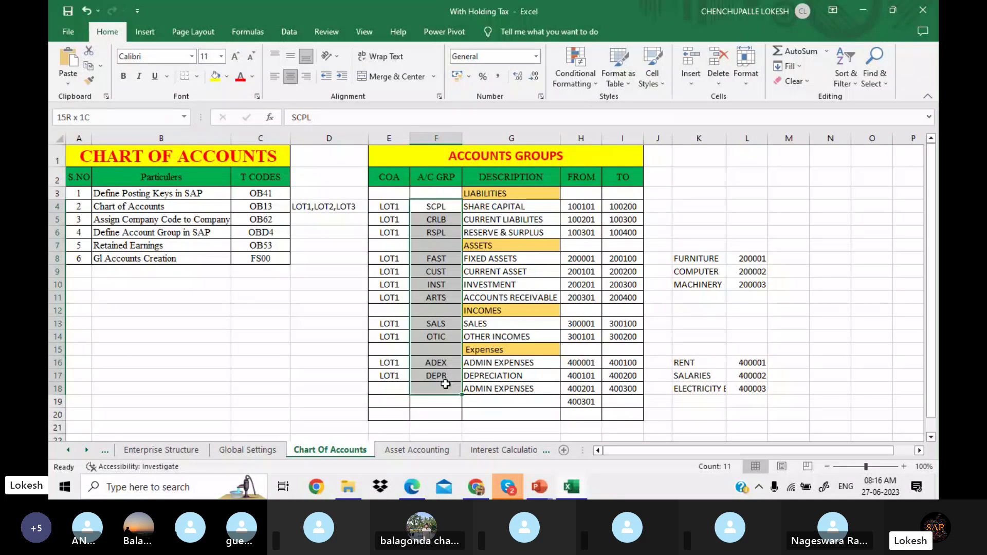
# Step: Review the SHARE CAPITAL group, whose range ends at 100200, and mark the three liability groups
pyautogui.click(529, 208)
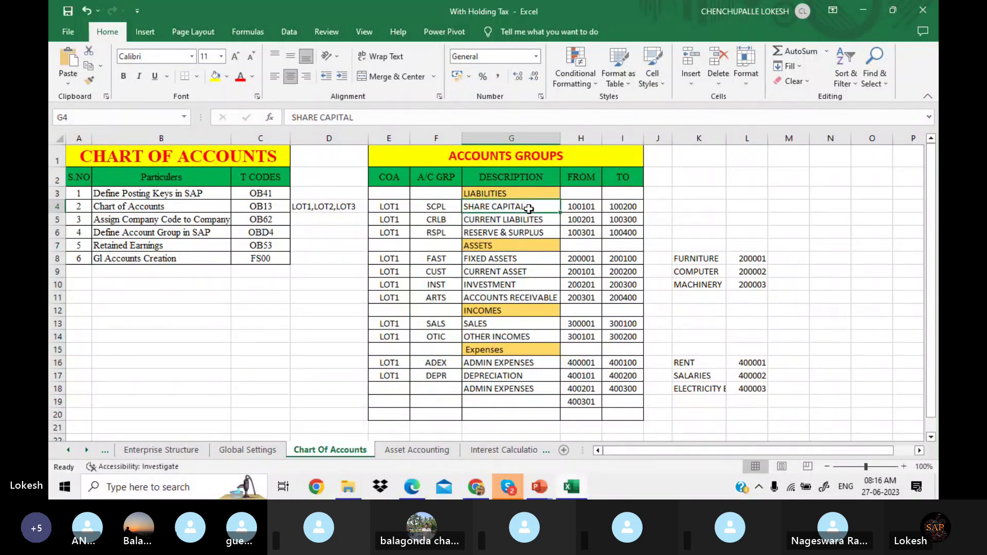
pyautogui.click(574, 204)
pyautogui.click(626, 205)
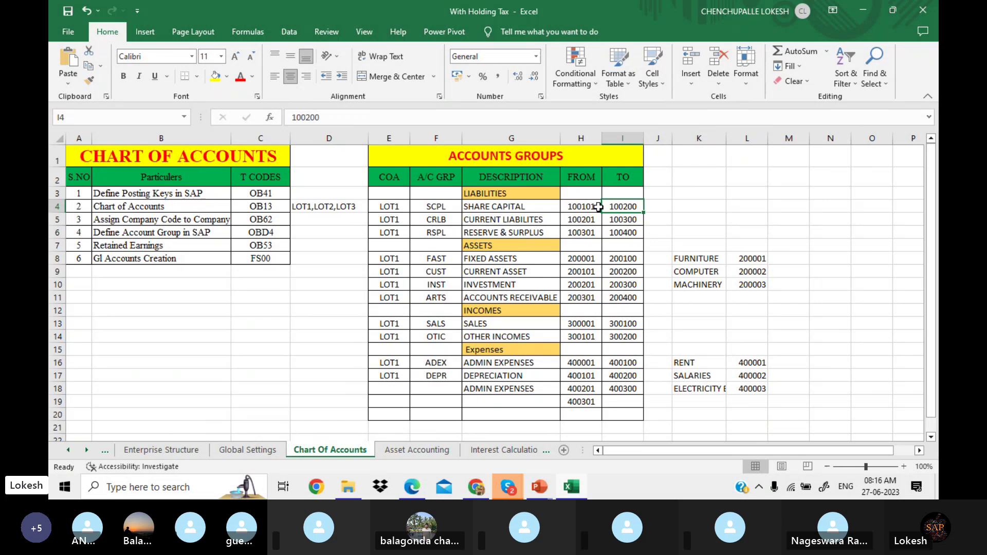
pyautogui.press('Left')
pyautogui.press('Left')
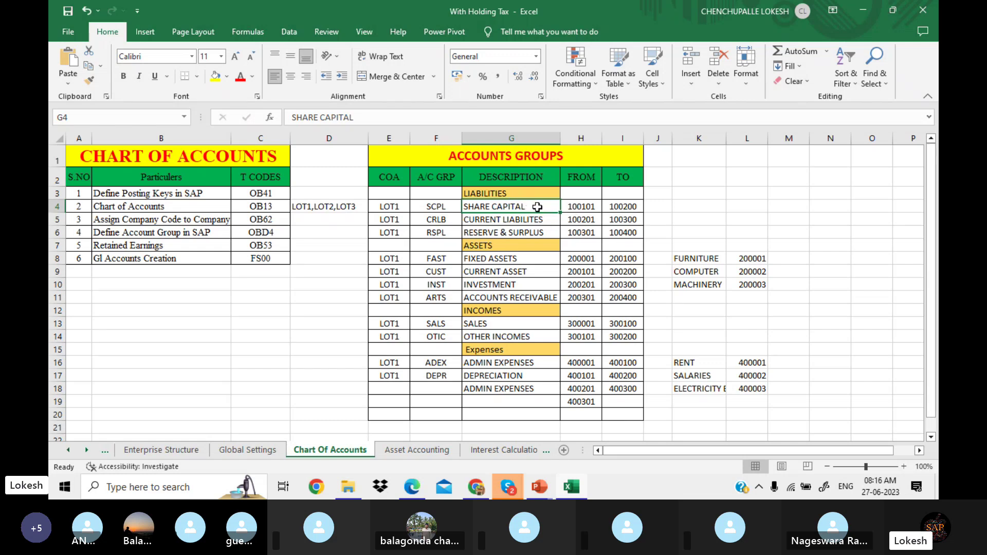
pyautogui.moveTo(538, 210); pyautogui.dragTo(543, 230)
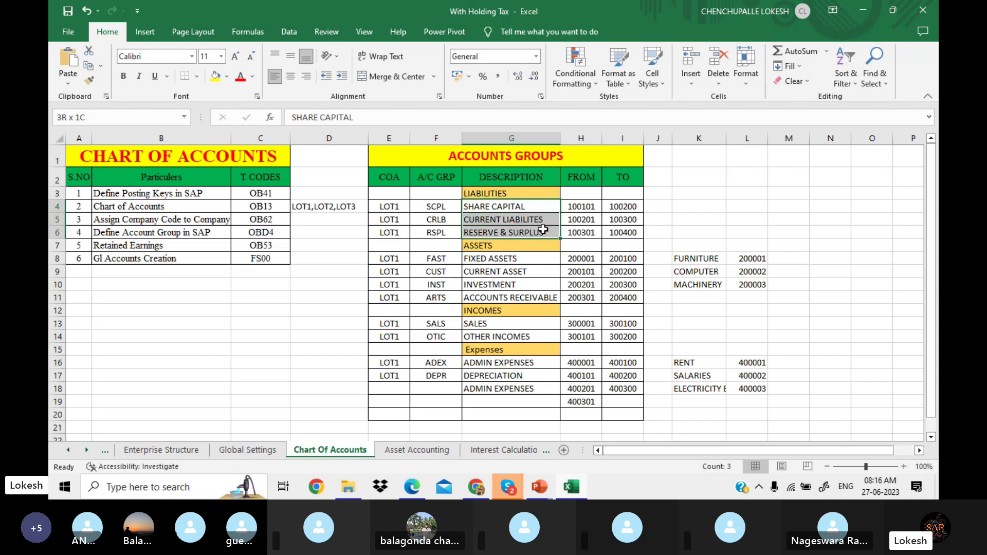
pyautogui.moveTo(543, 229); pyautogui.dragTo(543, 229)
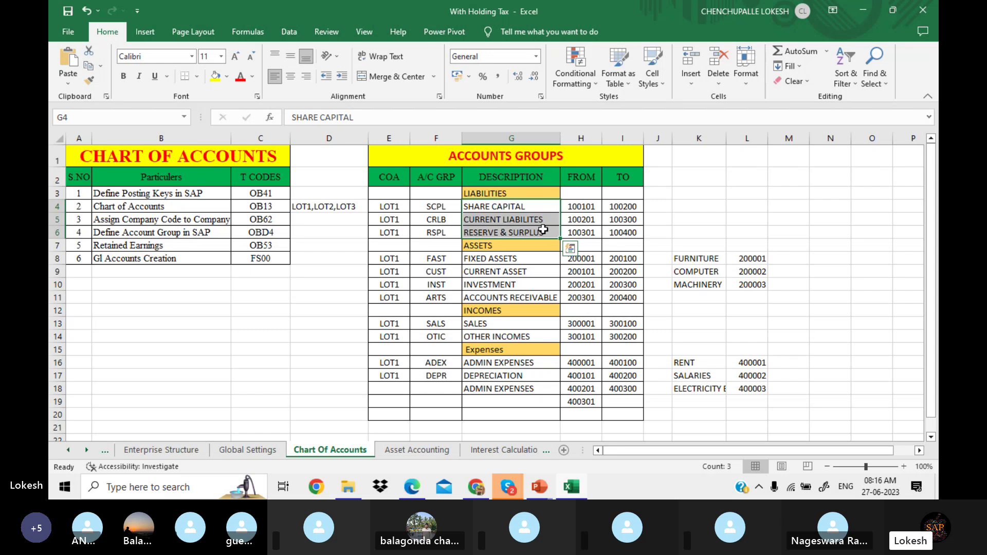
pyautogui.click(540, 210)
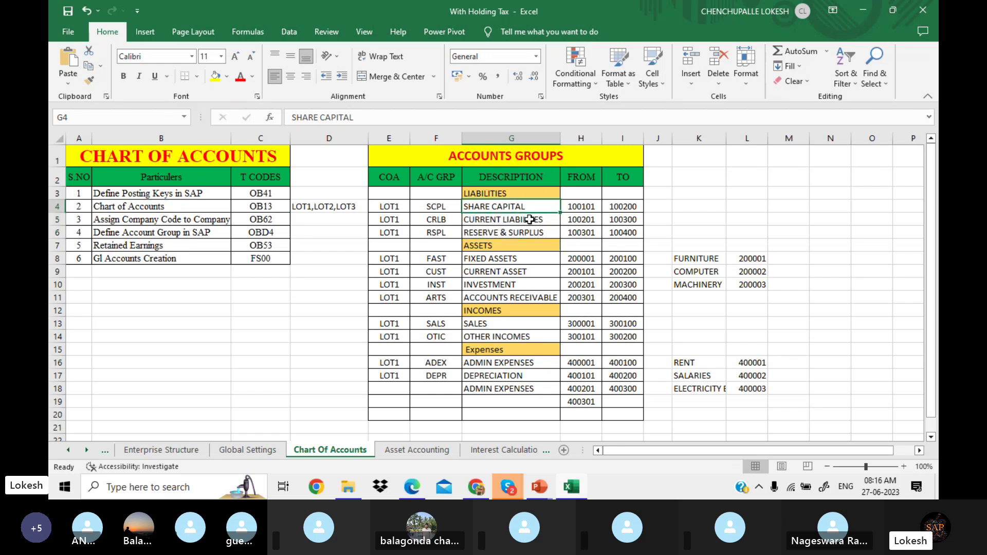
# Step: Go over the CURRENT LIABILITES (100201–100300) and RESERVE & SURPLUS (100301–100400) ranges
pyautogui.click(529, 220)
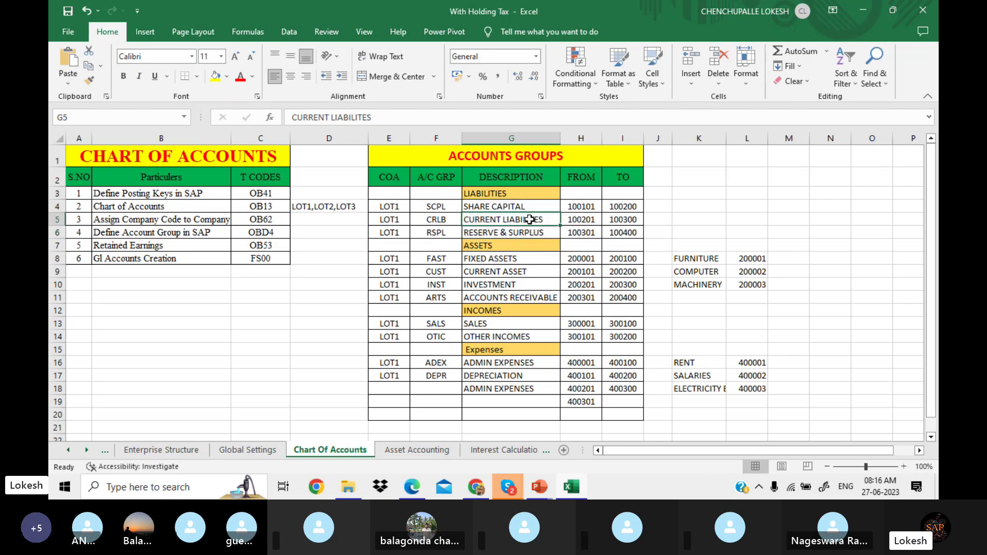
pyautogui.click(586, 219)
pyautogui.click(631, 218)
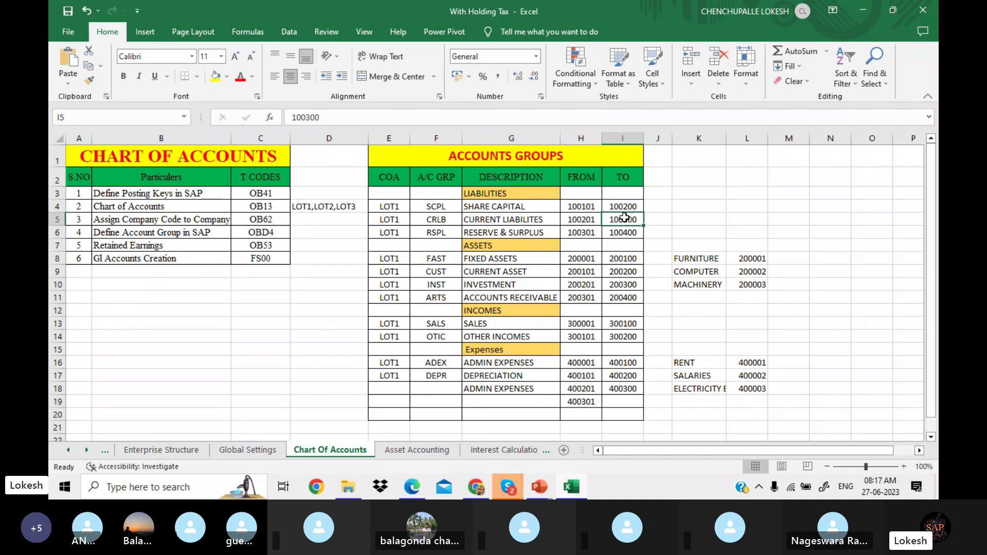
pyautogui.click(544, 221)
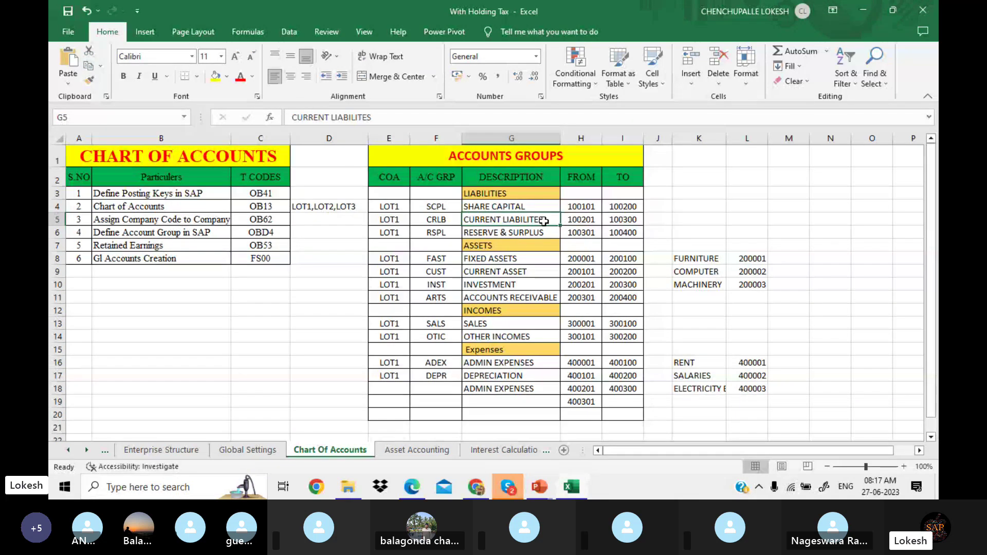
pyautogui.click(551, 233)
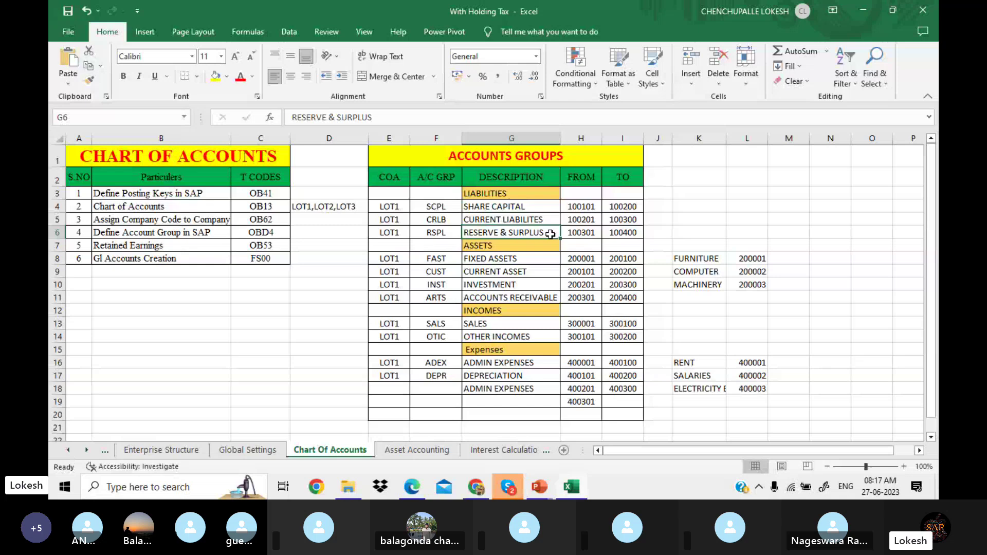
pyautogui.click(576, 235)
pyautogui.click(622, 231)
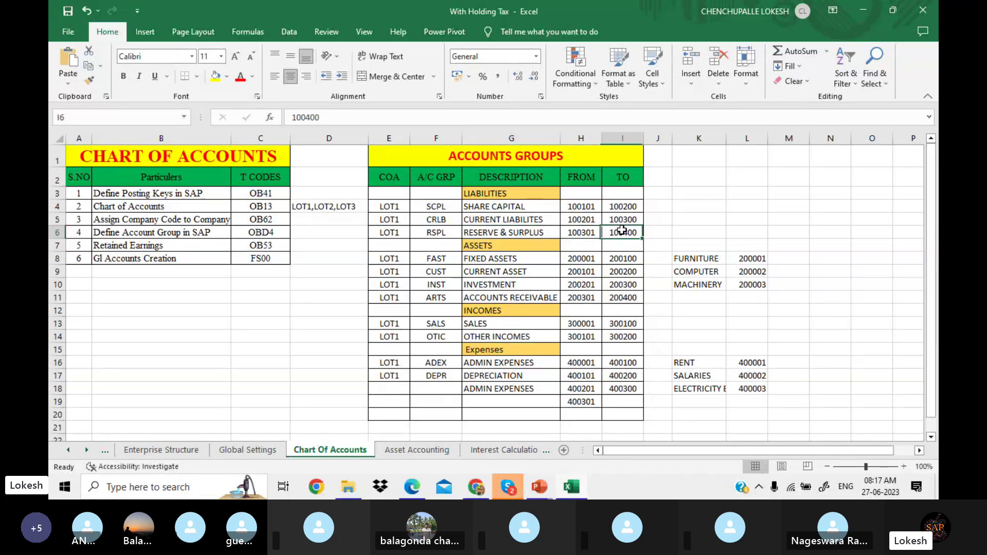
pyautogui.click(521, 234)
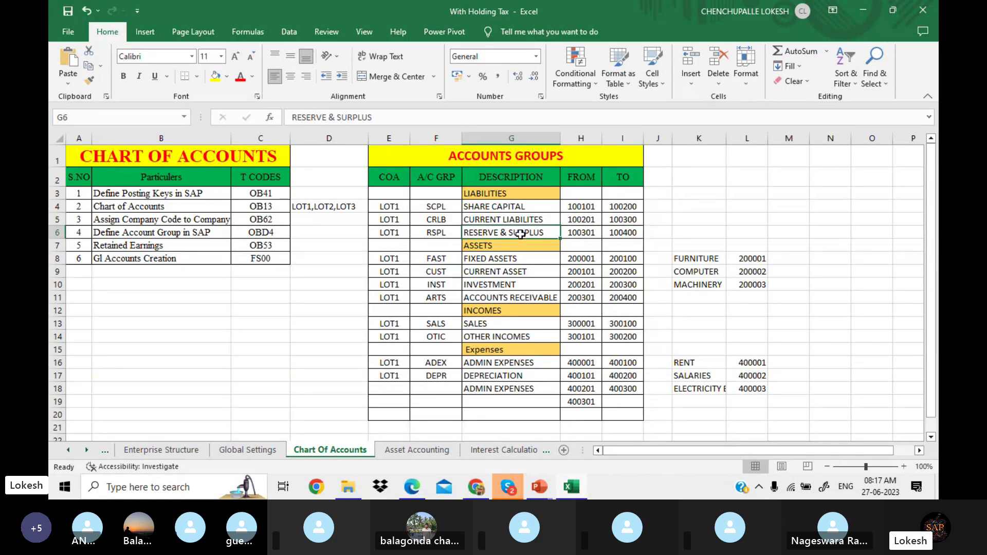
pyautogui.click(606, 232)
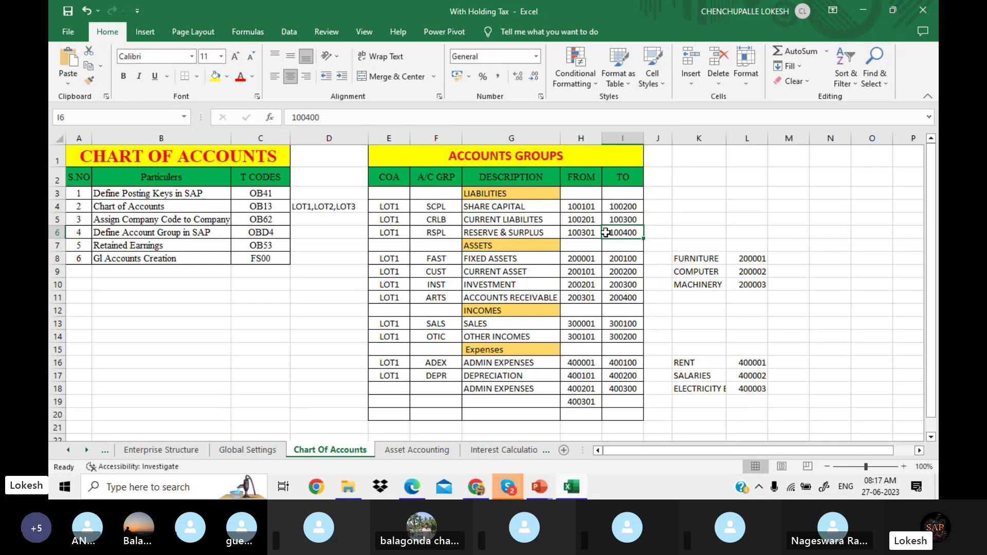
# Step: Check the FIXED ASSETS group: its FAST code and range end 200100
pyautogui.click(526, 258)
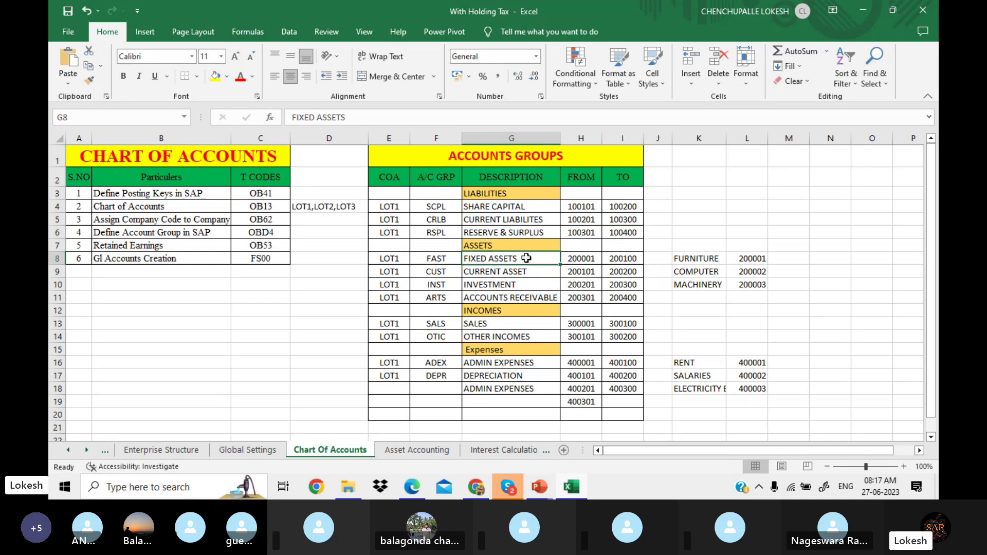
pyautogui.click(443, 259)
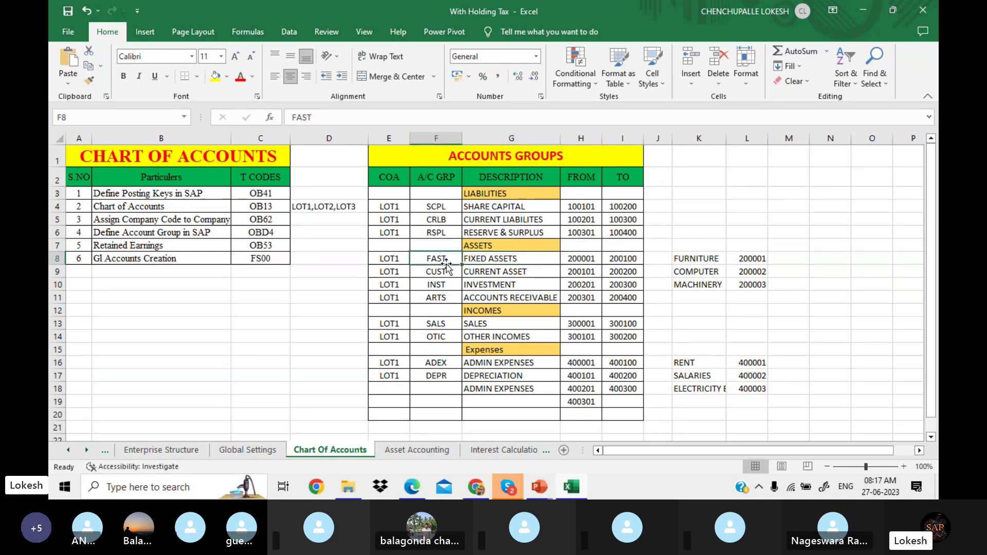
pyautogui.click(492, 258)
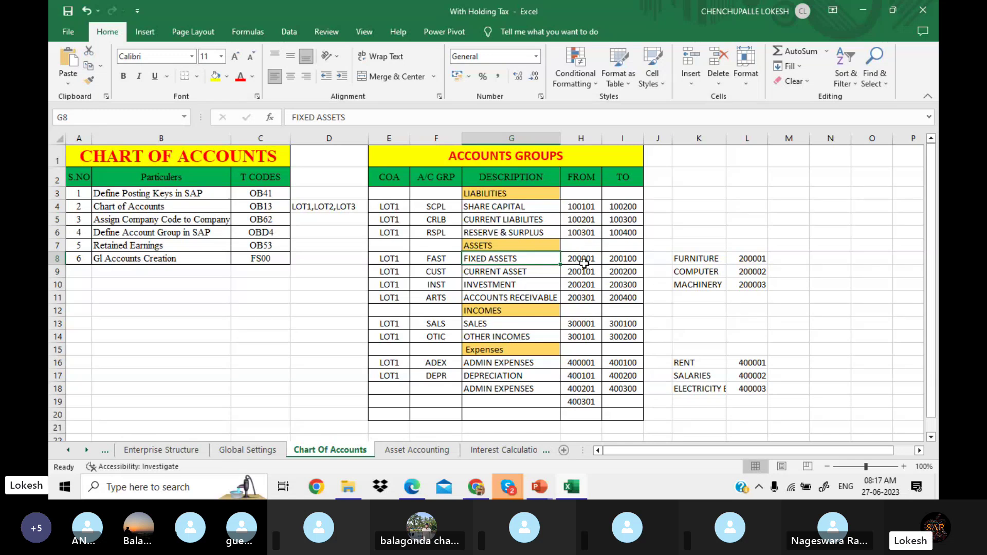
pyautogui.click(629, 259)
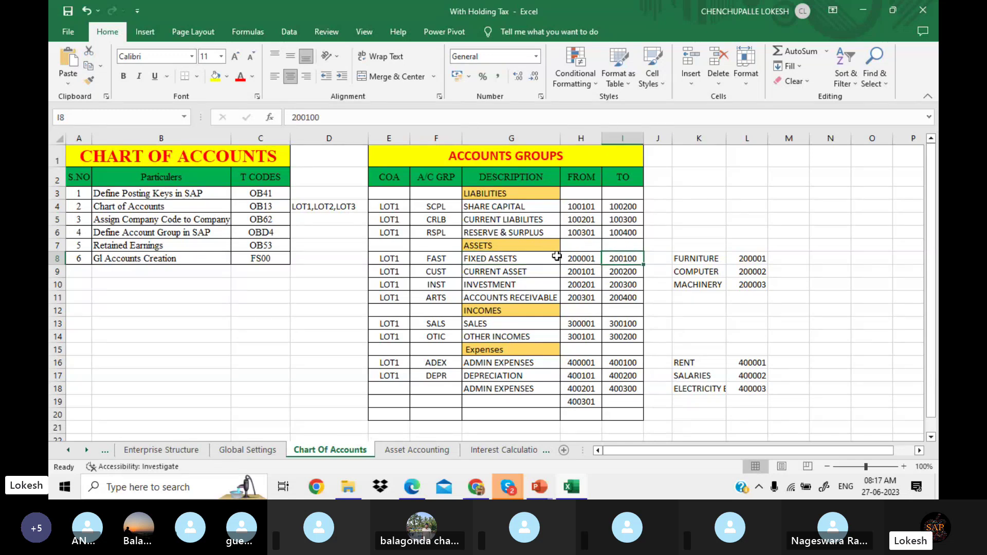
pyautogui.click(557, 256)
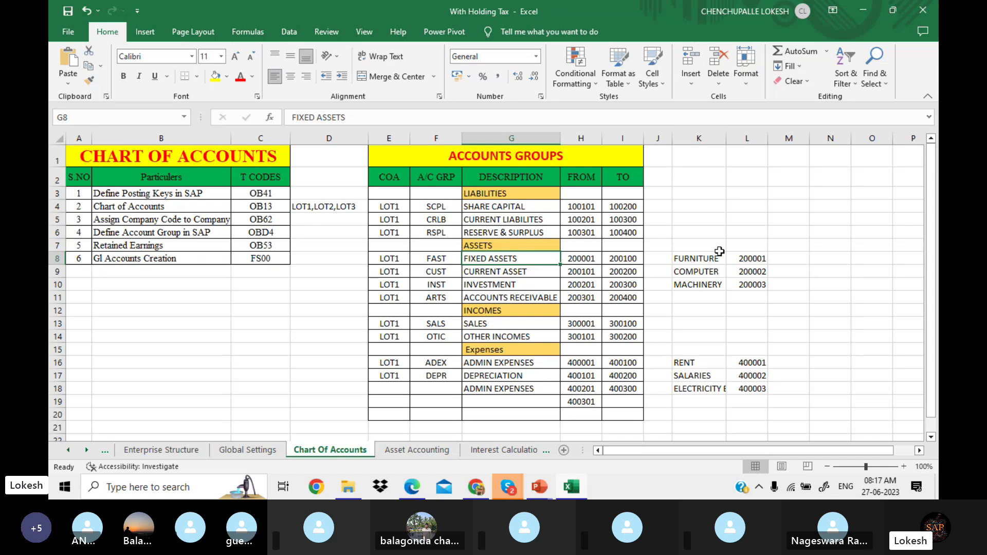
# Step: Check the fixed asset accounts FURNITURE 200001, COMPUTER 200002 and MACHINERY 200003 within the 200001–200100 range
pyautogui.click(739, 258)
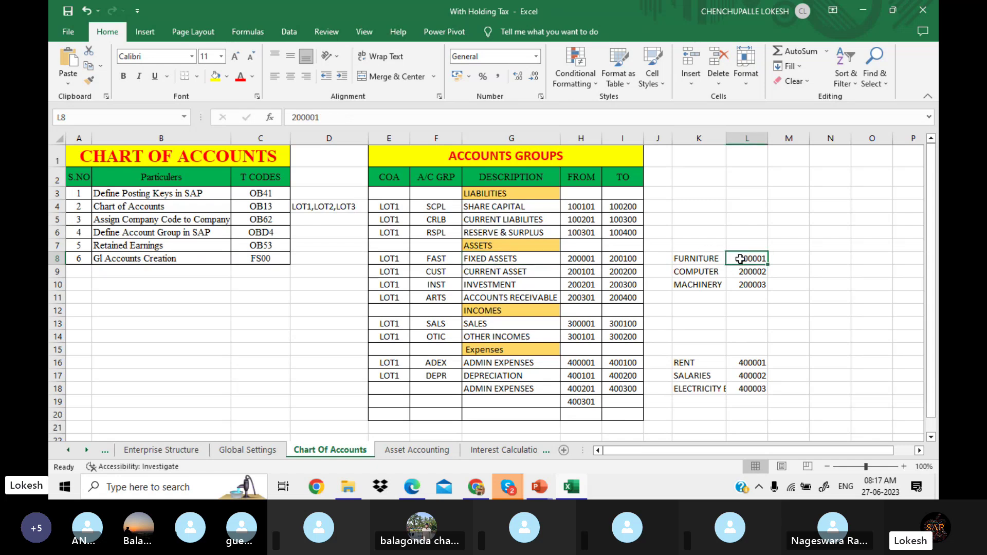
pyautogui.click(742, 271)
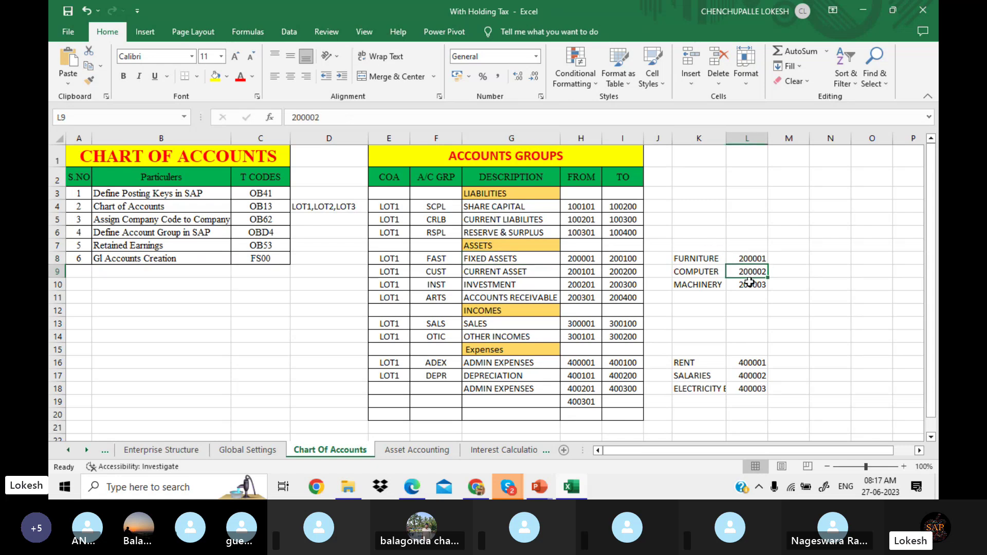
pyautogui.click(750, 283)
pyautogui.click(714, 261)
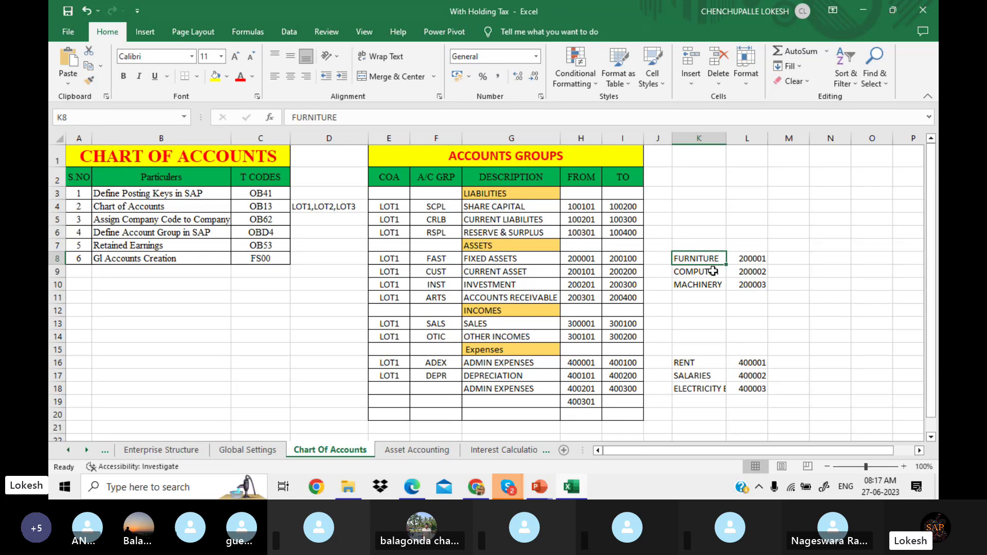
pyautogui.click(713, 271)
pyautogui.click(711, 284)
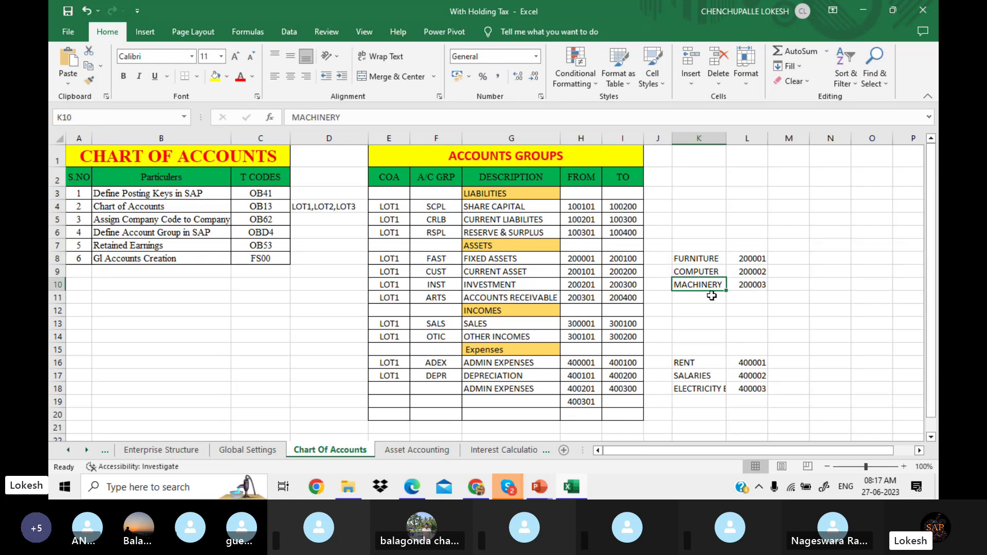
pyautogui.click(711, 296)
pyautogui.click(712, 311)
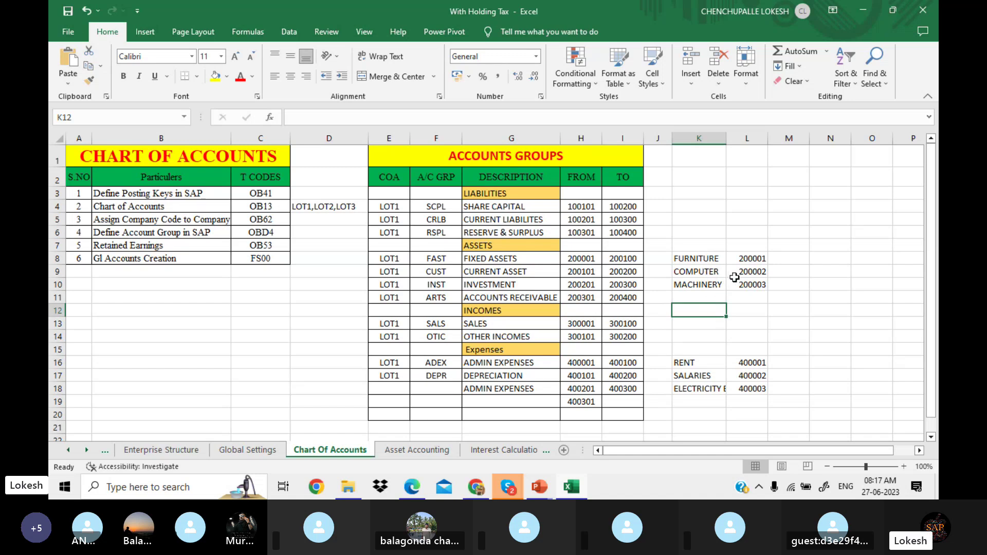
pyautogui.moveTo(747, 258); pyautogui.dragTo(746, 302)
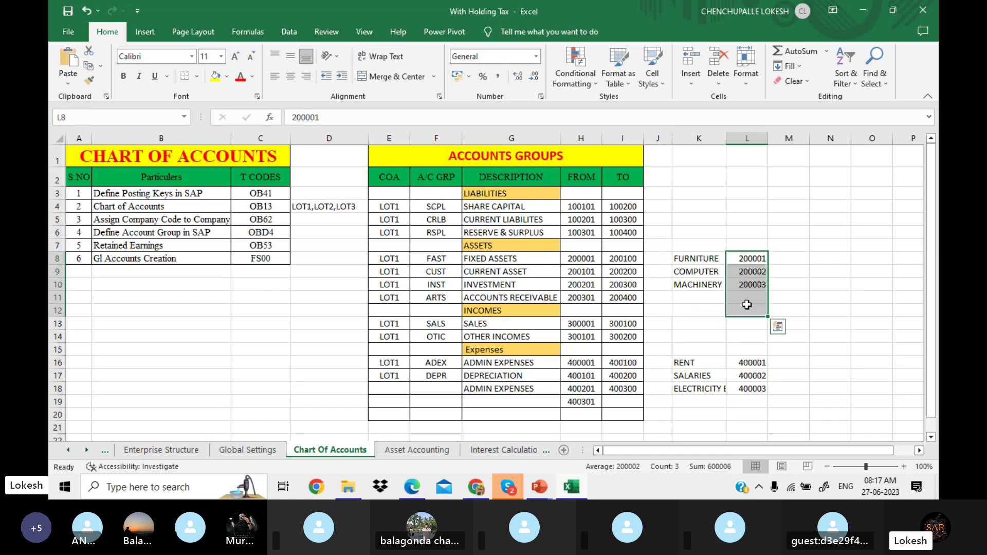
pyautogui.click(594, 258)
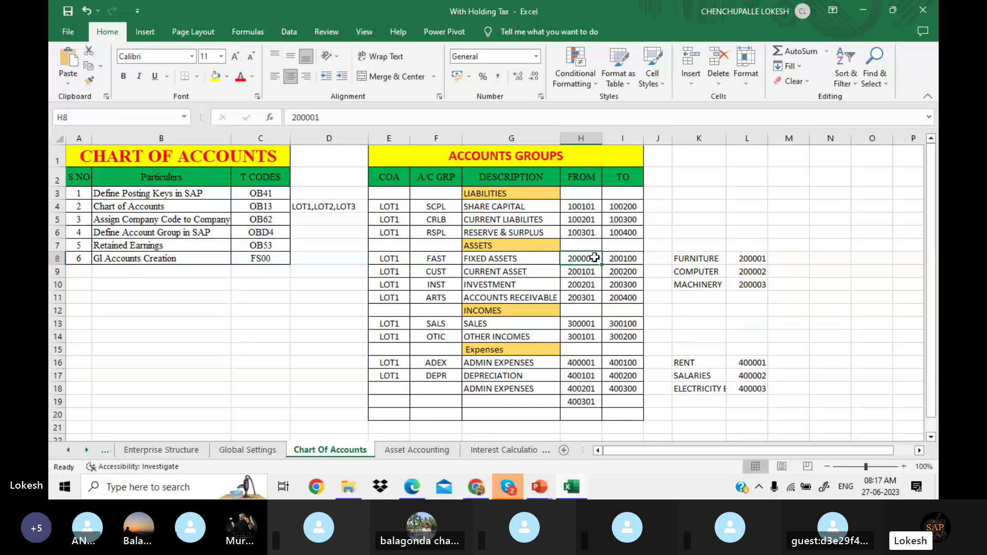
pyautogui.moveTo(594, 258); pyautogui.dragTo(624, 257)
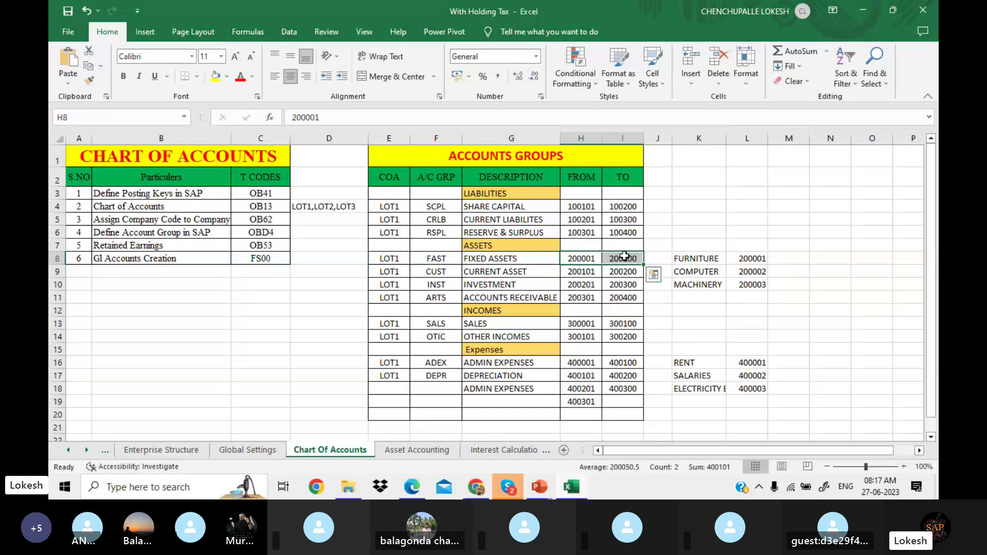
# Step: Review CURRENT ASSET (200101–200200) and the INVESTMENT, SALES and OTHER INCOMES descriptions
pyautogui.click(543, 274)
pyautogui.click(579, 266)
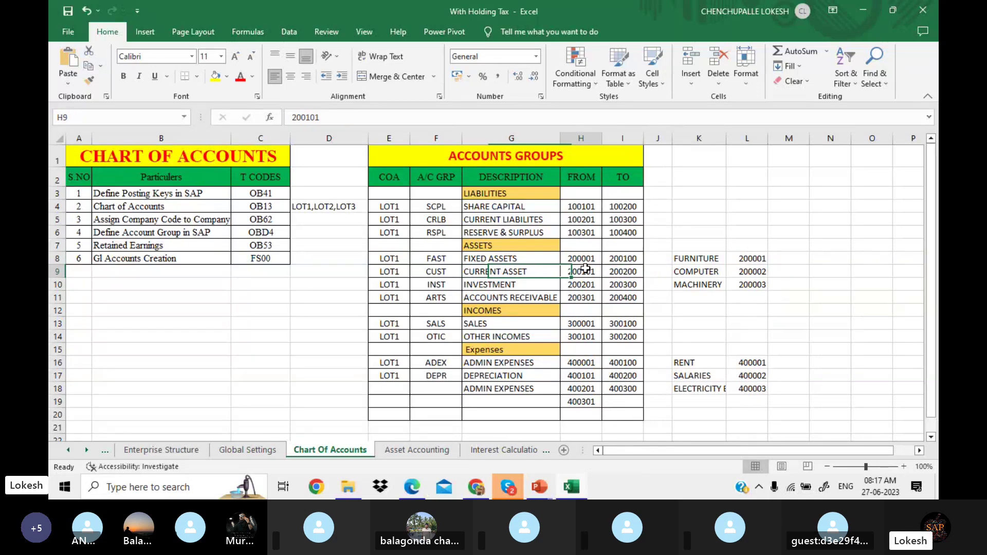
pyautogui.click(631, 271)
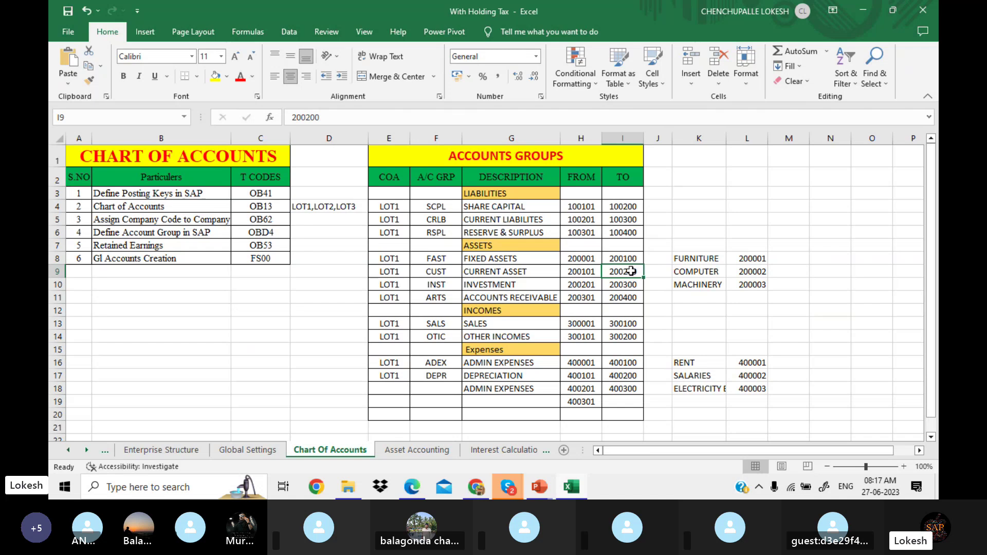
pyautogui.click(549, 272)
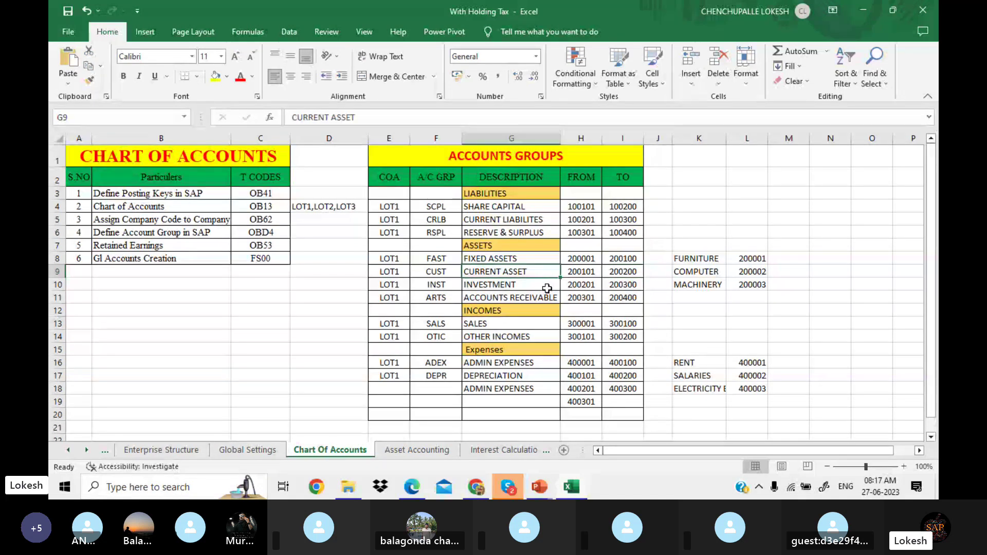
pyautogui.click(547, 286)
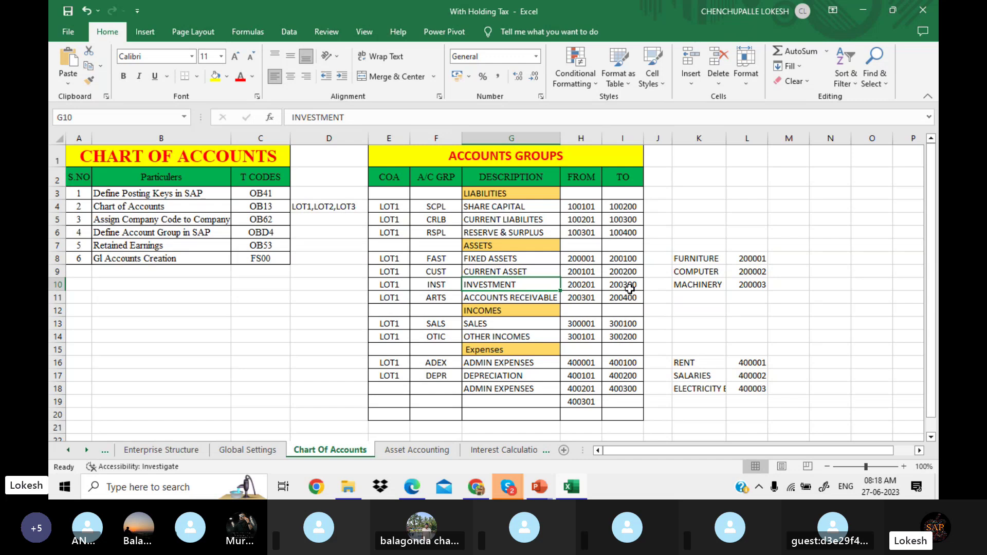
pyautogui.click(535, 324)
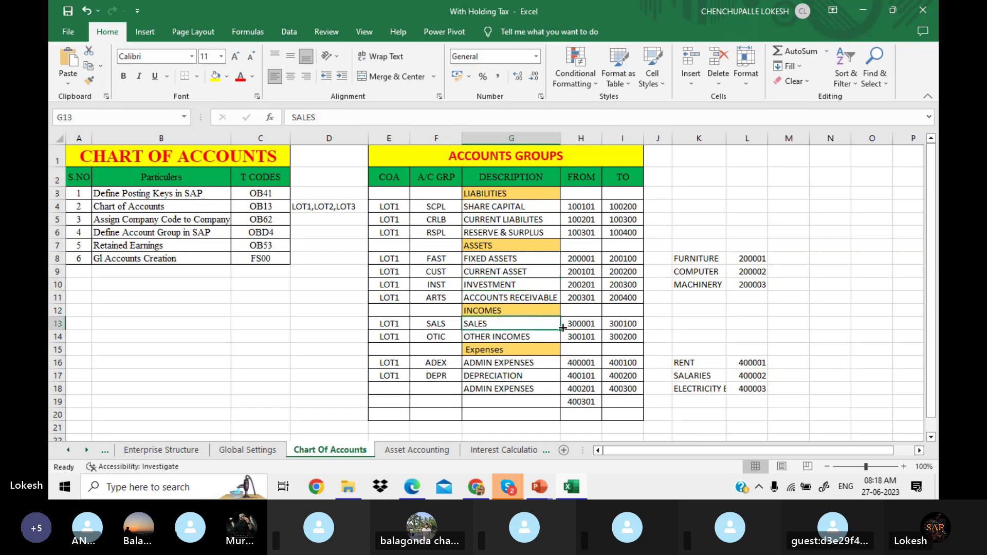
pyautogui.click(552, 333)
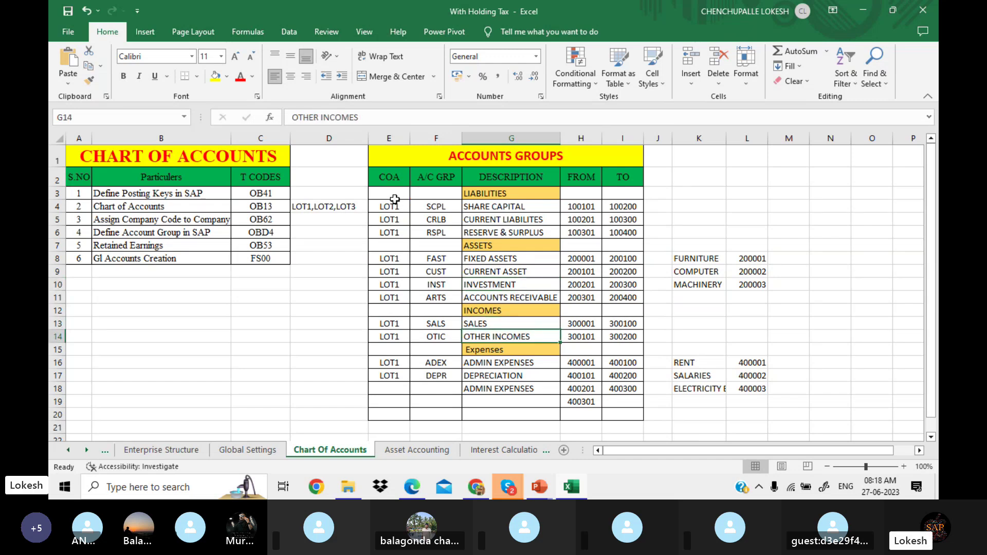
# Step: Widen column K so the ELECTRICITY BILL label fits in full
pyautogui.moveTo(396, 159); pyautogui.dragTo(513, 385)
pyautogui.moveTo(728, 138); pyautogui.dragTo(753, 139)
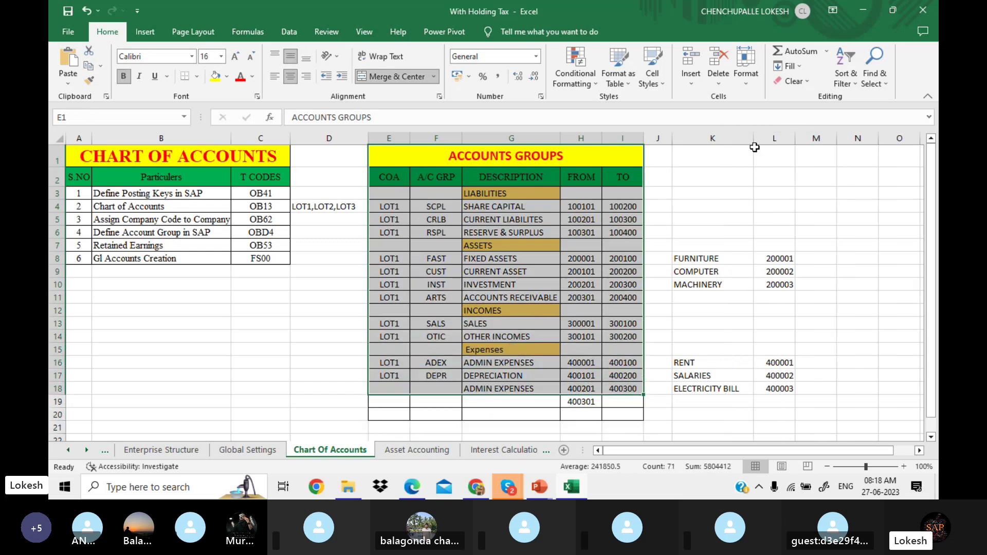
pyautogui.click(728, 349)
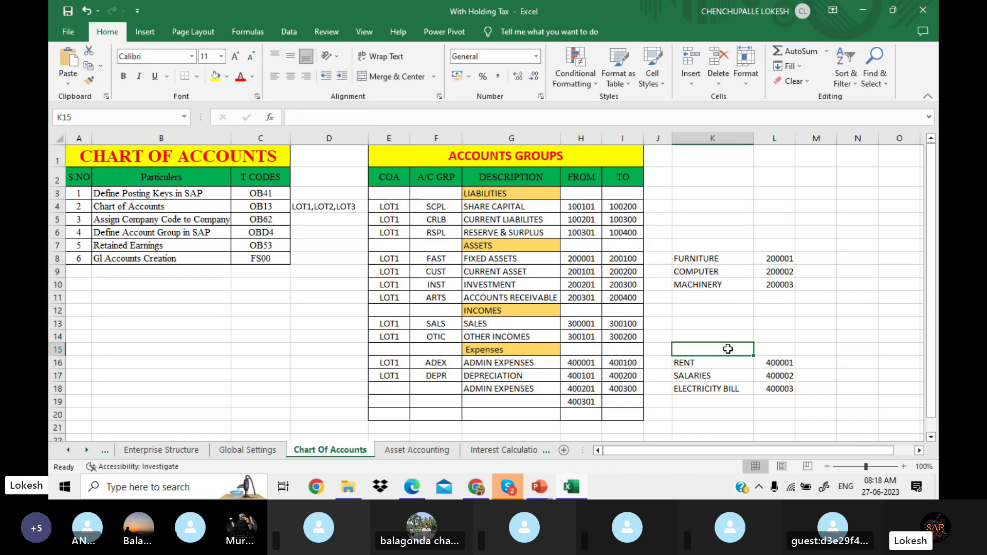
# Step: Review ADMIN EXPENSES (400001–400100) and the RENT 400001, SALARIES 400002 and ELECTRICITY BILL 400003 accounts
pyautogui.click(529, 362)
pyautogui.click(587, 362)
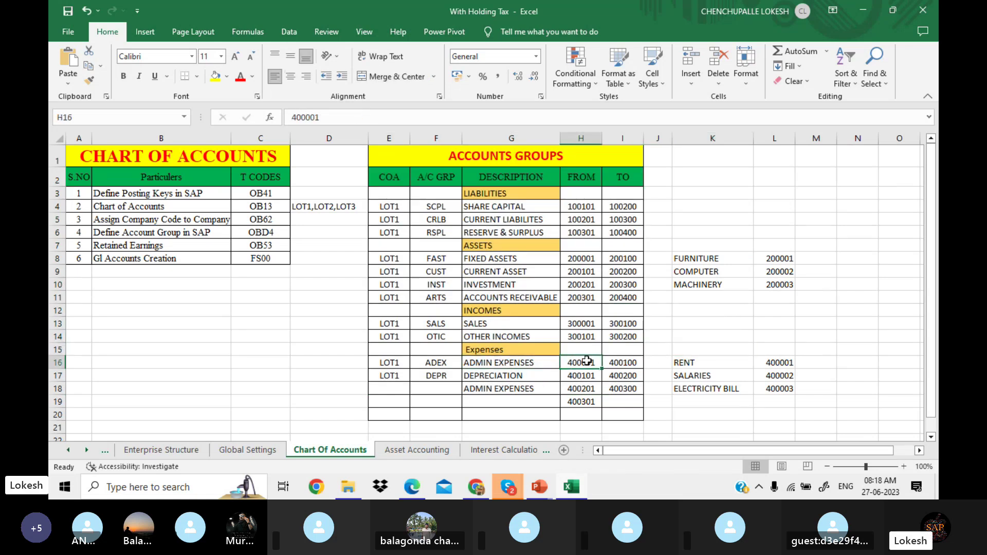
pyautogui.click(635, 360)
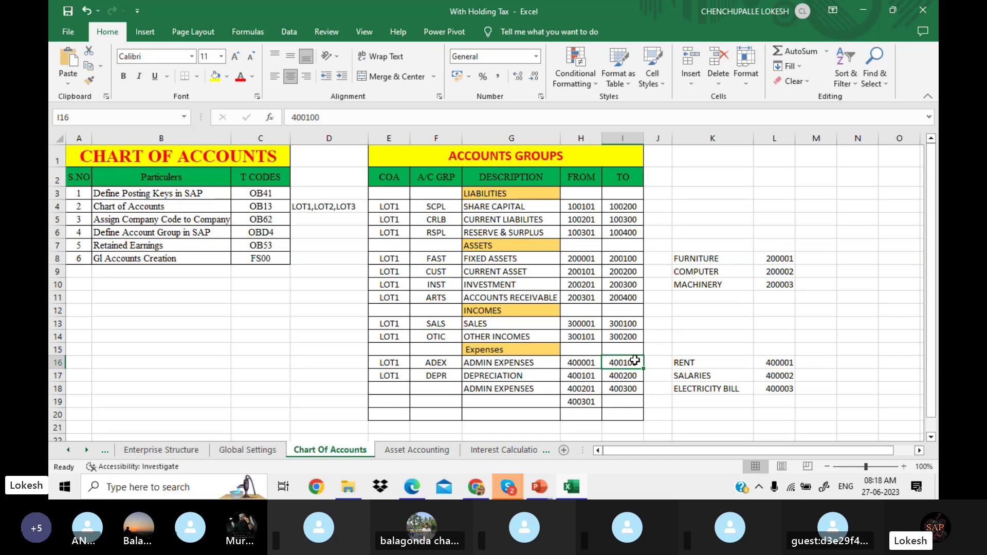
pyautogui.click(775, 368)
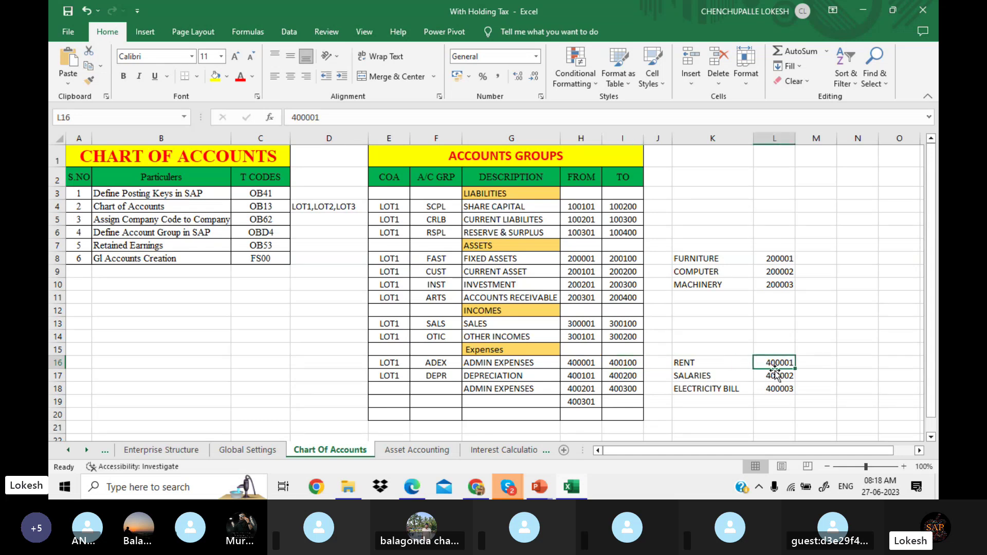
pyautogui.click(778, 376)
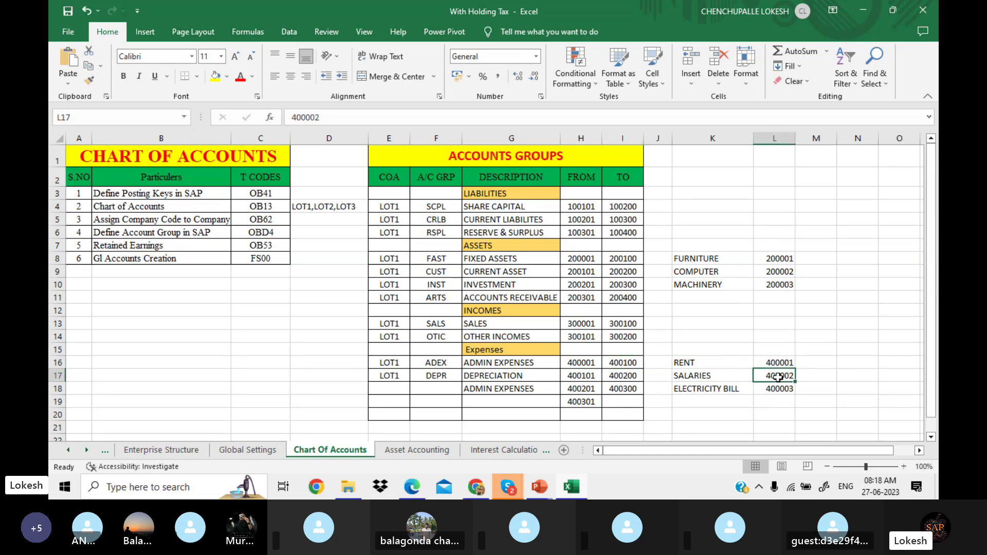
pyautogui.click(769, 389)
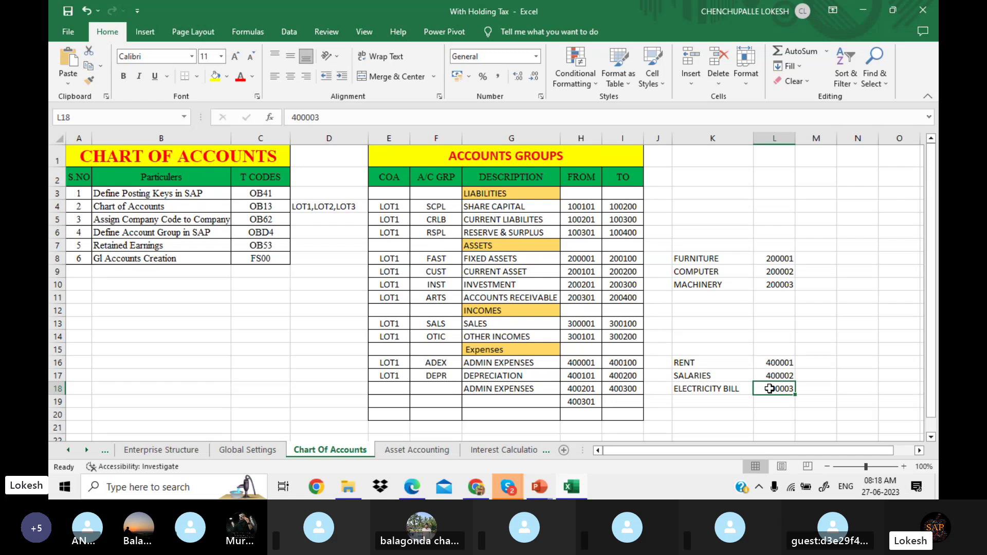
pyautogui.moveTo(669, 454); pyautogui.dragTo(666, 452)
# Step: Widen column D and move the LOT1,LOT2,LOT3 note from D4 to K4
pyautogui.moveTo(369, 139); pyautogui.dragTo(389, 140)
pyautogui.click(356, 205)
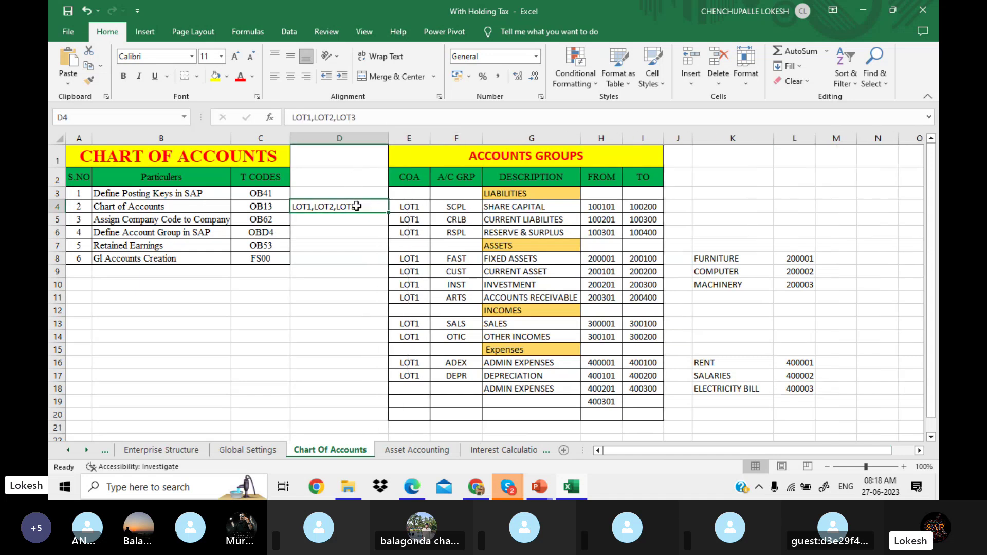
pyautogui.hotkey('ctrl', 'c')
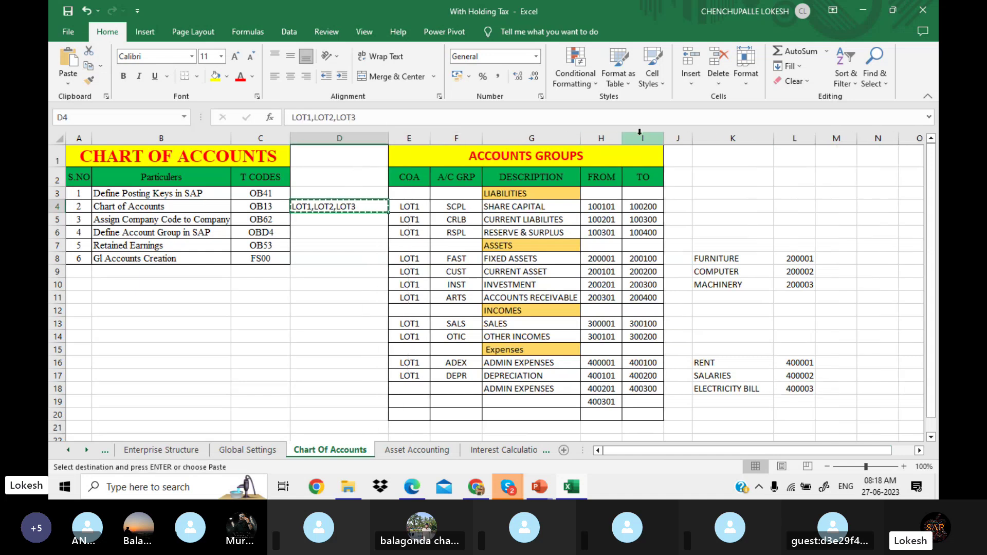
pyautogui.click(711, 211)
pyautogui.press('Return')
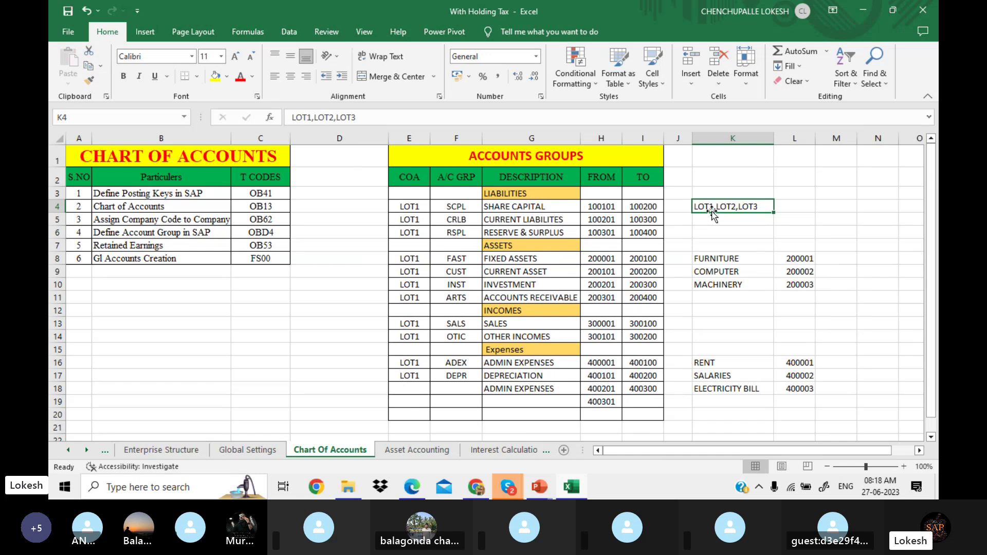
pyautogui.click(341, 322)
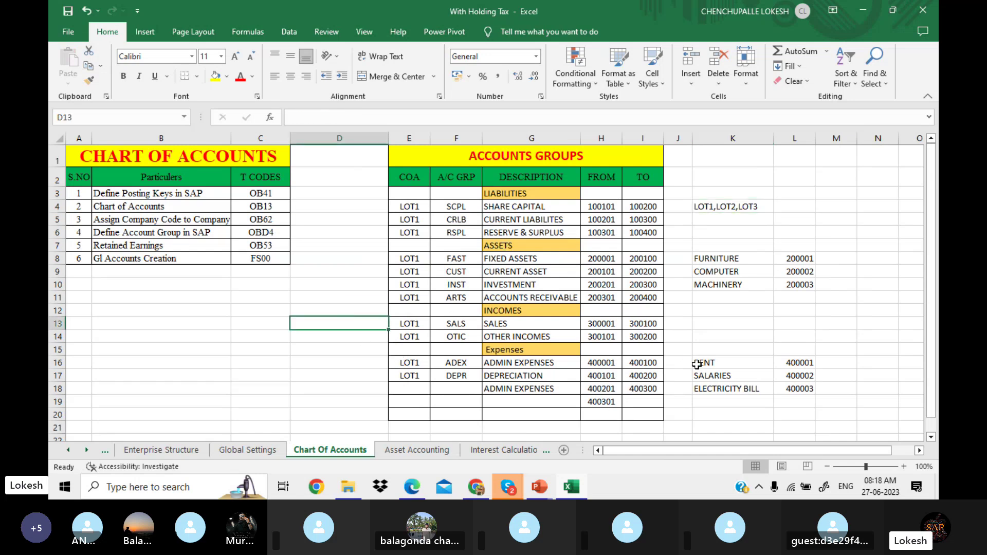
# Step: Zoom the sheet to 130%
pyautogui.click(903, 466)
pyautogui.click(903, 466)
pyautogui.click(904, 466)
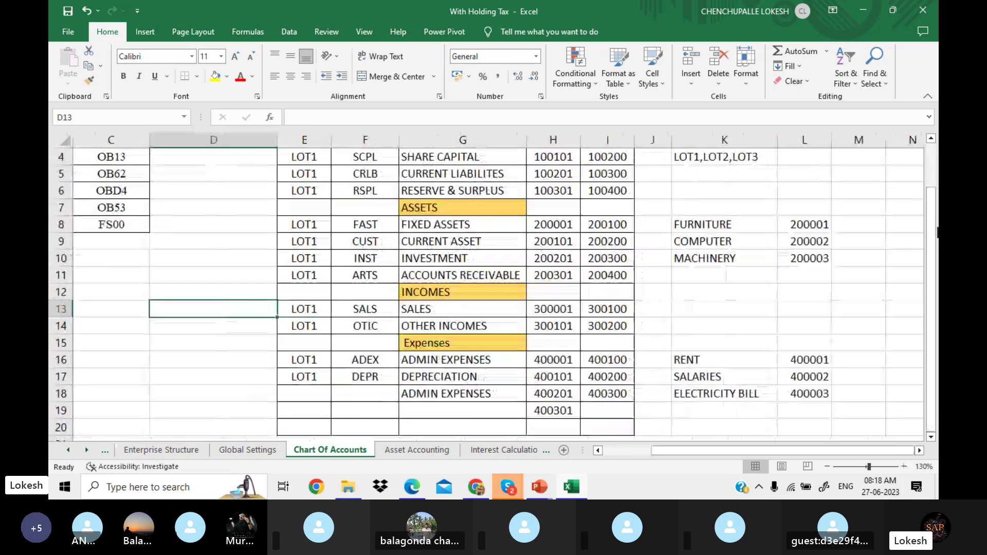
pyautogui.moveTo(931, 215); pyautogui.dragTo(930, 171)
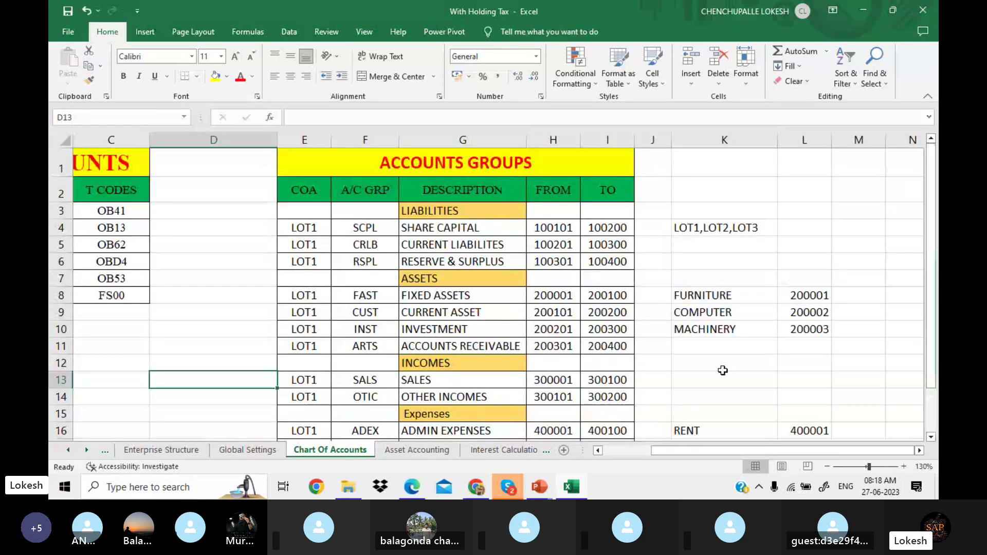
pyautogui.moveTo(704, 456); pyautogui.dragTo(573, 453)
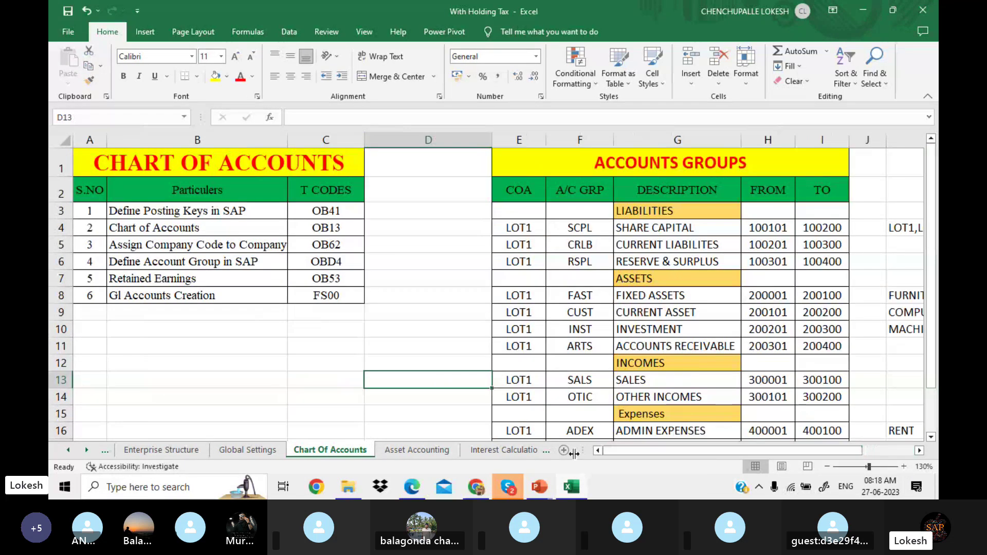
# Step: Widen column D further, then switch to the Chart of Accounts Configuration PDF
pyautogui.click(401, 278)
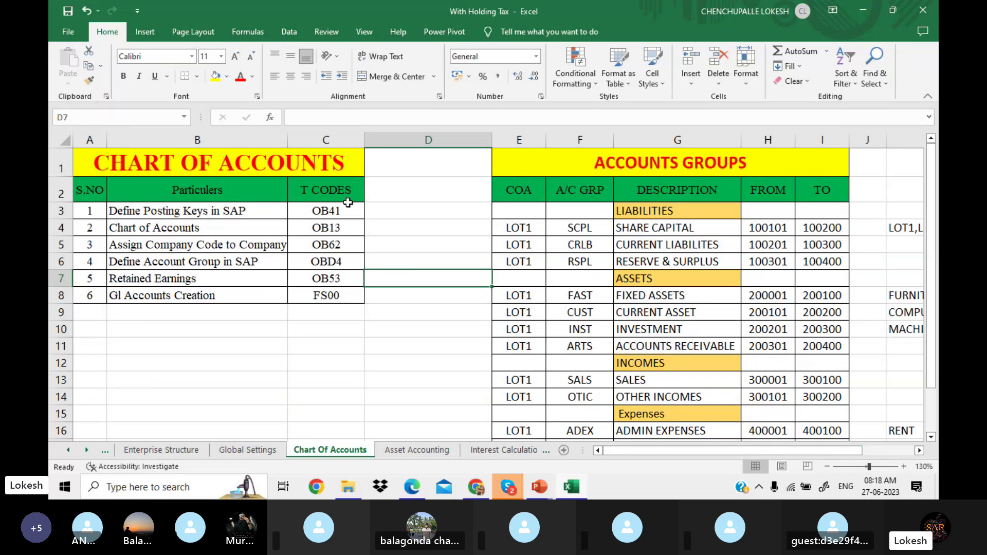
pyautogui.moveTo(492, 146); pyautogui.dragTo(528, 145)
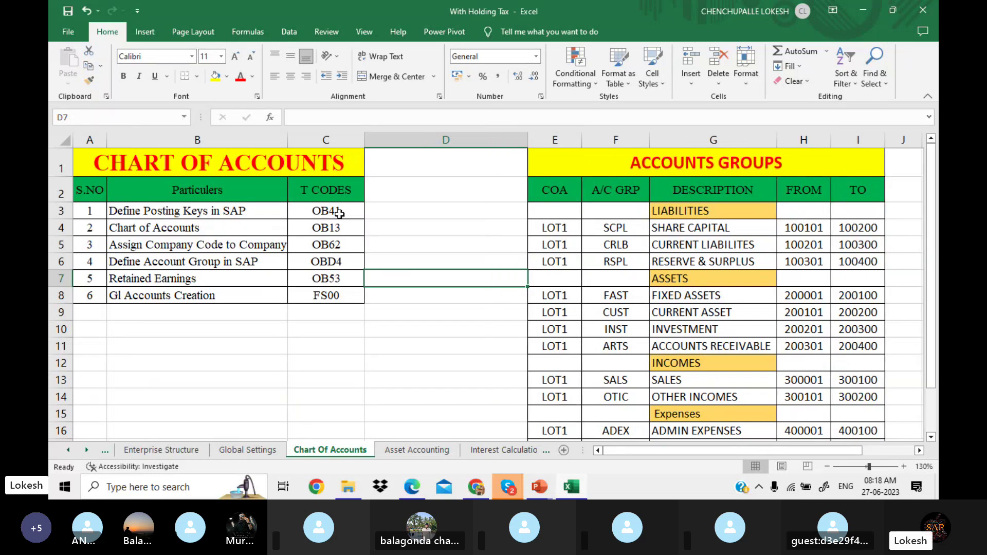
pyautogui.click(510, 310)
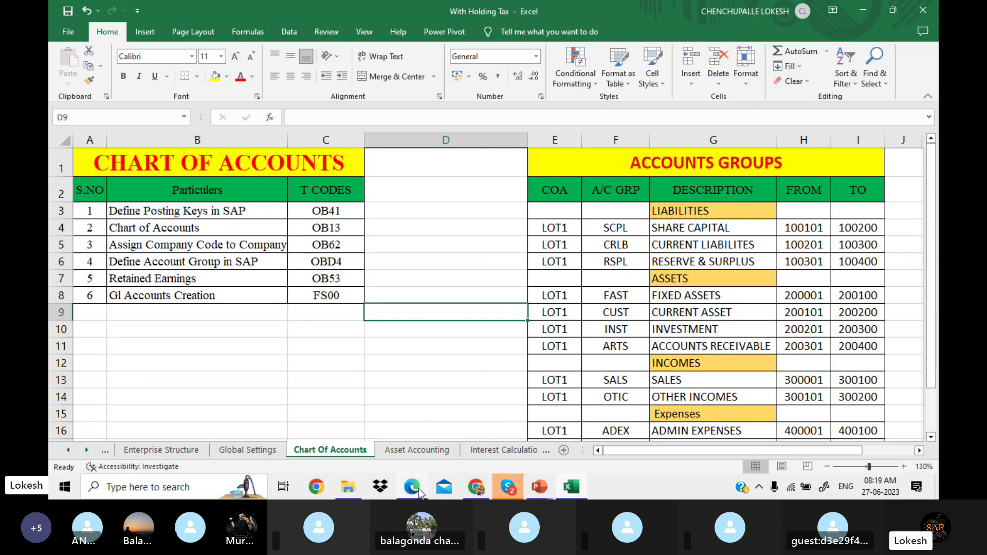
pyautogui.moveTo(419, 491)
pyautogui.click(430, 452)
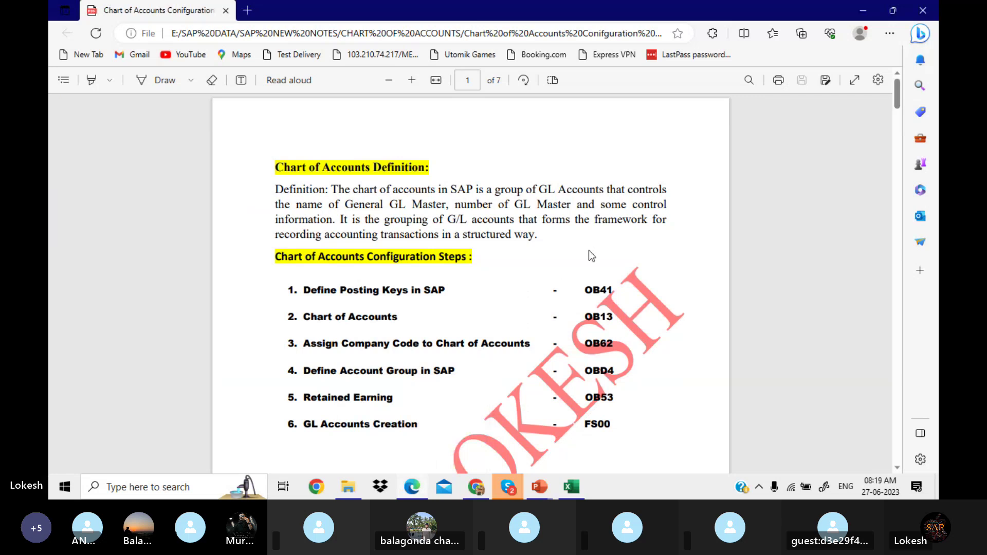
# Step: Enlarge the PDF text and scroll past the OB62 and OBD4 sections to Retained Earnings (OB53) on page 5
pyautogui.scroll(-4, 589, 255)
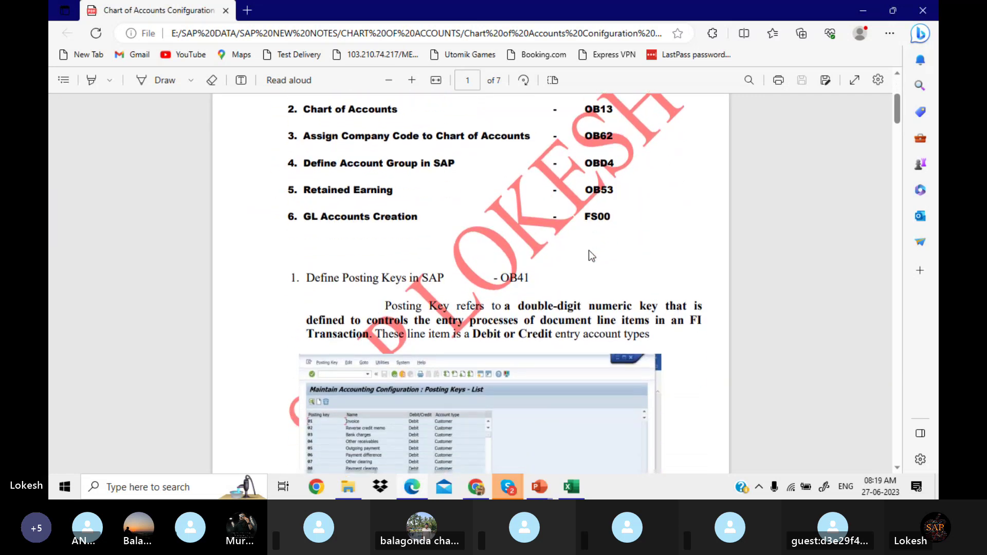
pyautogui.scroll(-3, 590, 255)
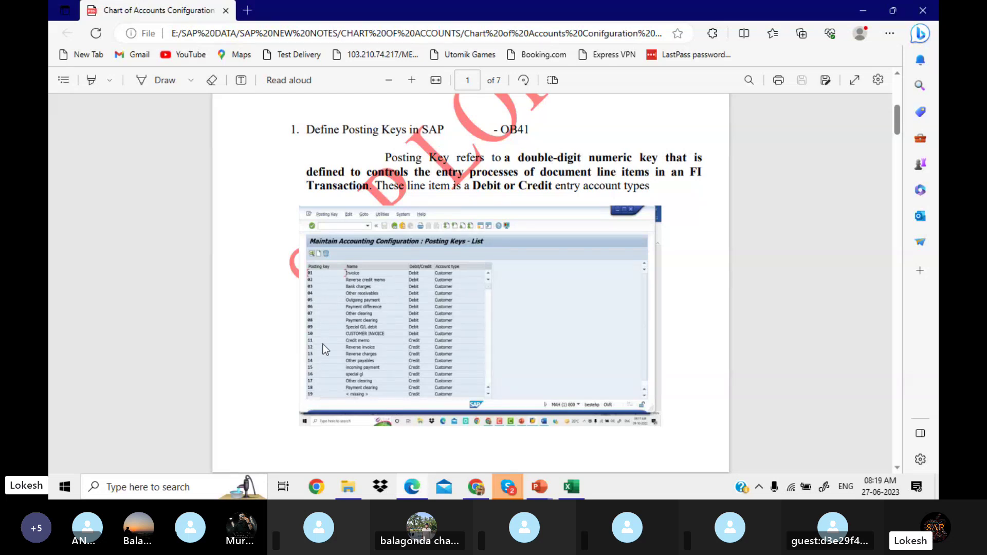
pyautogui.click(412, 80)
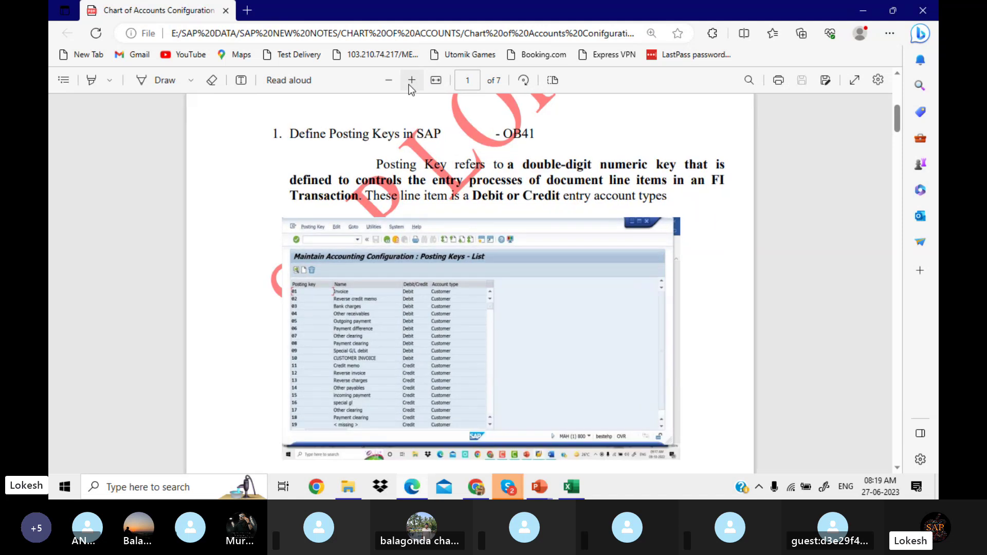
pyautogui.scroll(-4, 409, 89)
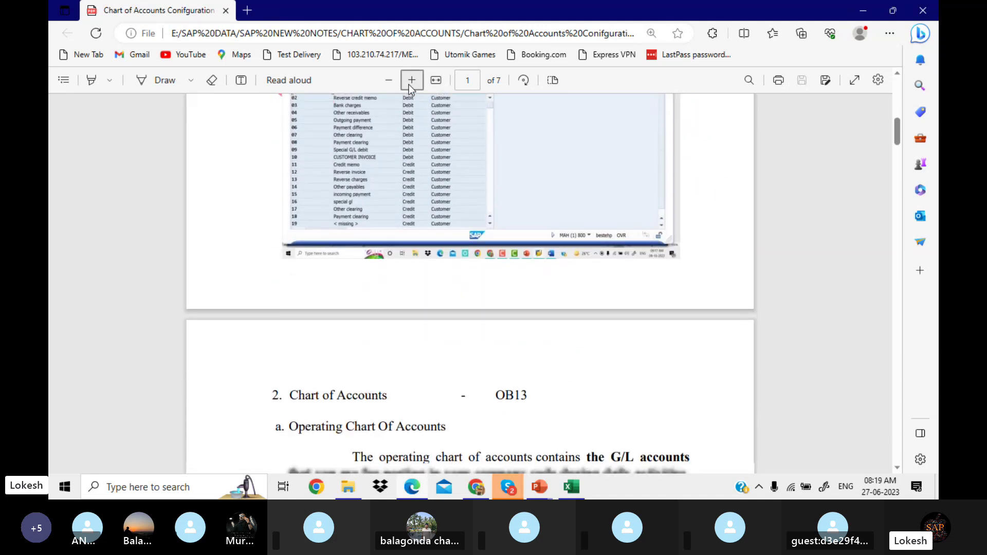
pyautogui.scroll(-5, 410, 88)
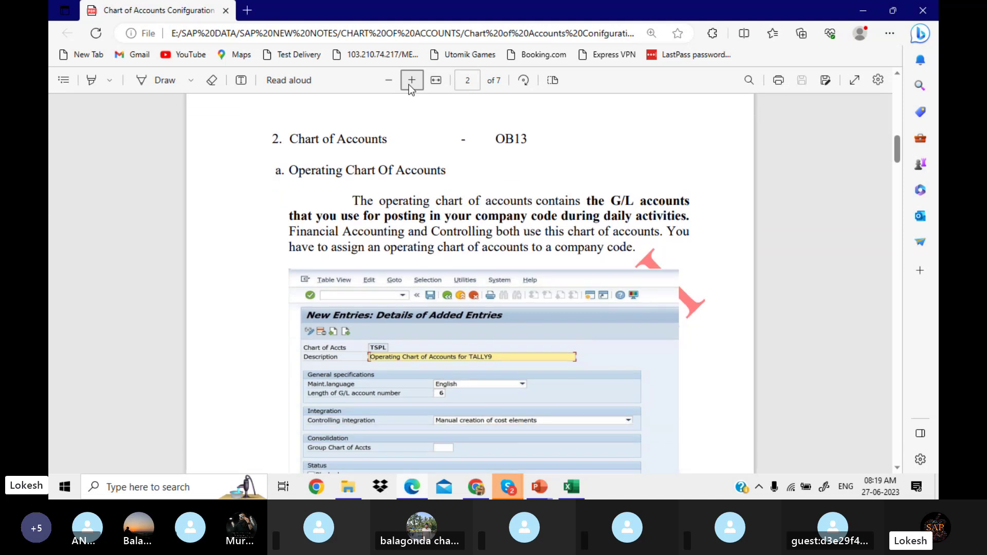
pyautogui.scroll(-3, 410, 88)
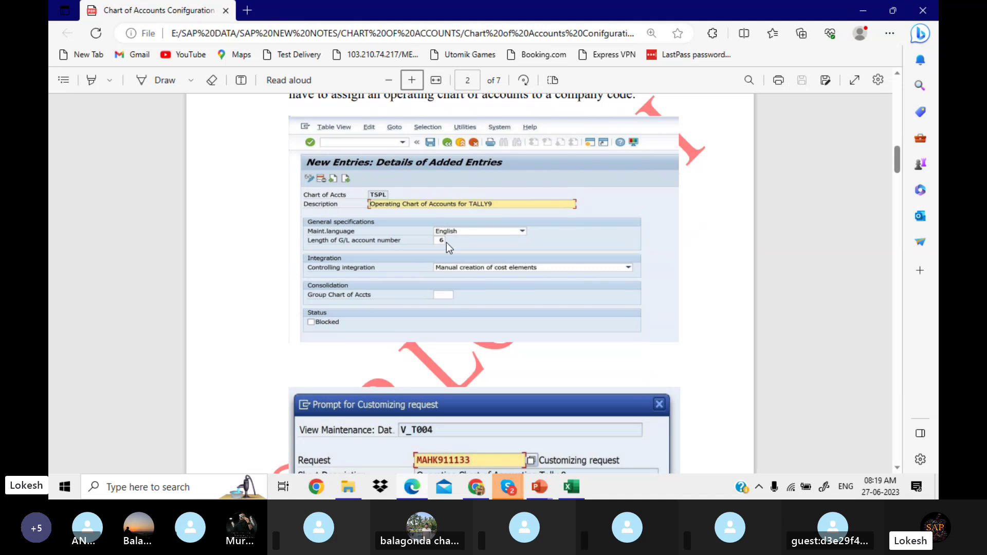
pyautogui.scroll(-1, 446, 242)
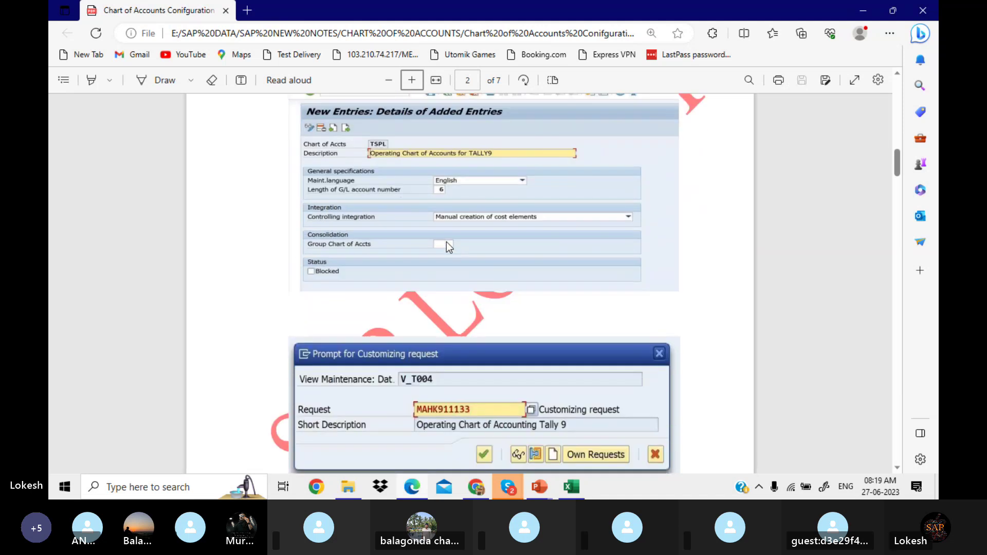
pyautogui.scroll(-10, 446, 242)
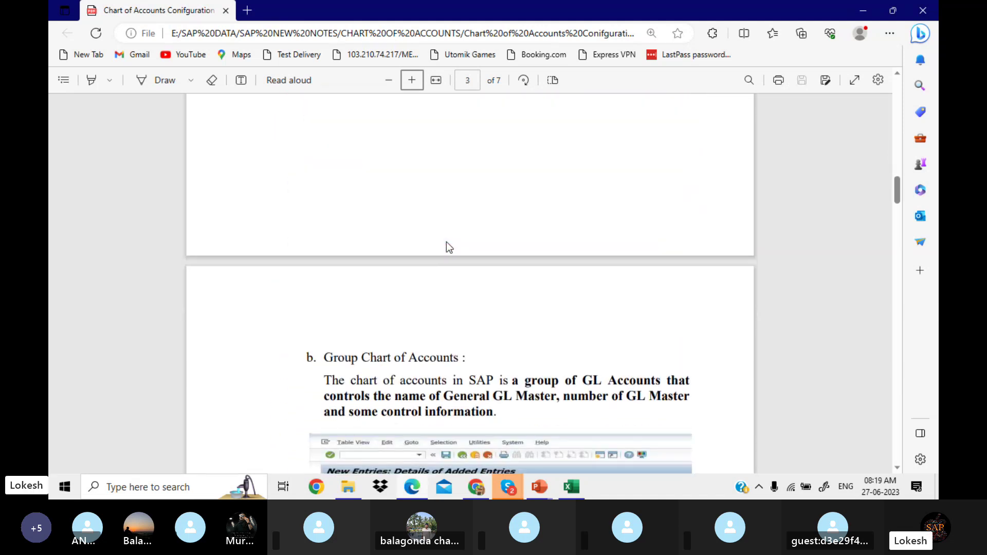
pyautogui.scroll(-9, 446, 242)
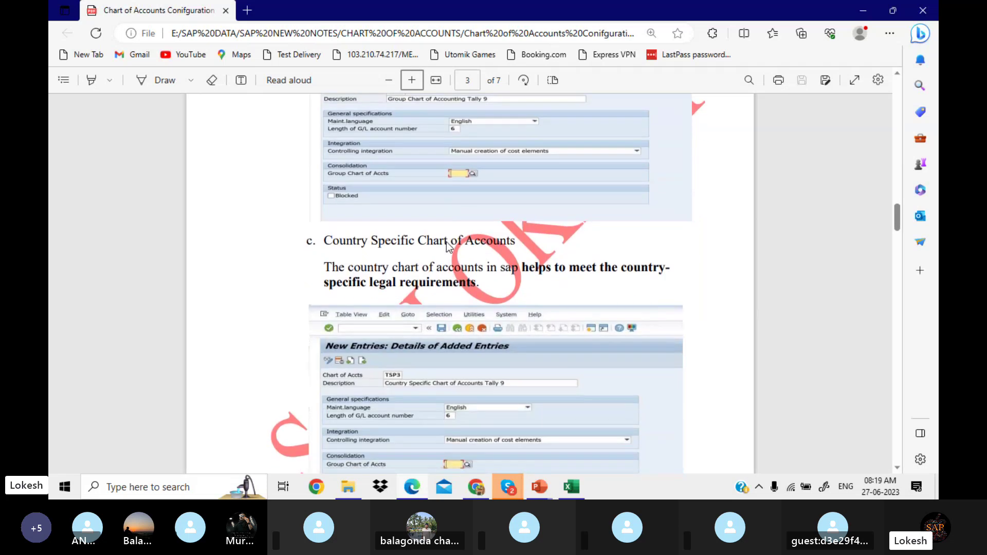
pyautogui.scroll(-4, 447, 241)
pyautogui.scroll(-7, 446, 242)
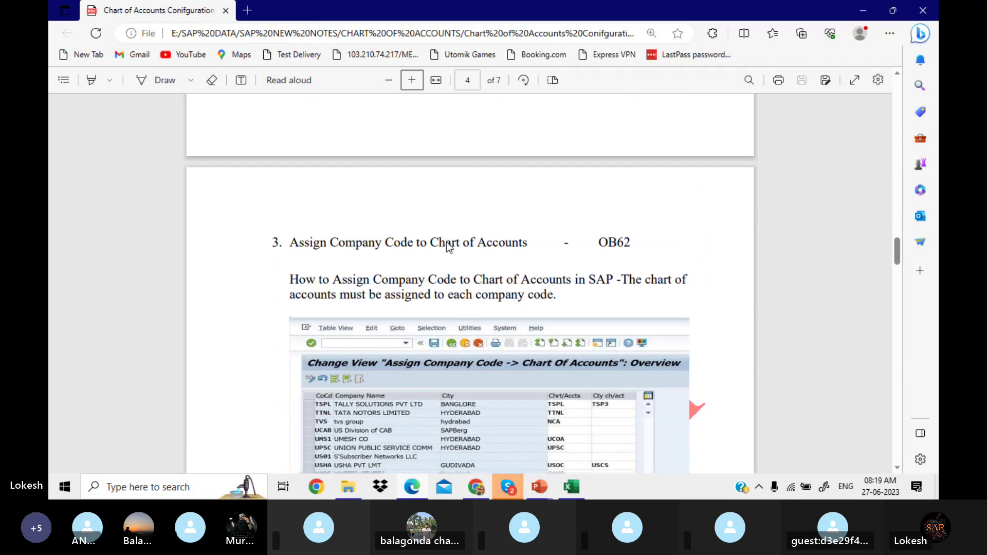
pyautogui.scroll(-1, 447, 245)
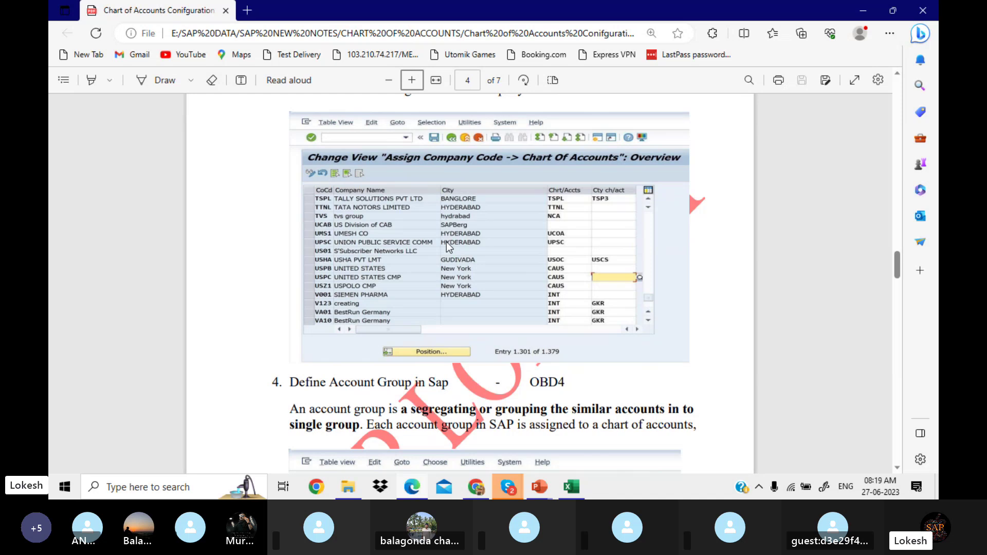
pyautogui.scroll(-3, 446, 242)
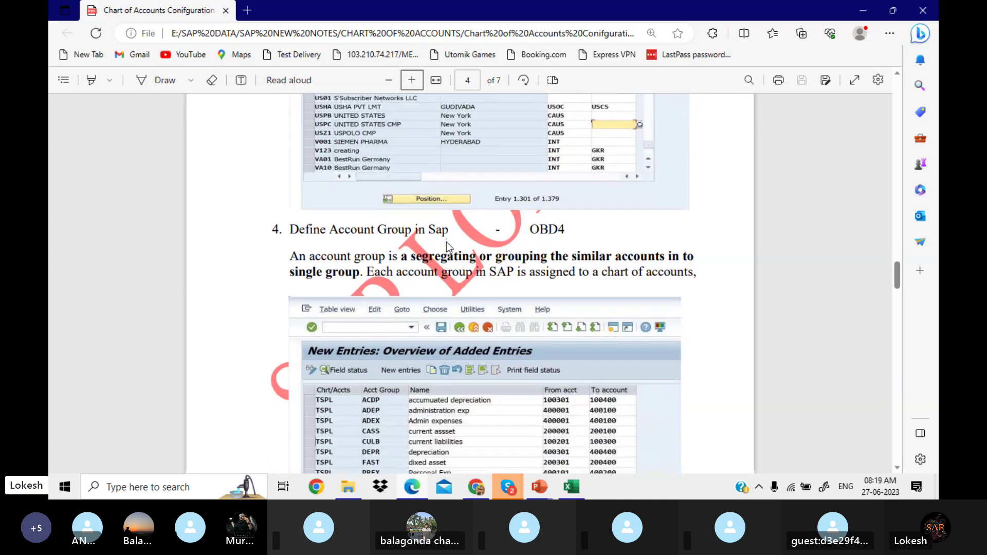
pyautogui.scroll(-1, 446, 246)
pyautogui.scroll(-1, 446, 242)
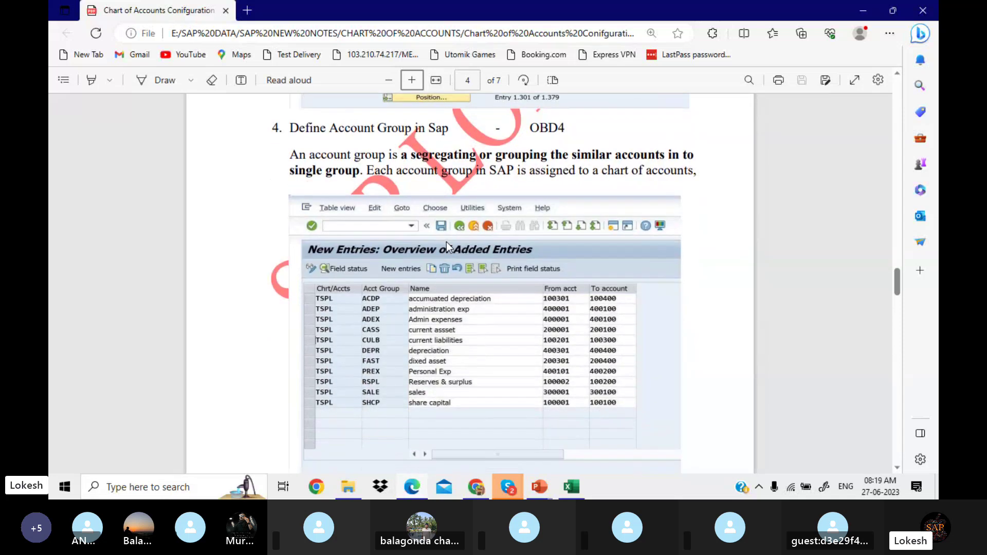
pyautogui.scroll(-1, 447, 242)
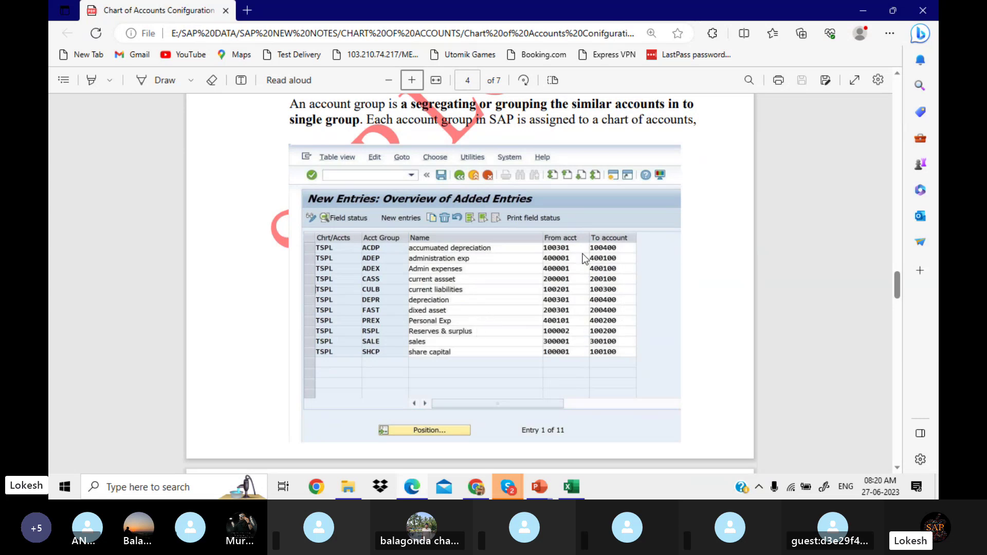
pyautogui.scroll(-2, 582, 254)
pyautogui.scroll(-6, 582, 254)
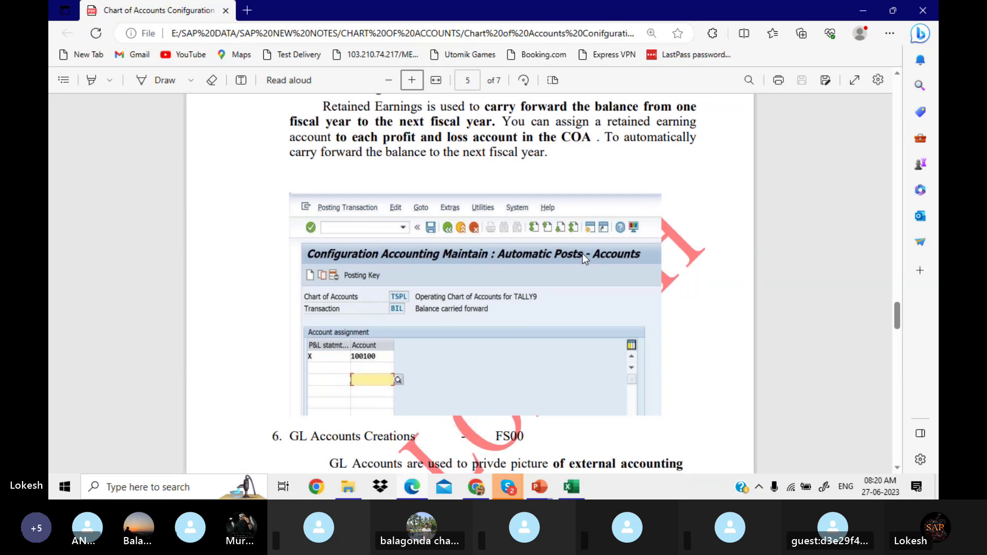
# Step: Scroll to the end of the PDF on page 7, then back up to Define Posting Keys (OB41) on page 1
pyautogui.scroll(1, 582, 254)
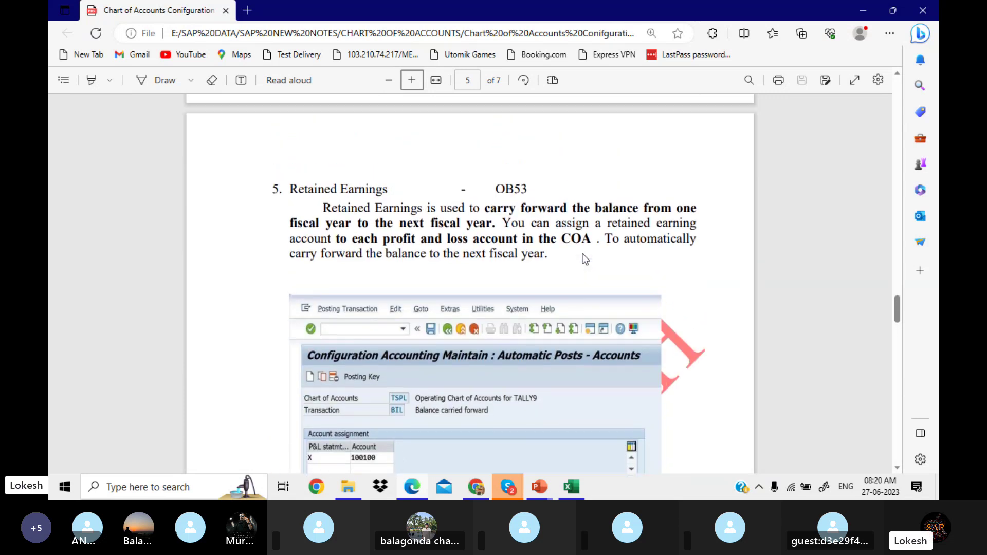
pyautogui.scroll(-6, 582, 254)
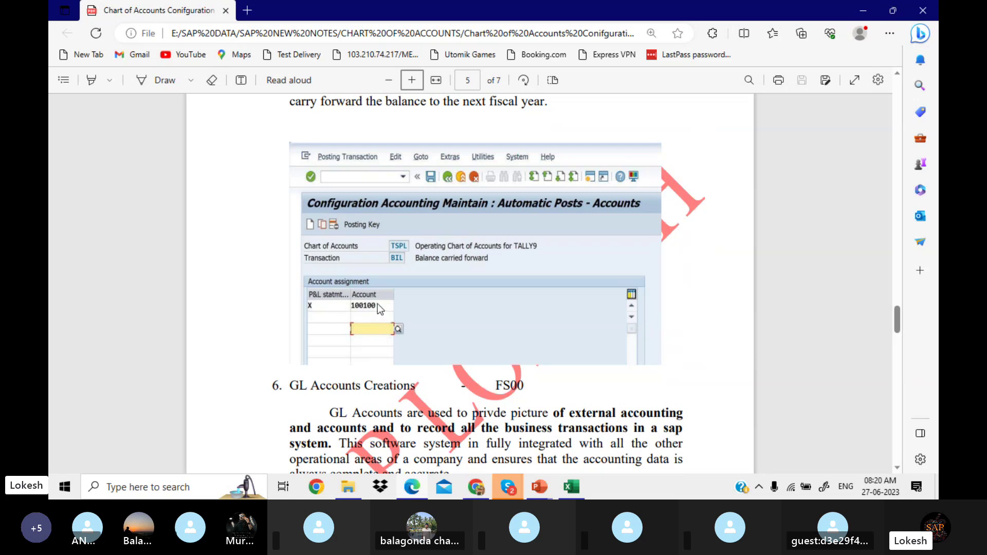
pyautogui.scroll(-5, 378, 304)
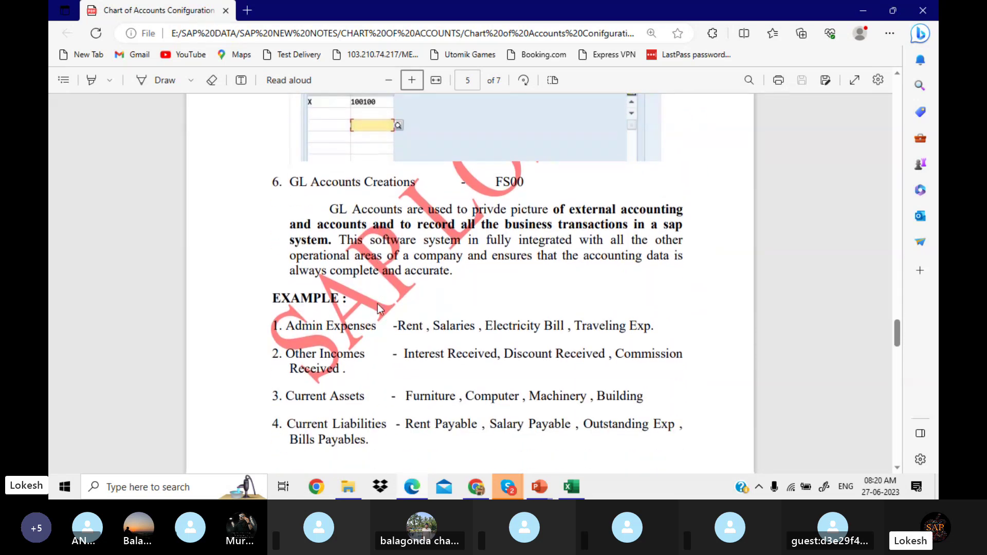
pyautogui.scroll(-8, 377, 304)
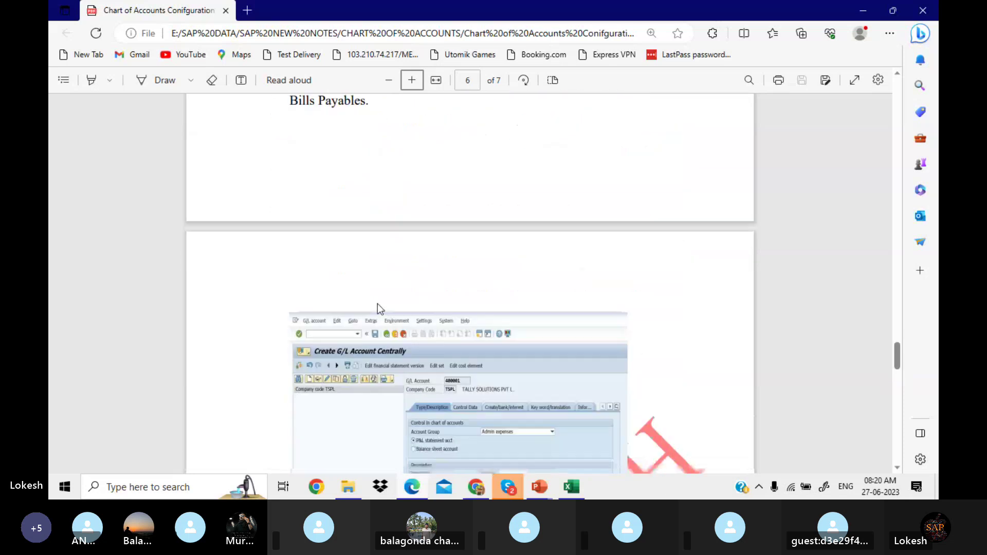
pyautogui.scroll(-4, 378, 304)
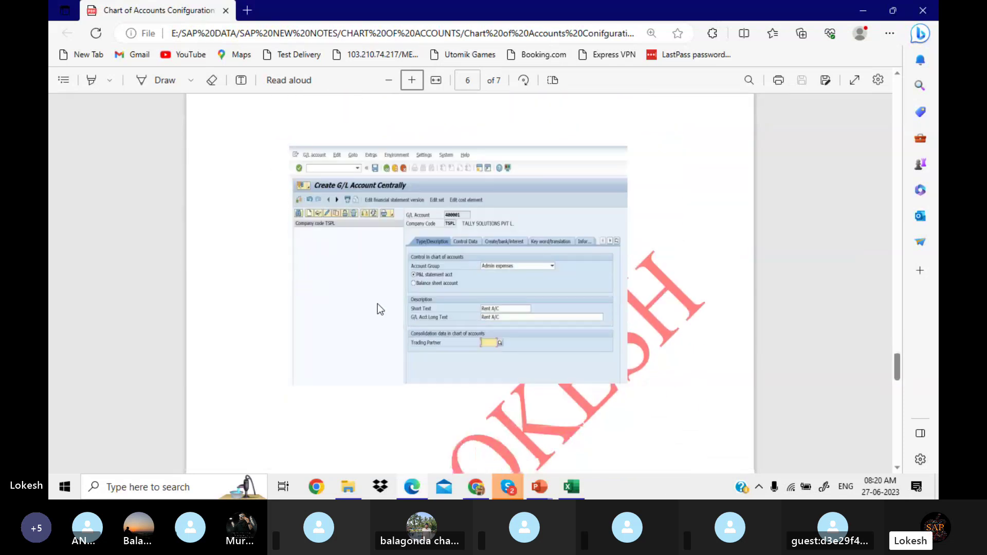
pyautogui.scroll(-1, 378, 304)
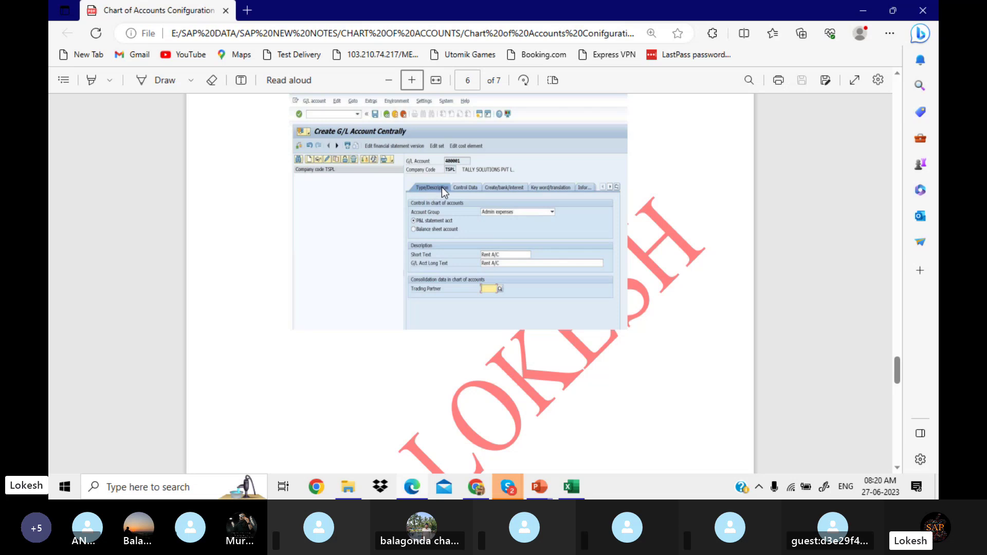
pyautogui.scroll(-10, 442, 188)
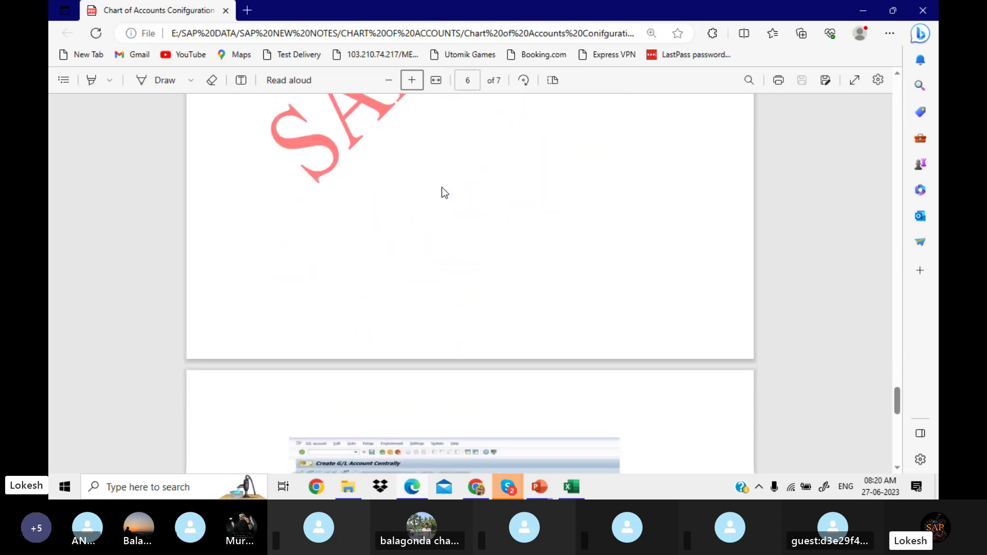
pyautogui.scroll(-3, 442, 188)
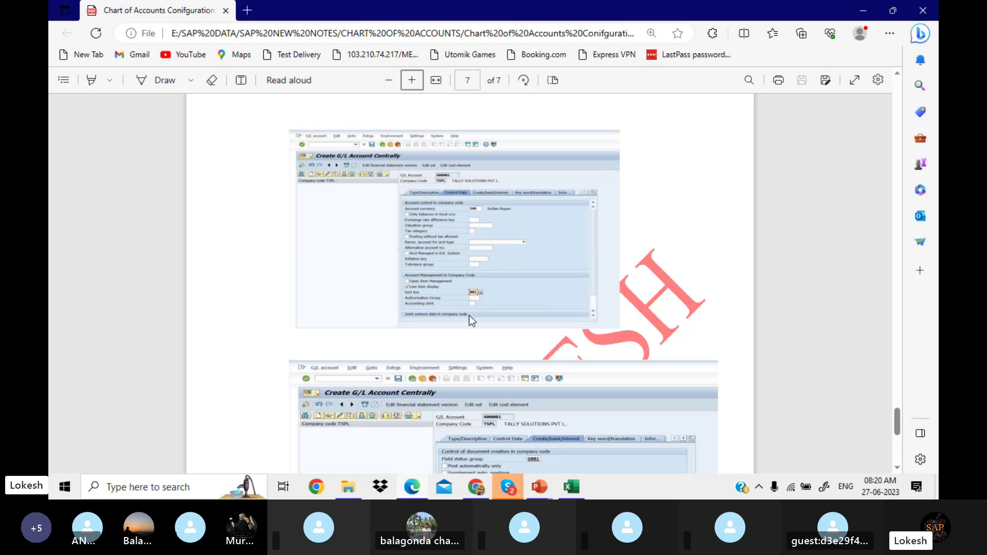
pyautogui.scroll(-4, 469, 316)
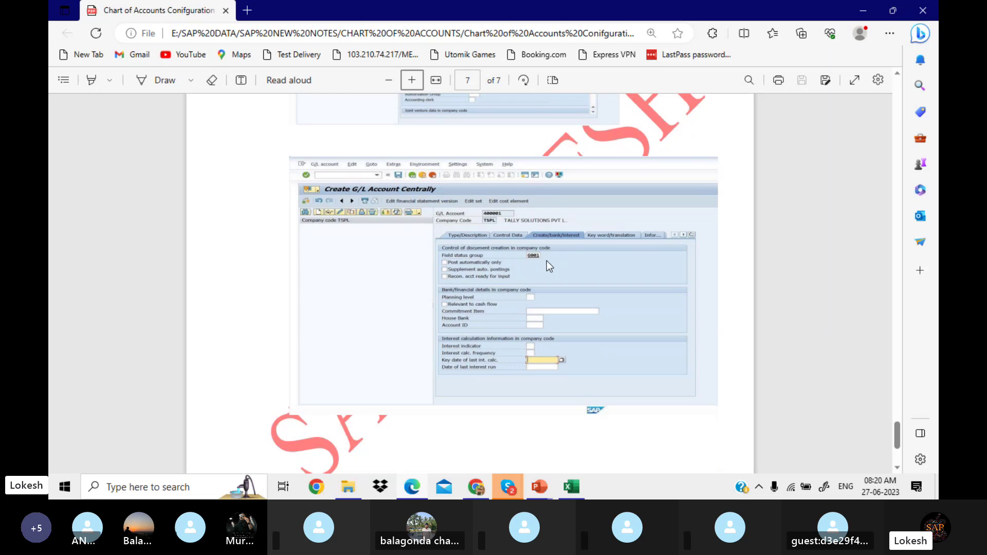
pyautogui.scroll(-3, 546, 261)
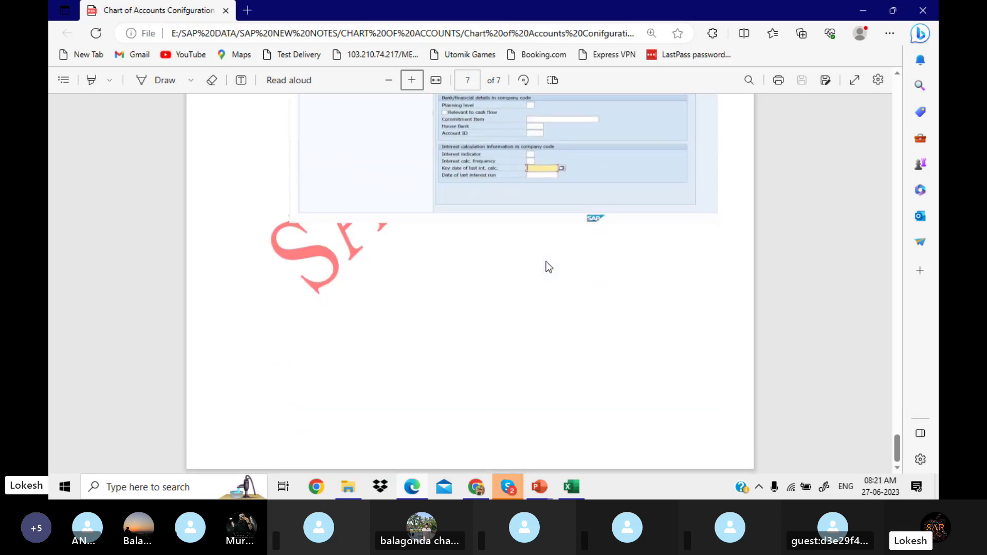
pyautogui.scroll(20, 546, 261)
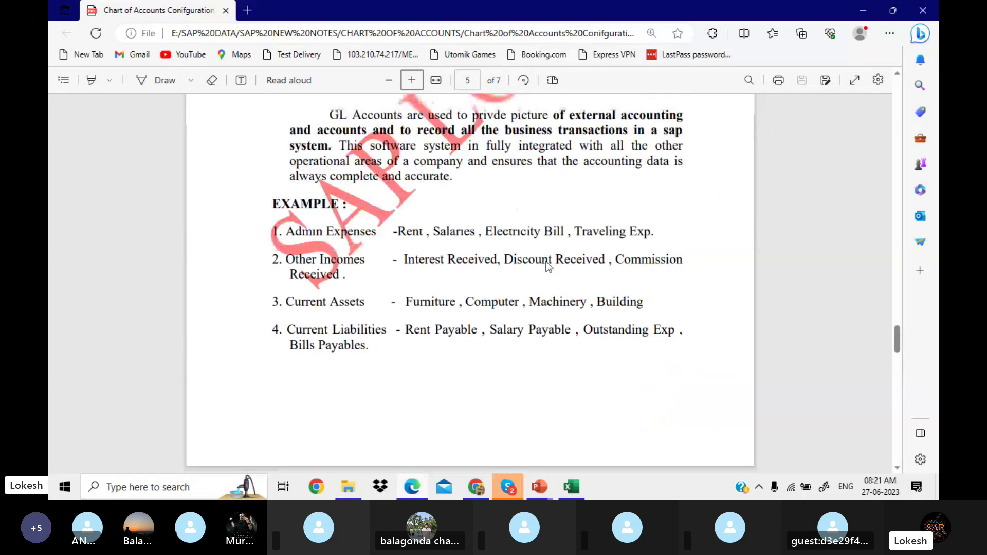
pyautogui.scroll(20, 545, 261)
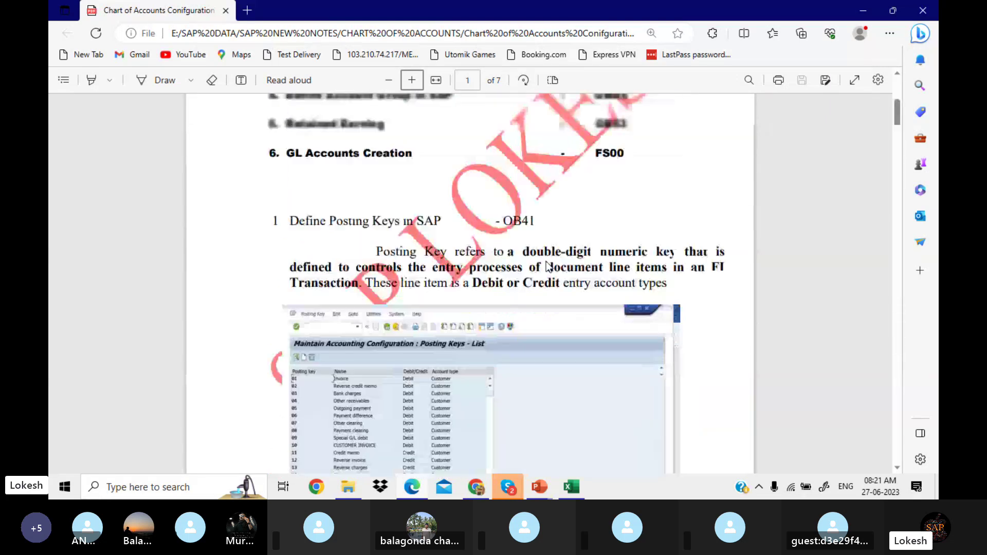
pyautogui.scroll(-14, 546, 261)
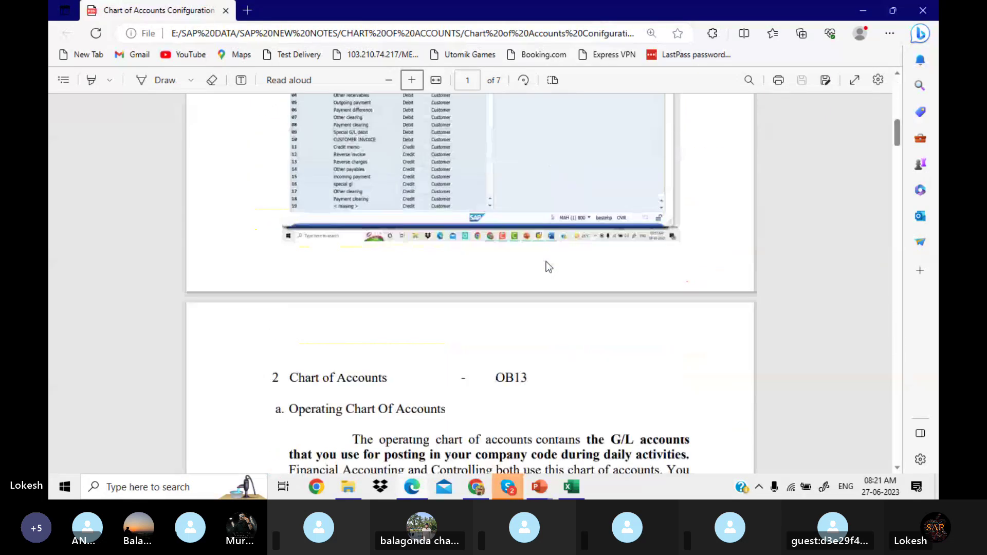
pyautogui.scroll(4, 546, 261)
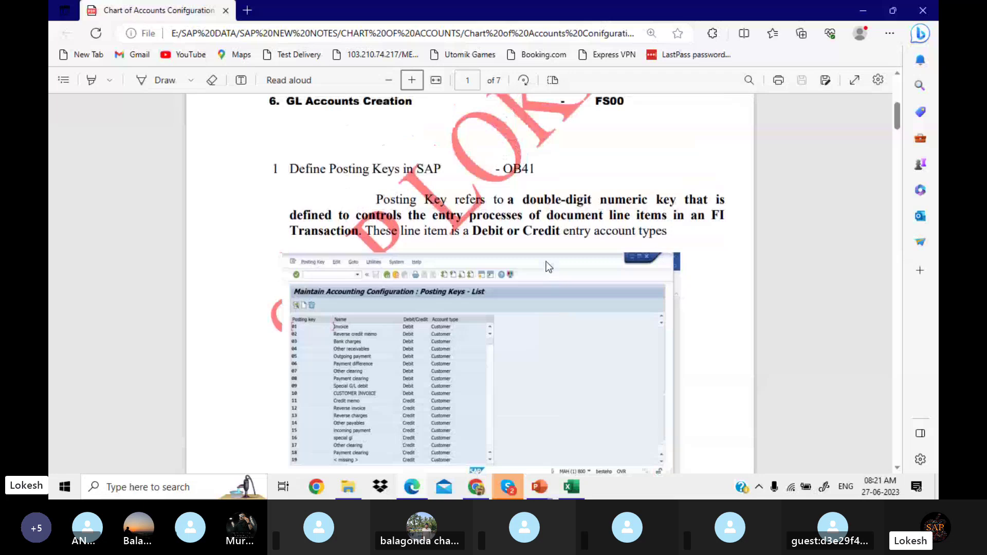
pyautogui.scroll(1, 546, 261)
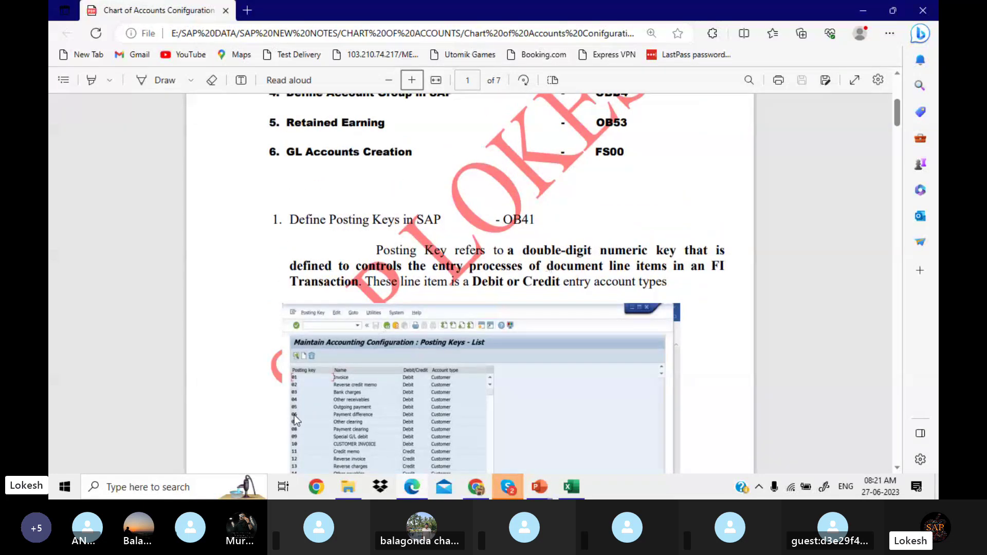
# Step: Minimize all open windows and launch SAP Logon from the desktop
pyautogui.click(862, 12)
pyautogui.click(862, 13)
pyautogui.click(863, 13)
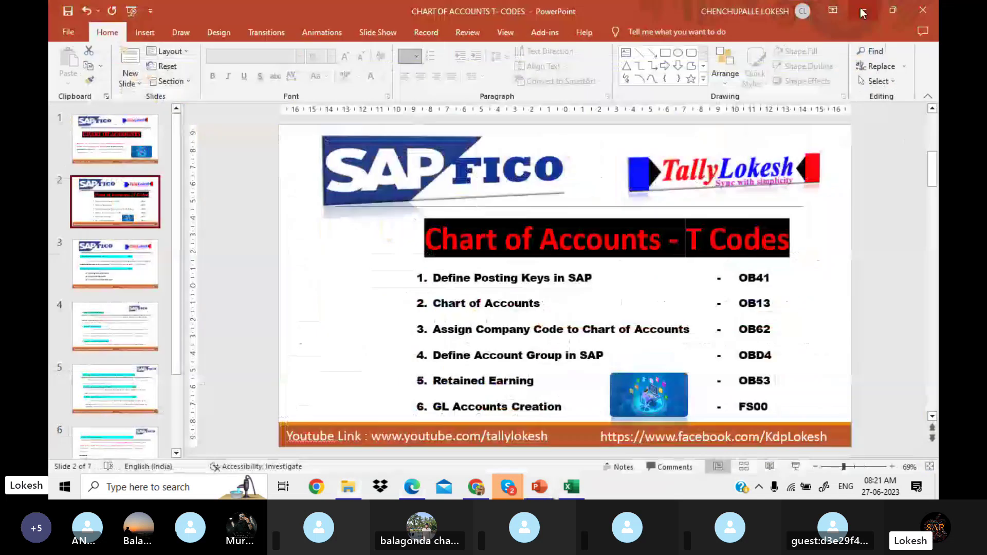
pyautogui.click(862, 12)
pyautogui.click(862, 13)
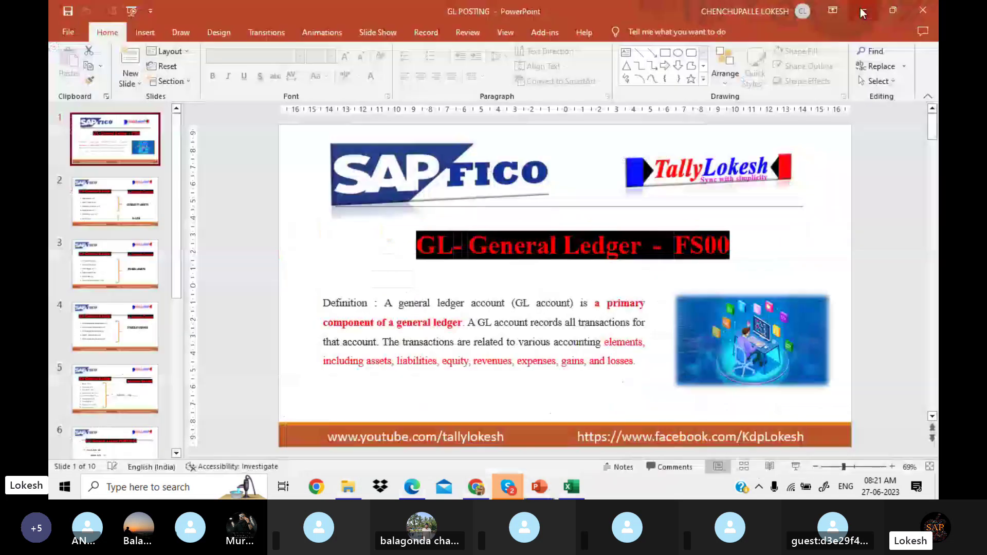
pyautogui.click(862, 12)
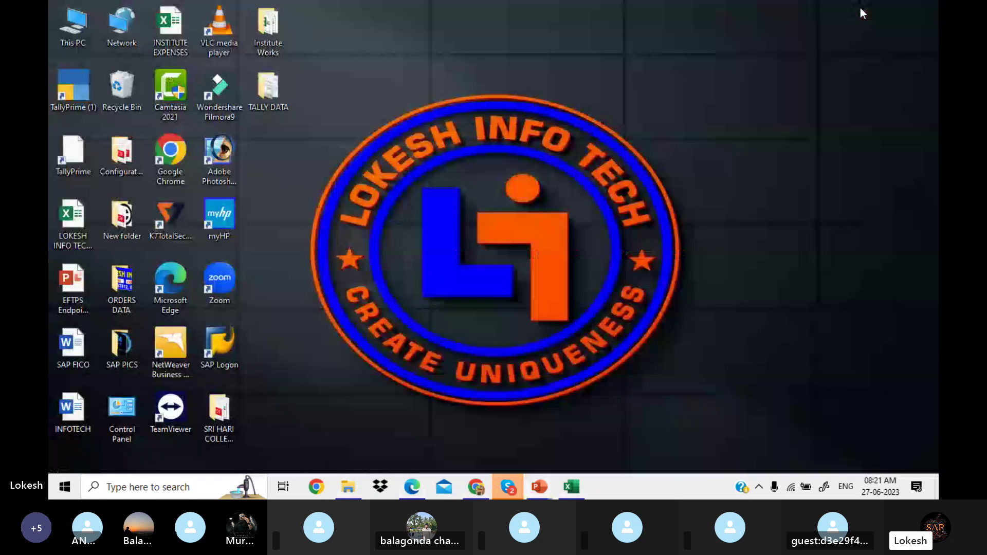
pyautogui.doubleClick(226, 341)
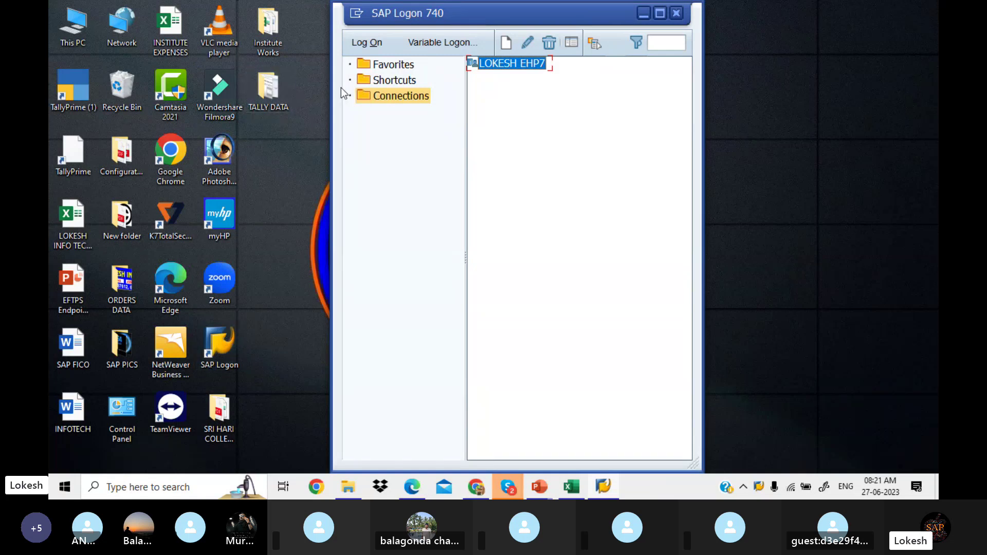
# Step: Log on to the SAP system in client 800 with the user name and password
pyautogui.click(368, 44)
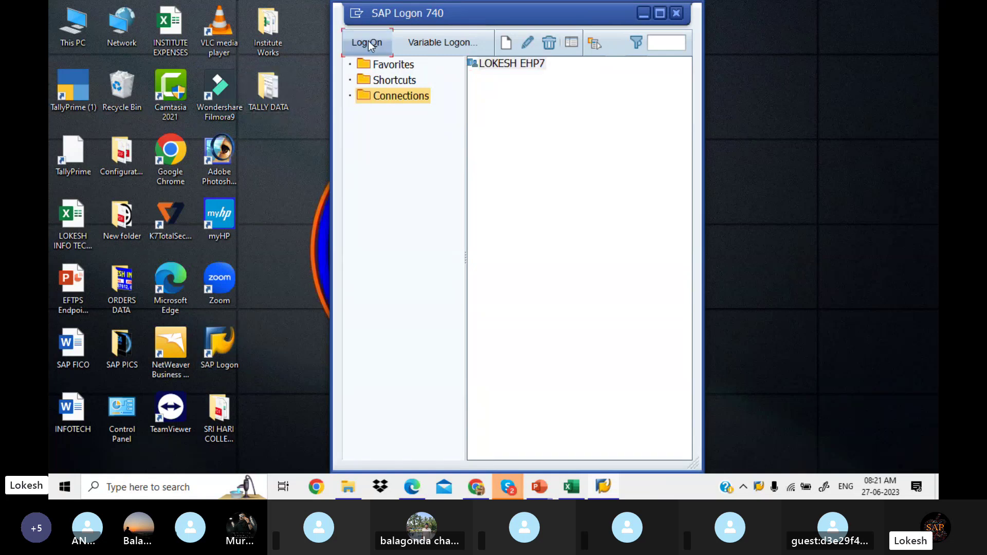
pyautogui.write('f')
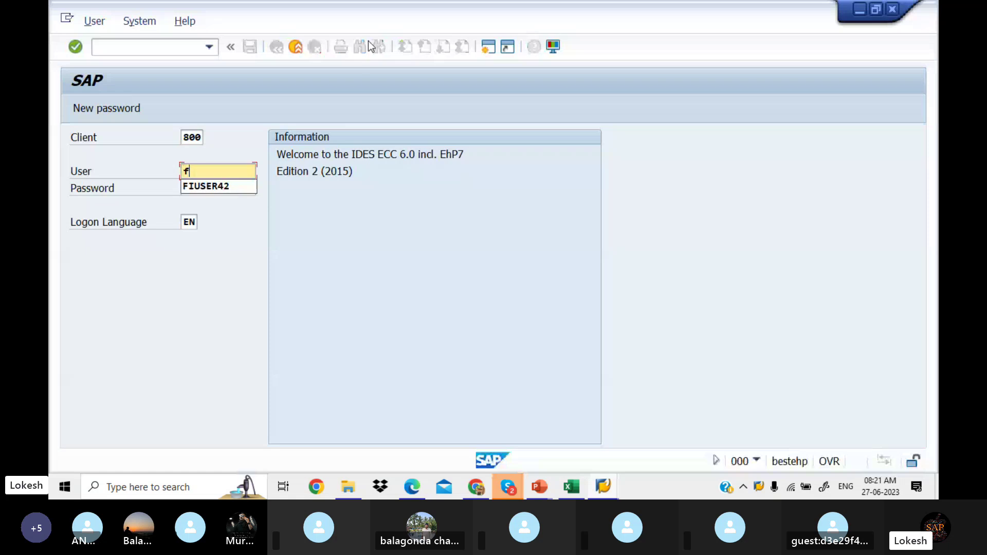
pyautogui.press('Down')
pyautogui.press('Tab')
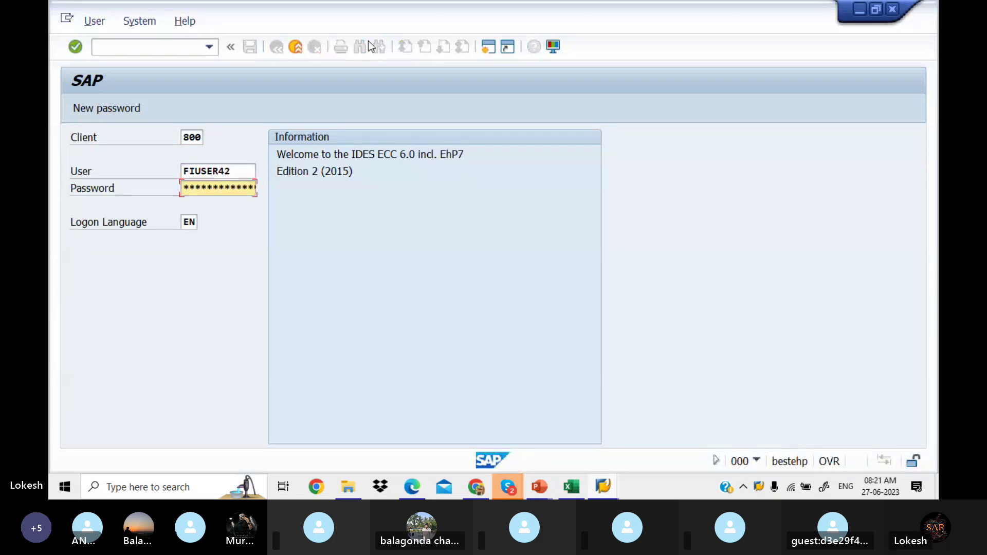
pyautogui.write('****')
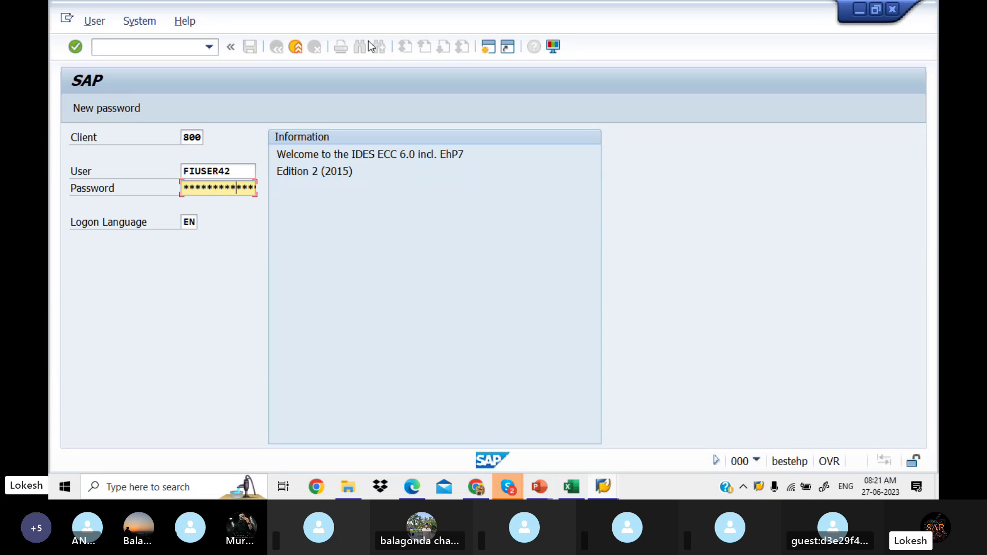
pyautogui.write('*')
pyautogui.press('Return')
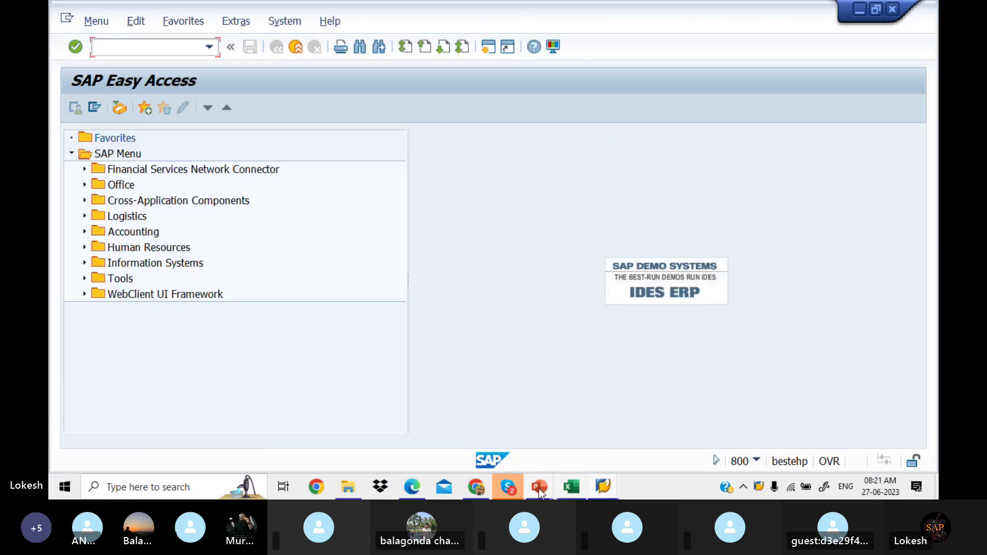
# Step: Minimize the Skype call and check transaction OB41 in cell C3 of the With Holding Tax workbook
pyautogui.moveTo(517, 490)
pyautogui.click(498, 430)
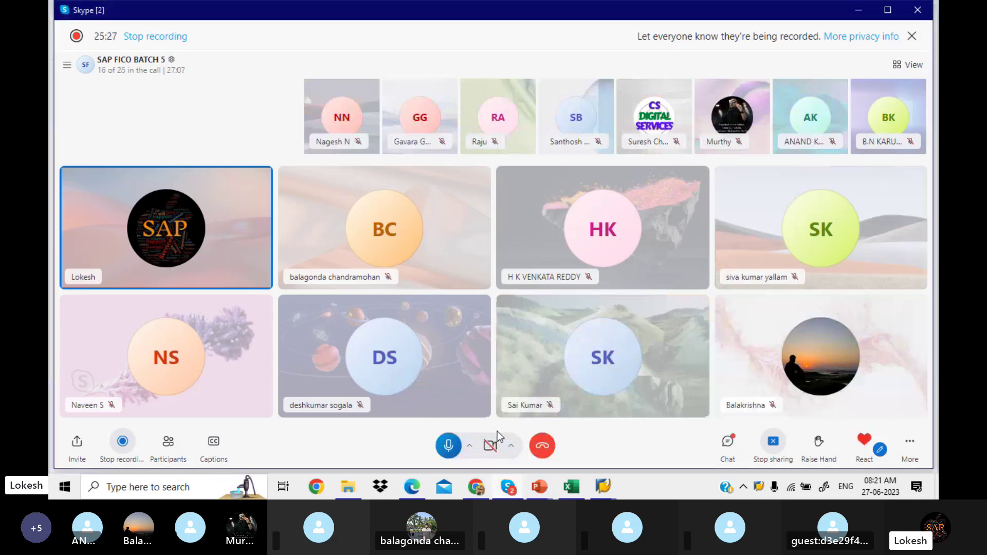
pyautogui.click(859, 10)
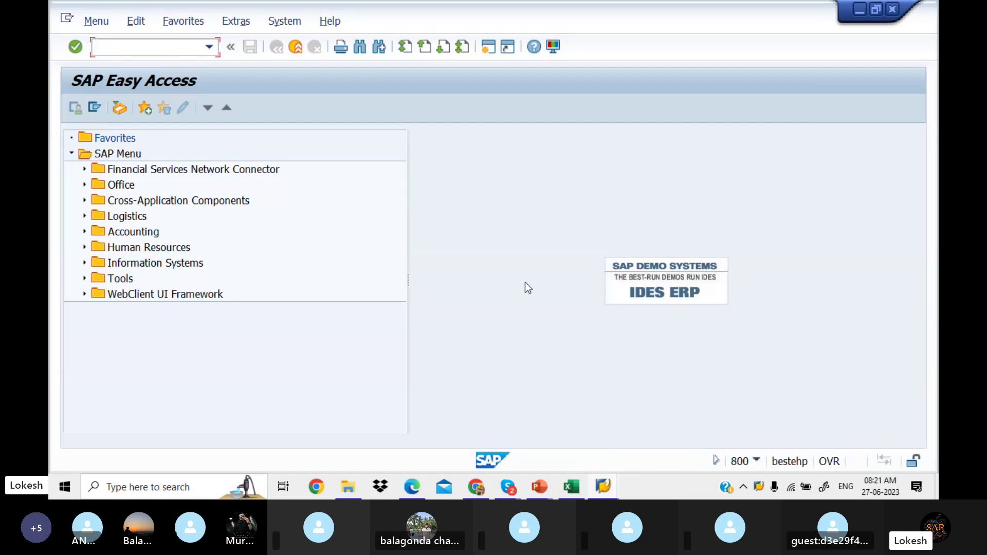
pyautogui.moveTo(574, 488)
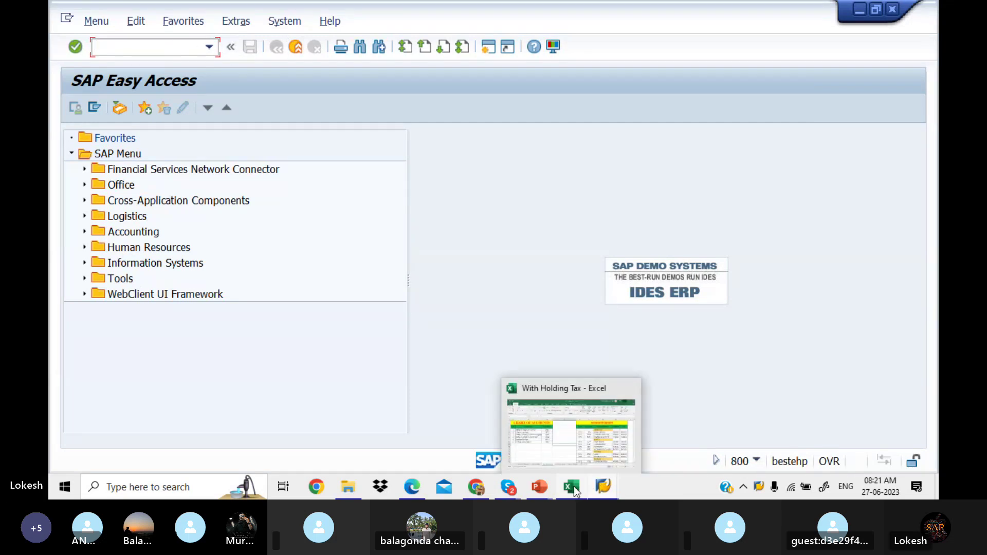
pyautogui.click(547, 452)
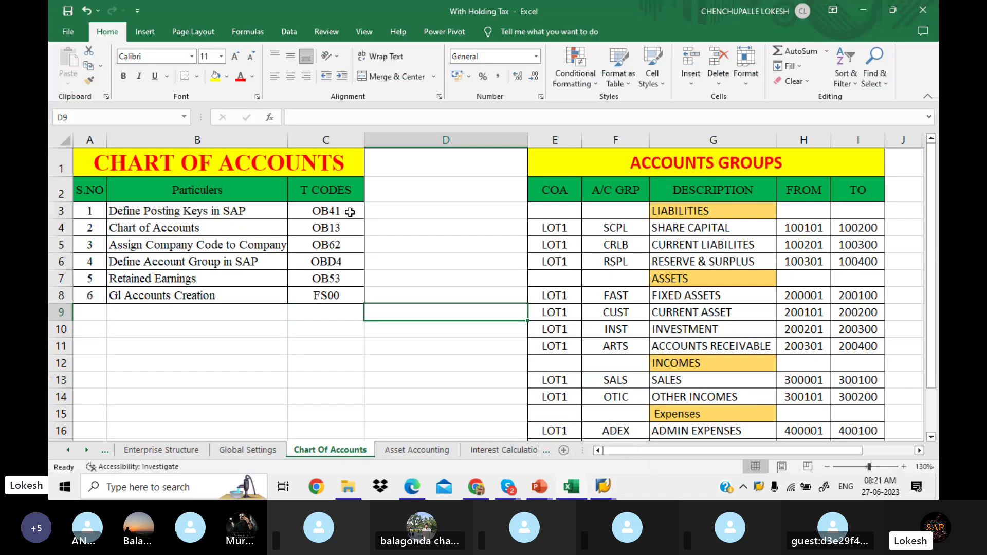
pyautogui.click(337, 210)
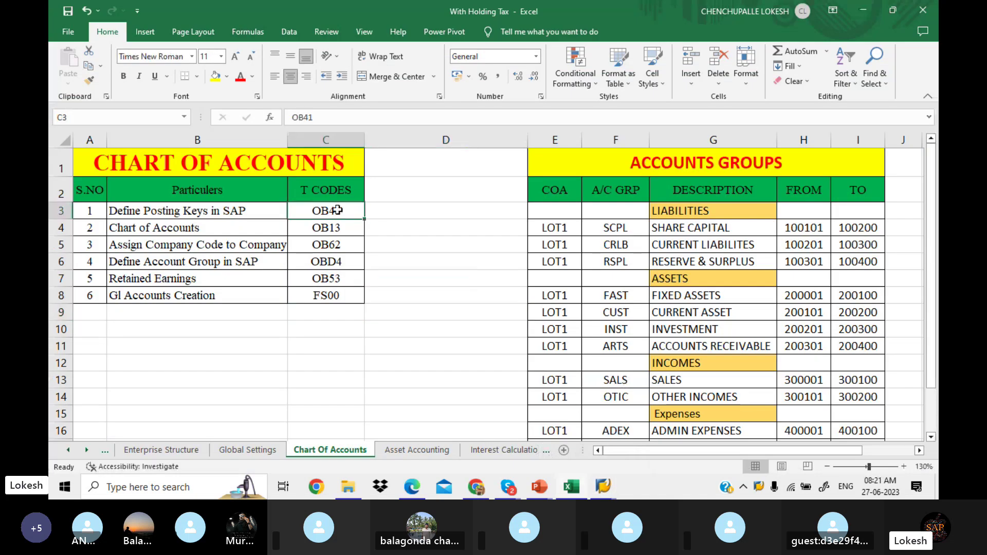
# Step: Run transaction OB41 in SAP to open the posting keys list
pyautogui.hotkey('alt', 'Tab')
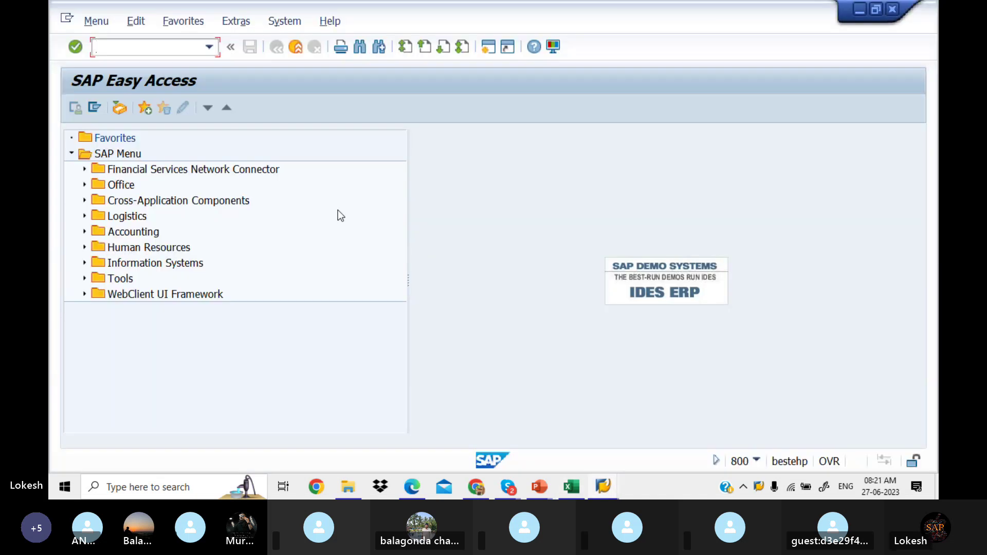
pyautogui.write('ob41')
pyautogui.press('BackSpace')
pyautogui.press('BackSpace')
pyautogui.press('BackSpace')
pyautogui.press('BackSpace')
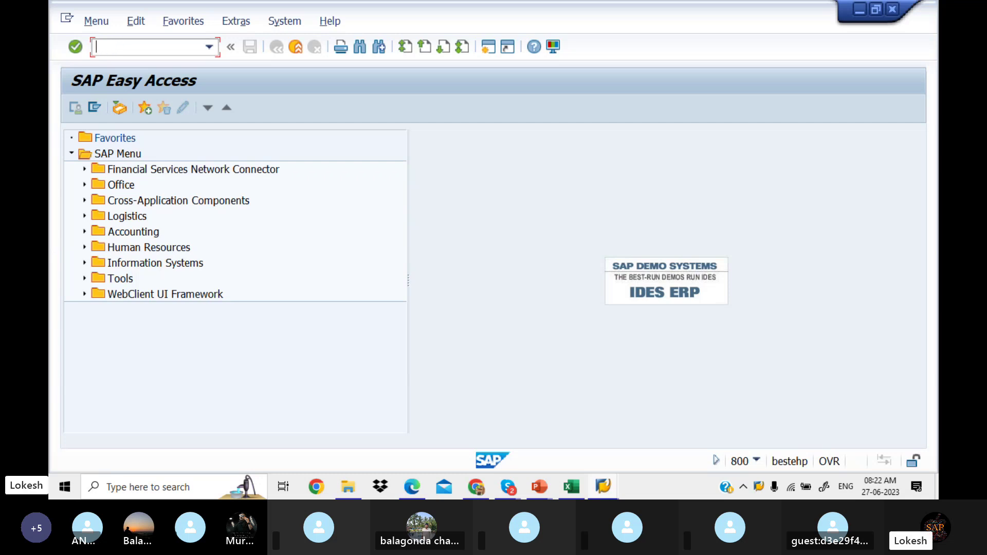
pyautogui.write('ob41')
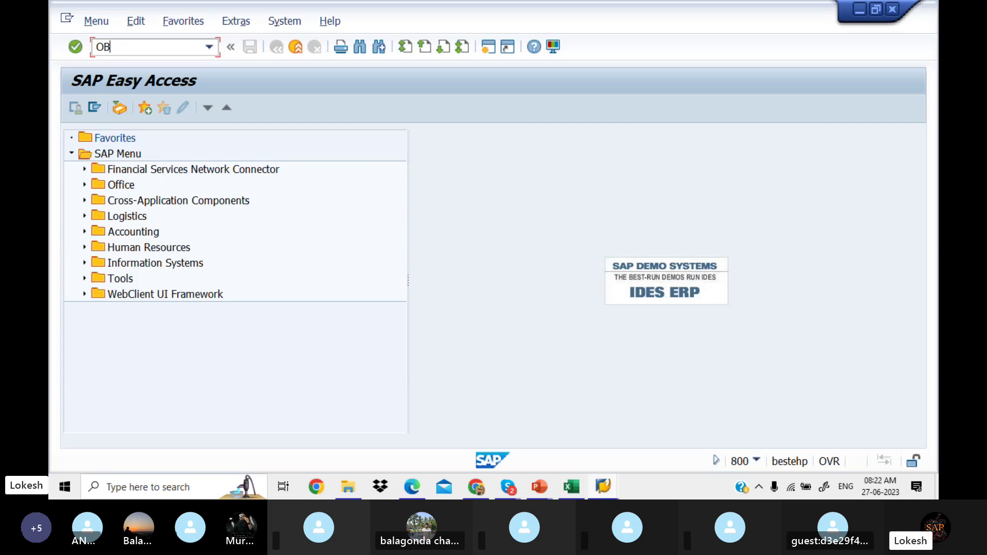
pyautogui.press('Return')
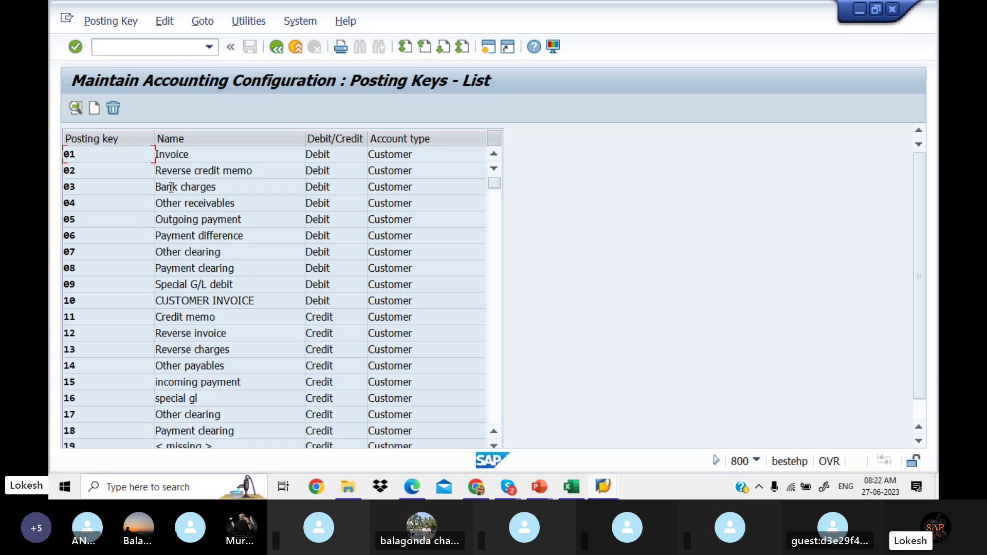
# Step: Page up and down through the posting keys from 01 (Invoice) to S1, then compare with the PDF notes
pyautogui.click(213, 153)
pyautogui.click(495, 321)
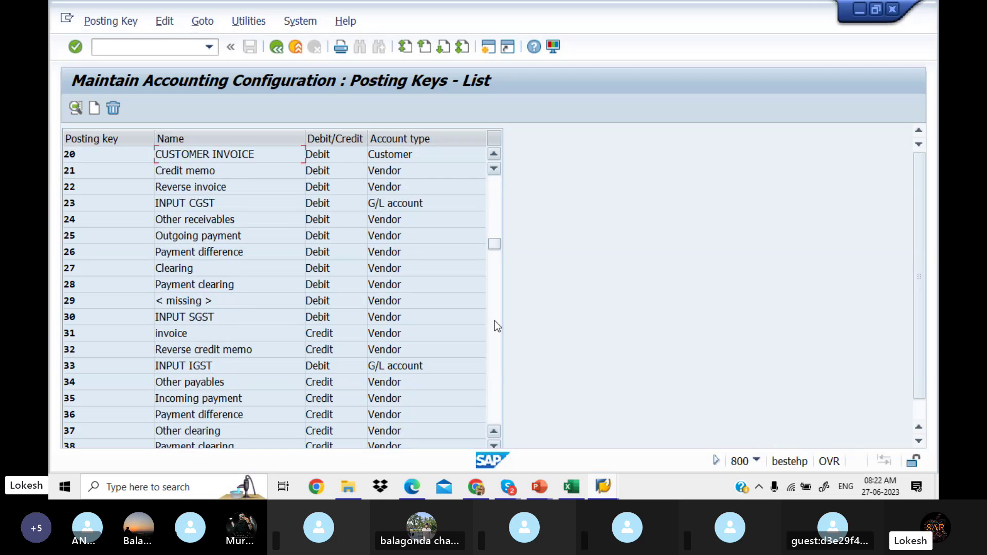
pyautogui.click(495, 321)
pyautogui.click(494, 326)
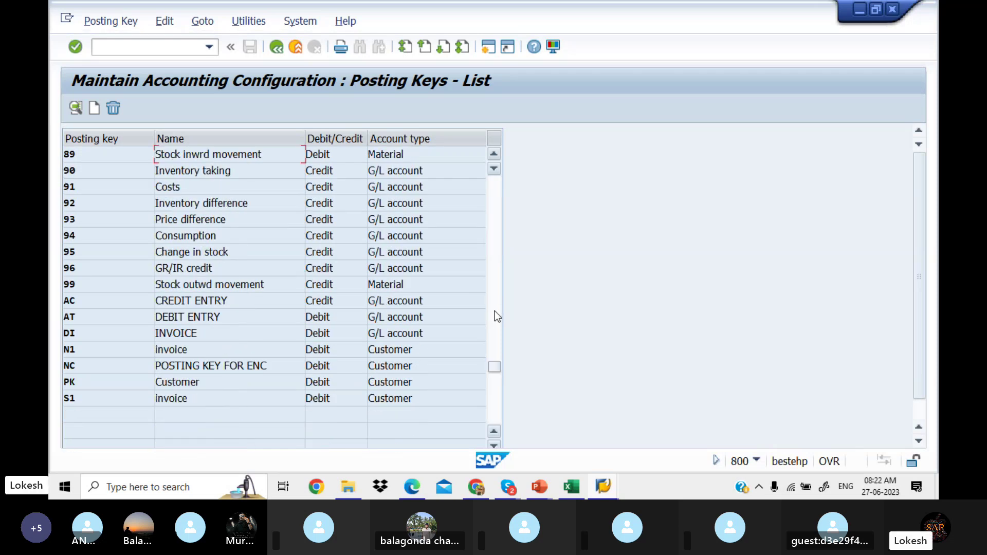
pyautogui.click(495, 252)
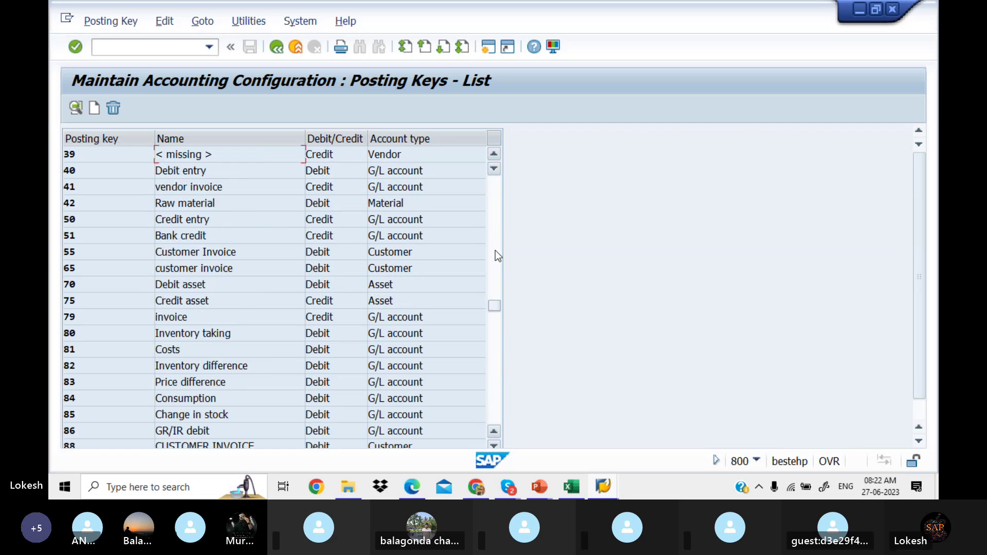
pyautogui.click(495, 252)
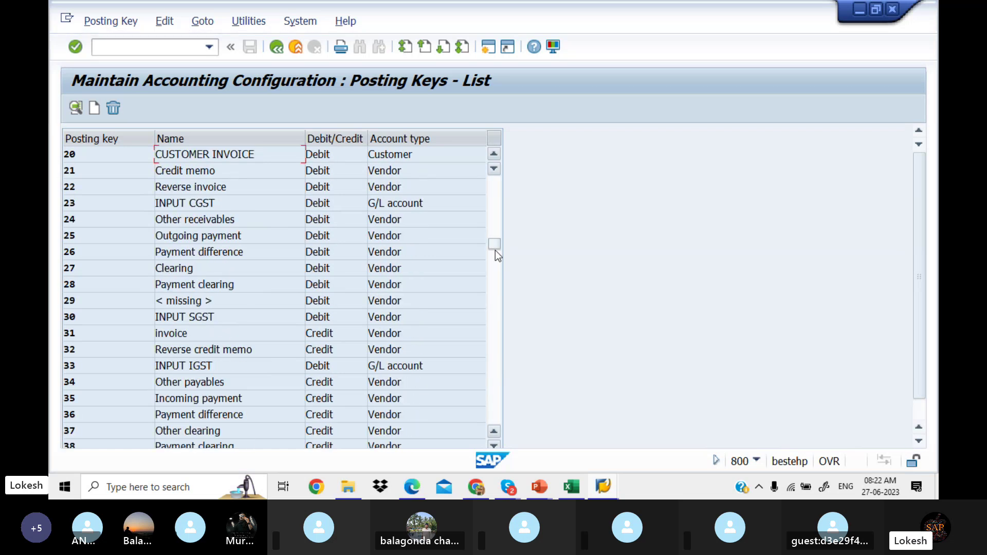
pyautogui.click(494, 286)
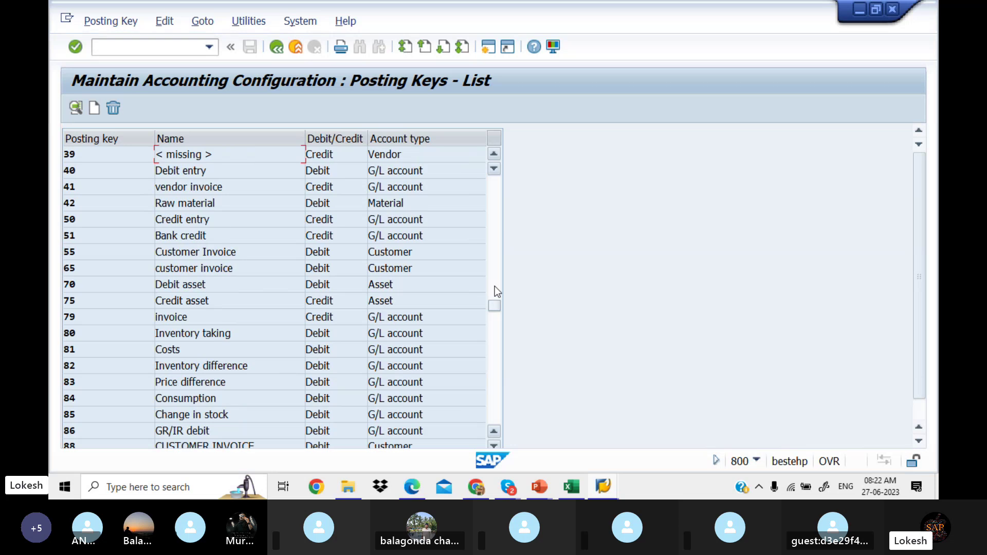
pyautogui.click(490, 358)
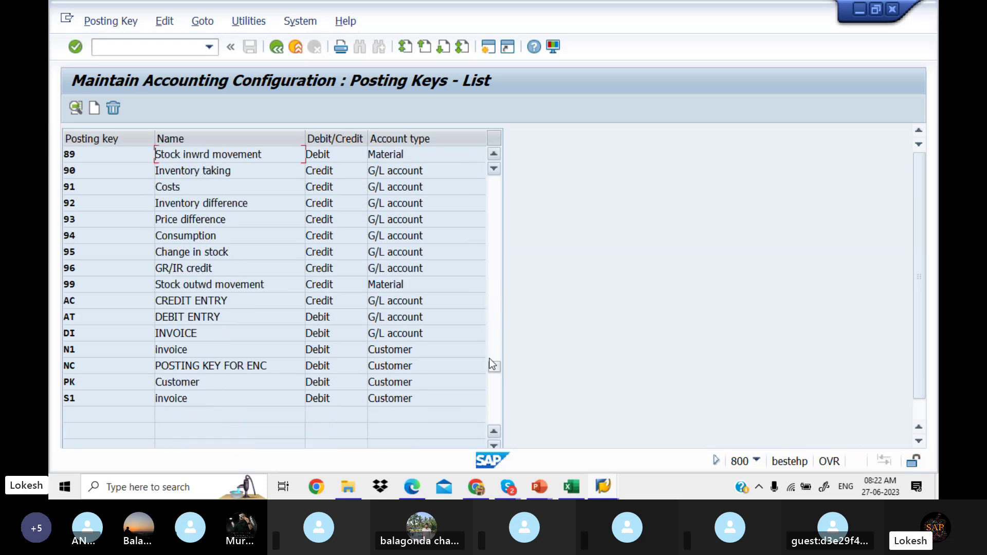
pyautogui.click(492, 268)
pyautogui.click(492, 267)
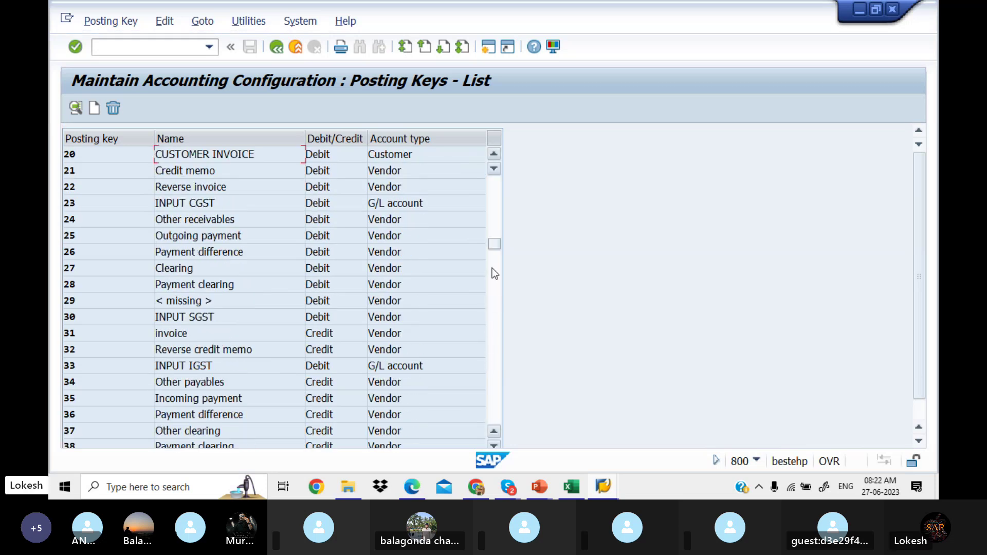
pyautogui.click(496, 217)
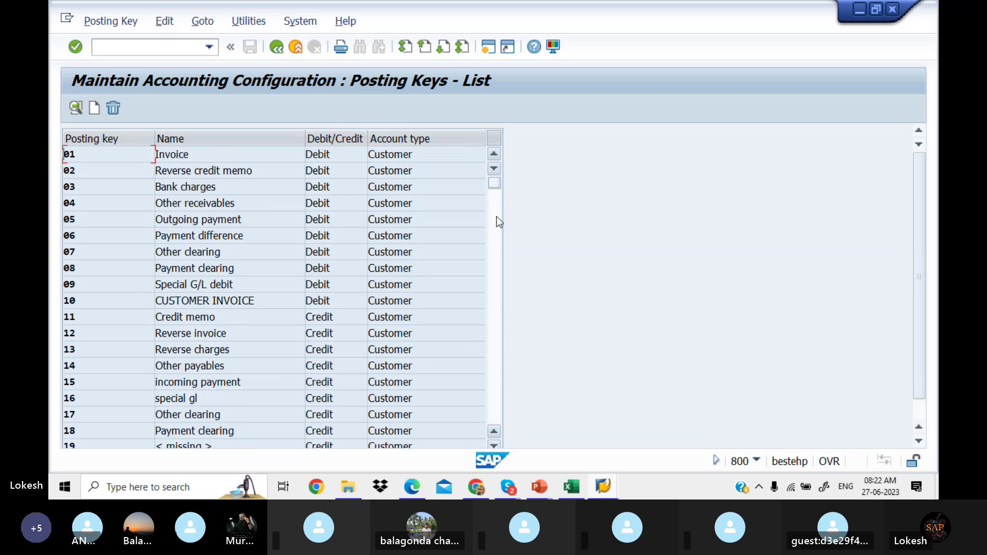
pyautogui.click(496, 217)
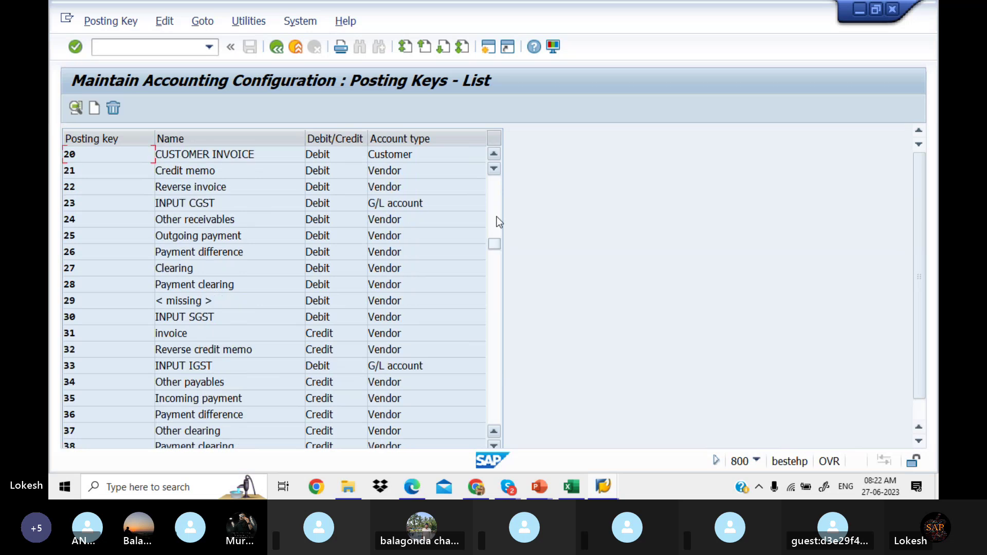
pyautogui.click(499, 297)
pyautogui.click(494, 359)
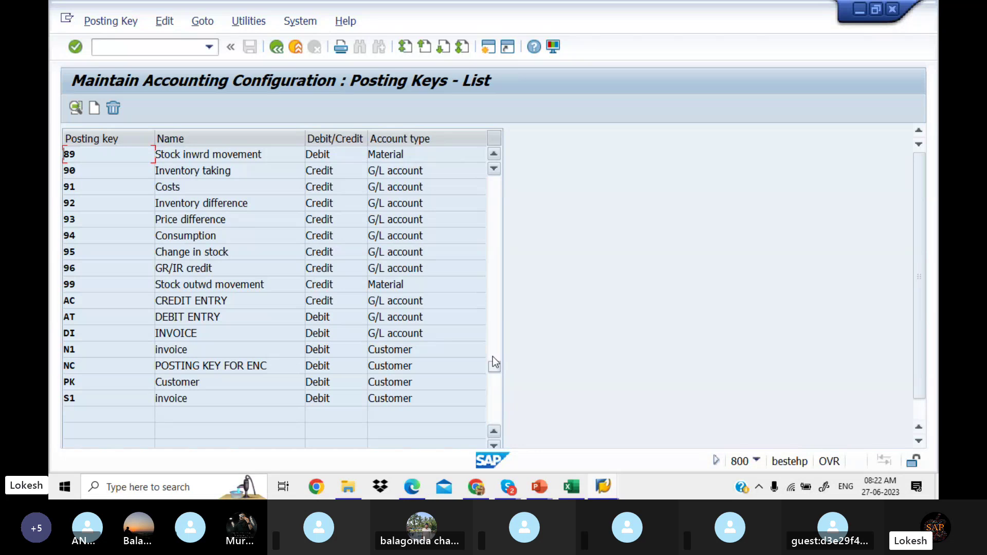
pyautogui.click(418, 489)
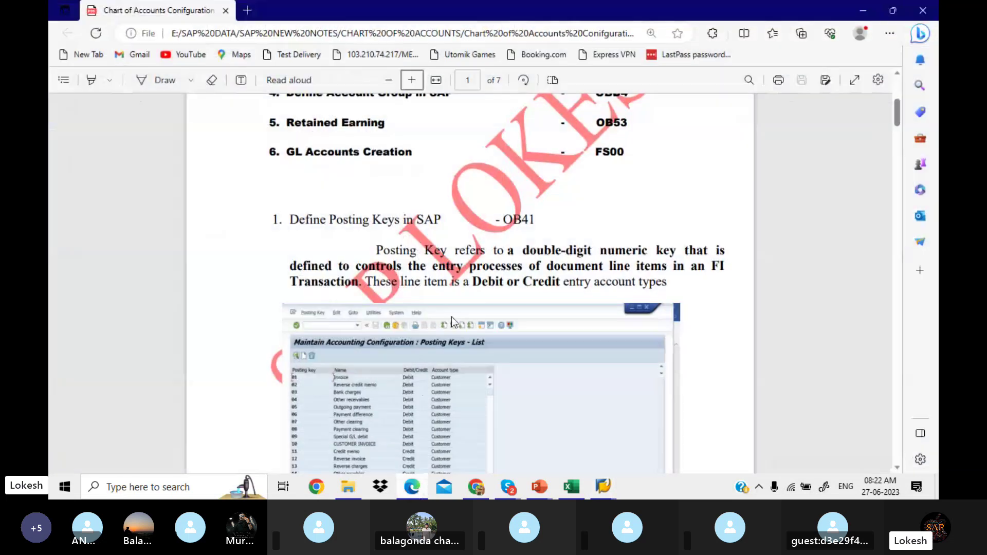
# Step: Read the Chart of Accounts PDF down to the OB13 section, then return to SAP's Posting Keys list
pyautogui.scroll(-2, 451, 317)
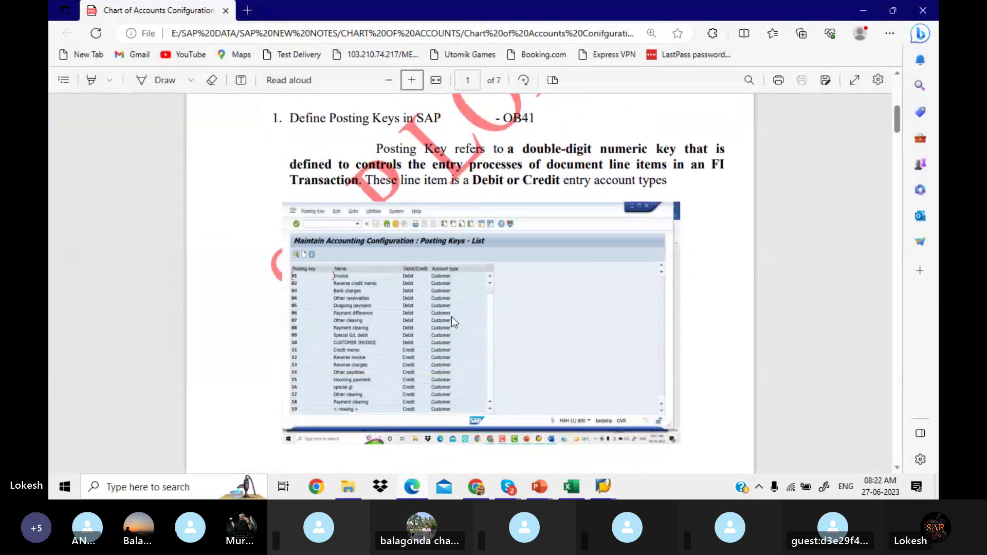
pyautogui.scroll(-5, 452, 317)
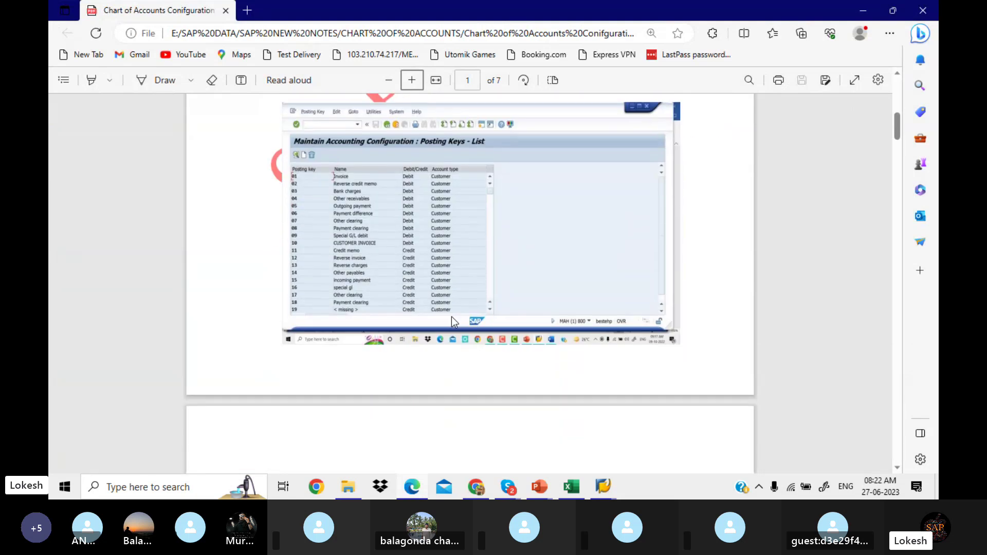
pyautogui.scroll(-3, 451, 317)
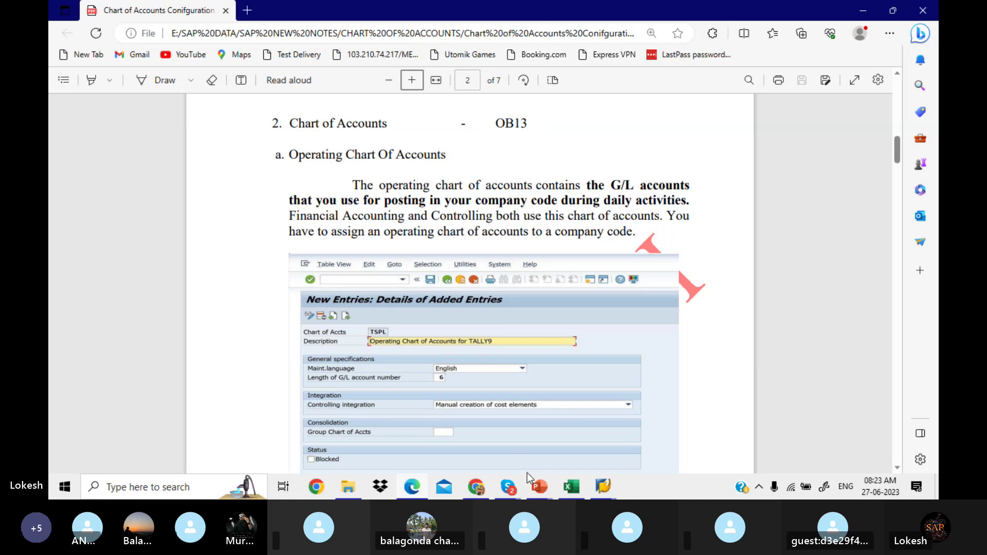
pyautogui.moveTo(603, 487)
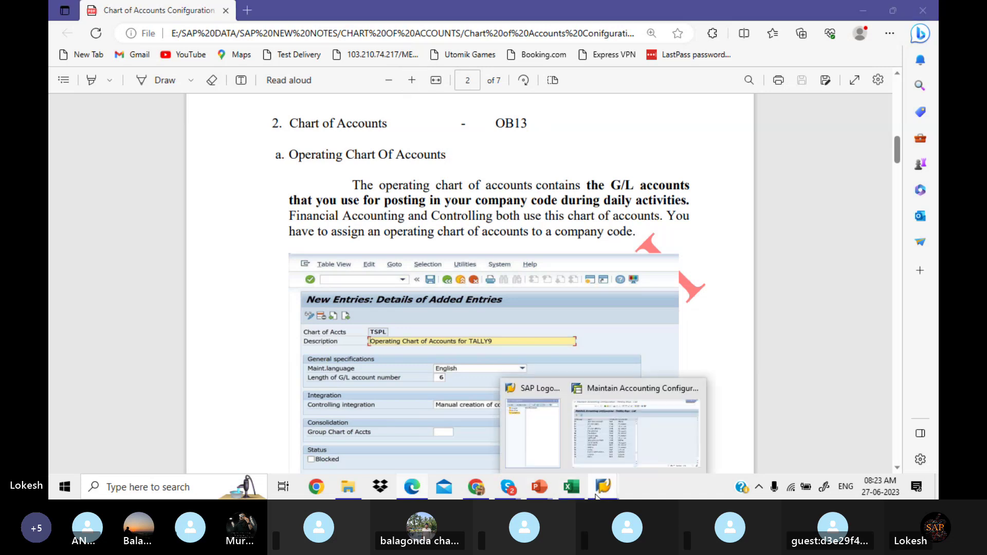
pyautogui.click(627, 452)
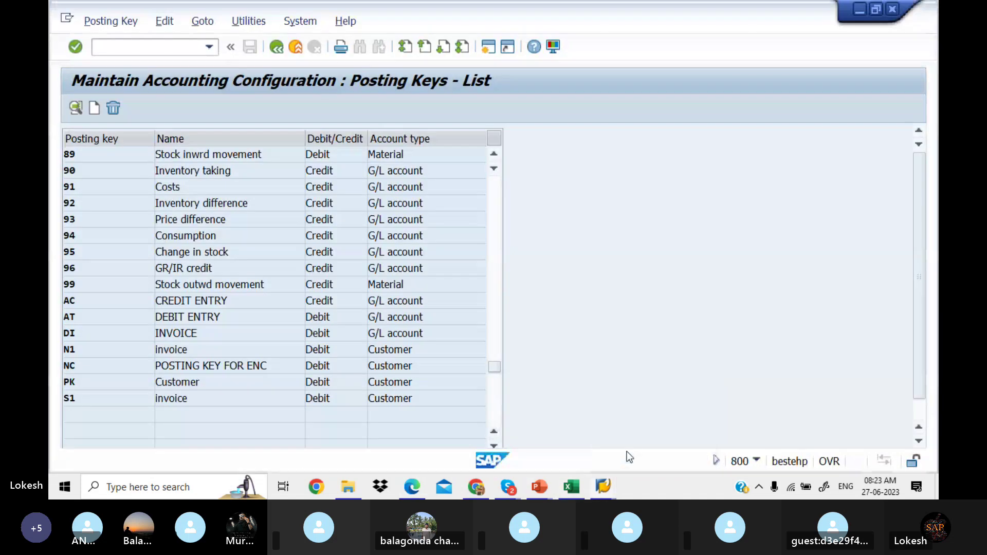
# Step: Run /NOB13, view chart of accounts 0013's details, then go back to the charts list
pyautogui.click(139, 50)
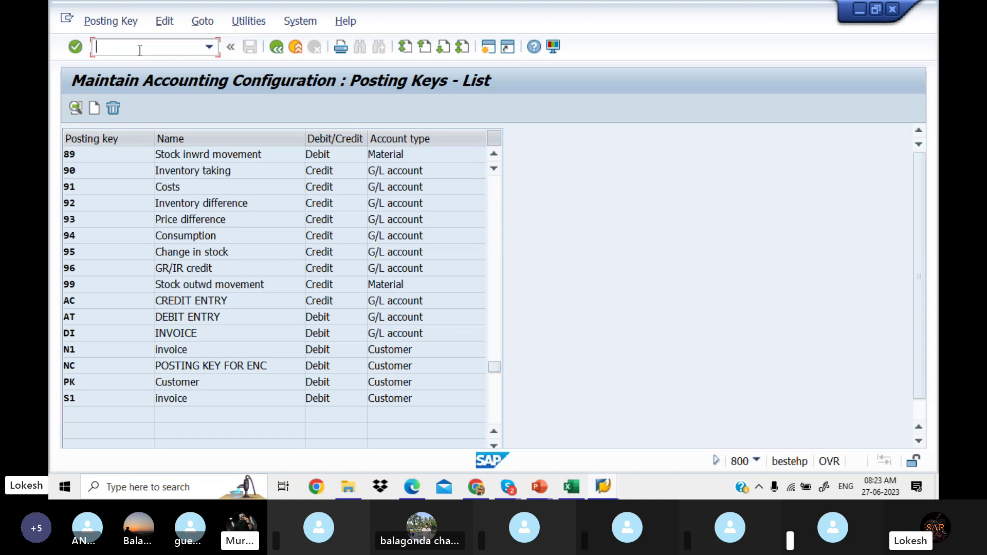
pyautogui.write('/NO')
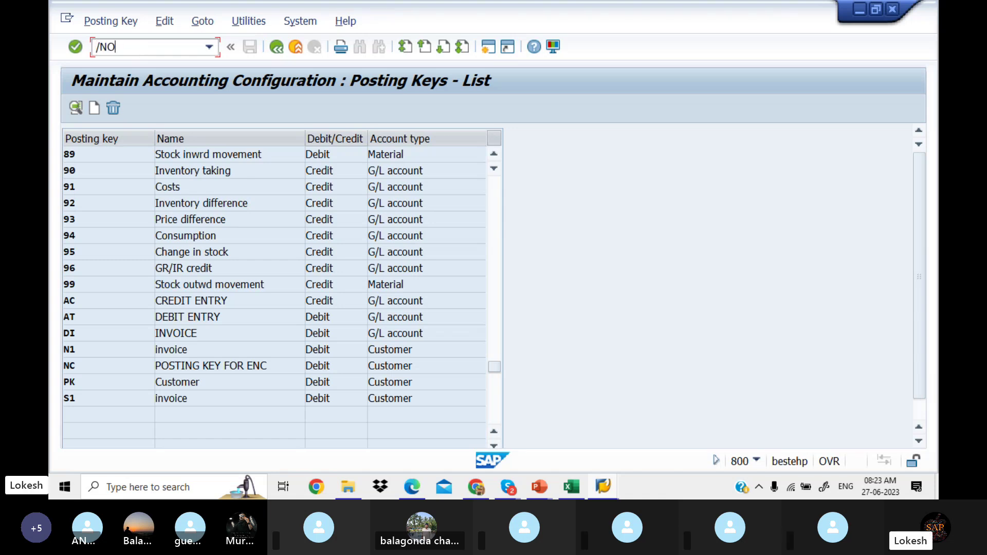
pyautogui.write('B13')
pyautogui.press('Return')
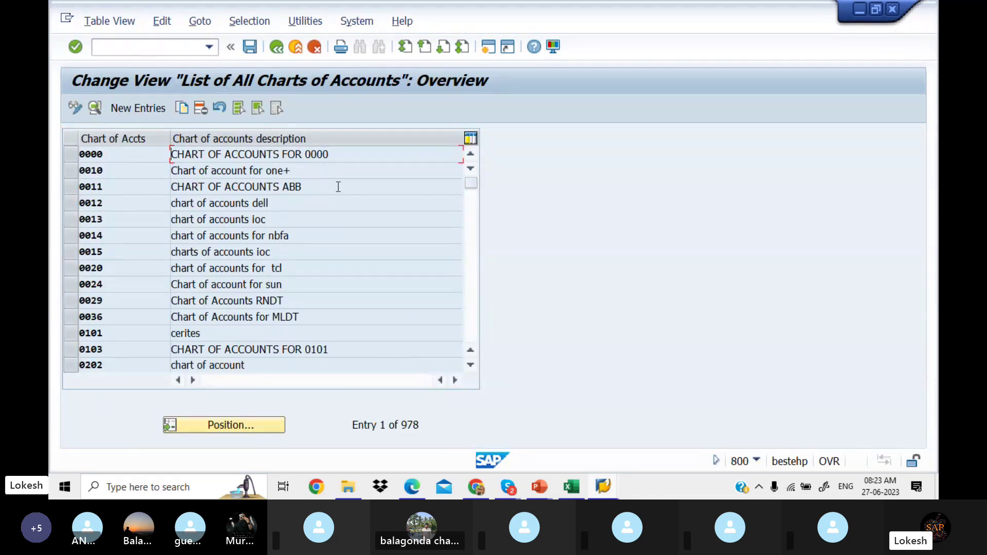
pyautogui.click(331, 222)
pyautogui.doubleClick(331, 222)
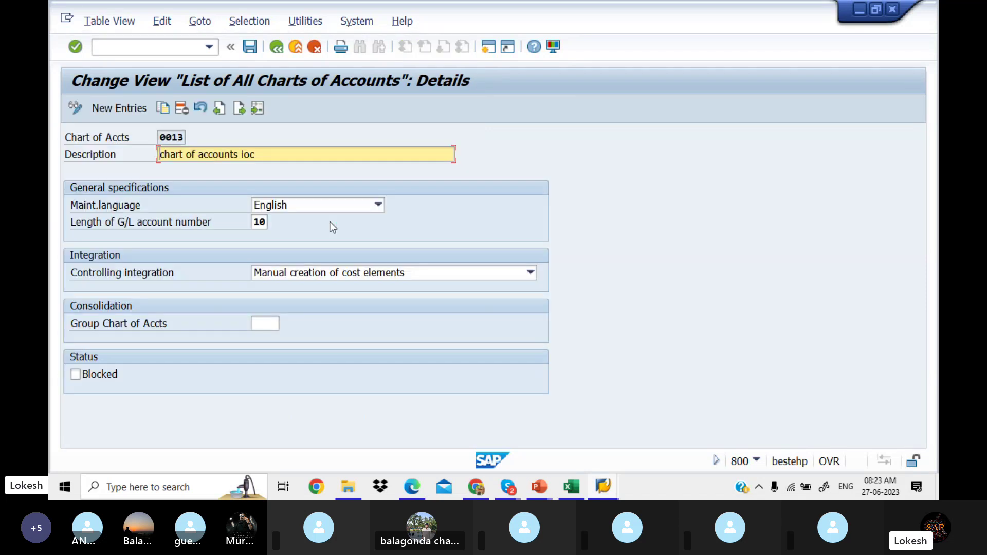
pyautogui.click(273, 55)
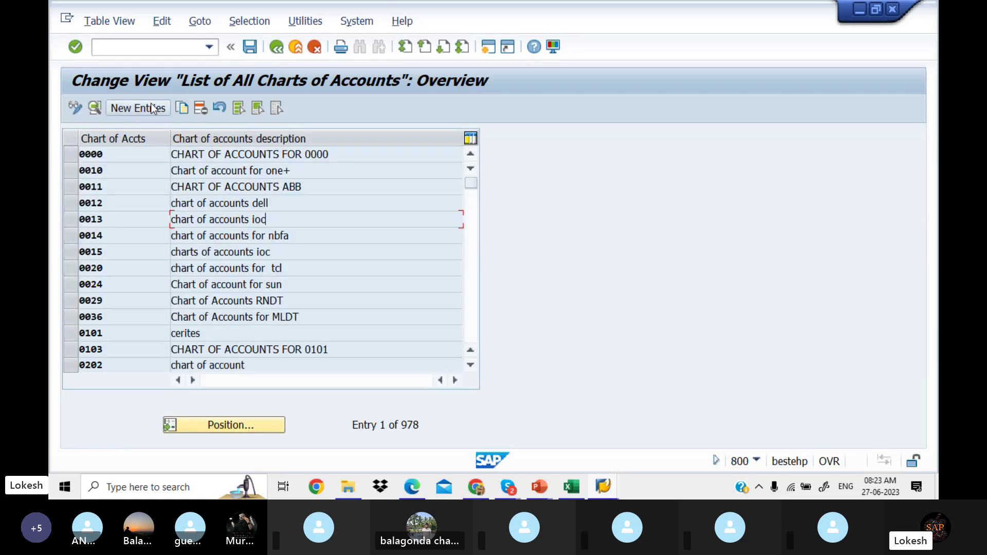
# Step: Create new chart of accounts LIT1 described as 'Operating Chart of Accounts LIT PVT LTD'
pyautogui.click(153, 108)
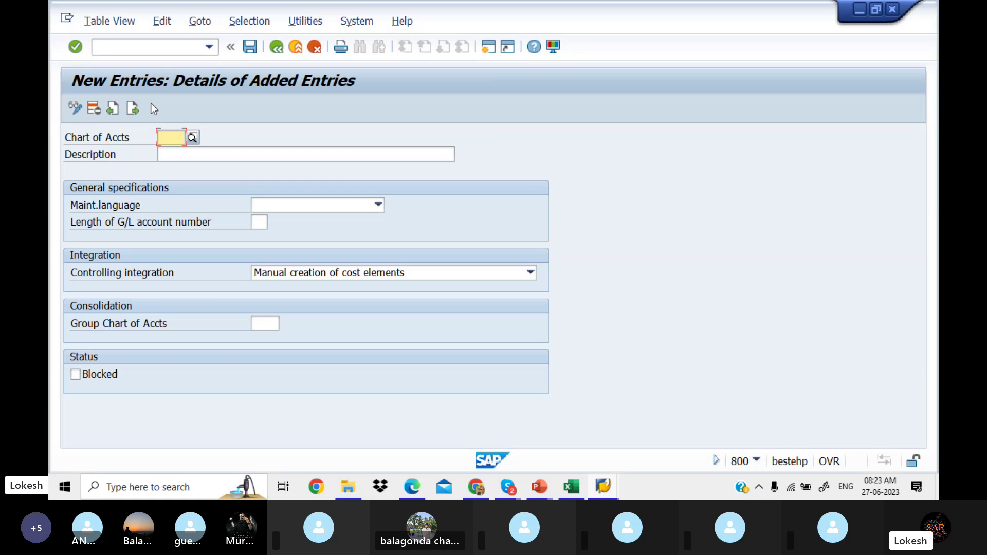
pyautogui.write('LIT1')
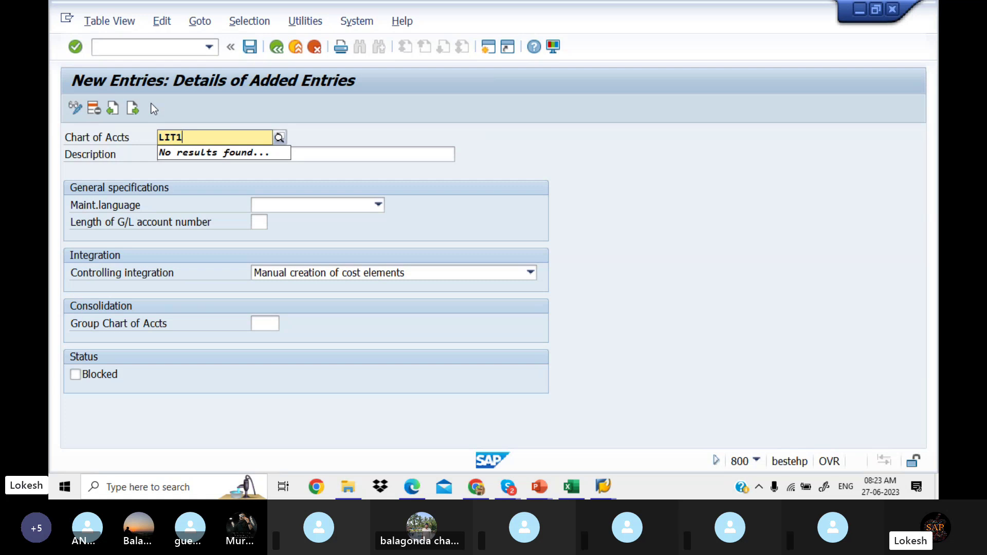
pyautogui.press('Tab')
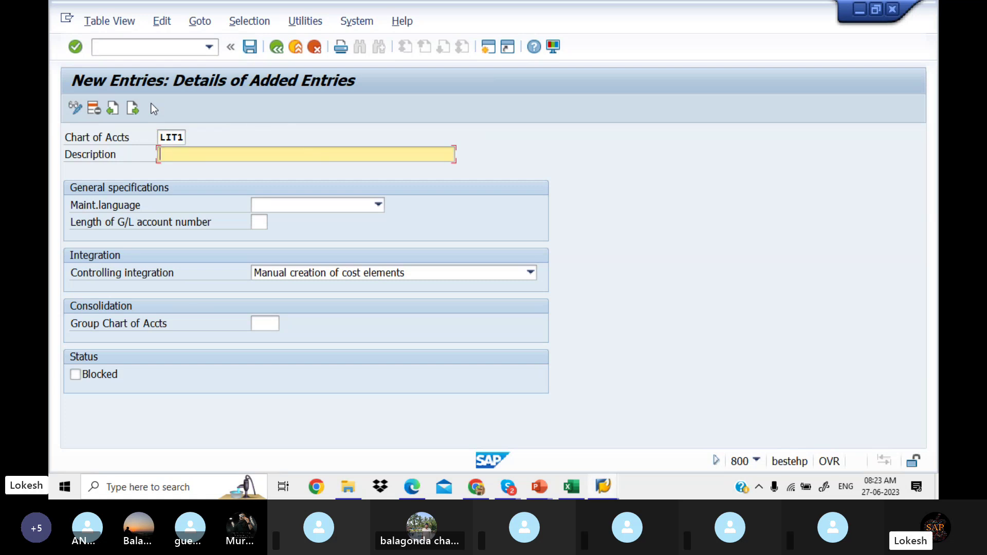
pyautogui.write('Operating')
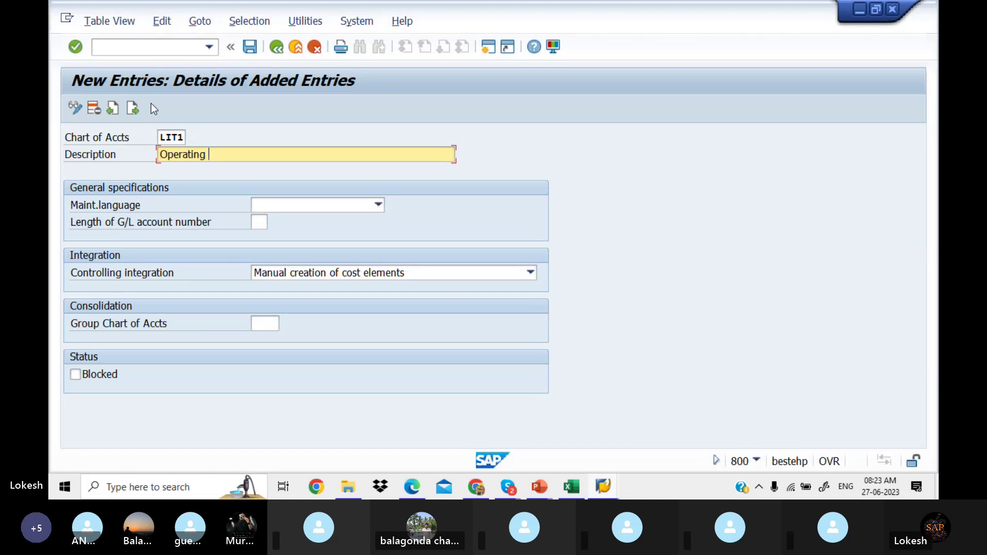
pyautogui.write(' Chart of Accounts li')
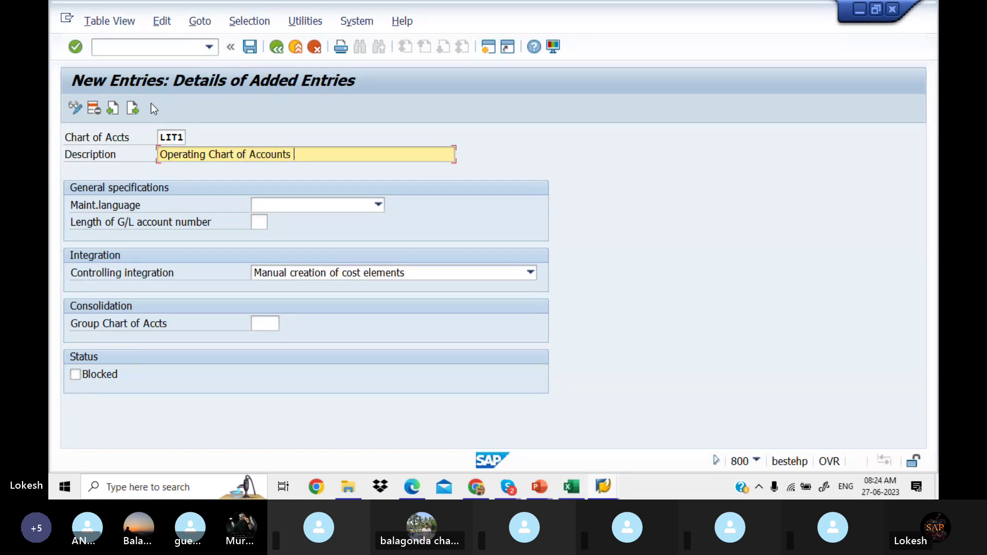
pyautogui.press('BackSpace')
pyautogui.press('BackSpace')
pyautogui.write('LIT')
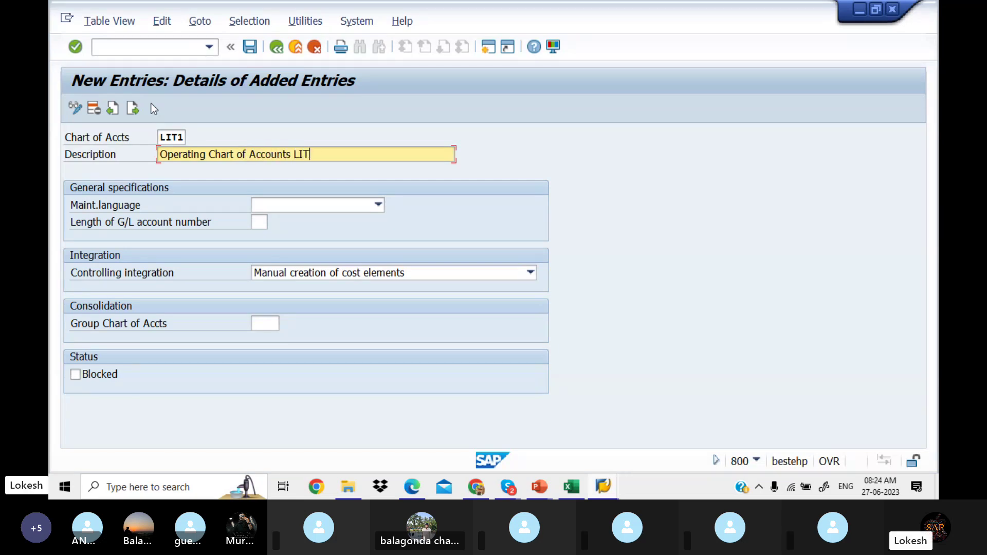
pyautogui.write(' PVT LTD')
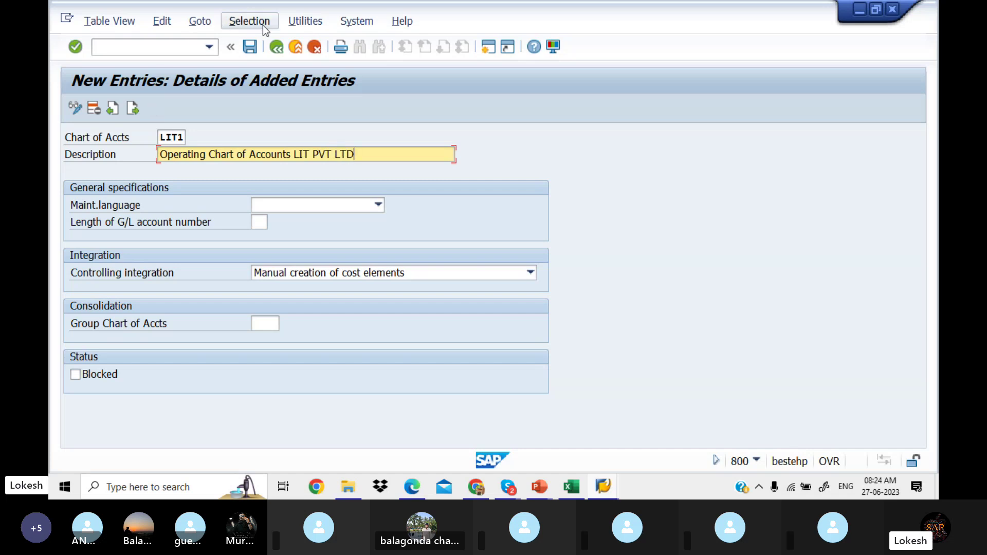
# Step: Set LIT1 to English, G/L account length 6, and manual creation of cost elements
pyautogui.click(377, 205)
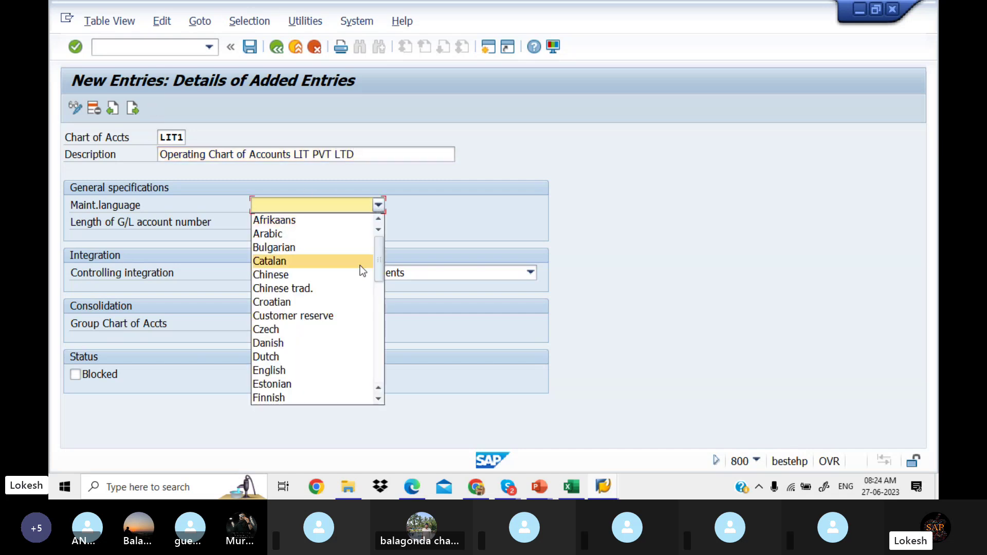
pyautogui.click(339, 369)
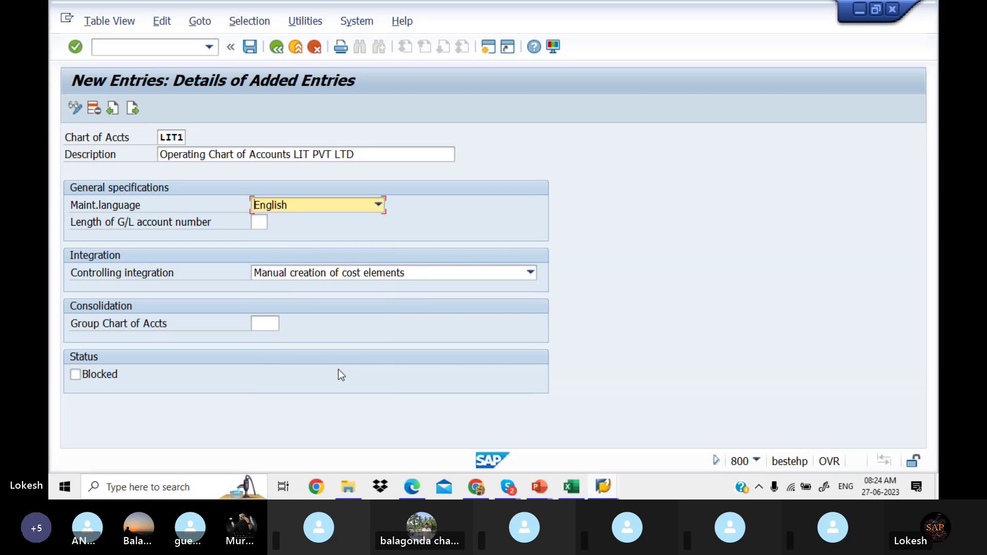
pyautogui.click(257, 224)
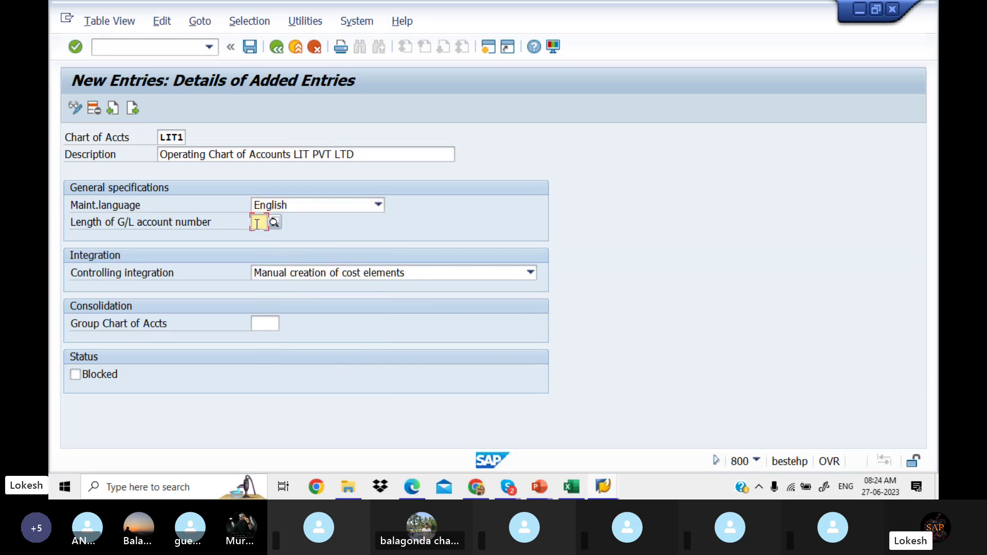
pyautogui.write('6')
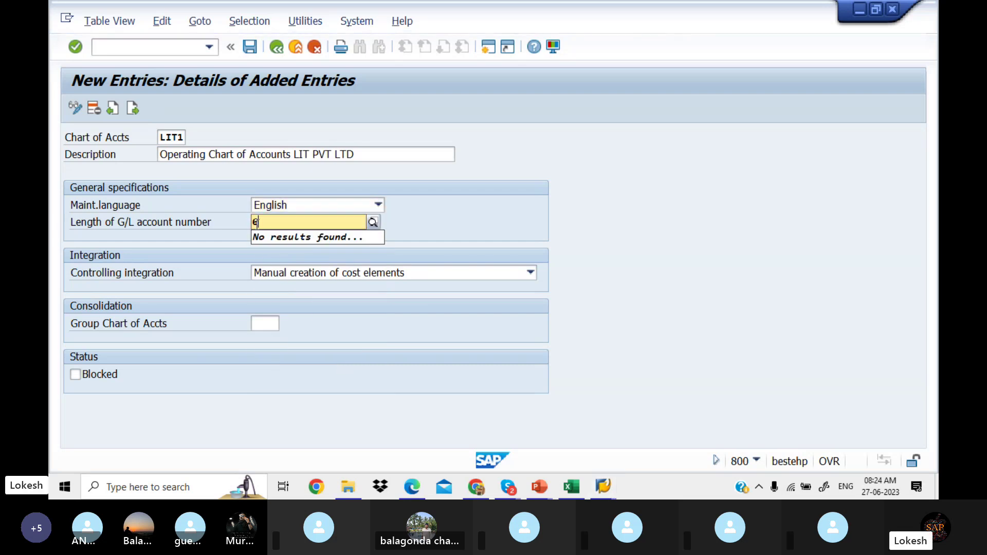
pyautogui.press('Tab')
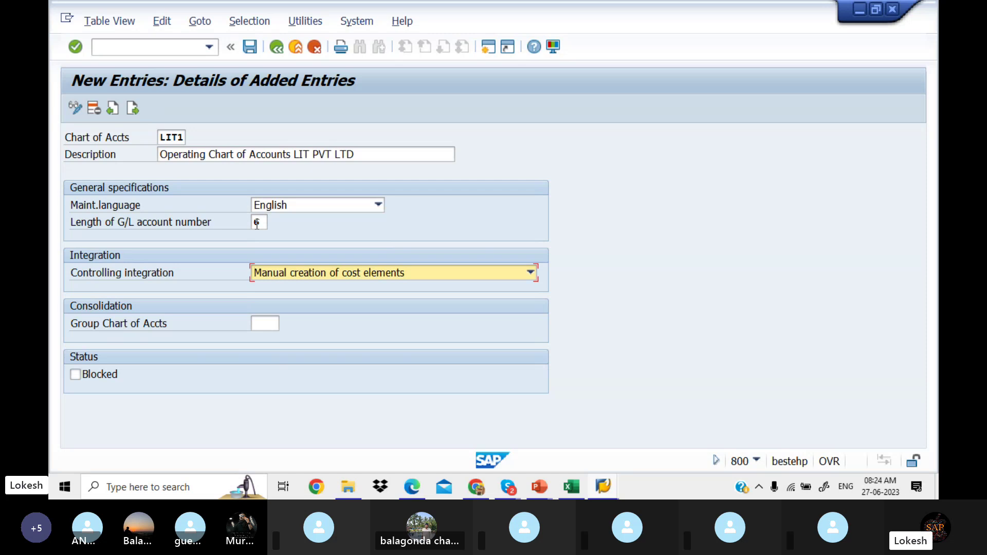
pyautogui.click(530, 273)
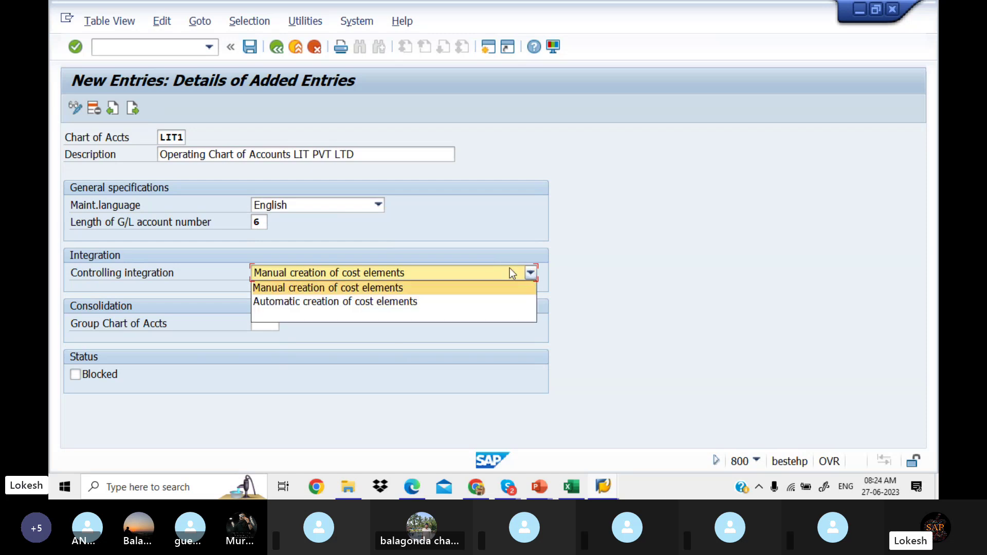
pyautogui.click(409, 286)
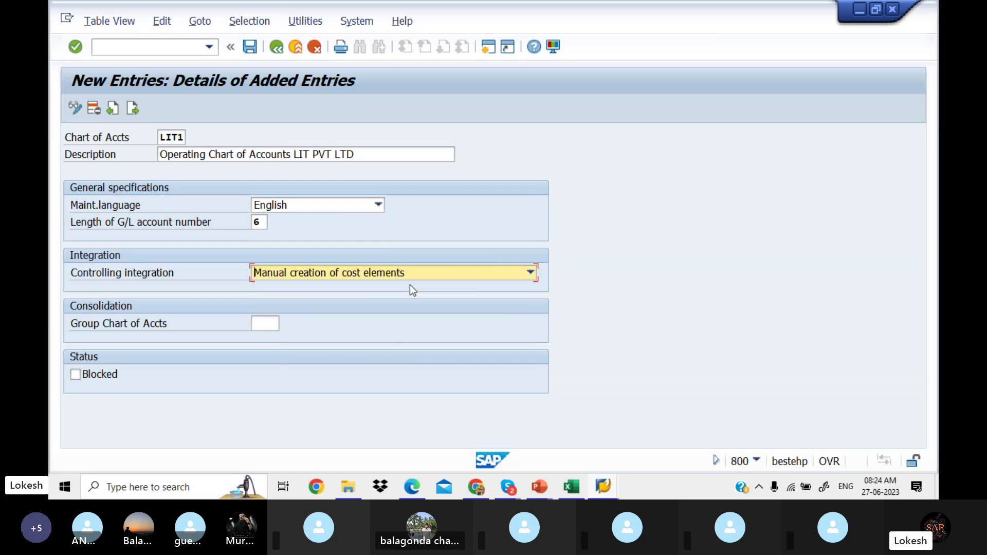
pyautogui.click(531, 271)
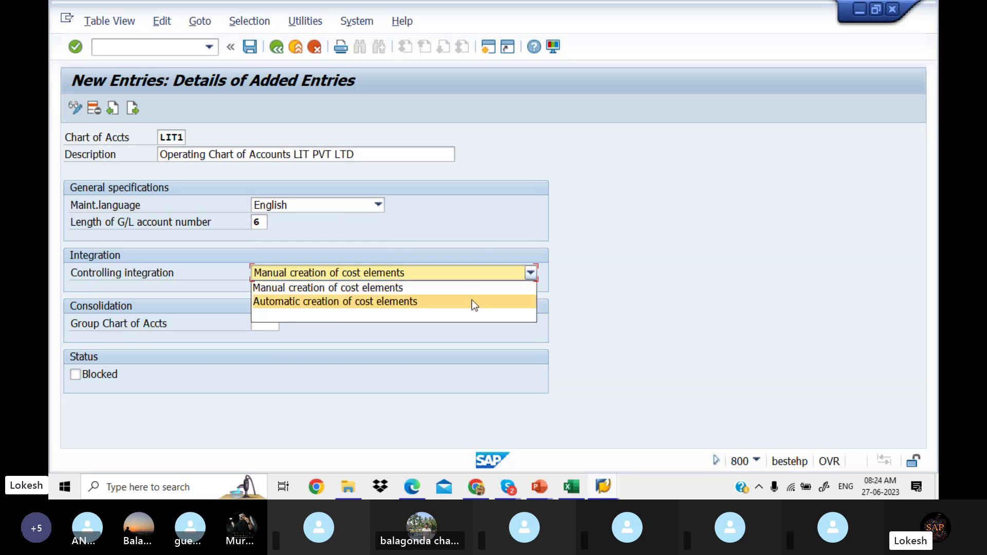
pyautogui.click(650, 227)
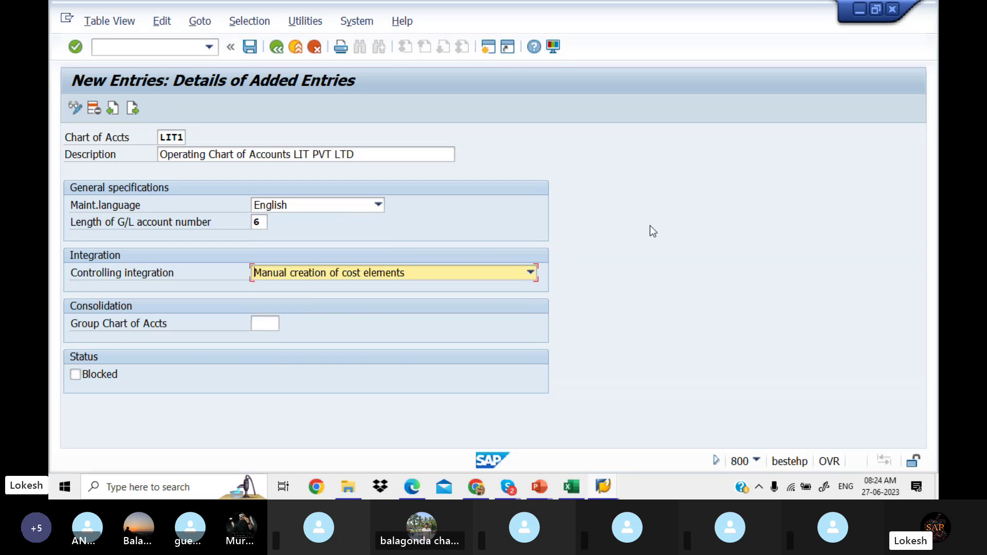
# Step: Save LIT1 under a new customizing request titled 'Chart of Accounts LIT PVT LTD'
pyautogui.click(255, 48)
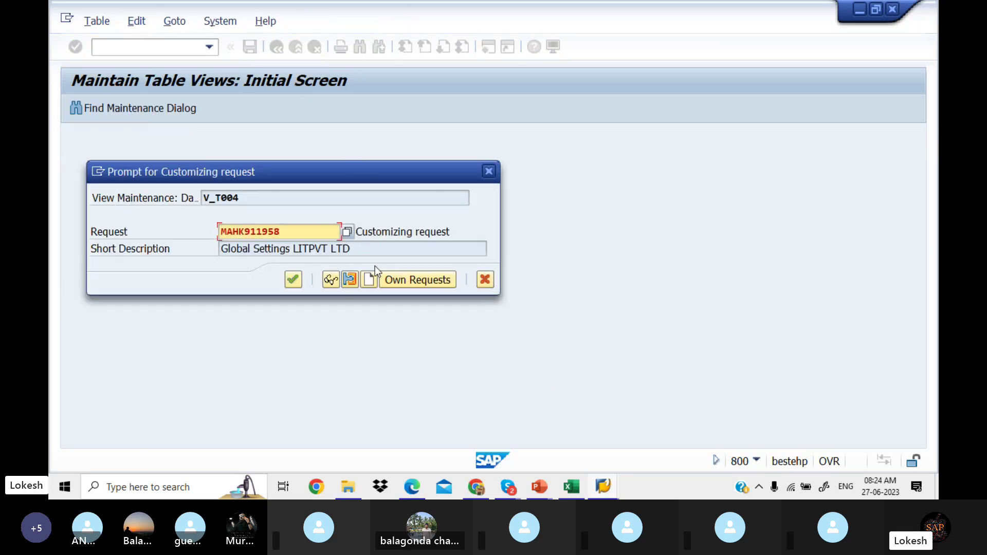
pyautogui.click(369, 280)
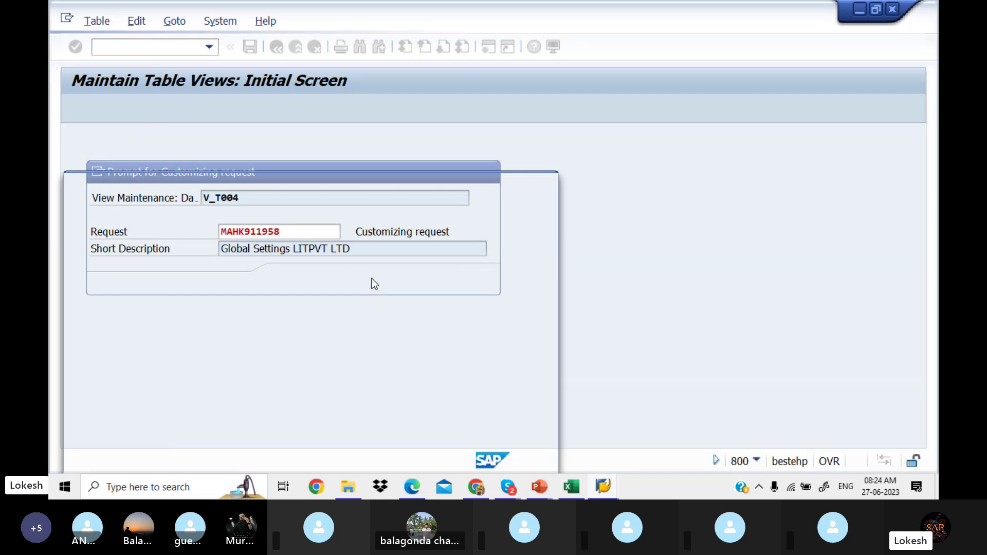
pyautogui.write('ch')
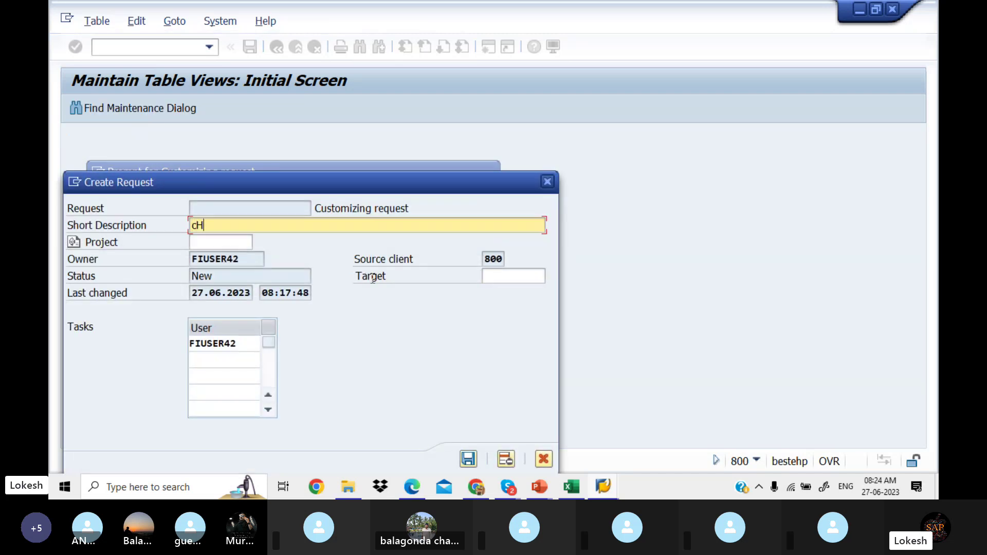
pyautogui.press('BackSpace')
pyautogui.press('BackSpace')
pyautogui.write('Chart of Ac')
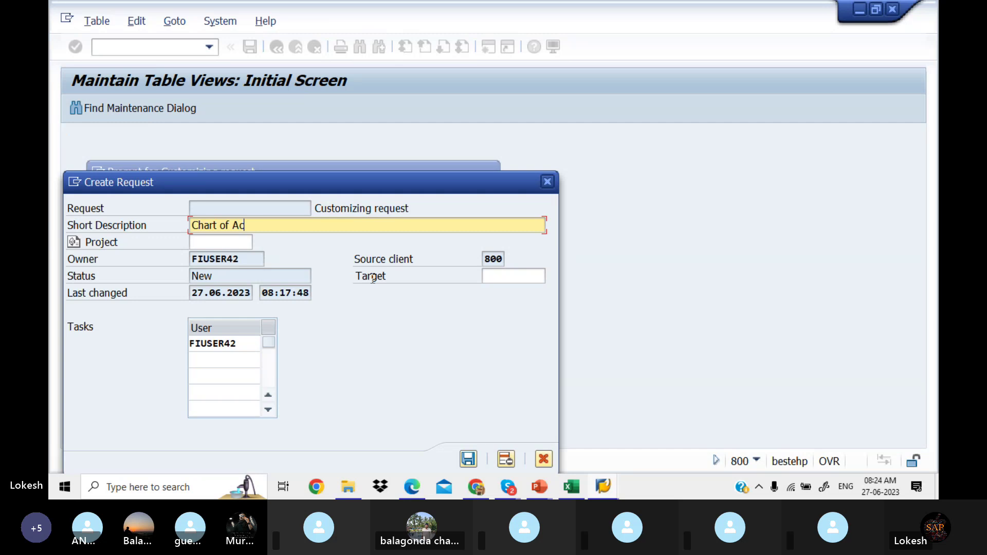
pyautogui.write('counts LIT PVT LTD')
pyautogui.click(470, 463)
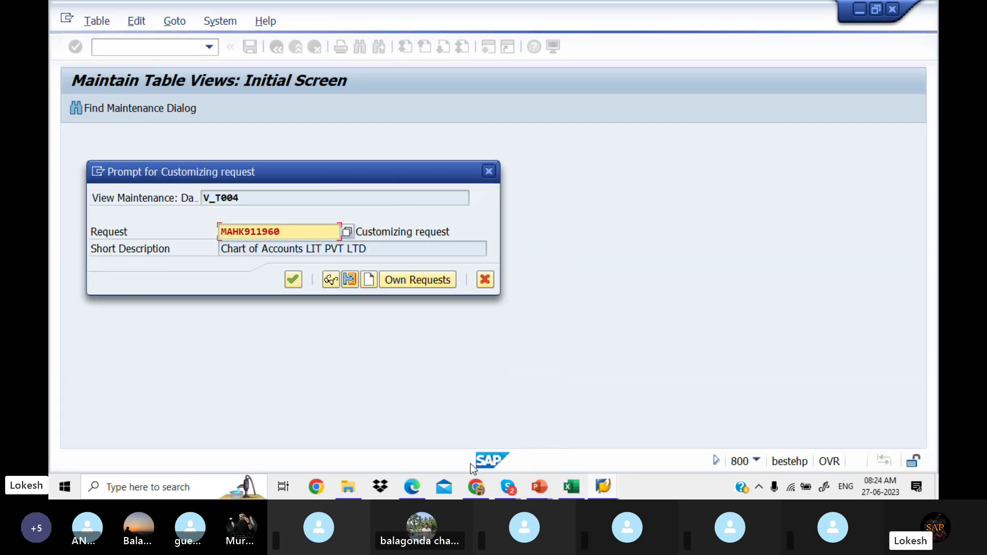
pyautogui.click(293, 280)
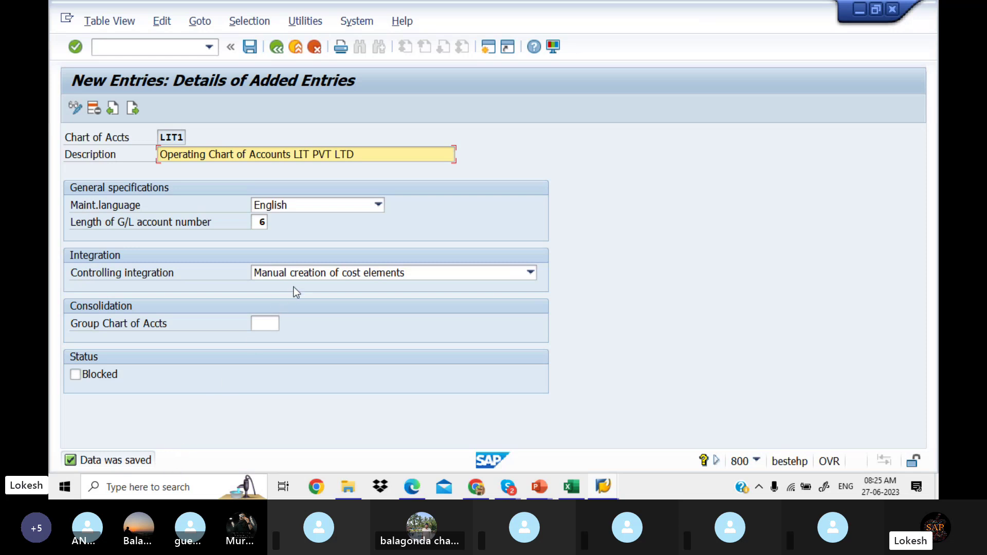
# Step: Read the notes PDF to page 3's Group Chart of Accounts section, then minimize Edge
pyautogui.click(417, 487)
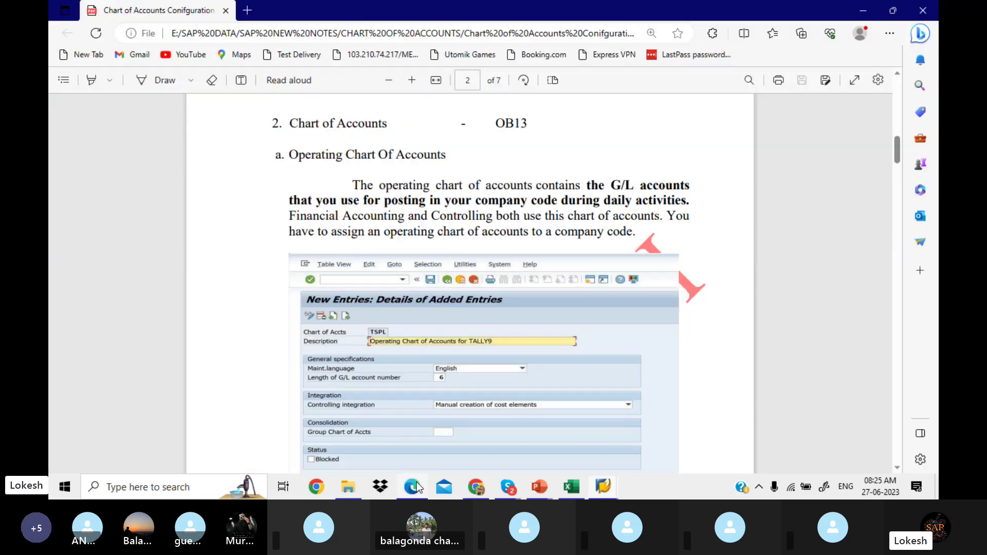
pyautogui.scroll(-7, 417, 486)
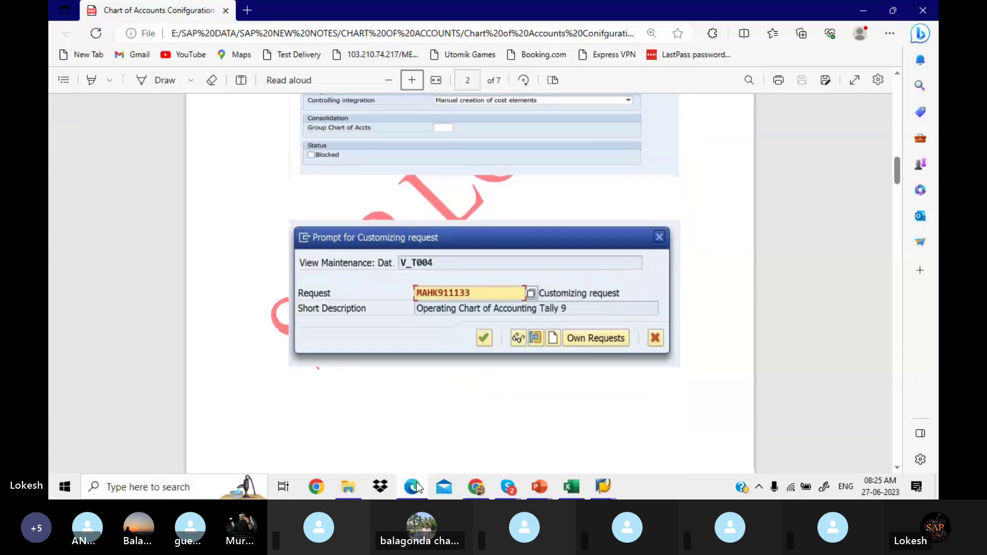
pyautogui.scroll(-7, 416, 487)
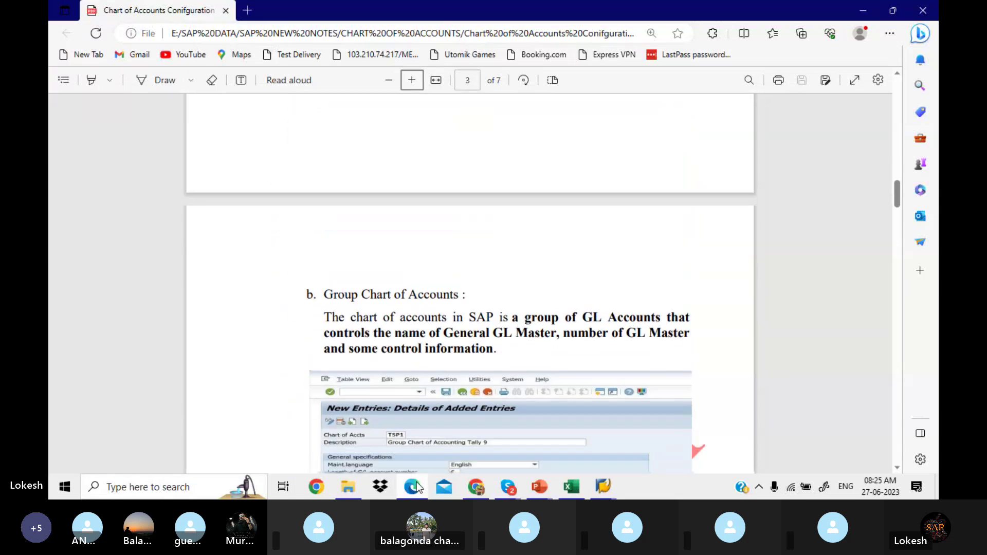
pyautogui.scroll(-3, 417, 486)
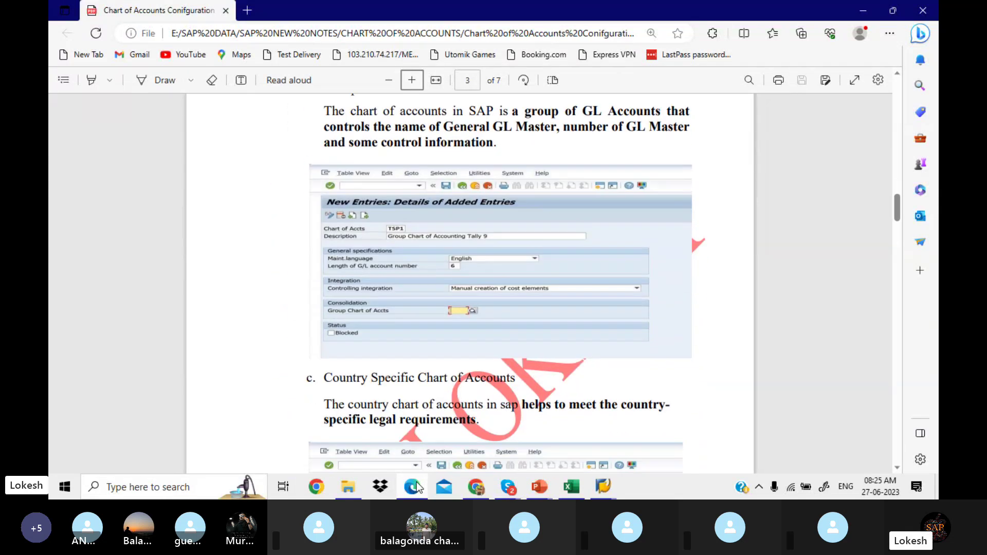
pyautogui.click(417, 483)
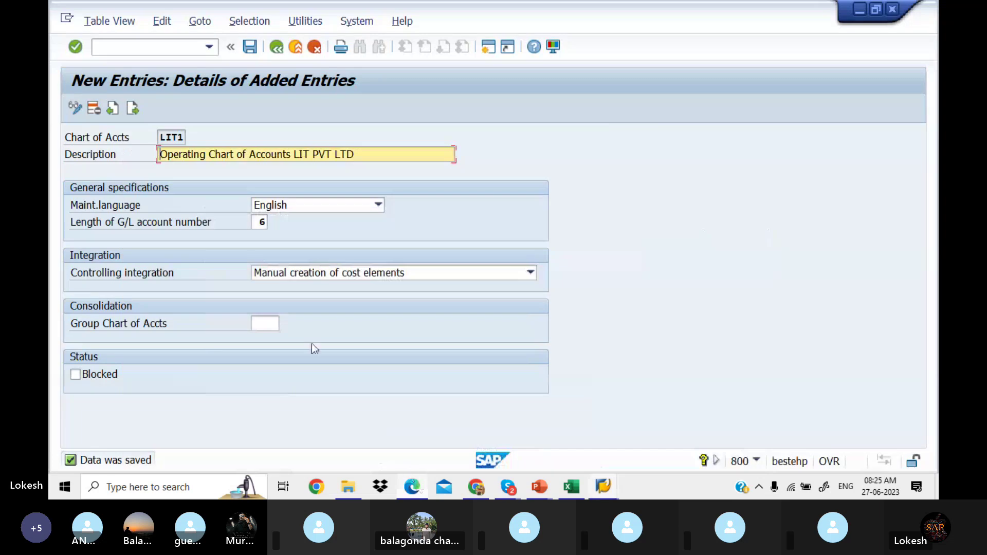
# Step: Add next chart LIT2 described as 'Group Chart of Accounts LITPVTLTD'
pyautogui.click(132, 113)
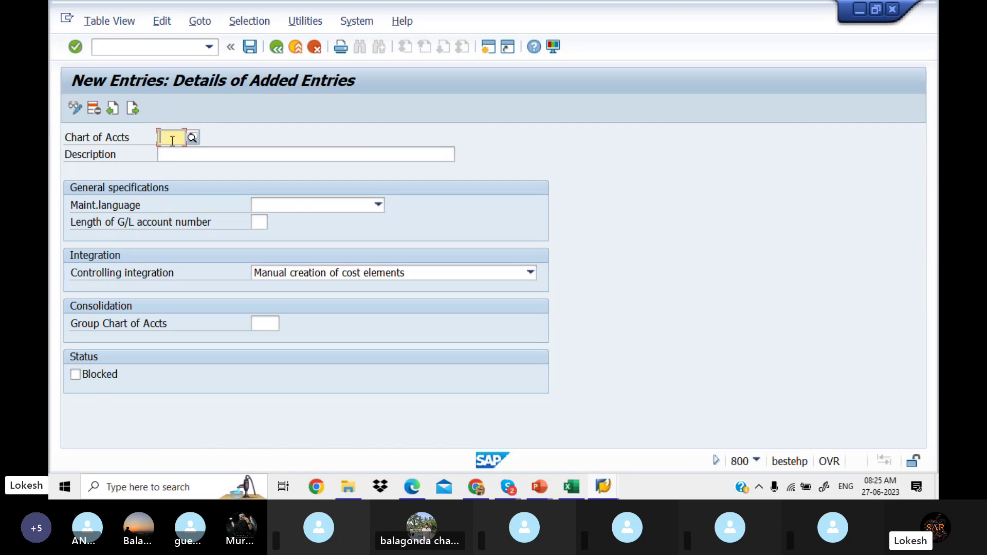
pyautogui.write('LIT2')
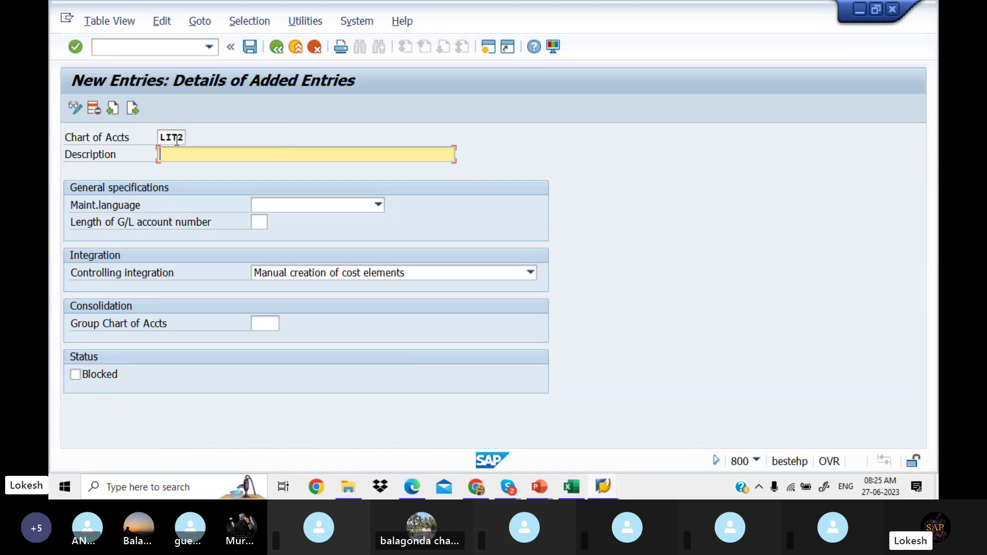
pyautogui.write('Group Chart of Ac')
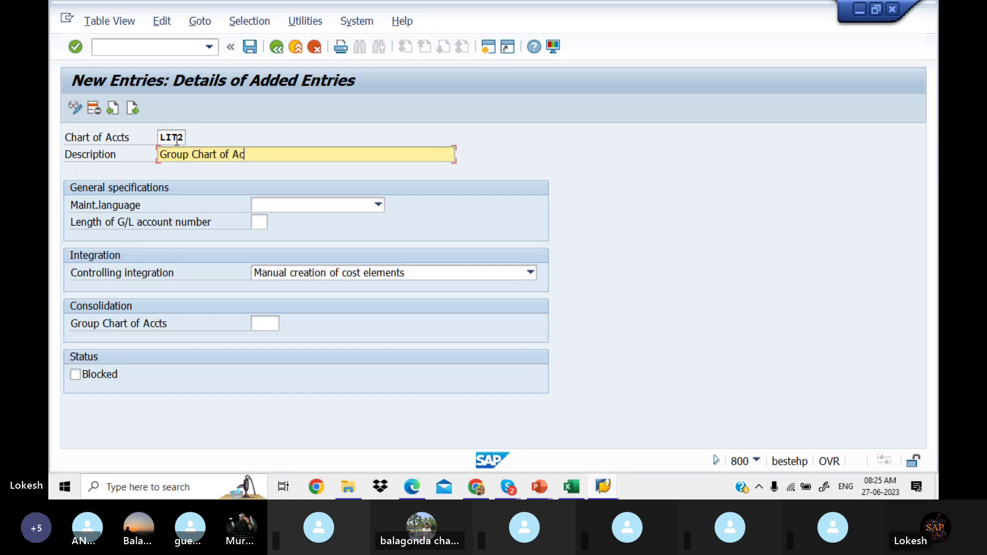
pyautogui.write('counts p')
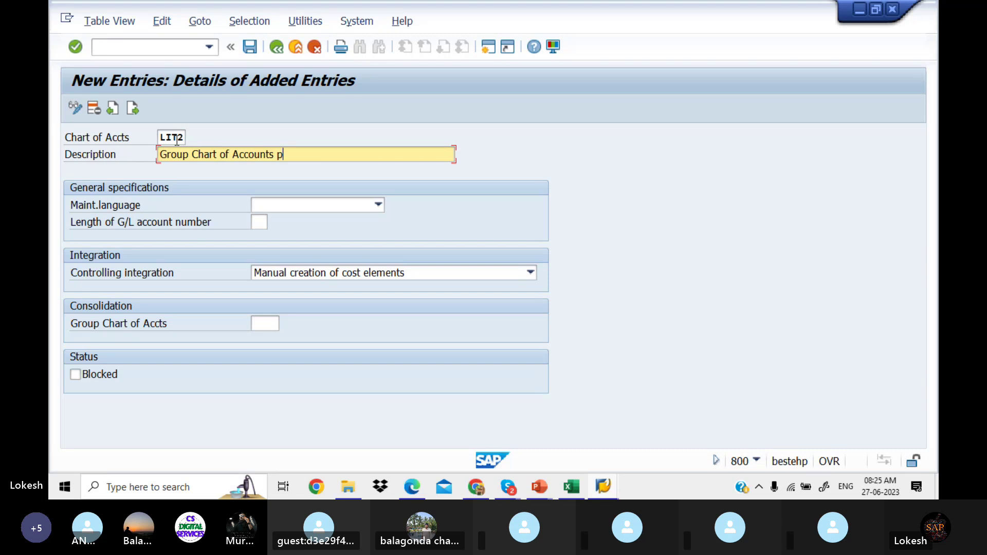
pyautogui.write('l')
pyautogui.press('BackSpace')
pyautogui.press('BackSpace')
pyautogui.write('LITPVTLTD')
# Step: Give LIT2 English and G/L length 6, save it, and bring up the notes PDF
pyautogui.click(378, 206)
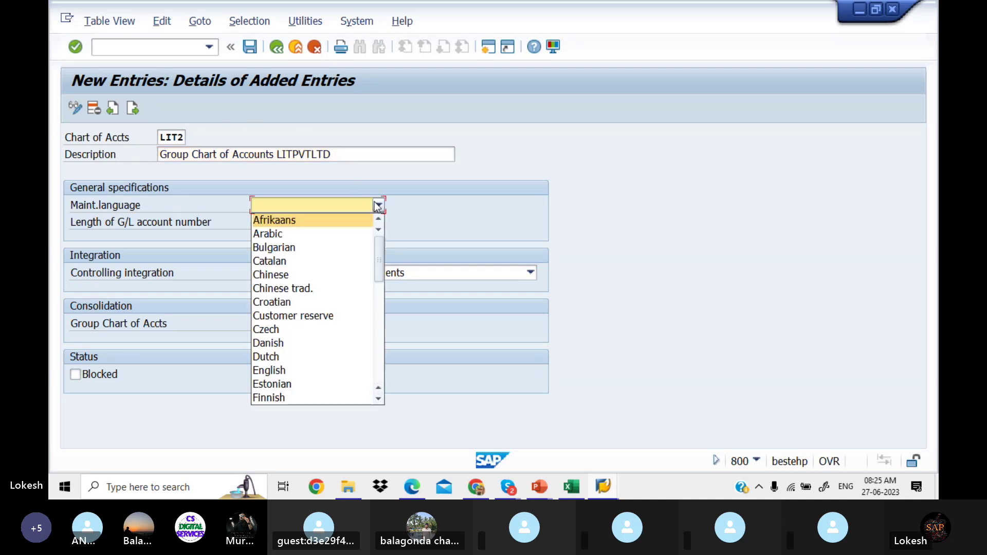
pyautogui.click(328, 370)
pyautogui.click(257, 222)
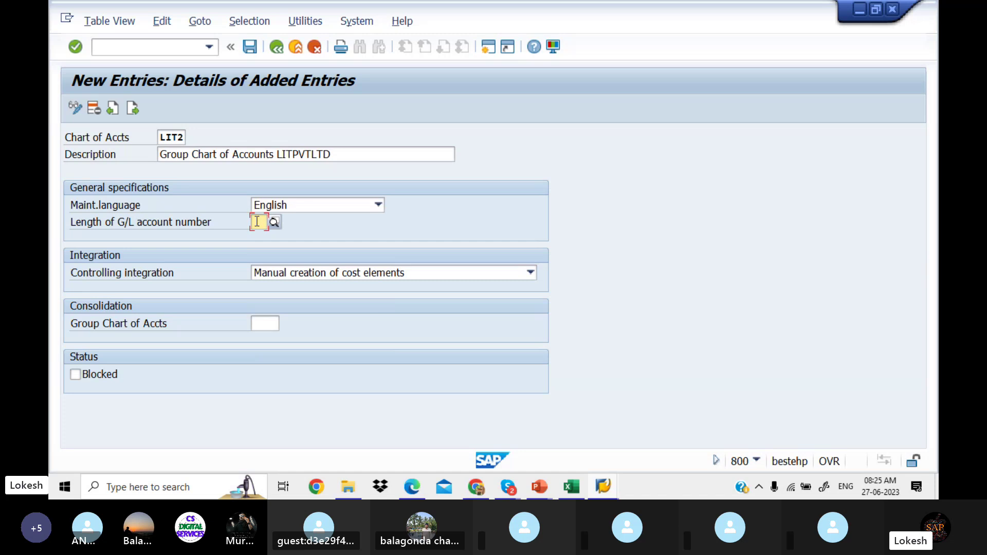
pyautogui.write('6')
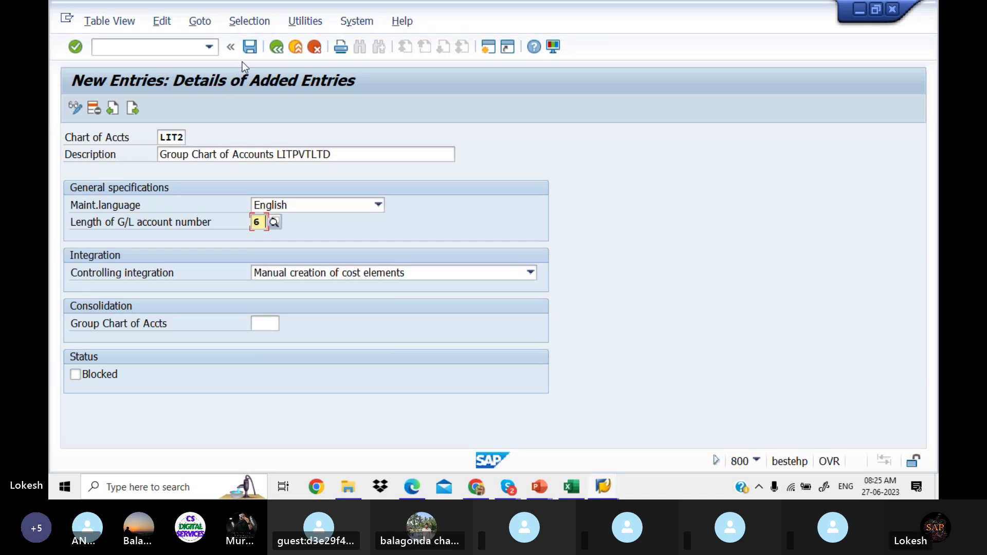
pyautogui.click(253, 47)
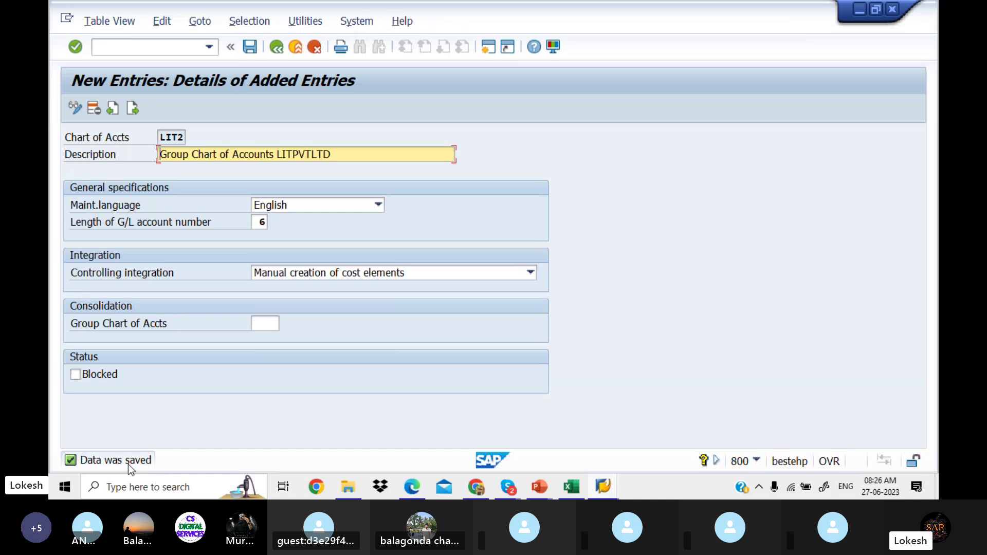
pyautogui.click(407, 493)
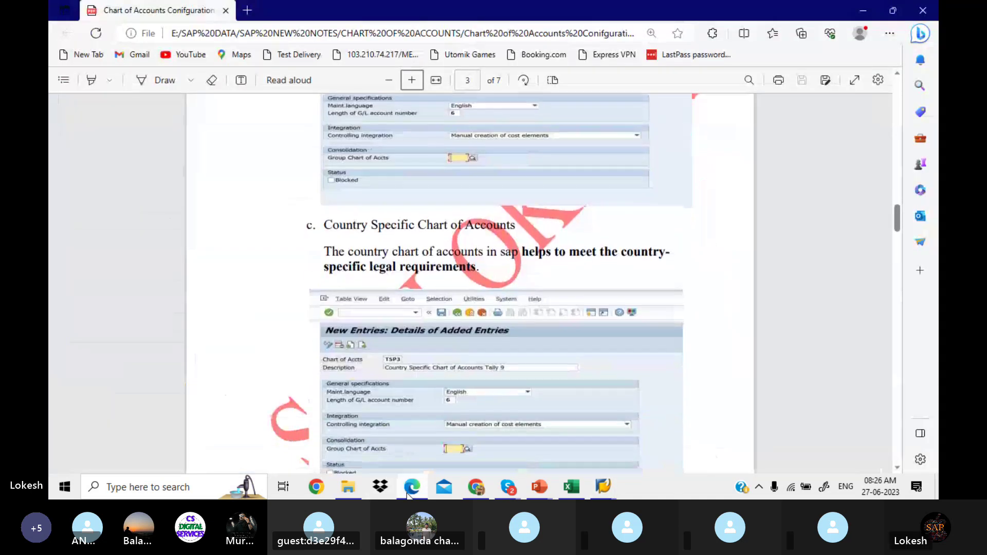
# Step: Copy the 'Country Specific Chart of Accounts' heading from the notes PDF and return to SAP
pyautogui.scroll(-1, 407, 495)
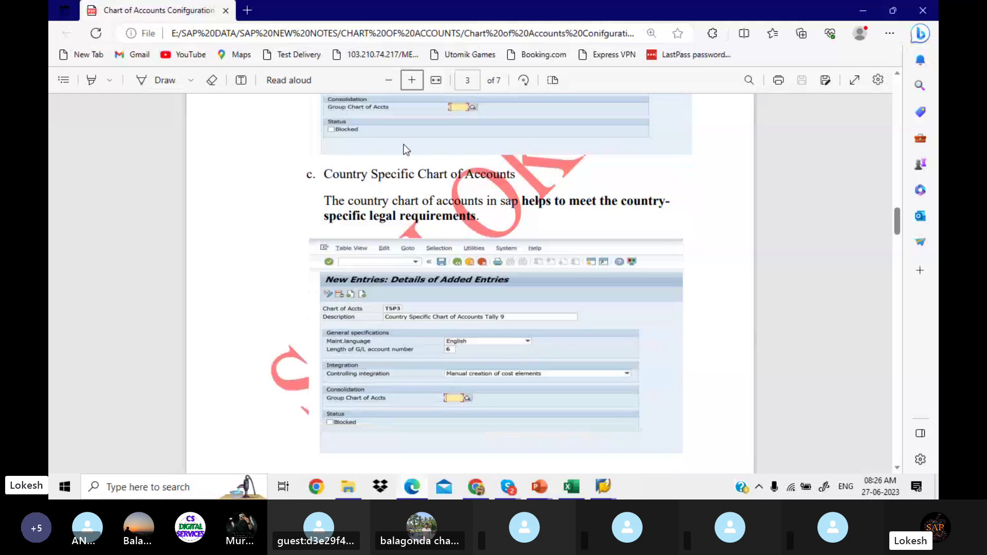
pyautogui.moveTo(325, 175); pyautogui.dragTo(519, 184)
pyautogui.hotkey('ctrl', 'c')
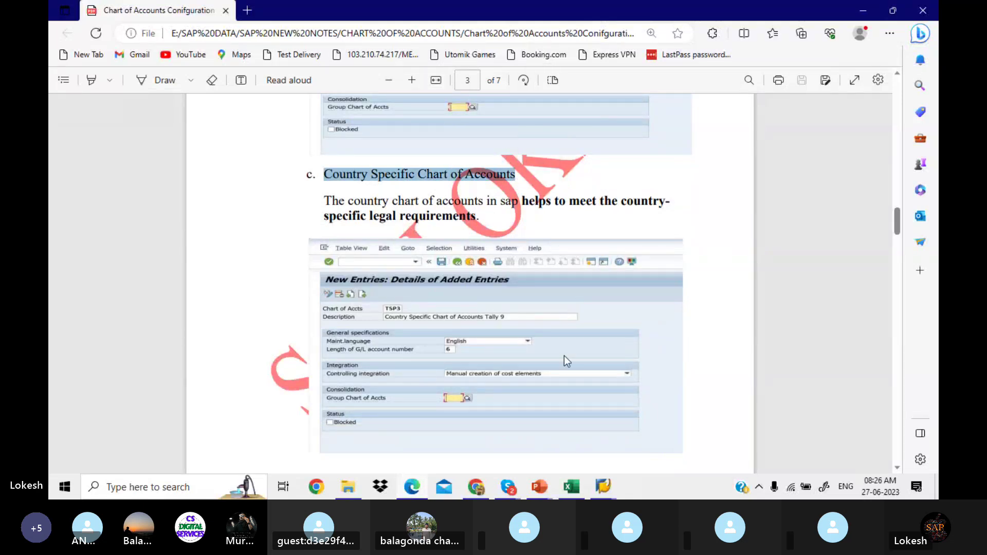
pyautogui.moveTo(603, 491)
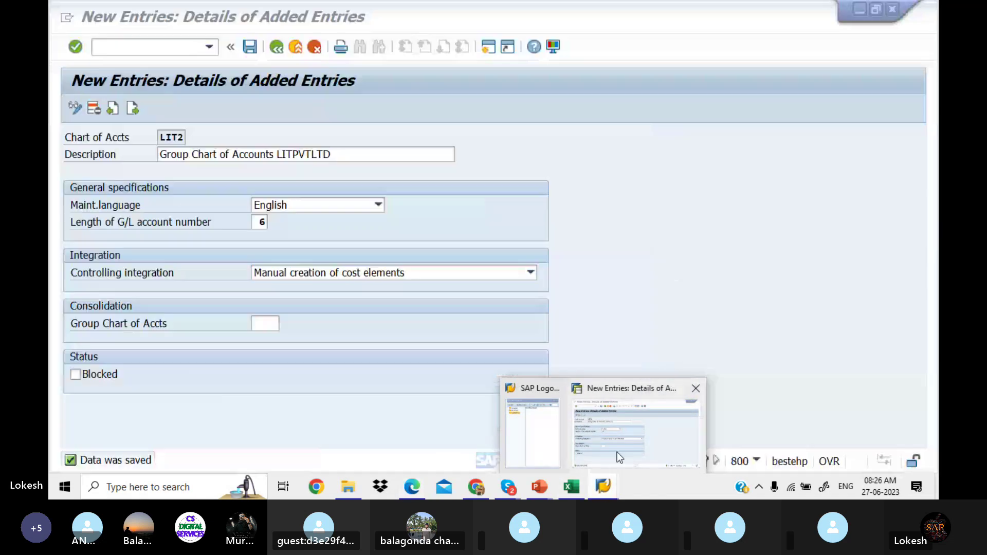
pyautogui.click(617, 451)
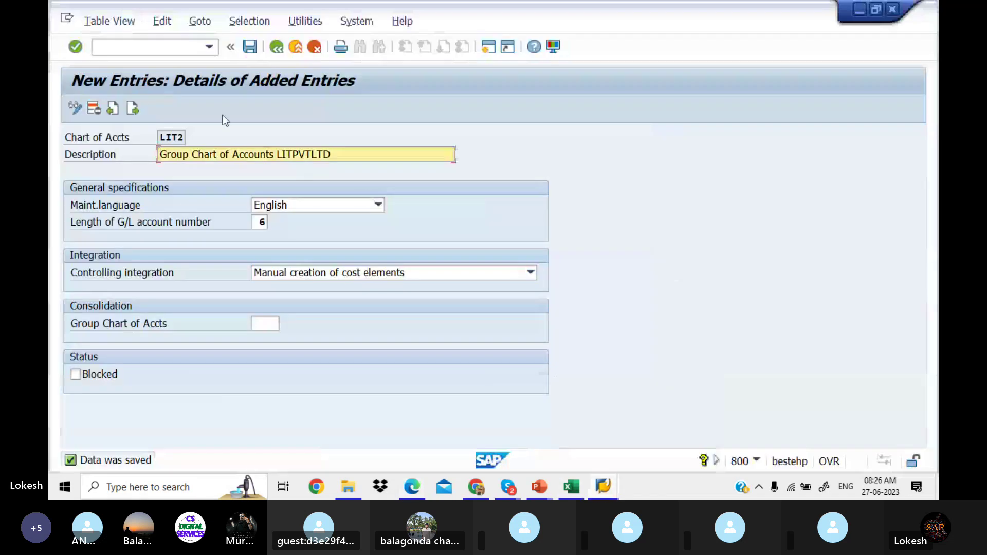
# Step: Add next chart LIT3 with the pasted description 'Country Specific Chart of Accounts LITPVTLTD'
pyautogui.click(132, 109)
pyautogui.write('LIT3')
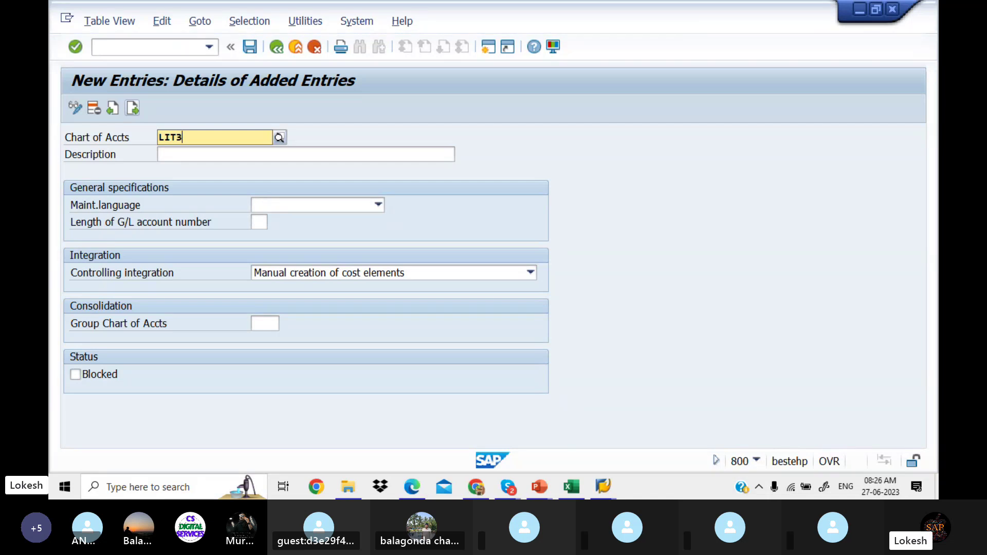
pyautogui.press('Return')
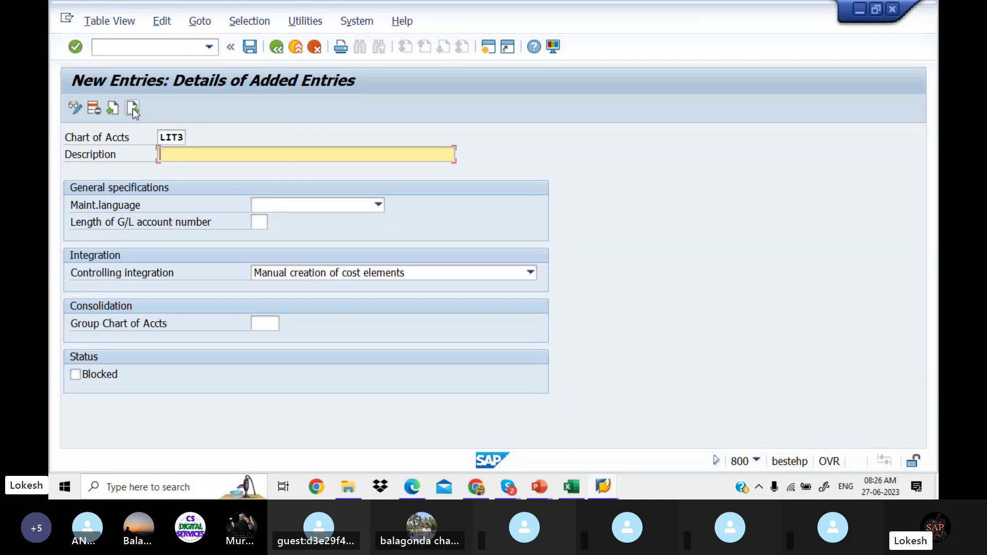
pyautogui.hotkey('ctrl', 'v')
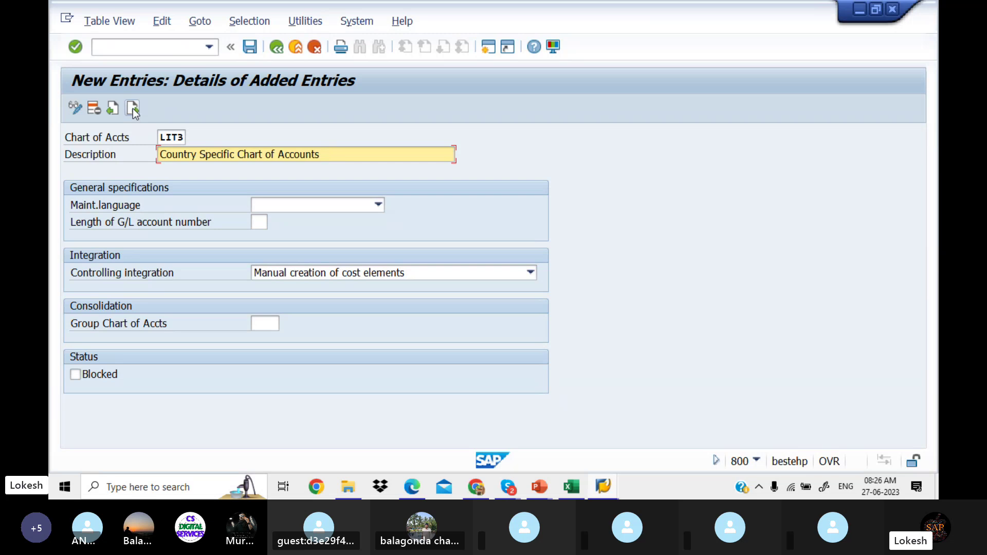
pyautogui.write('LITPVT ')
pyautogui.write('TD')
# Step: Give LIT3 English and 6-digit G/L account length, then save it
pyautogui.click(378, 204)
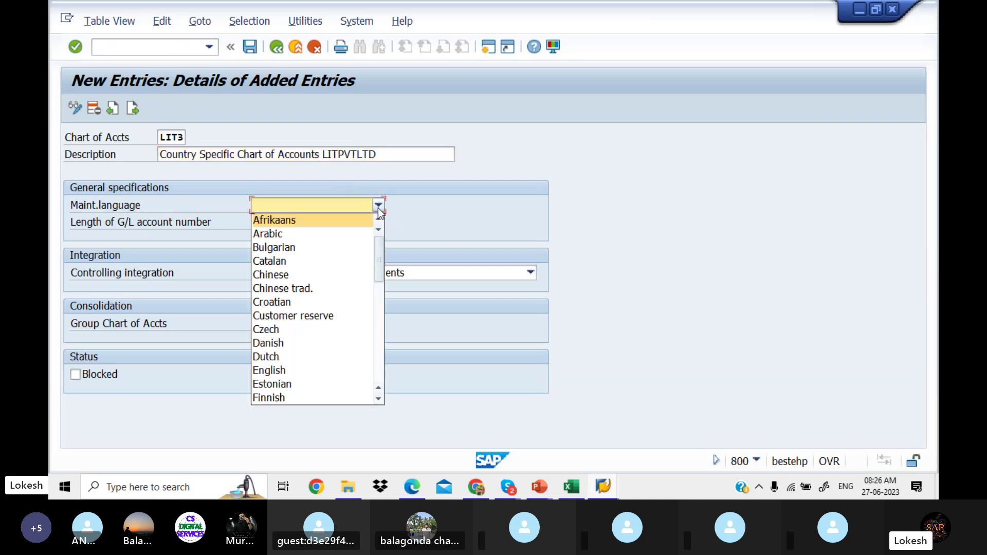
pyautogui.click(339, 370)
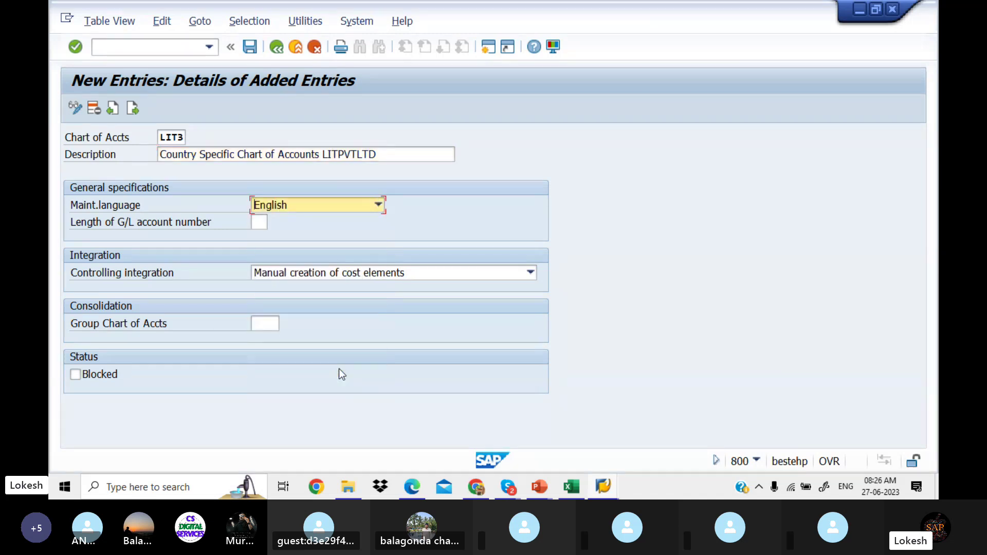
pyautogui.click(260, 222)
pyautogui.write('6')
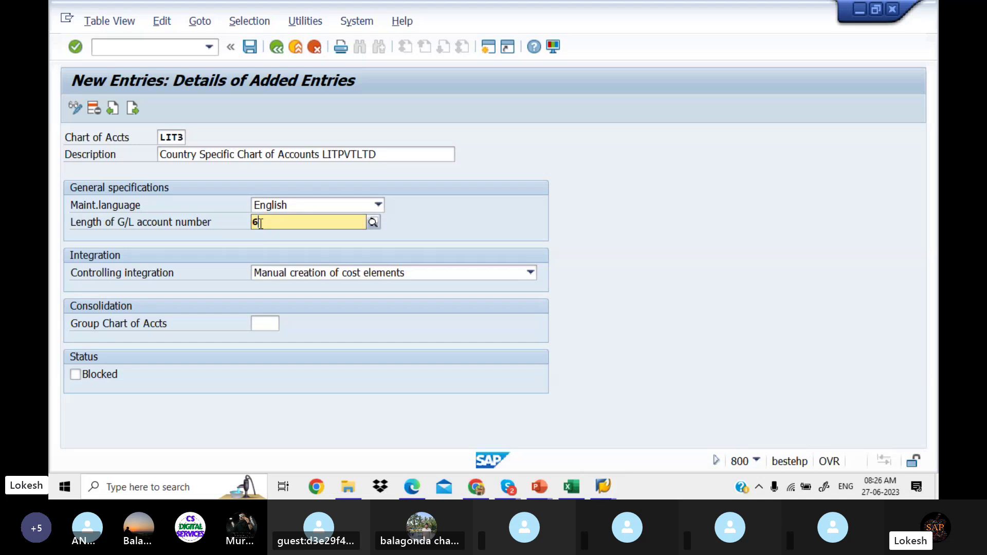
pyautogui.press('Tab')
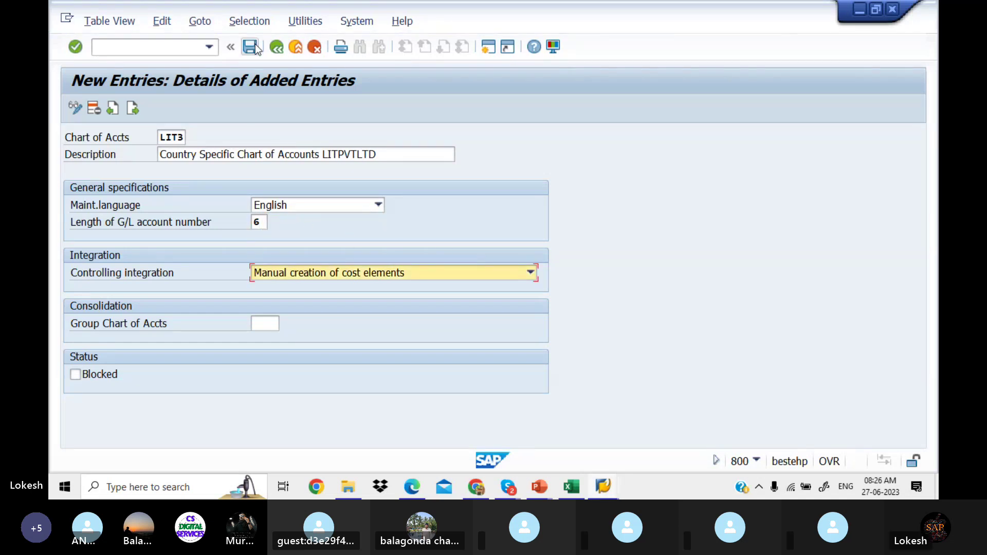
pyautogui.click(250, 46)
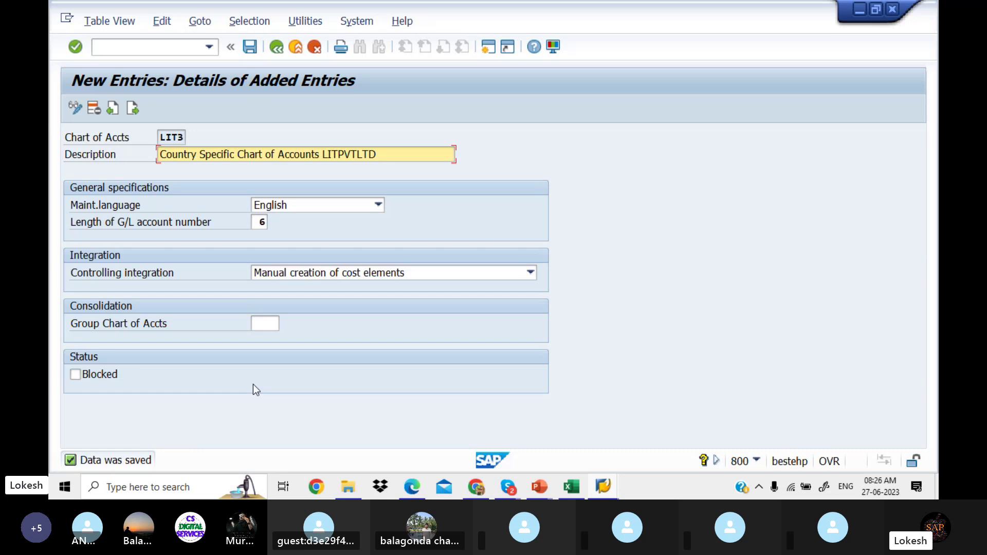
# Step: Enter LIT1,LIT2,LIT3 in cell D4 of the Excel Chart Of Accounts sheet
pyautogui.click(574, 487)
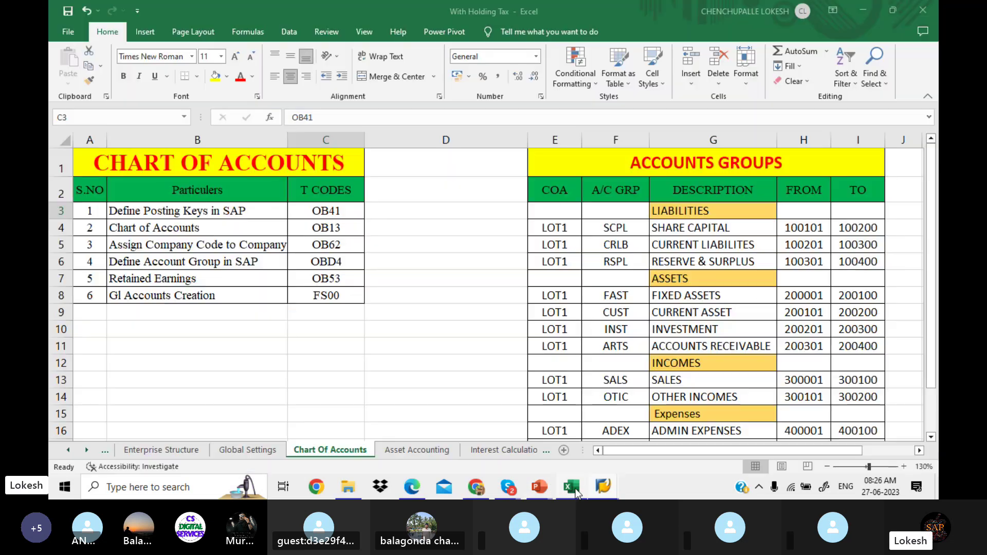
pyautogui.click(411, 227)
pyautogui.write('LIT')
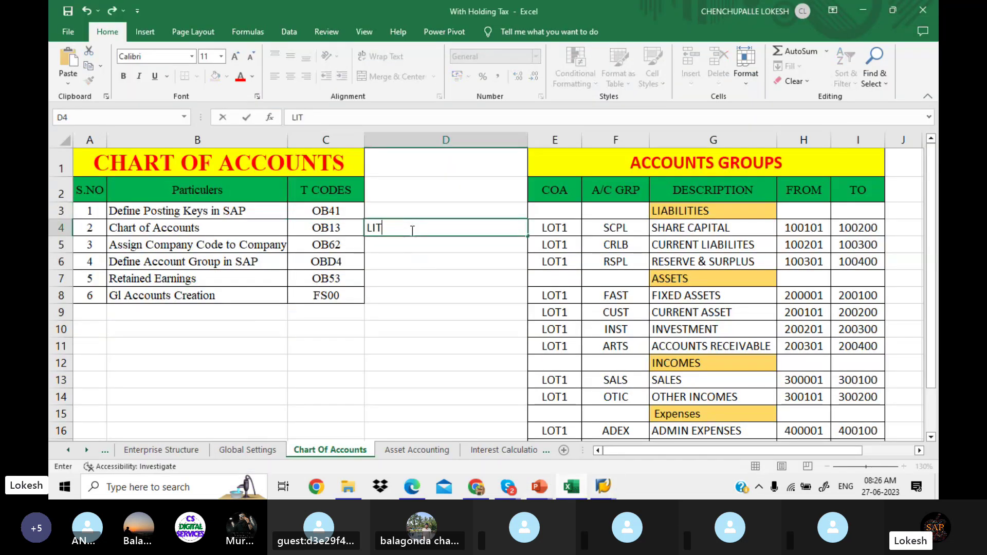
pyautogui.write('1,LIT2')
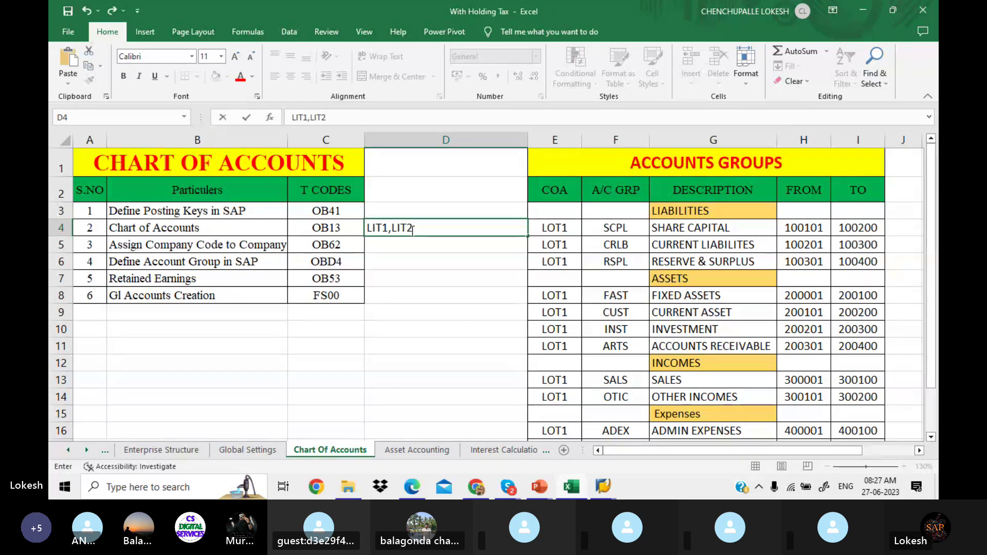
pyautogui.write(',LIT3')
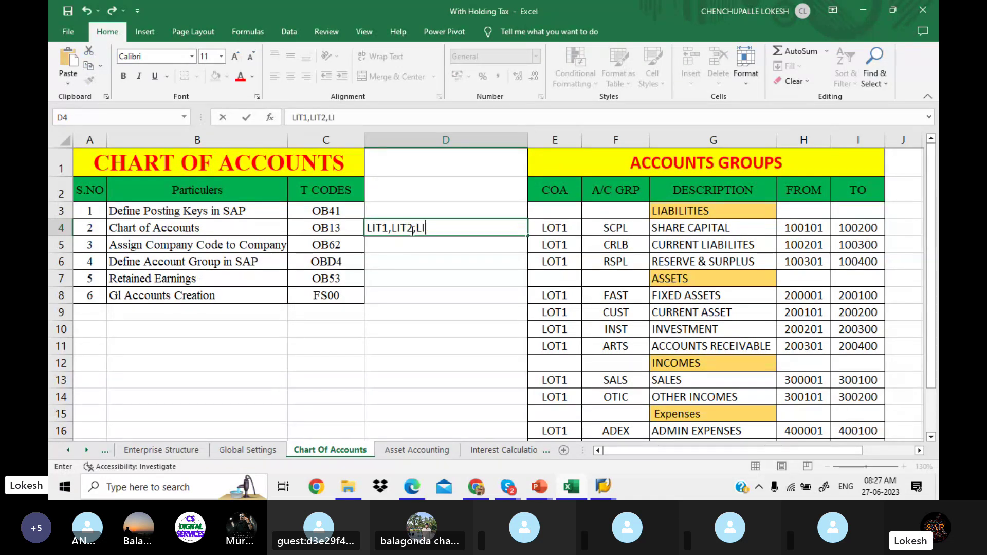
pyautogui.click(422, 255)
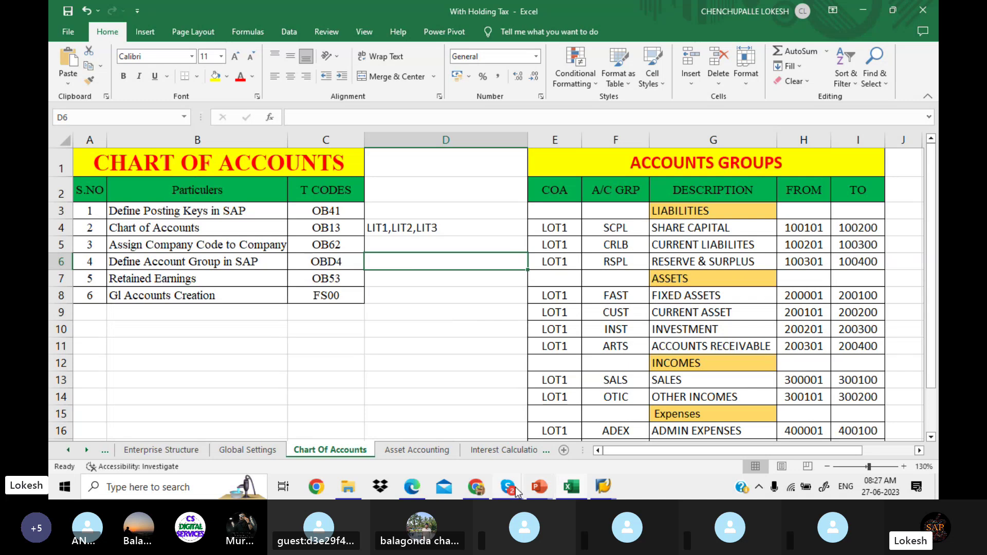
# Step: Bring the SAP FICO BATCH 5 Skype call window to the front
pyautogui.moveTo(517, 491)
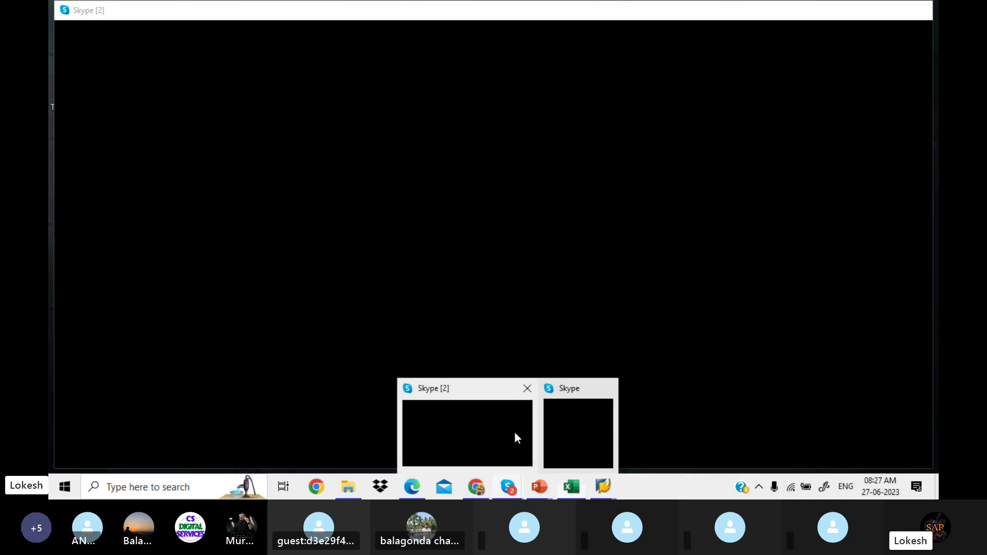
pyautogui.click(514, 432)
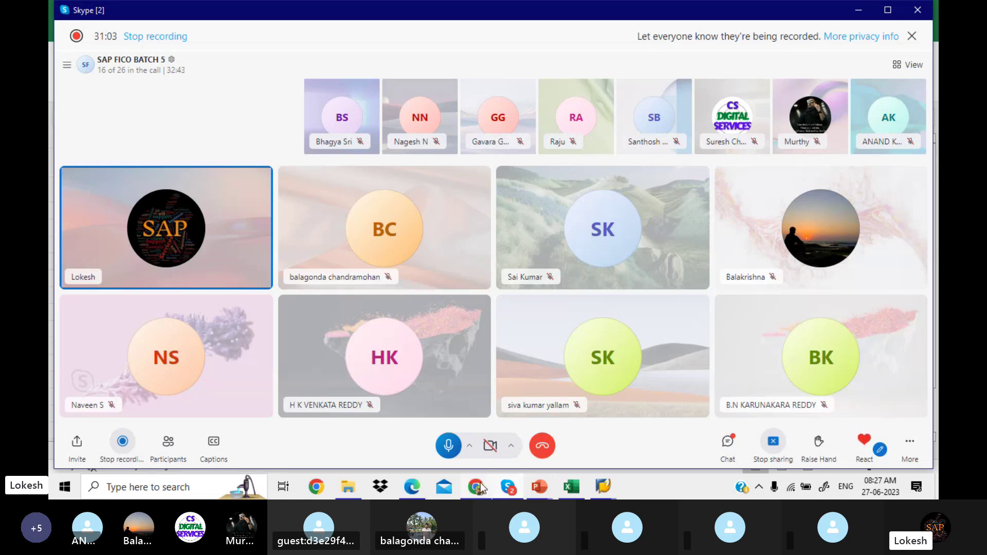
# Step: Scroll the PDF notes to page 4's 'Assign Company Code to Chart of Accounts - OB62' section
pyautogui.click(415, 492)
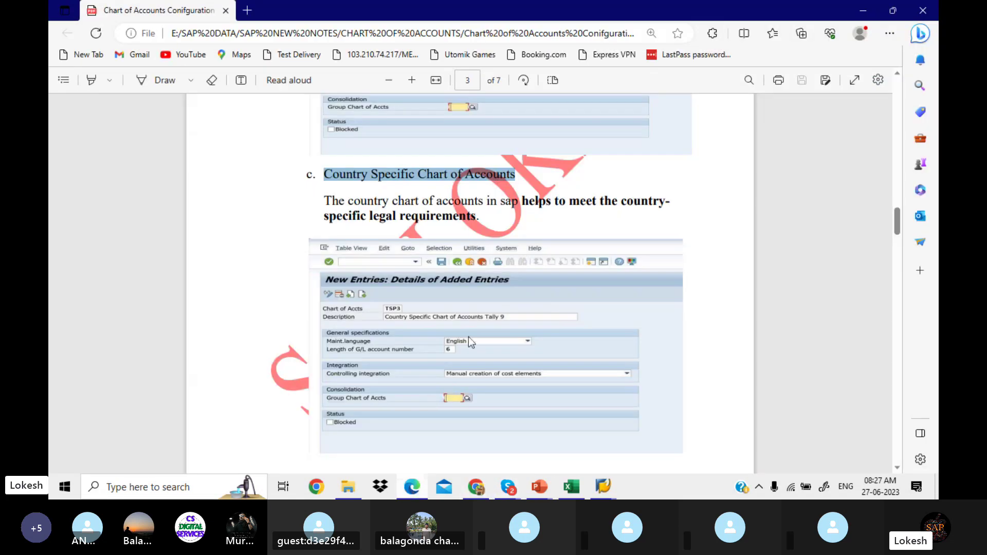
pyautogui.scroll(-2, 486, 322)
pyautogui.scroll(-7, 487, 323)
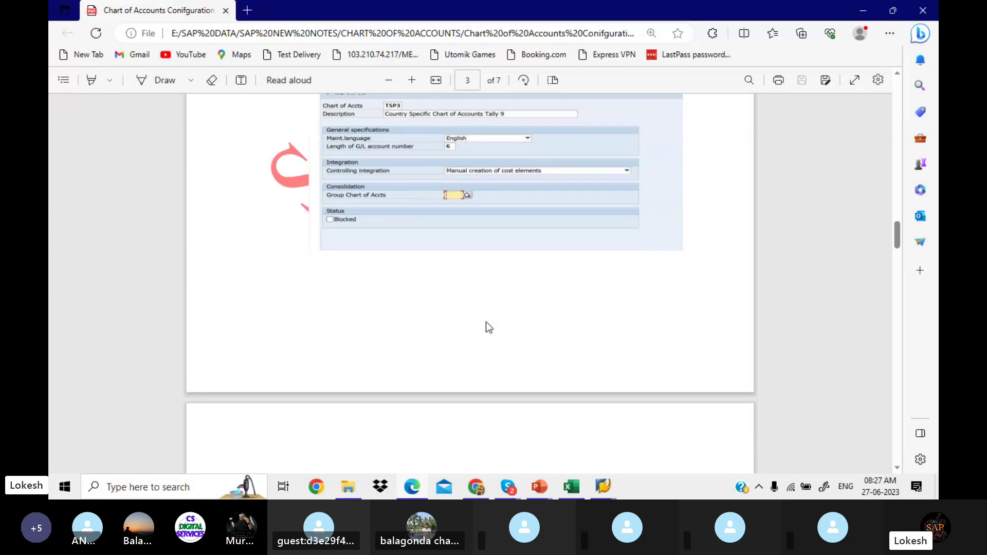
pyautogui.scroll(-2, 487, 327)
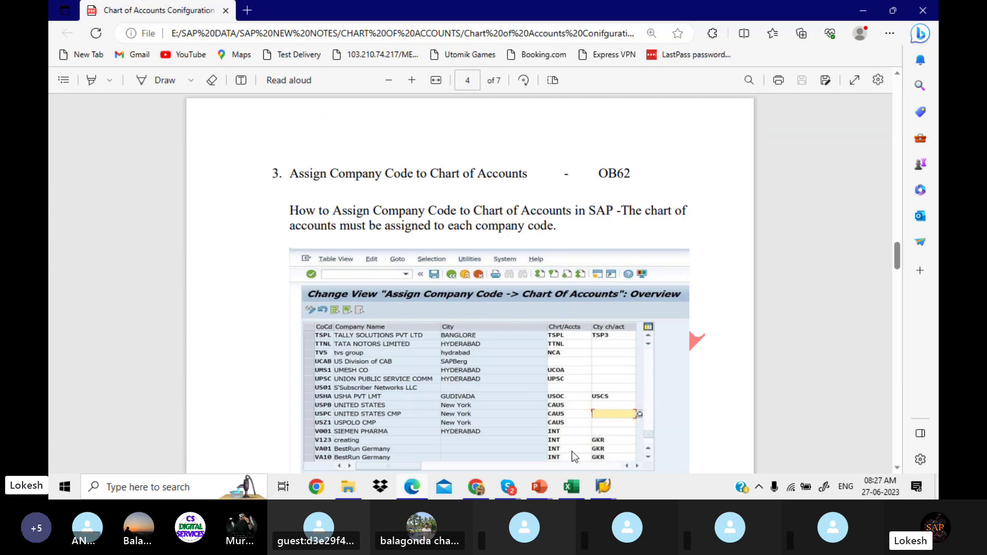
pyautogui.click(603, 486)
# Step: Run transaction /NOB62 and open the Position dialog to jump to a company code
pyautogui.click(627, 440)
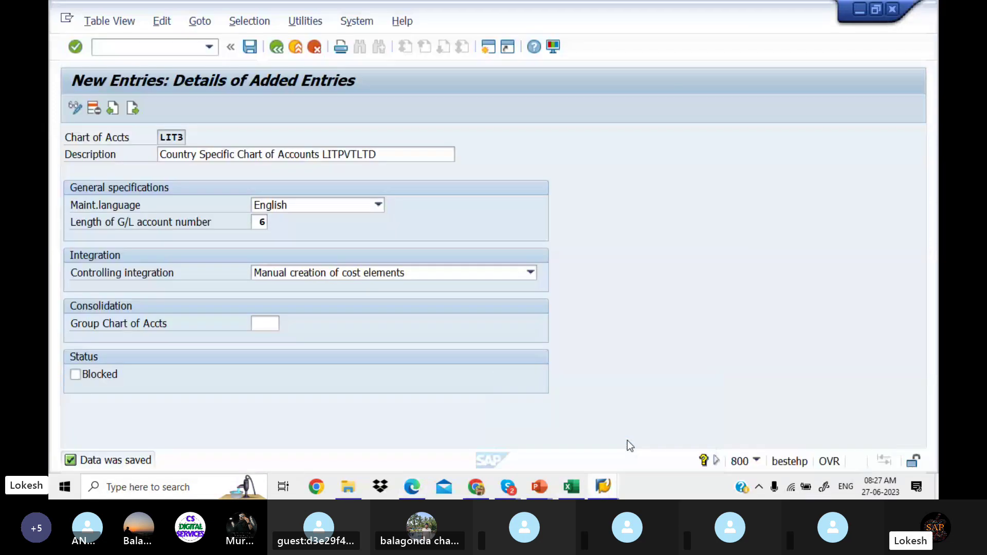
pyautogui.click(182, 49)
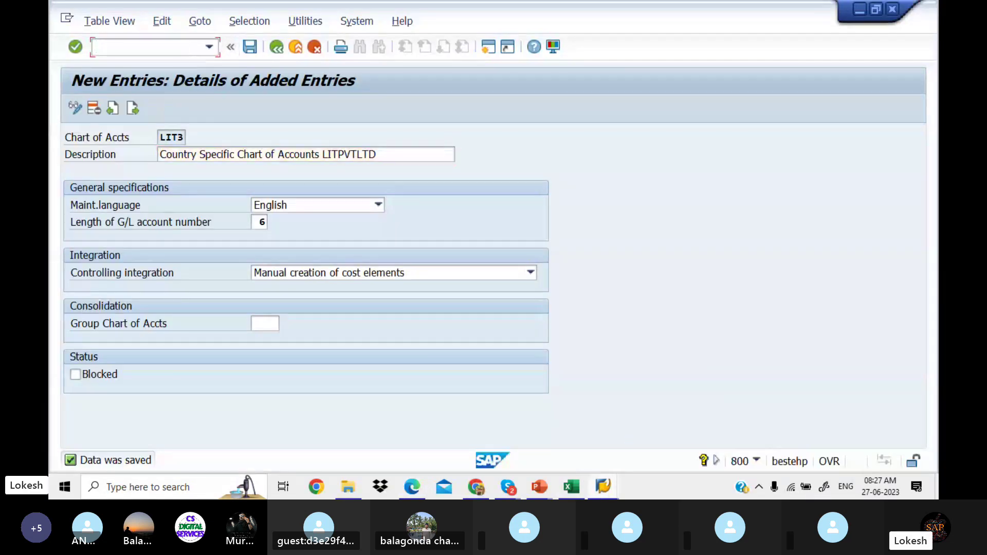
pyautogui.write('/NOB62')
pyautogui.press('Return')
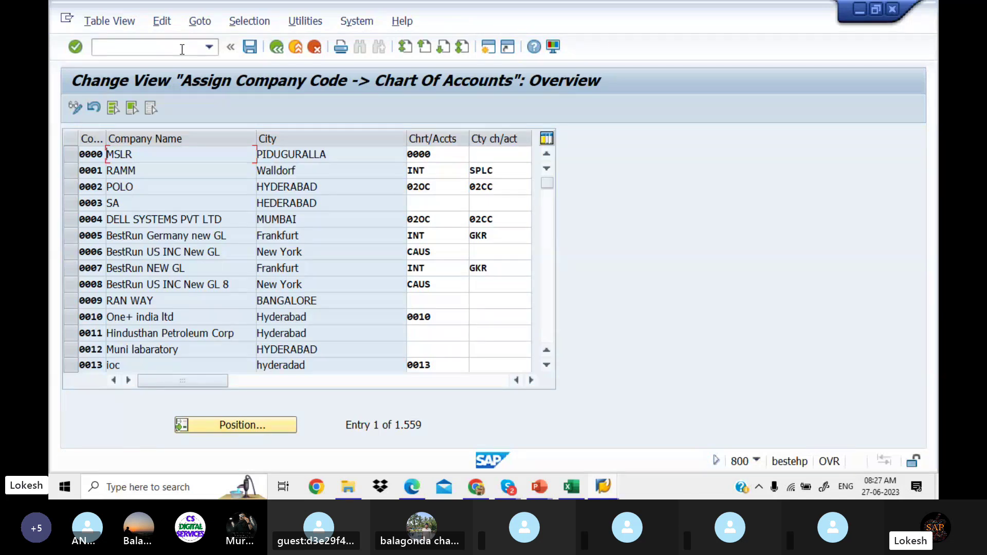
pyautogui.click(274, 430)
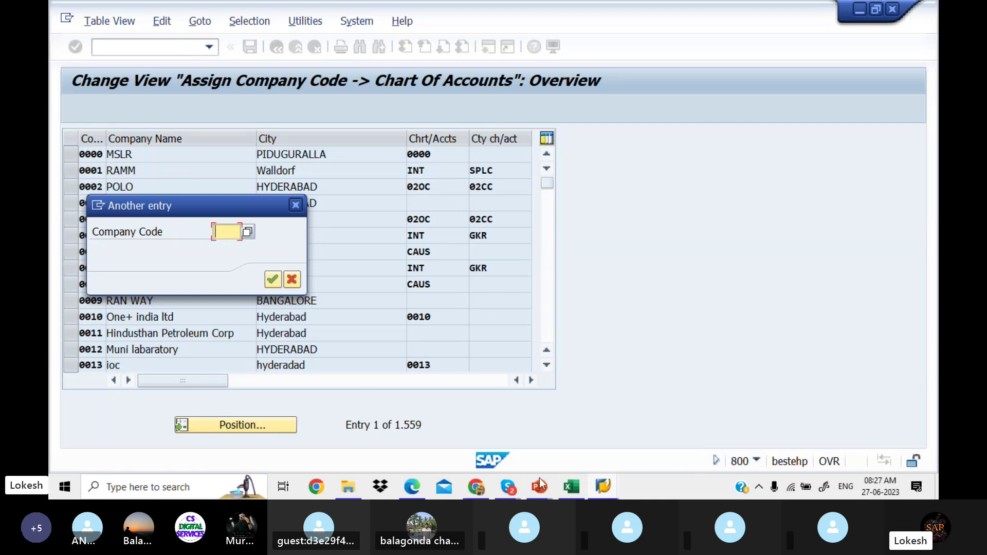
pyautogui.click(571, 486)
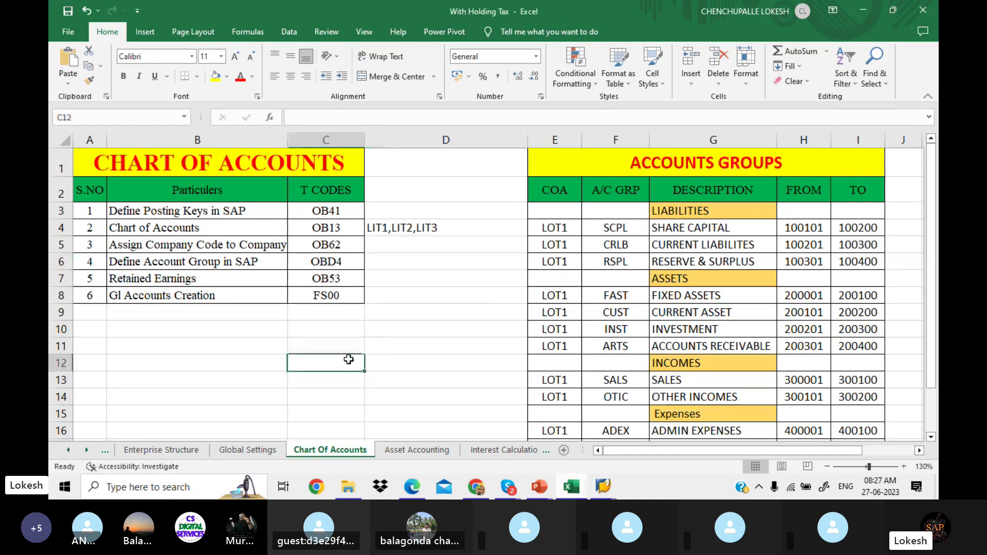
# Step: Highlight cell D4 (LIT1) yellow on the Enterprise Structure sheet
pyautogui.click(198, 450)
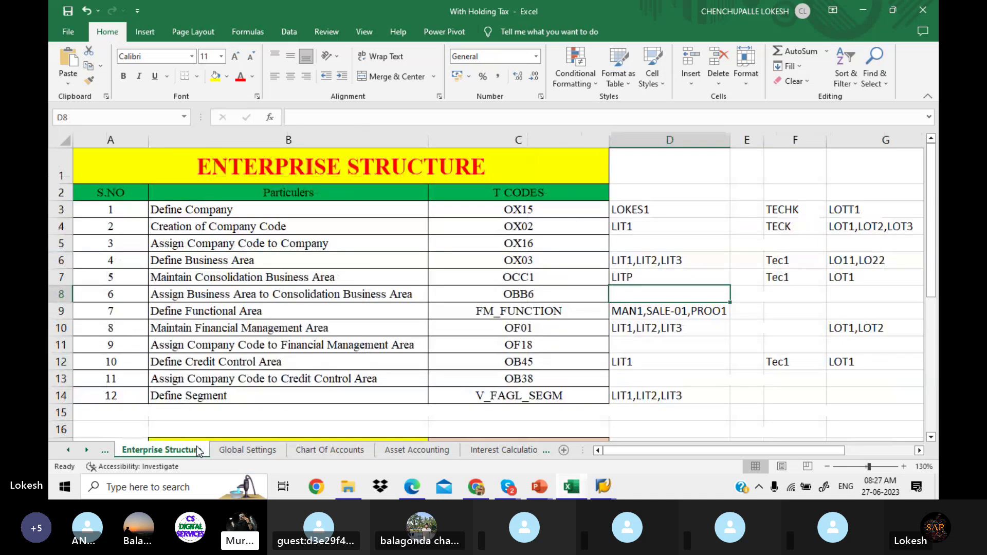
pyautogui.click(657, 227)
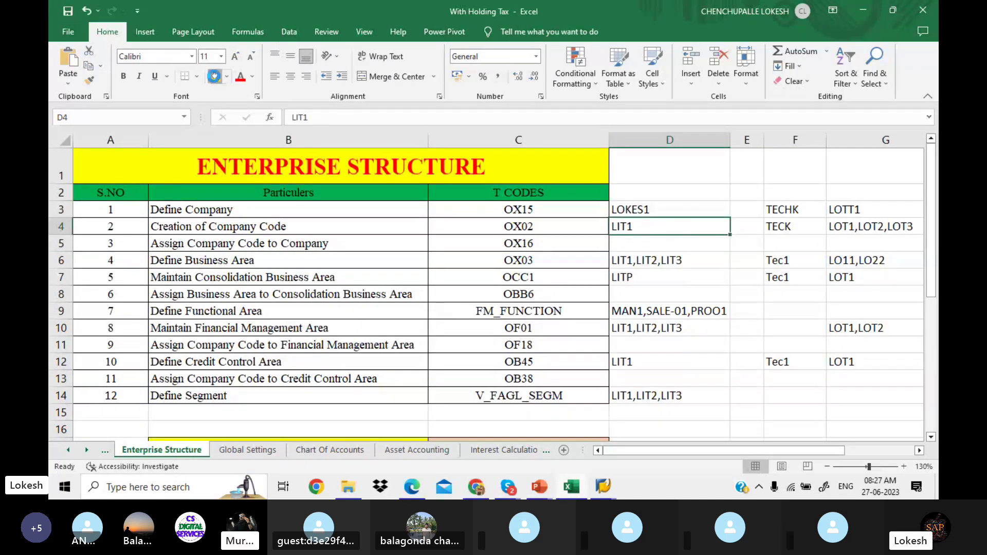
pyautogui.click(215, 77)
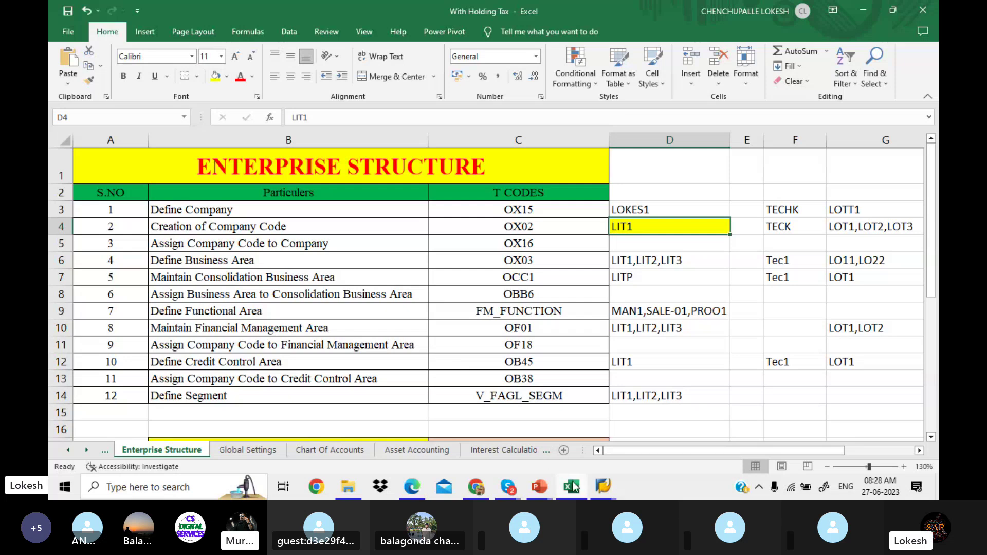
pyautogui.moveTo(577, 487)
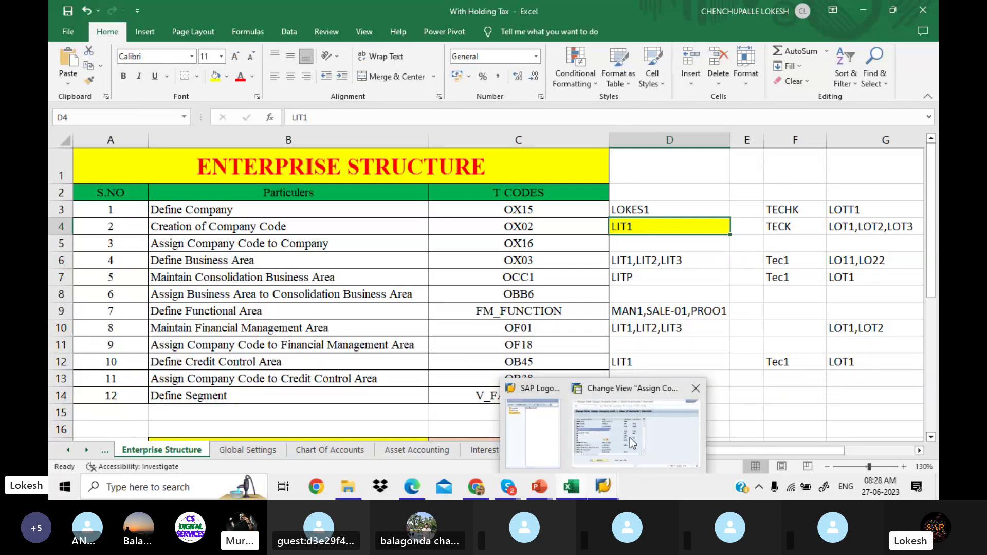
pyautogui.click(630, 437)
# Step: Position to company code LIT1 and assign it chart of accounts LIT1
pyautogui.write('L')
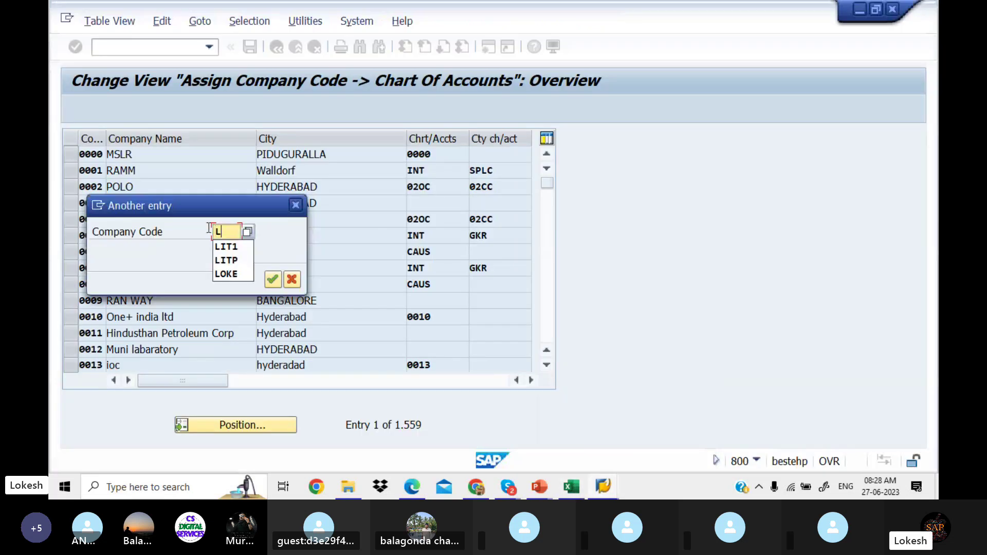
pyautogui.write('IT1')
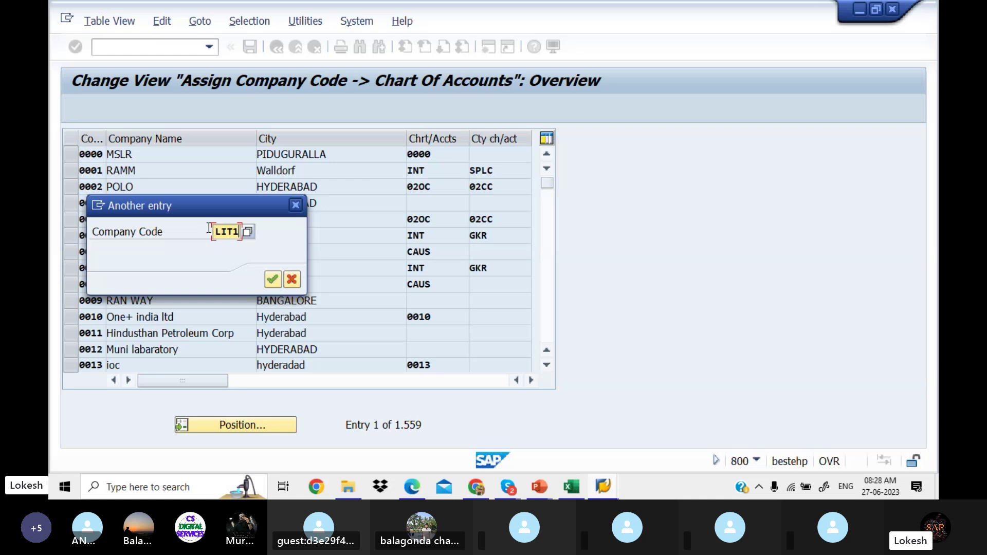
pyautogui.press('Return')
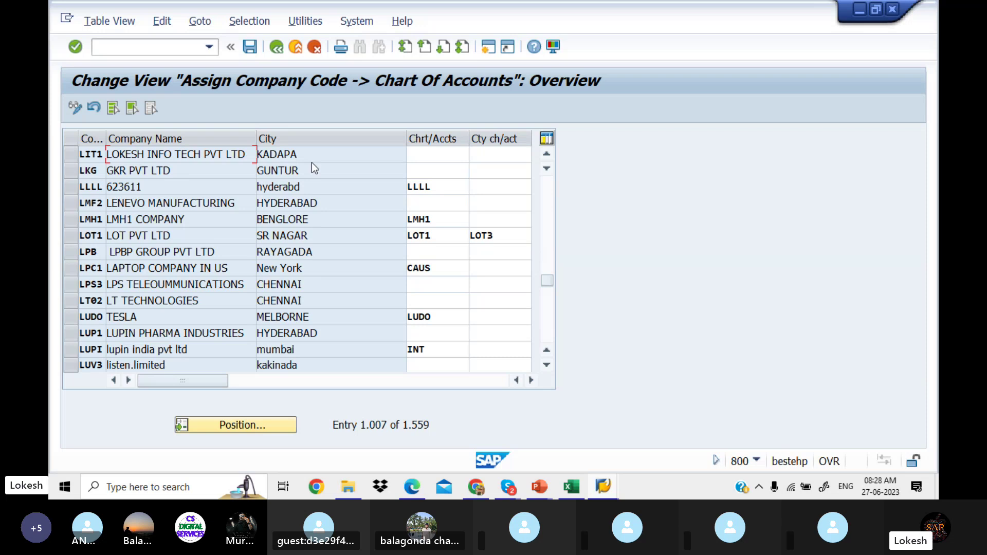
pyautogui.click(425, 154)
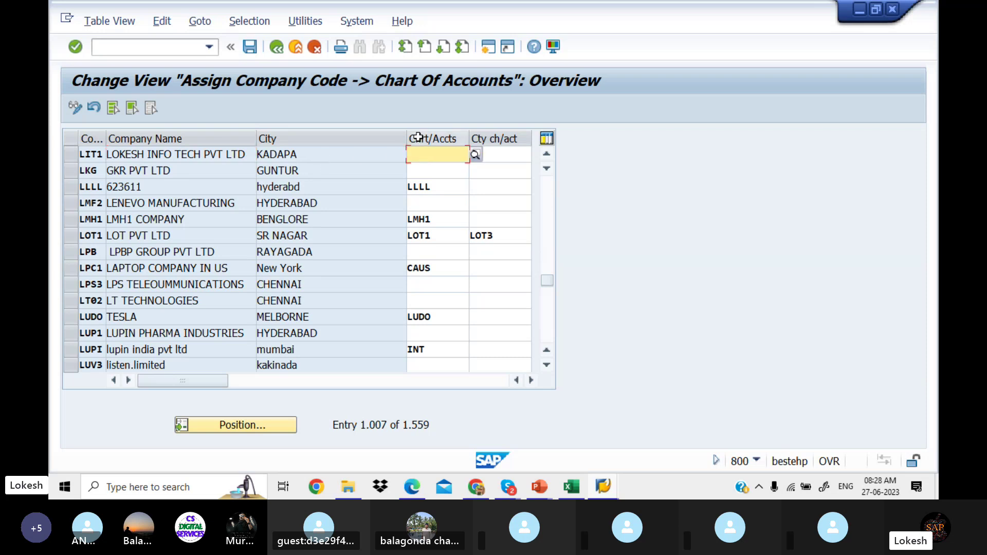
pyautogui.write('LIT1')
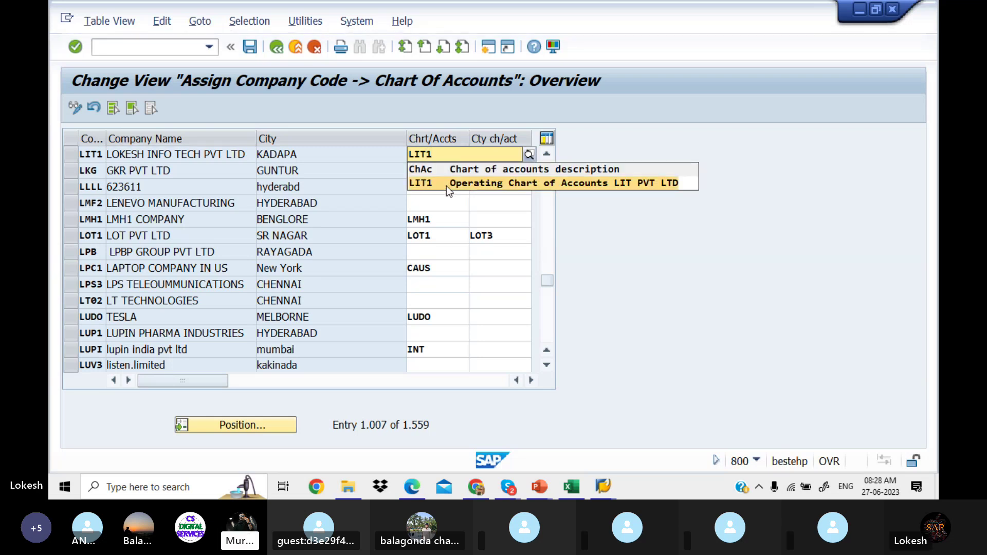
pyautogui.click(447, 186)
# Step: Set LIT1's country chart of accounts to LIT3, correcting the mistaken LIT2 entry
pyautogui.click(509, 155)
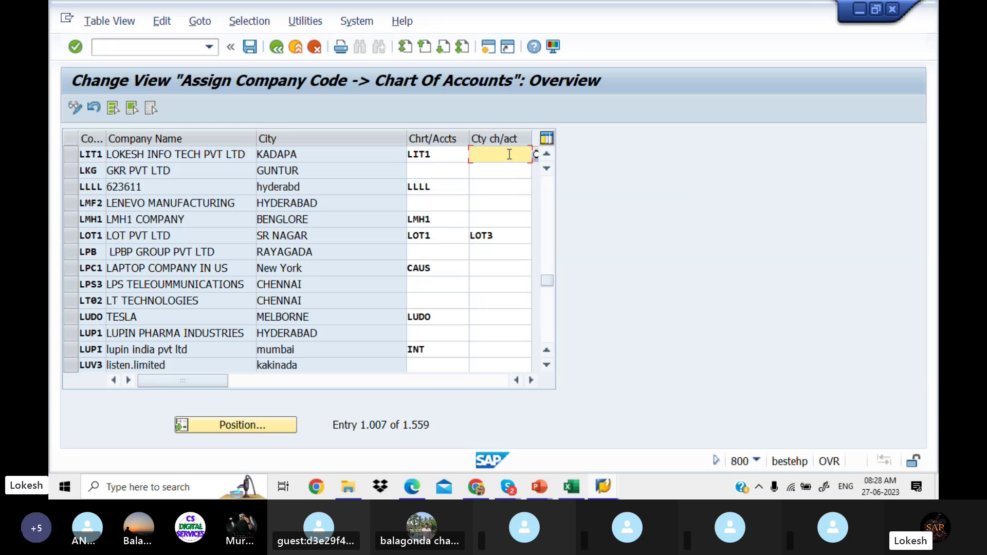
pyautogui.write('LI')
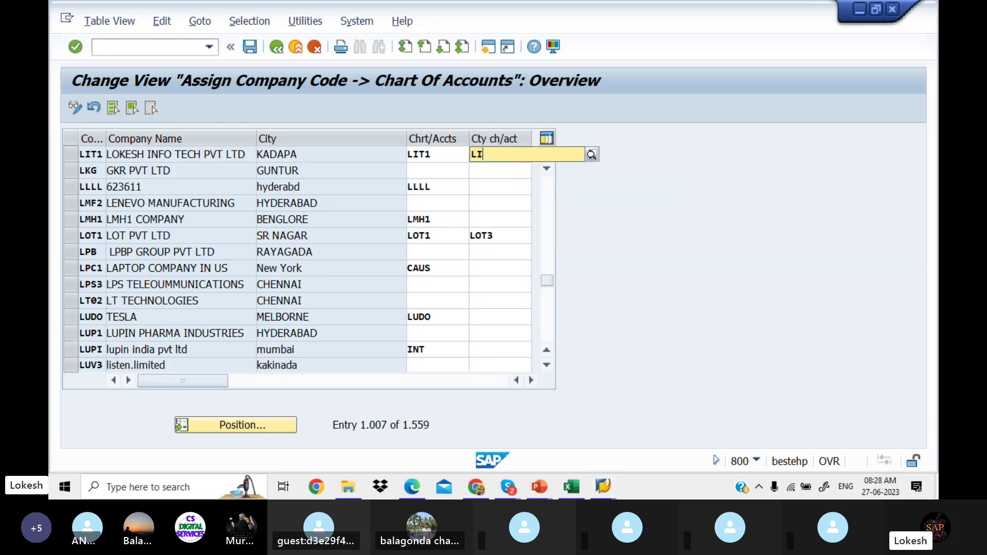
pyautogui.write('T2')
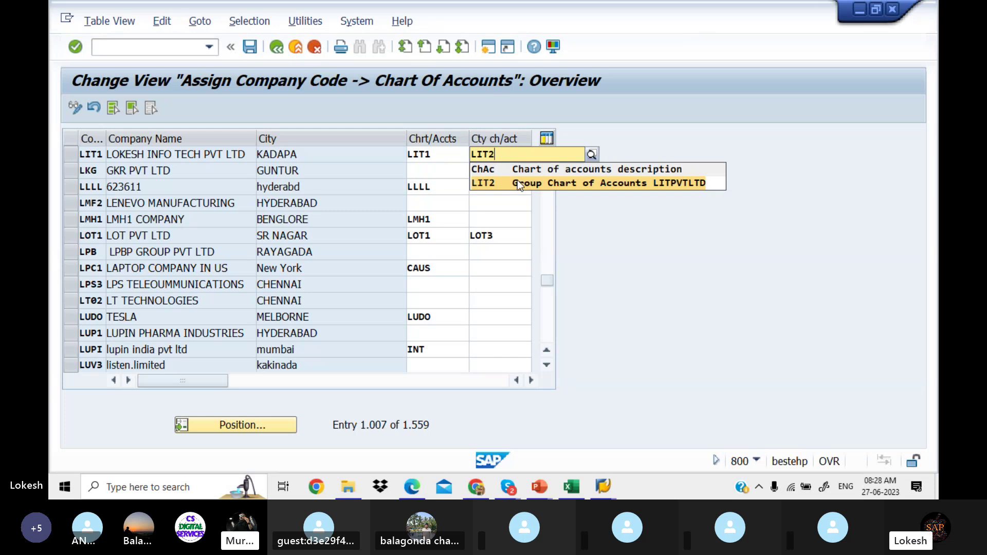
pyautogui.click(517, 182)
pyautogui.click(518, 181)
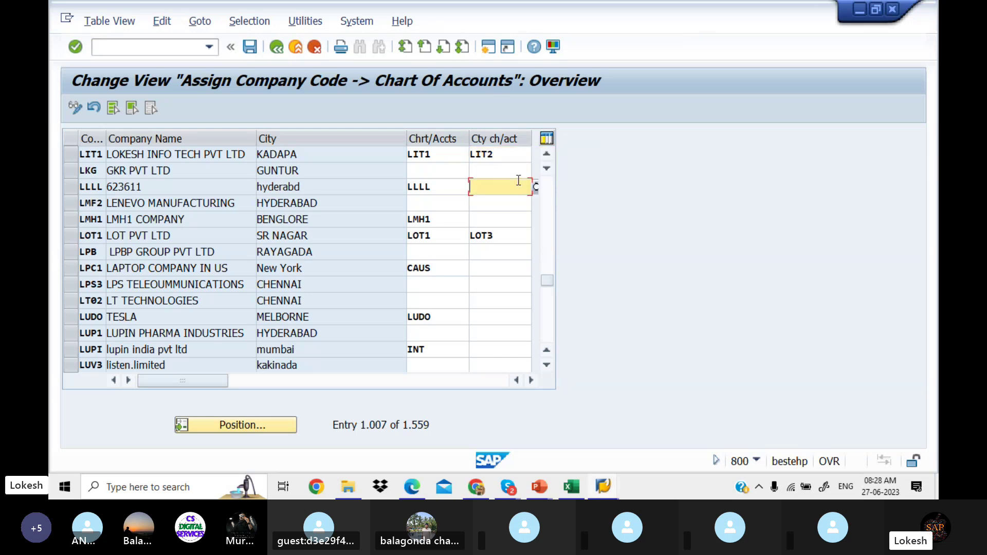
pyautogui.click(503, 154)
pyautogui.press('BackSpace')
pyautogui.write('3')
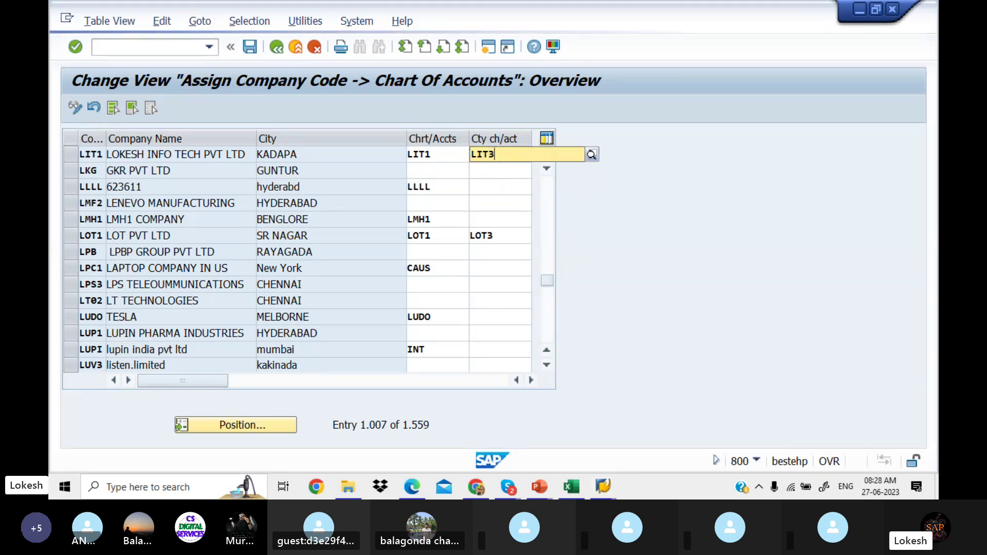
pyautogui.click(517, 183)
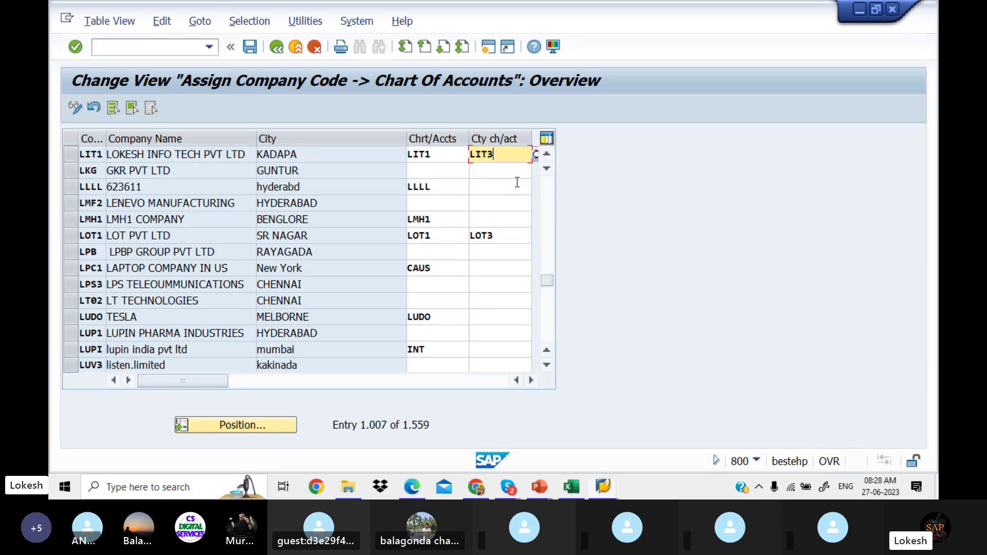
pyautogui.click(501, 171)
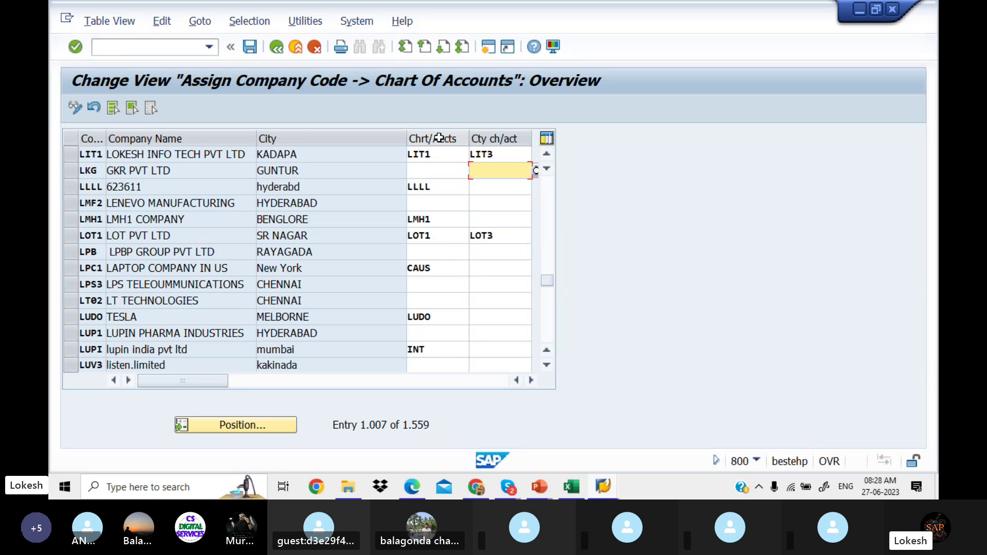
# Step: Save the LIT1 chart of accounts assignment under the customizing request
pyautogui.click(252, 48)
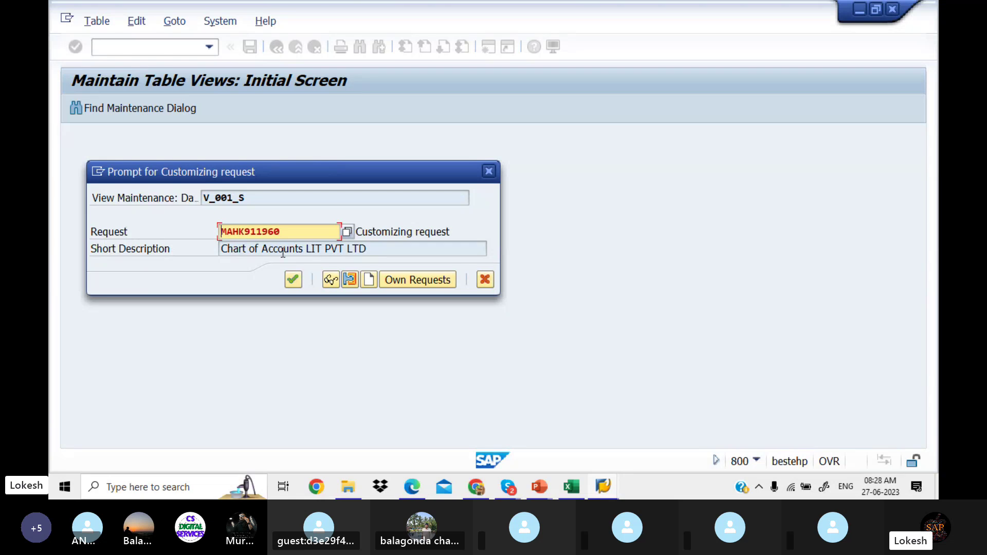
pyautogui.click(295, 279)
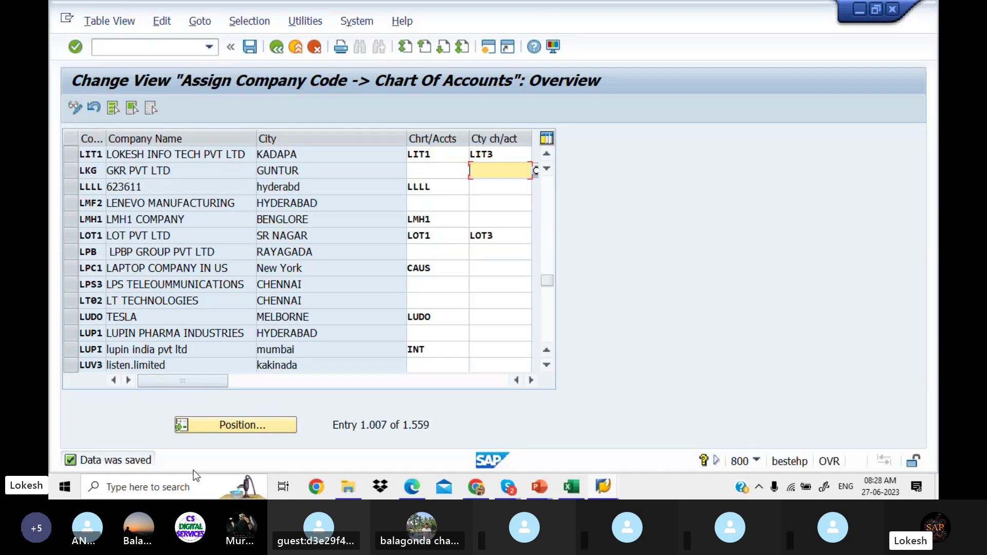
pyautogui.click(412, 491)
# Step: Scroll the notes to the OBD4 account group section, then return to the SAP OB62 window
pyautogui.scroll(-6, 414, 495)
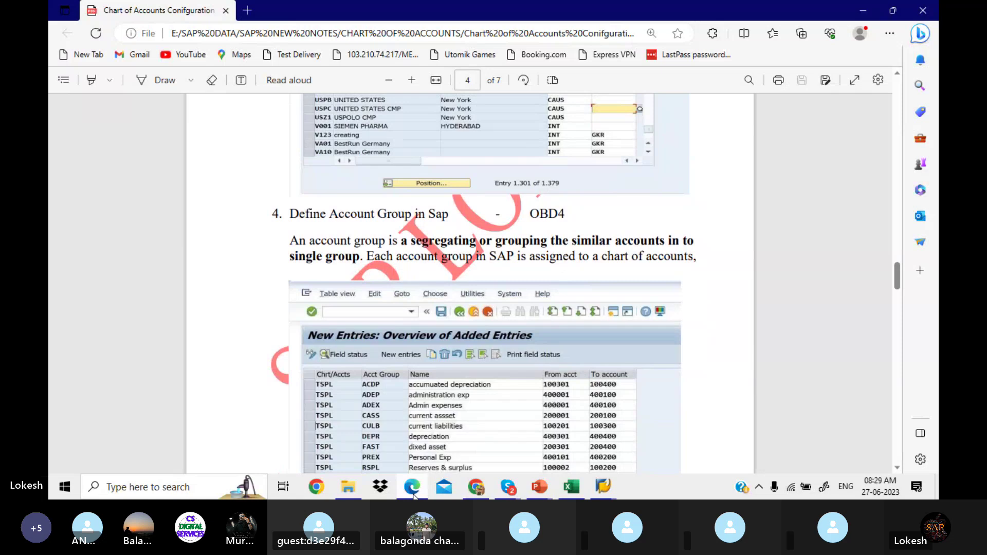
pyautogui.scroll(-1, 414, 495)
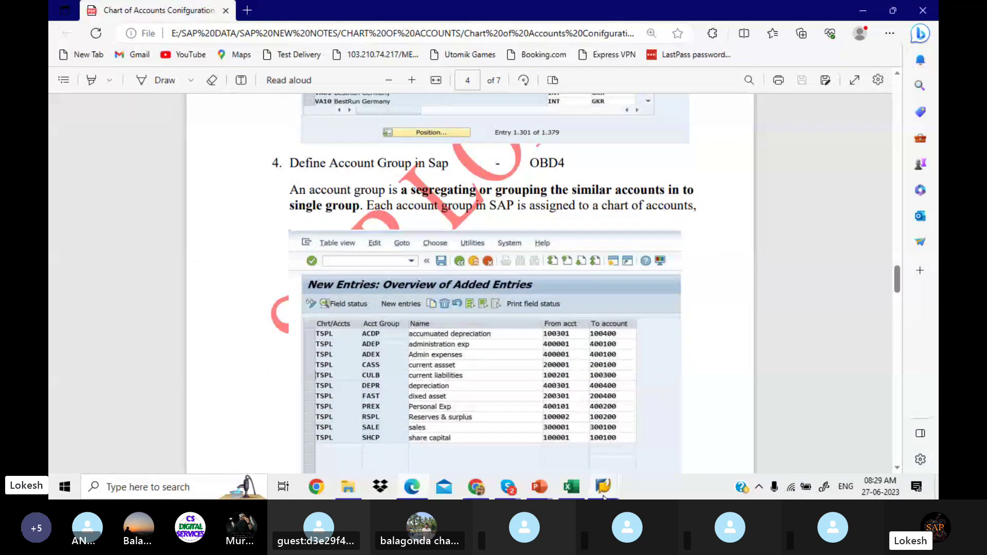
pyautogui.moveTo(610, 486)
pyautogui.click(664, 427)
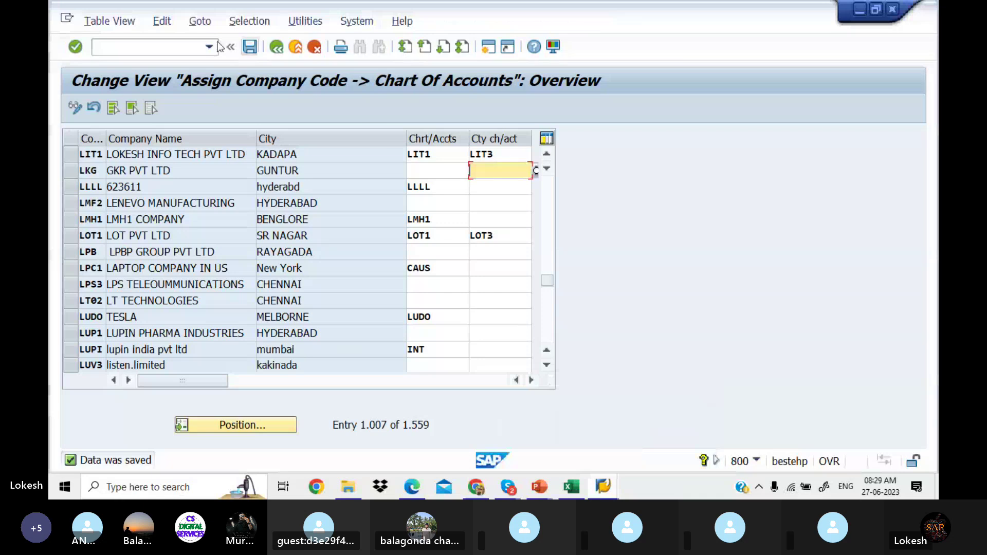
# Step: Run /NOBD4 and page the G/L Account Groups list down to chart 0010's groups
pyautogui.click(172, 48)
pyautogui.write('/N')
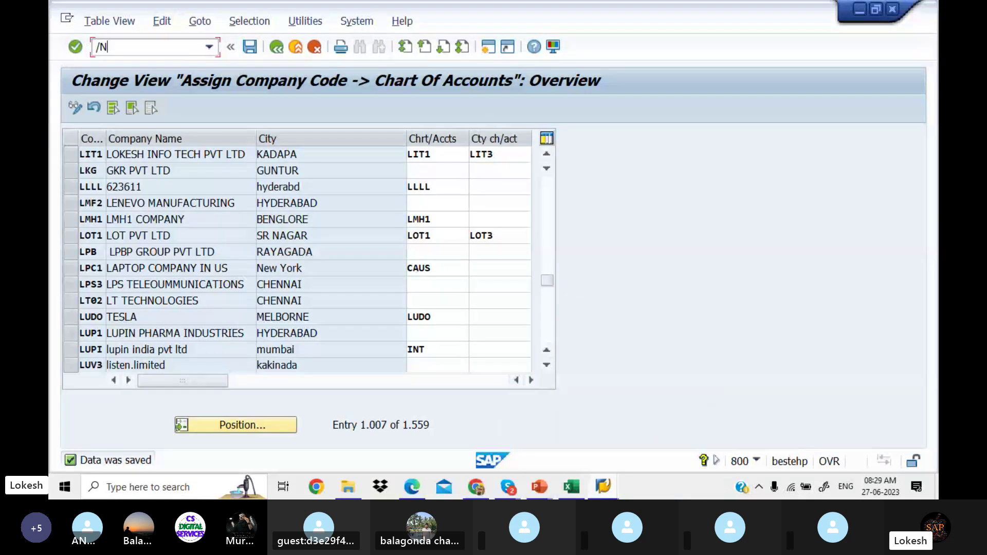
pyautogui.write('OBD4')
pyautogui.press('Return')
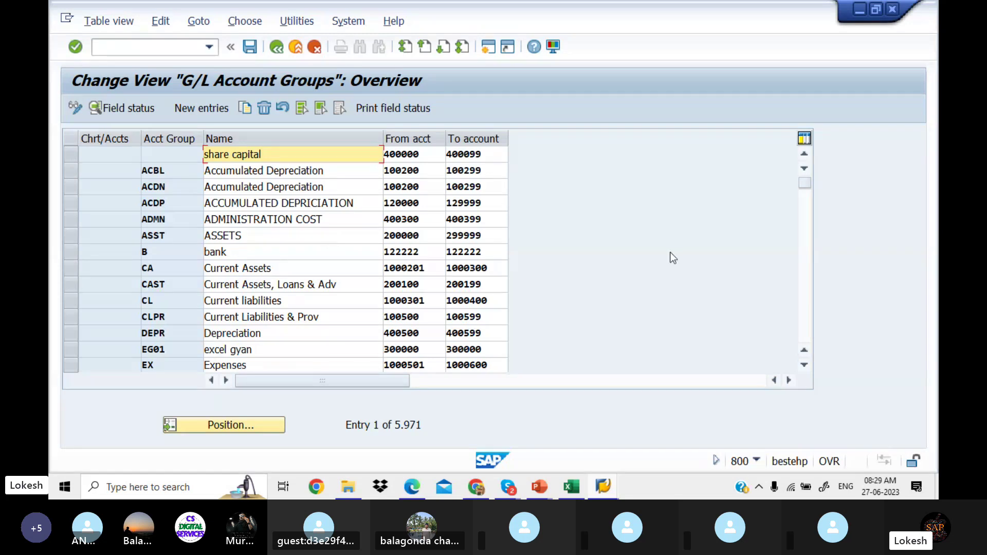
pyautogui.click(801, 282)
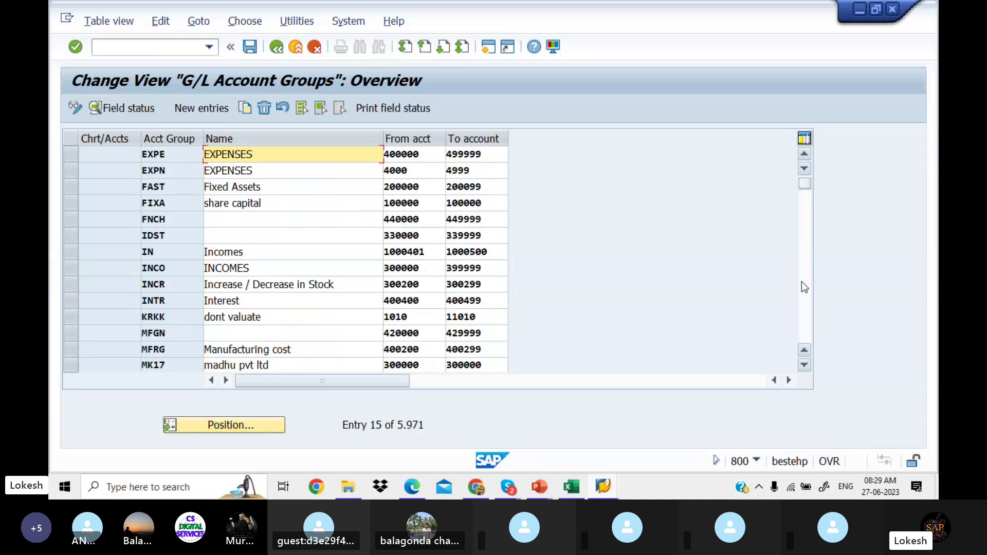
pyautogui.click(801, 281)
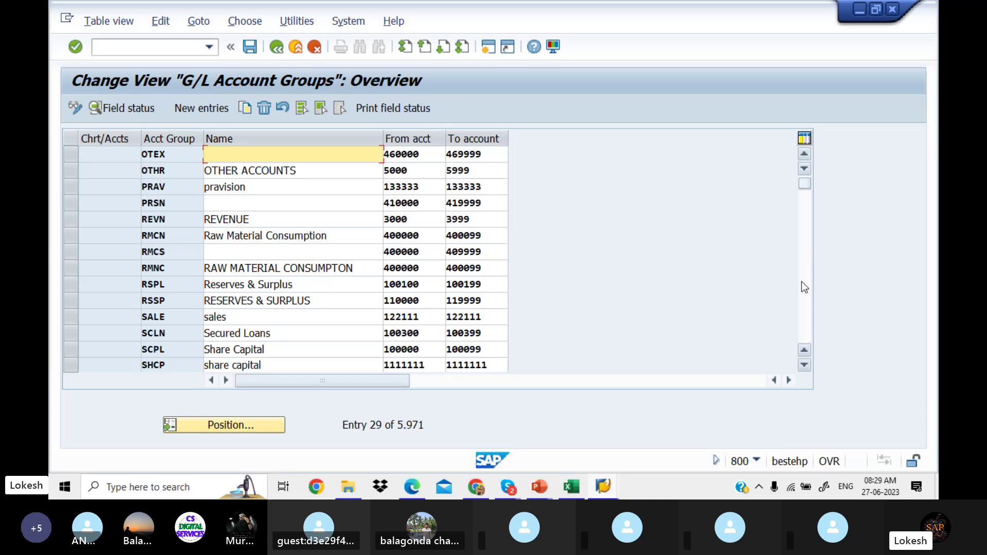
pyautogui.click(805, 287)
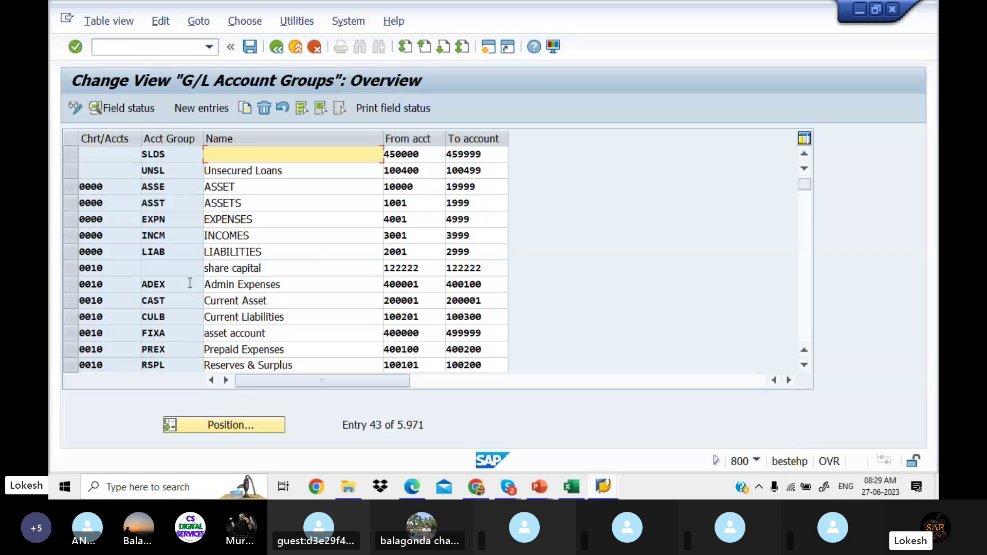
# Step: Mark chart 0010's CAST, CULB, RSPL and SHCP account groups alongside ADEX
pyautogui.click(75, 303)
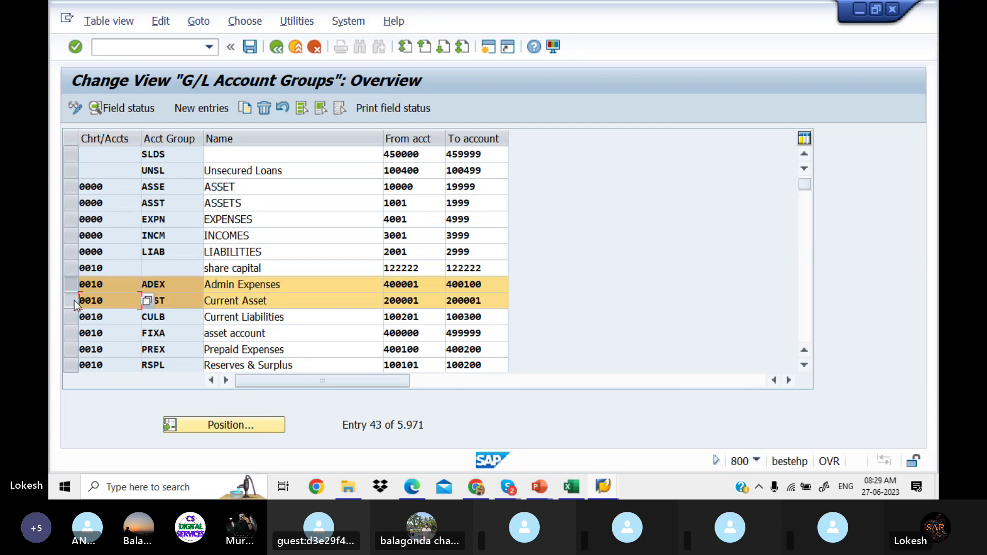
pyautogui.click(75, 316)
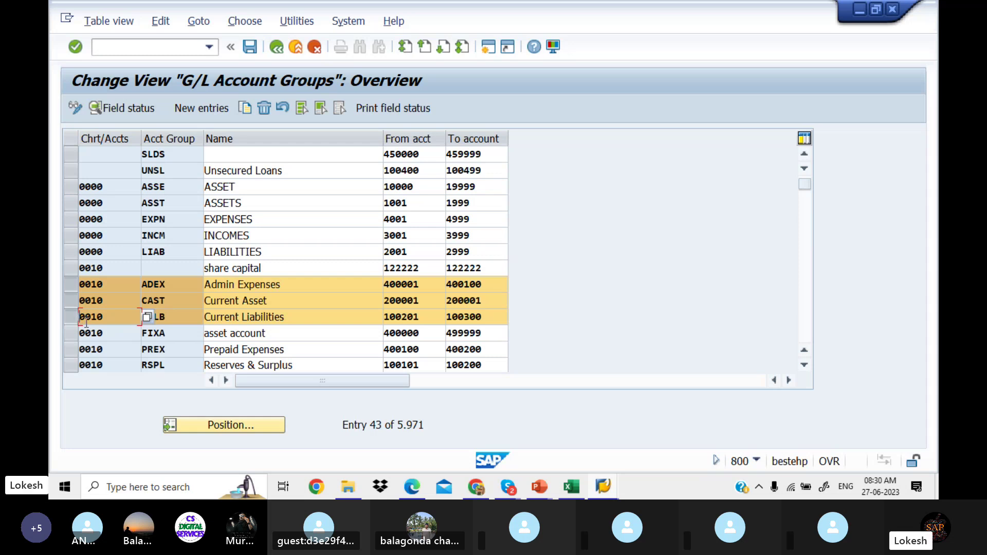
pyautogui.click(71, 365)
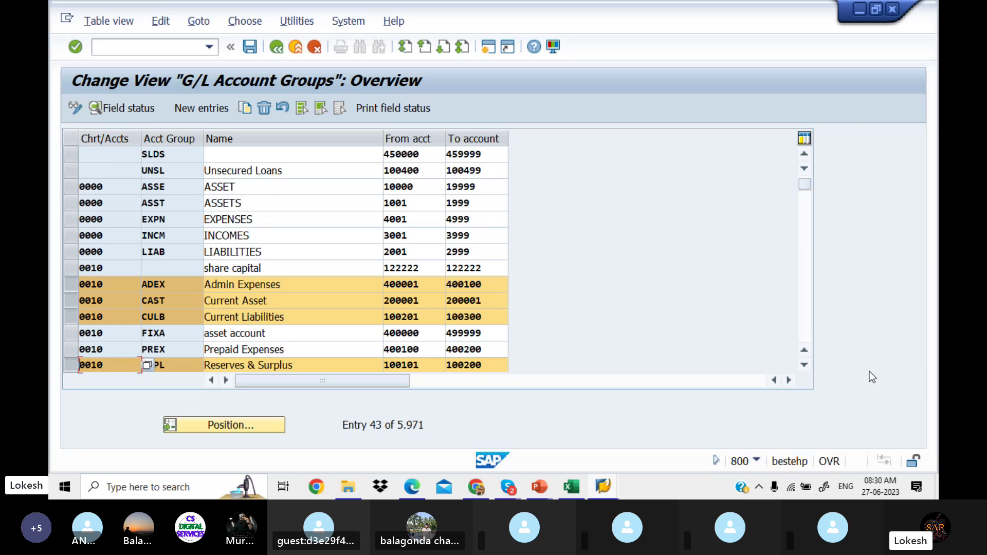
pyautogui.click(805, 349)
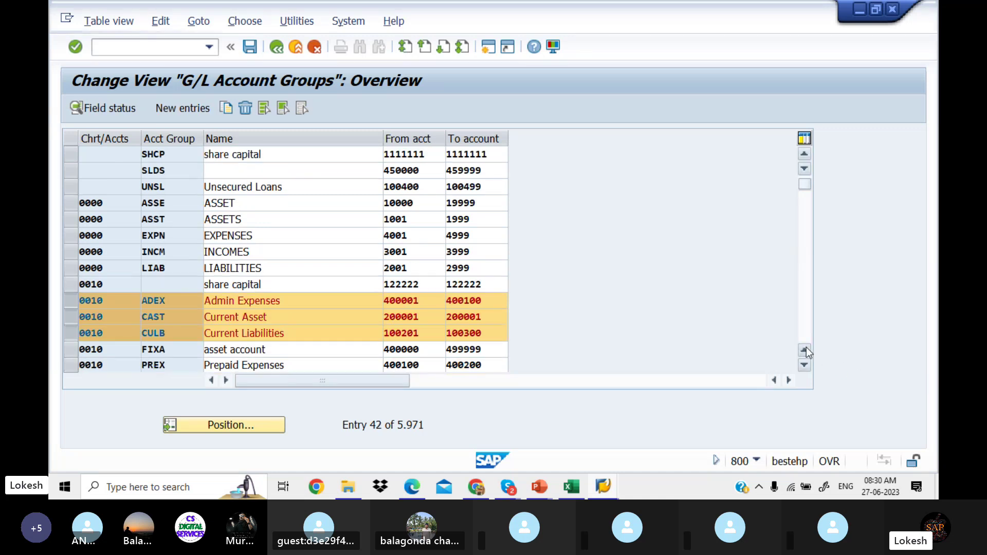
pyautogui.click(805, 349)
pyautogui.click(806, 325)
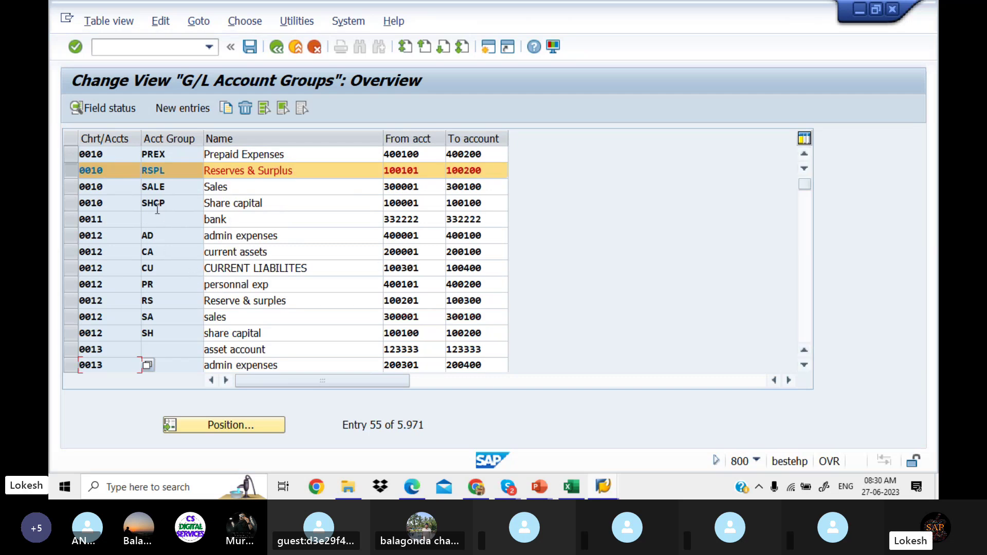
pyautogui.click(69, 204)
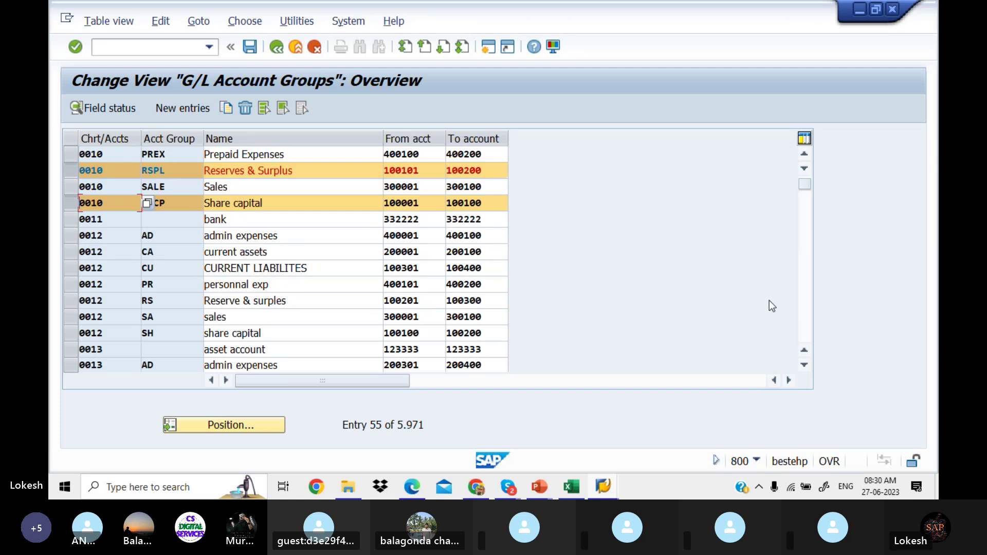
pyautogui.scroll(-5, 804, 324)
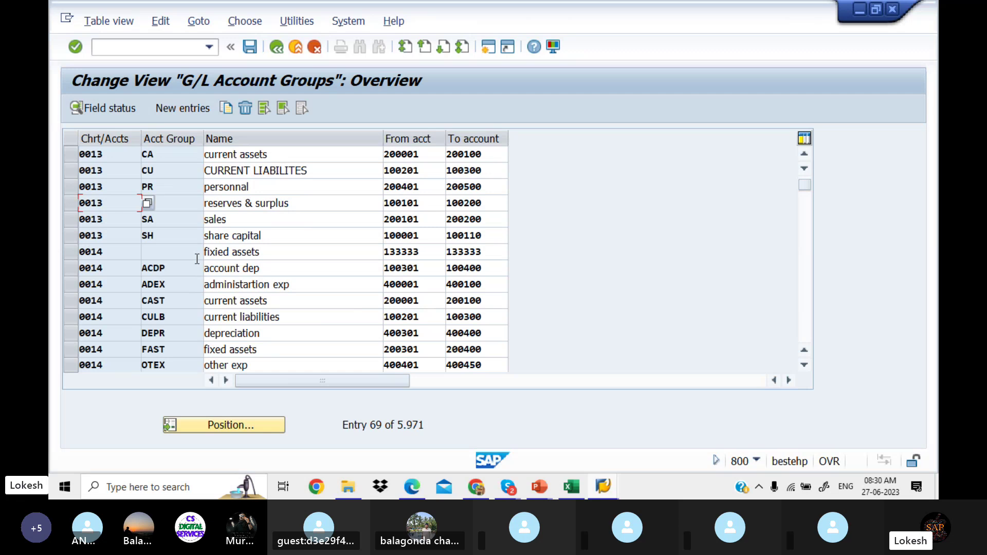
# Step: Select the 0013 SA and 0014 FAST account groups, undoing a mistaken row pick
pyautogui.click(70, 220)
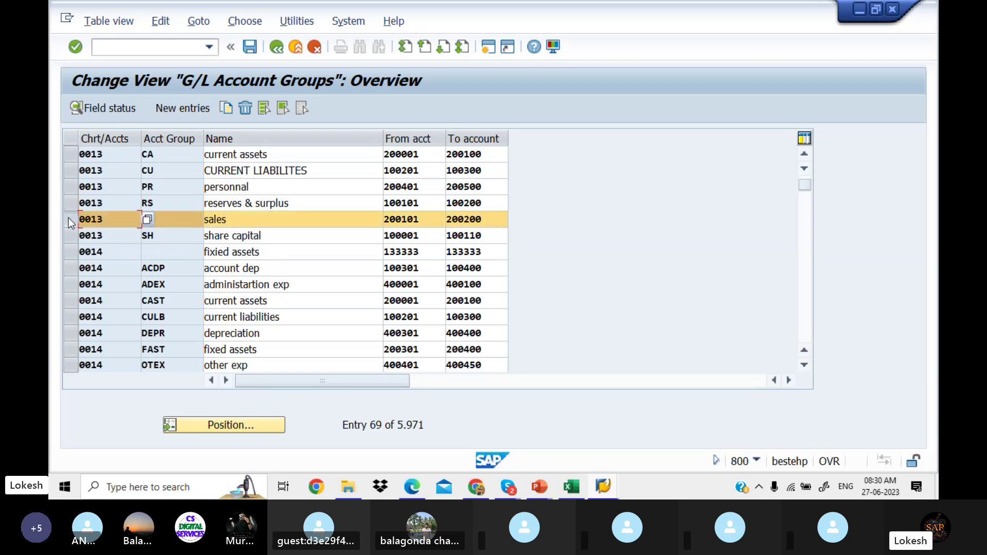
pyautogui.click(70, 252)
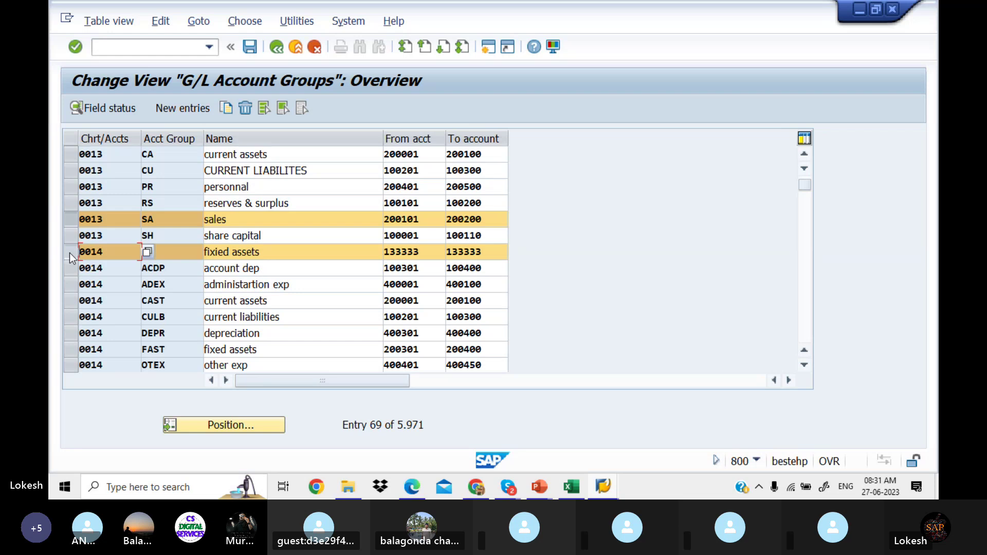
pyautogui.click(69, 253)
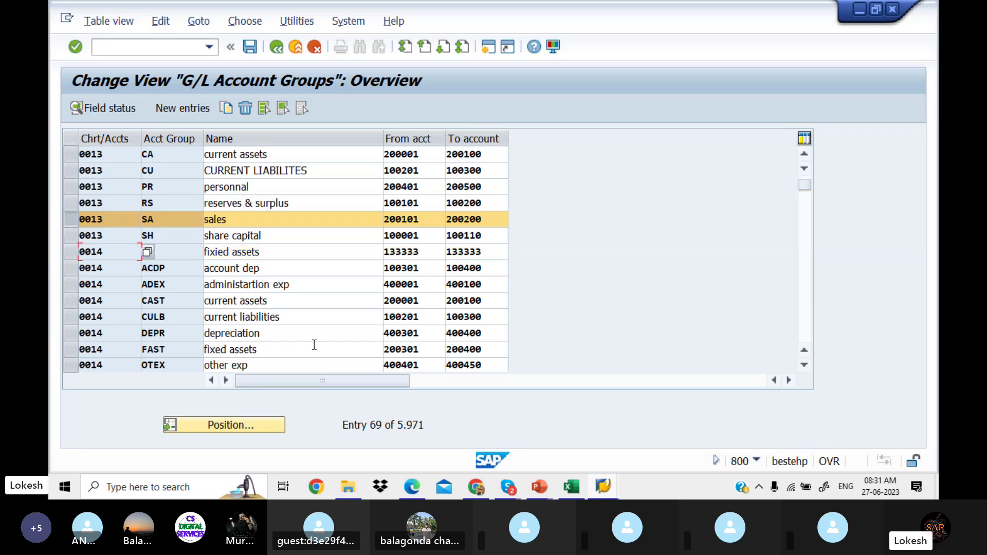
pyautogui.click(73, 349)
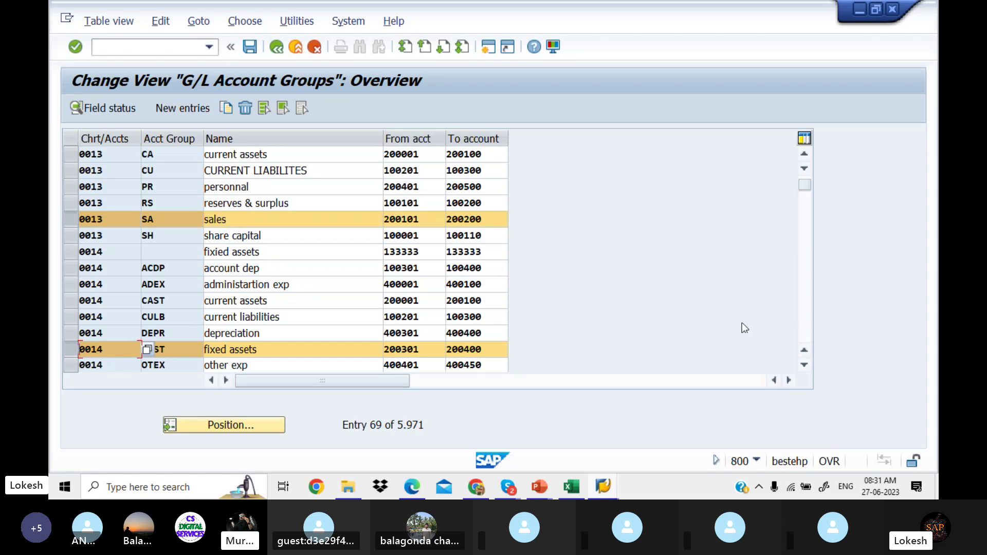
# Step: Select 0205's DEPR and OTIN groups and start Copy As for all nine selected groups
pyautogui.click(807, 333)
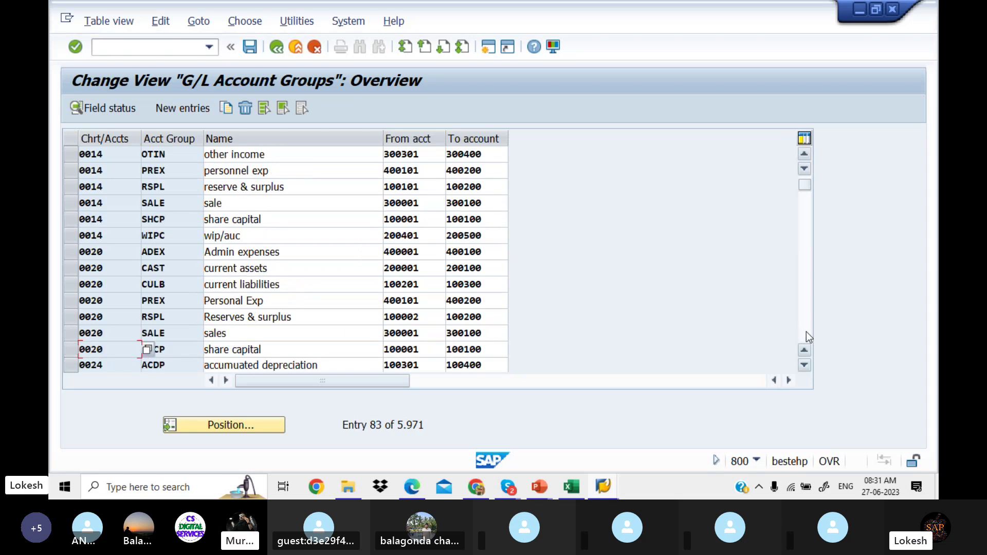
pyautogui.click(801, 312)
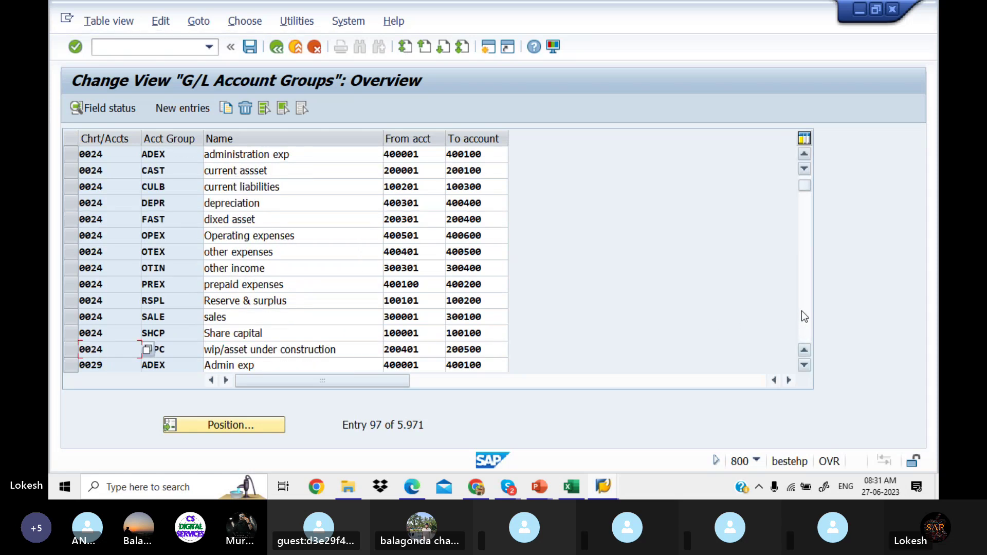
pyautogui.click(807, 312)
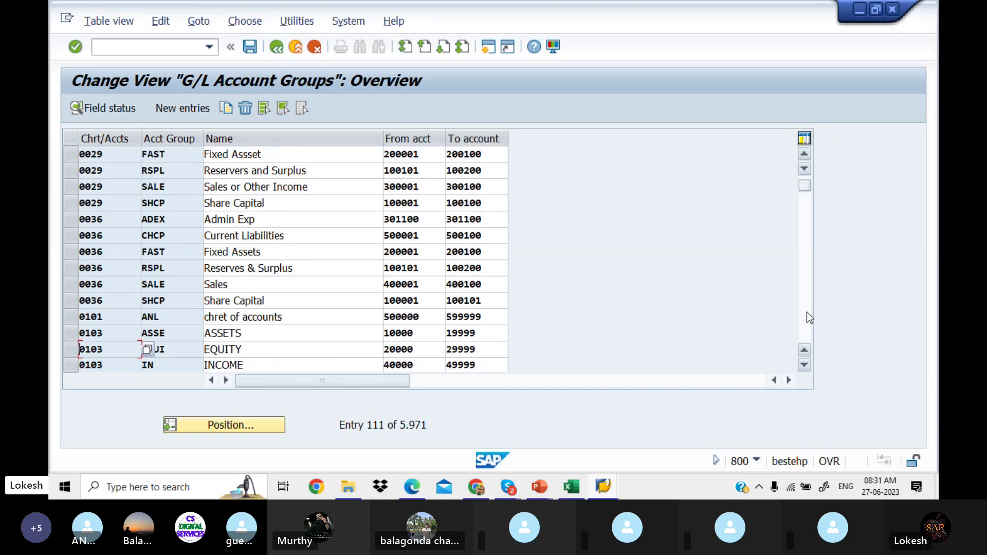
pyautogui.click(807, 313)
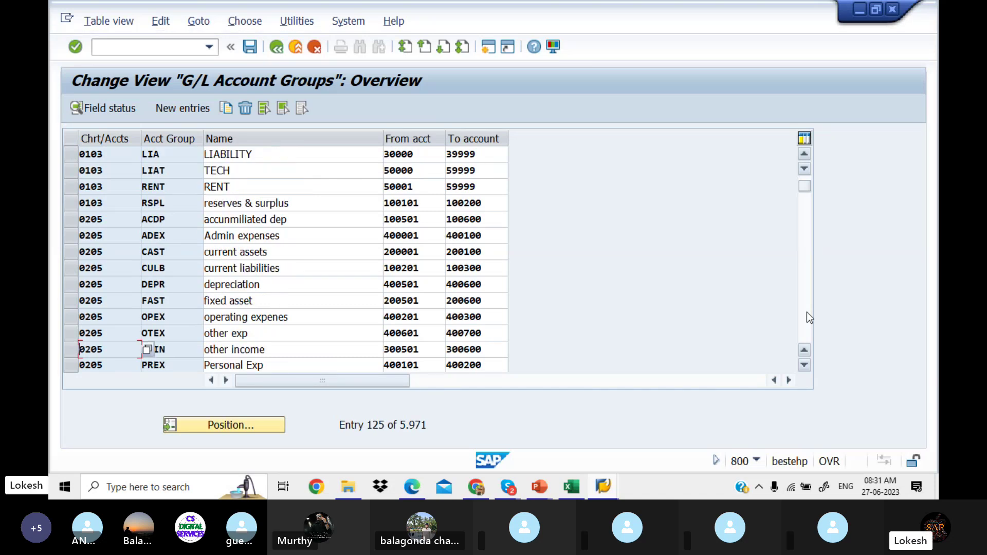
pyautogui.click(72, 279)
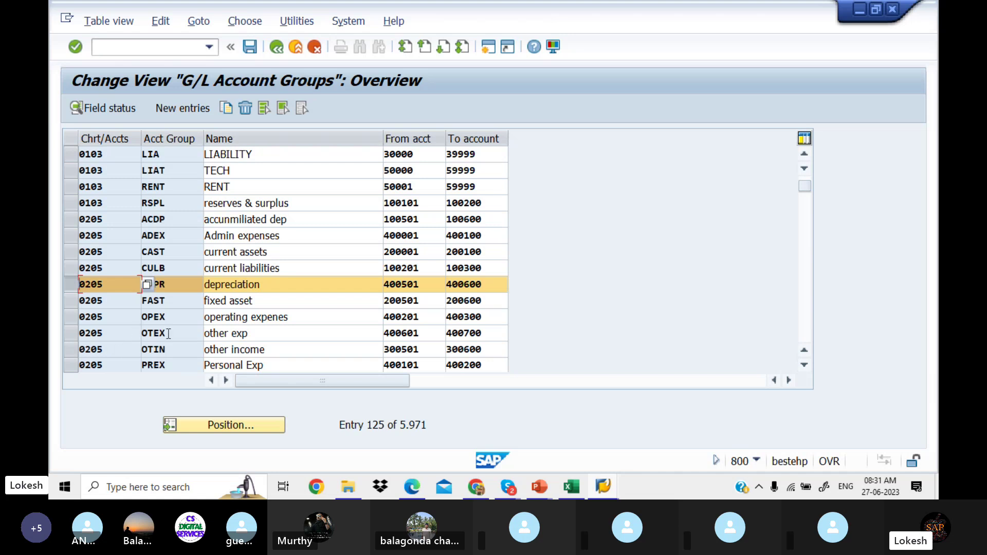
pyautogui.click(71, 351)
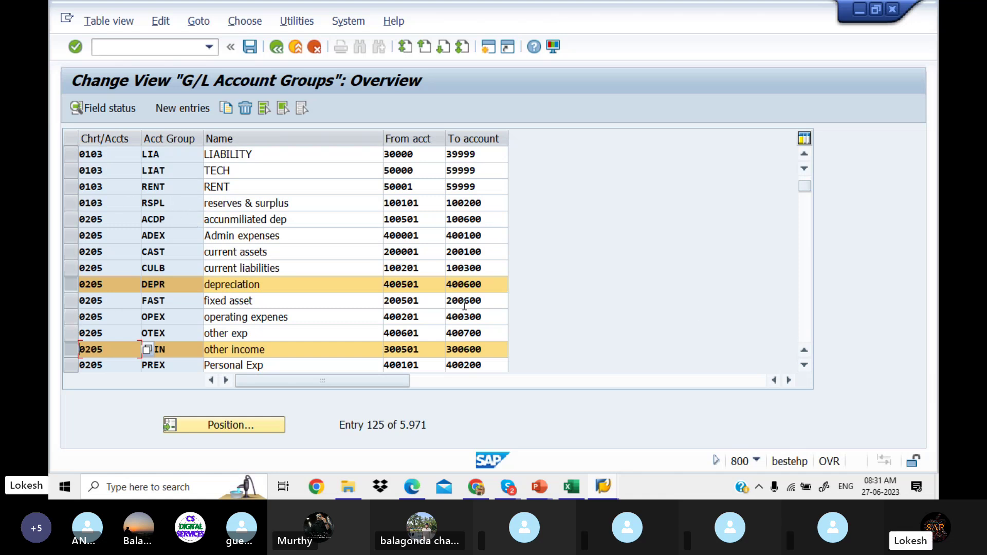
pyautogui.click(807, 295)
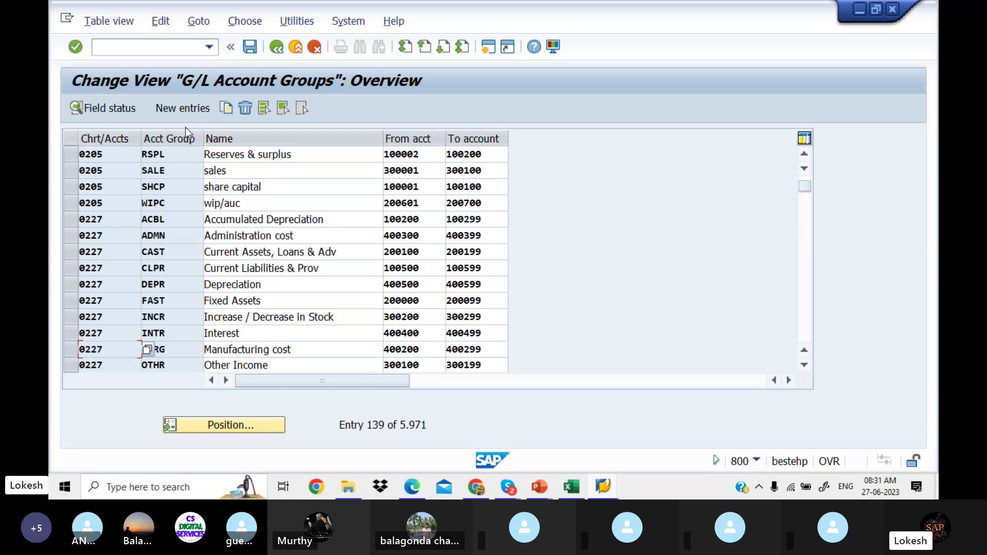
pyautogui.click(230, 109)
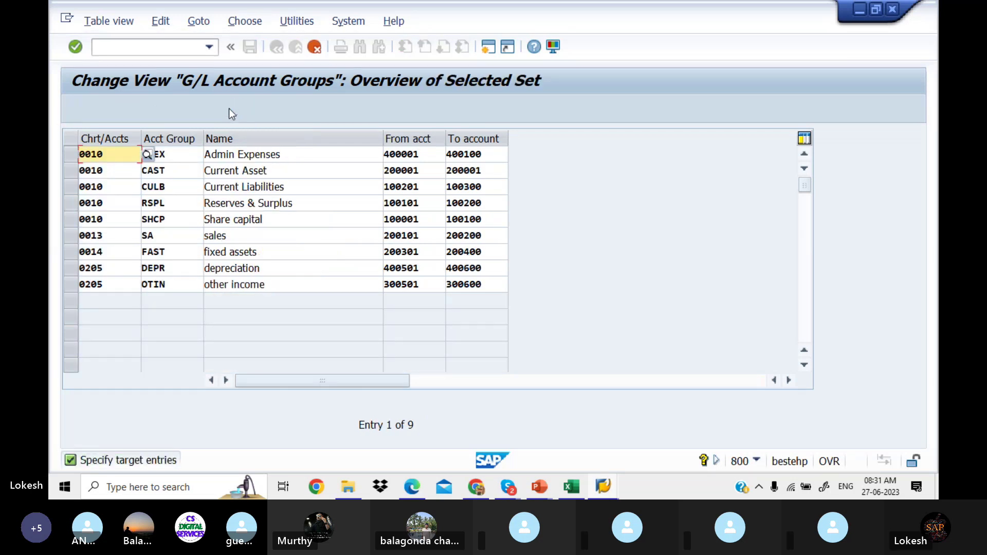
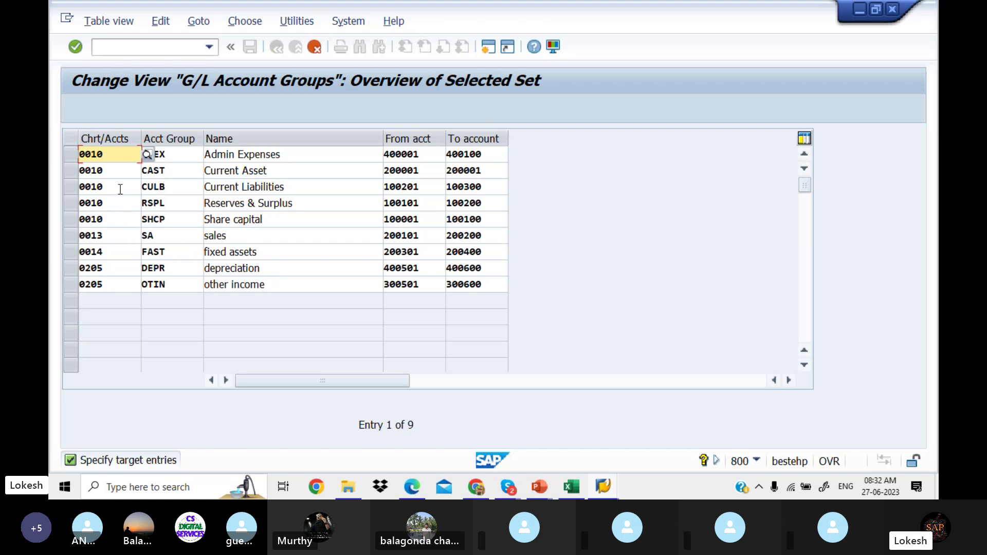
# Step: Rename the sales account group to 'Sales' using the input history
pyautogui.click(170, 227)
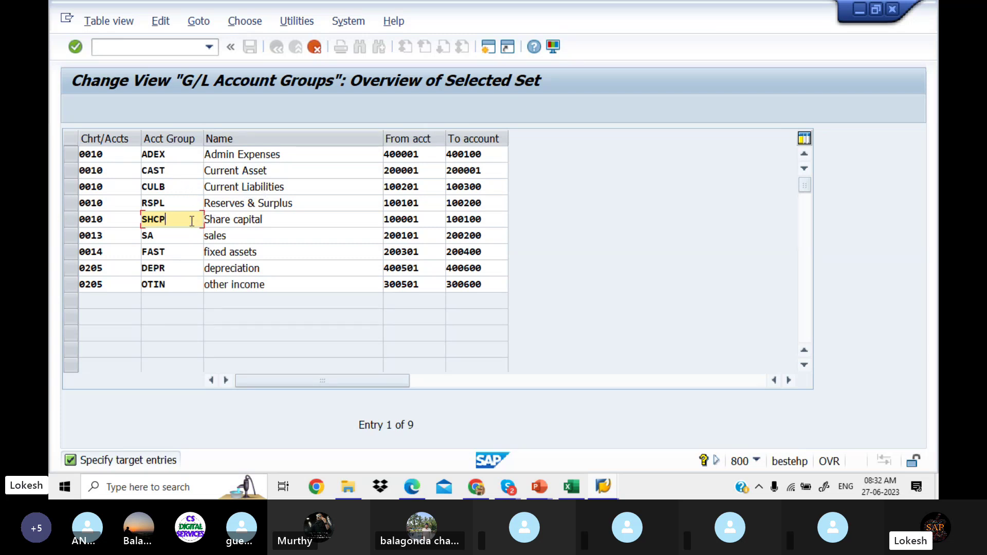
pyautogui.click(231, 235)
pyautogui.press('BackSpace')
pyautogui.press('BackSpace')
pyautogui.press('BackSpace')
pyautogui.press('BackSpace')
pyautogui.press('BackSpace')
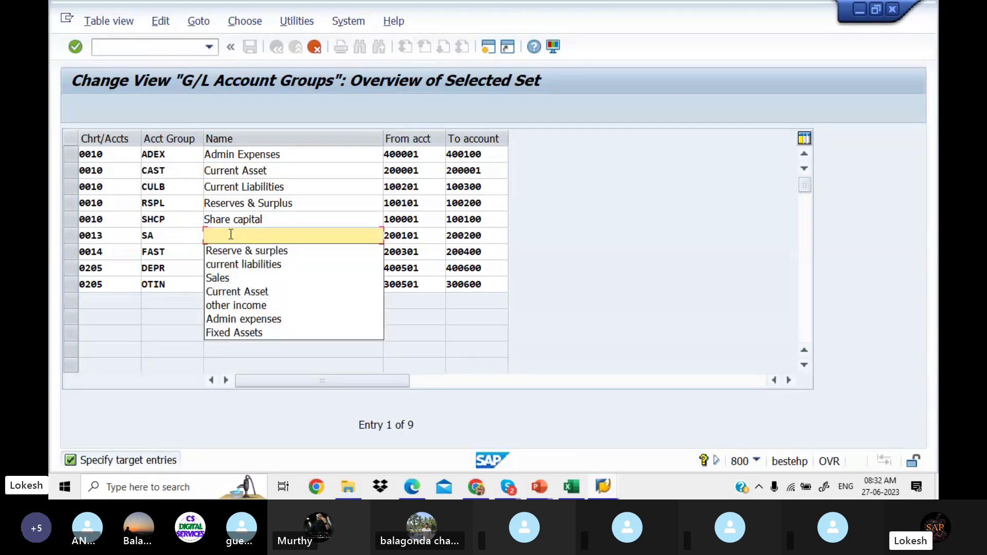
pyautogui.click(236, 278)
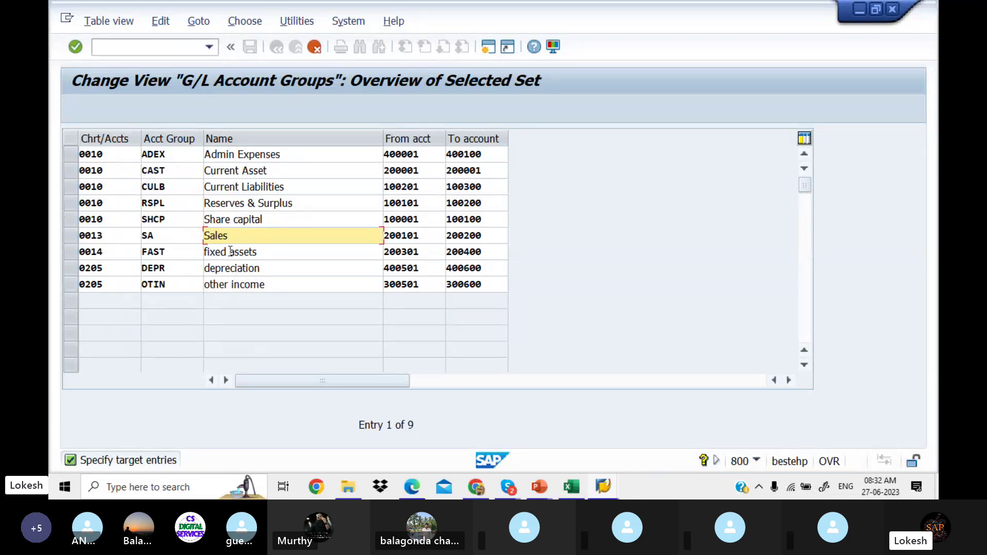
# Step: Rename the fixed assets group to 'Fixed Assets'
pyautogui.click(209, 252)
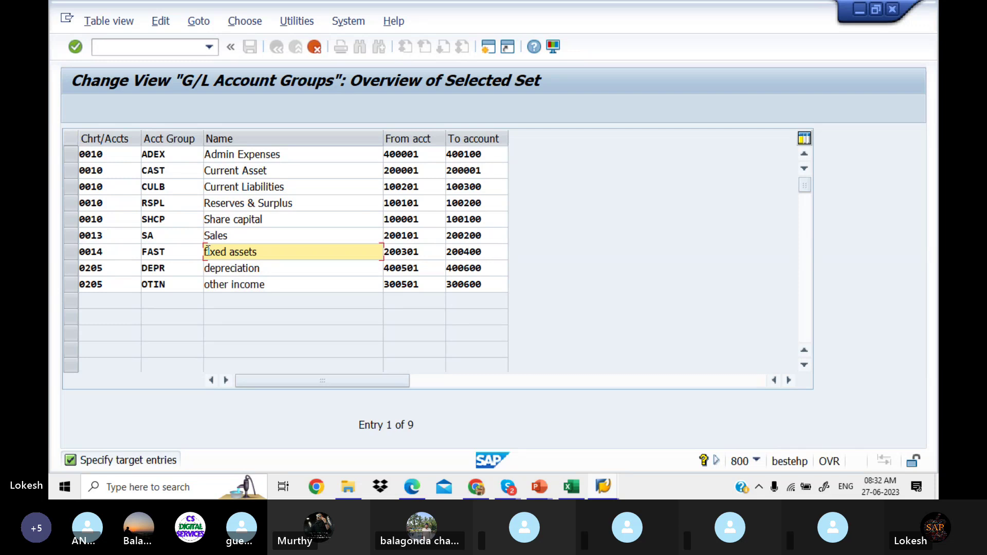
pyautogui.press('BackSpace')
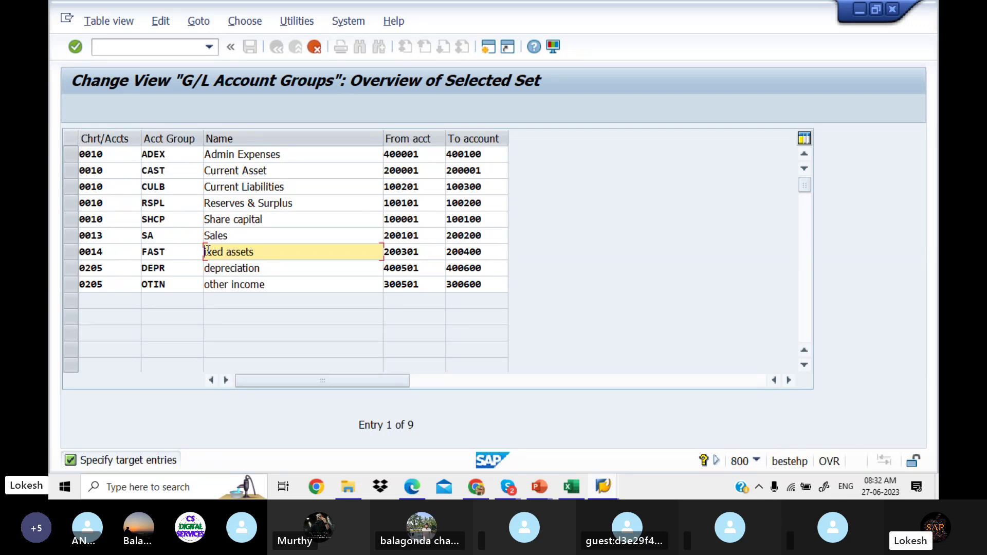
pyautogui.write('FI')
pyautogui.press('BackSpace')
pyautogui.write('ixed')
pyautogui.write(' A')
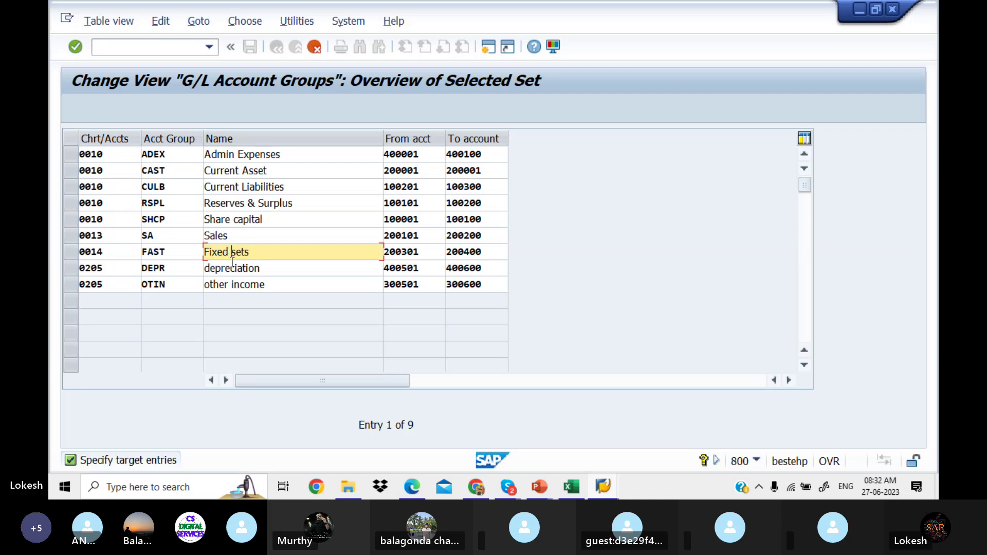
pyautogui.write('s')
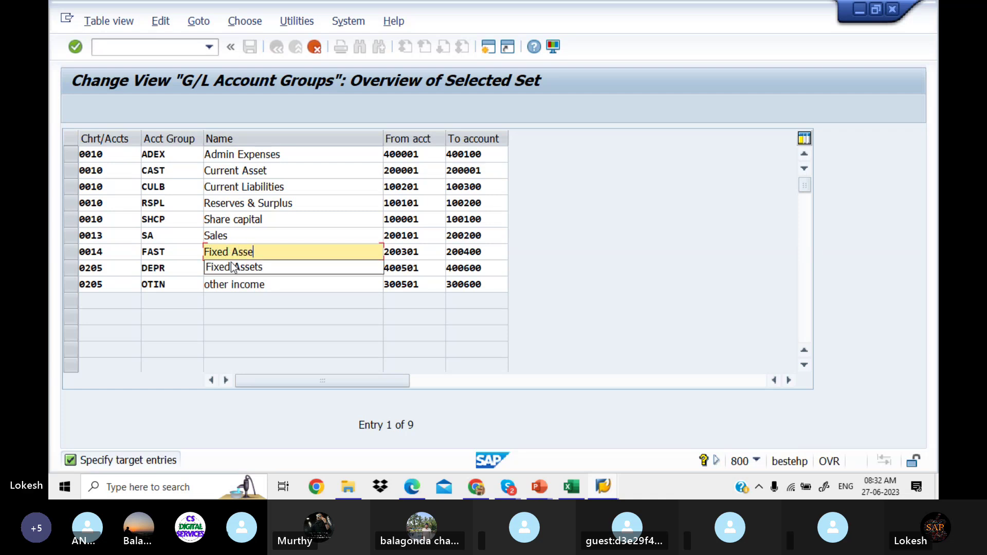
pyautogui.click(235, 265)
# Step: Retype the DEPR and OTIN group names as 'Depreciation' and 'Other Income'
pyautogui.click(270, 268)
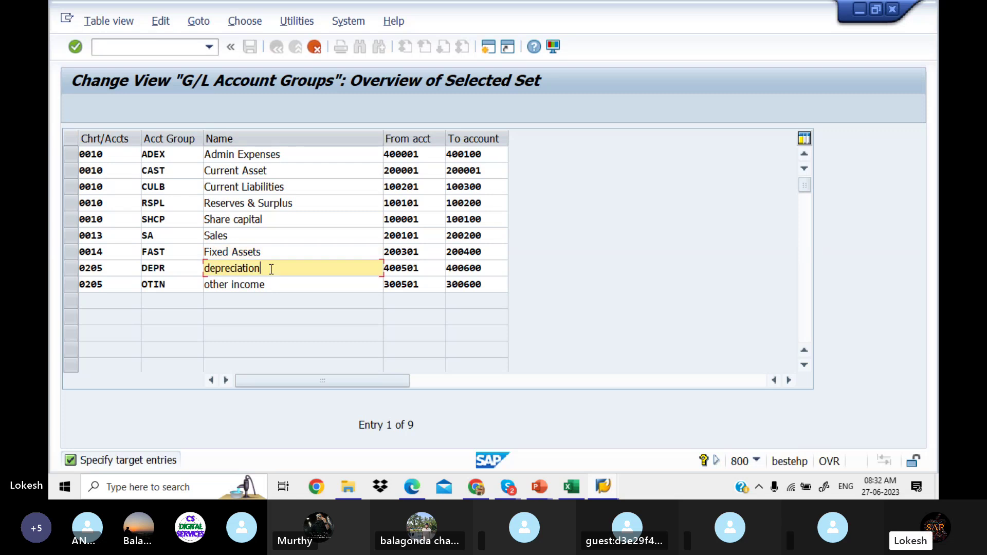
pyautogui.moveTo(270, 268); pyautogui.dragTo(162, 268)
pyautogui.write('d')
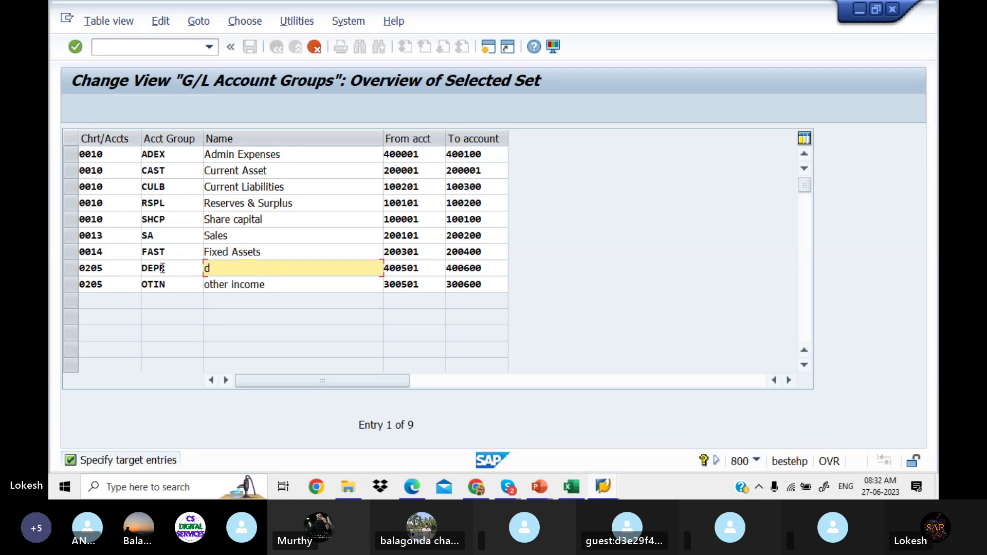
pyautogui.press('BackSpace')
pyautogui.write('Depreciation')
pyautogui.moveTo(265, 285); pyautogui.dragTo(177, 280)
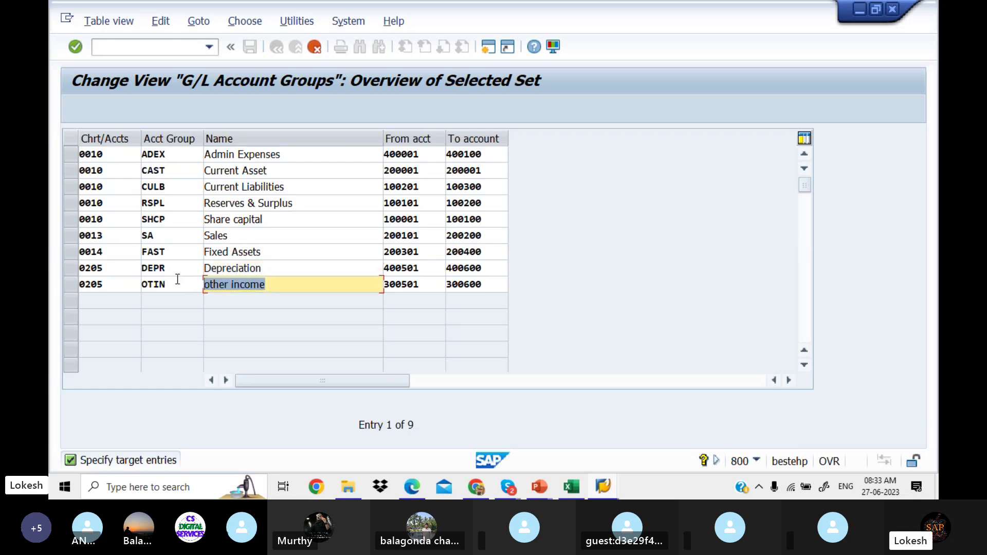
pyautogui.write('Other I')
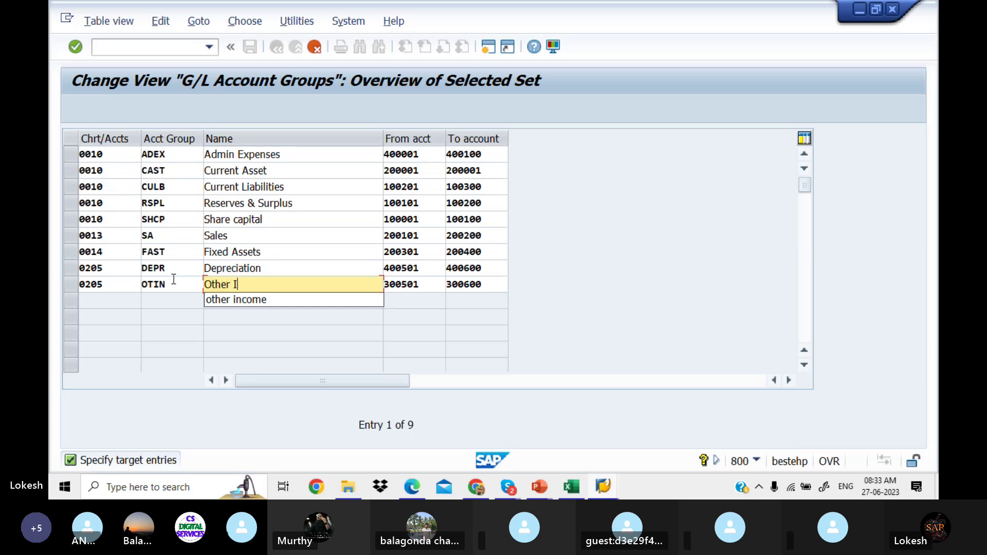
pyautogui.write('ncome')
pyautogui.click(300, 241)
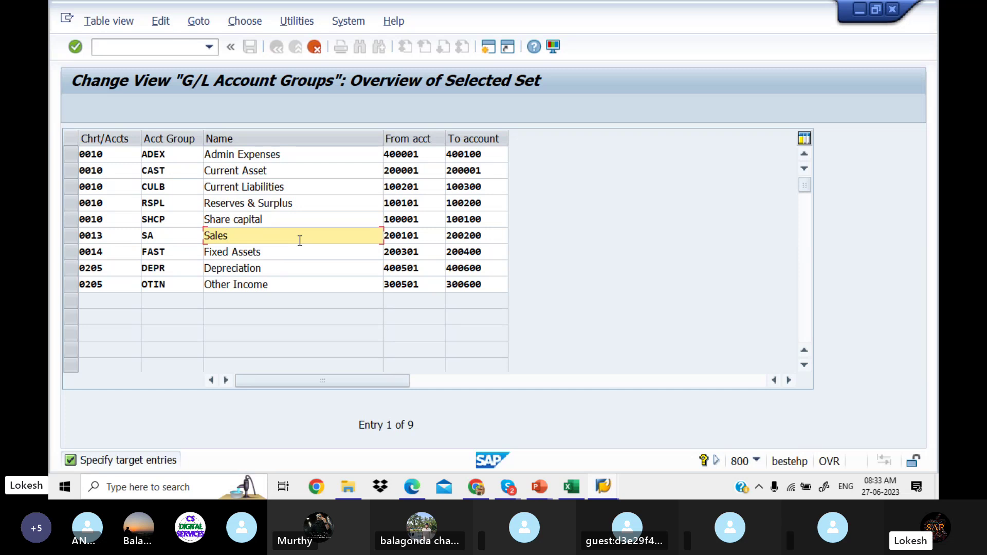
# Step: Check the ADEX range 400001–400100, then set the Current Asset range end to 200100
pyautogui.moveTo(429, 157); pyautogui.dragTo(385, 158)
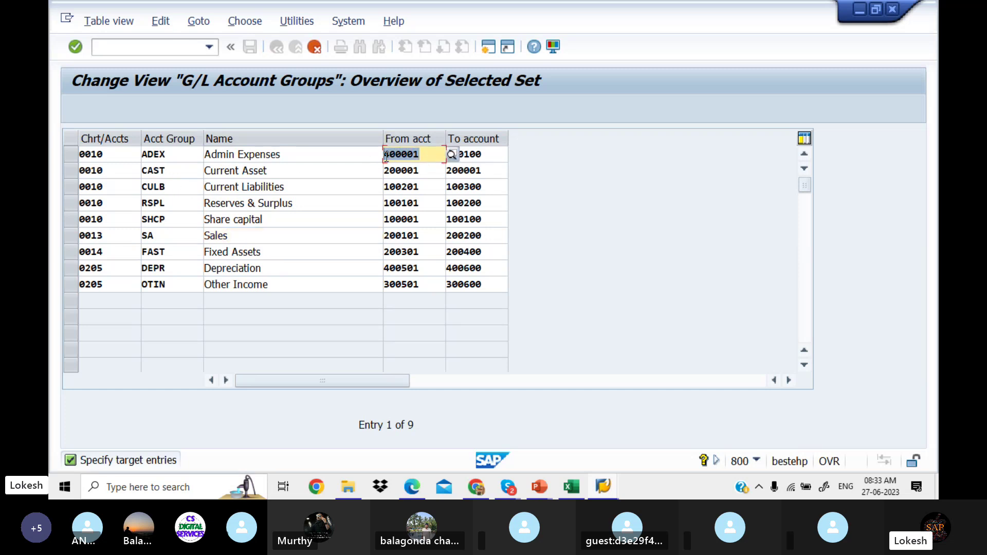
pyautogui.click(491, 154)
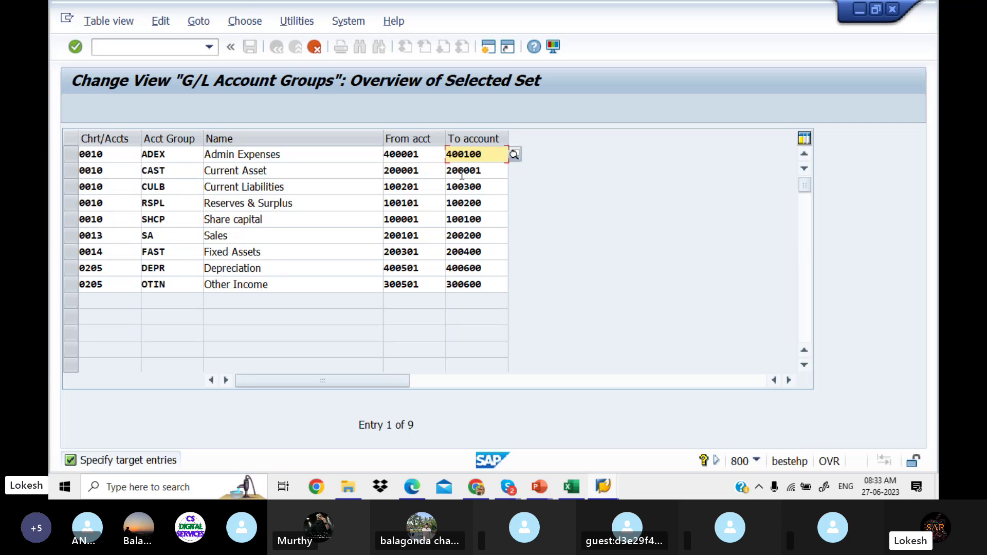
pyautogui.click(429, 173)
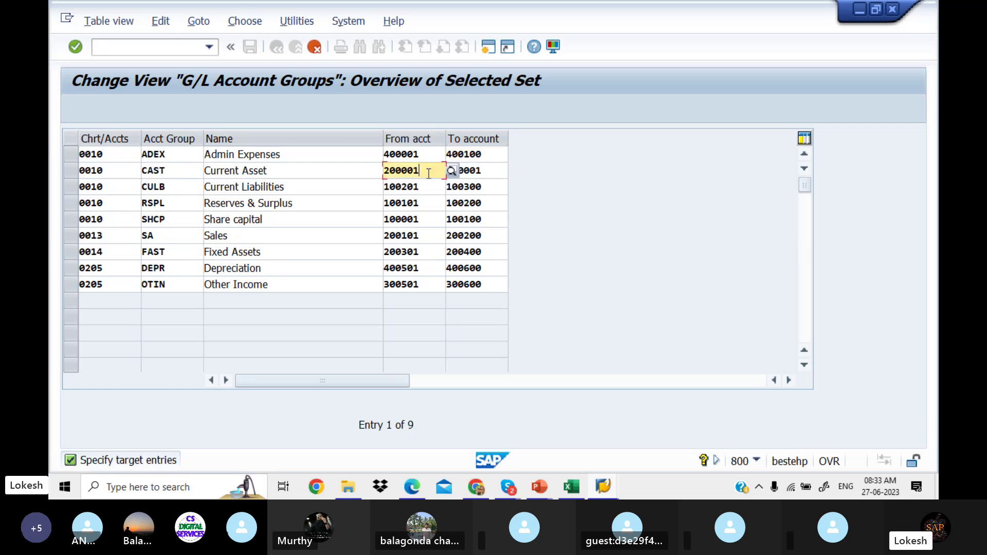
pyautogui.click(503, 171)
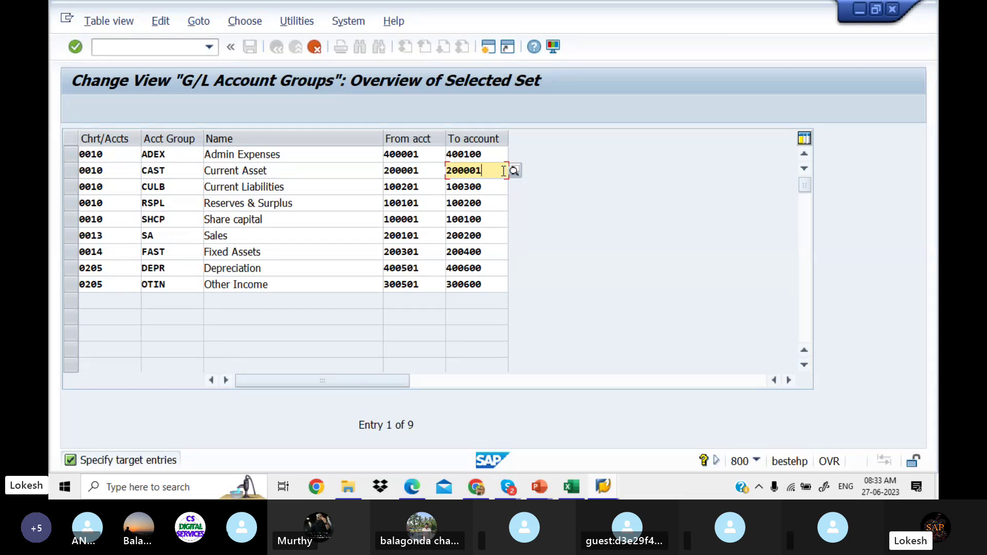
pyautogui.press('BackSpace')
pyautogui.press('BackSpace')
pyautogui.write('100')
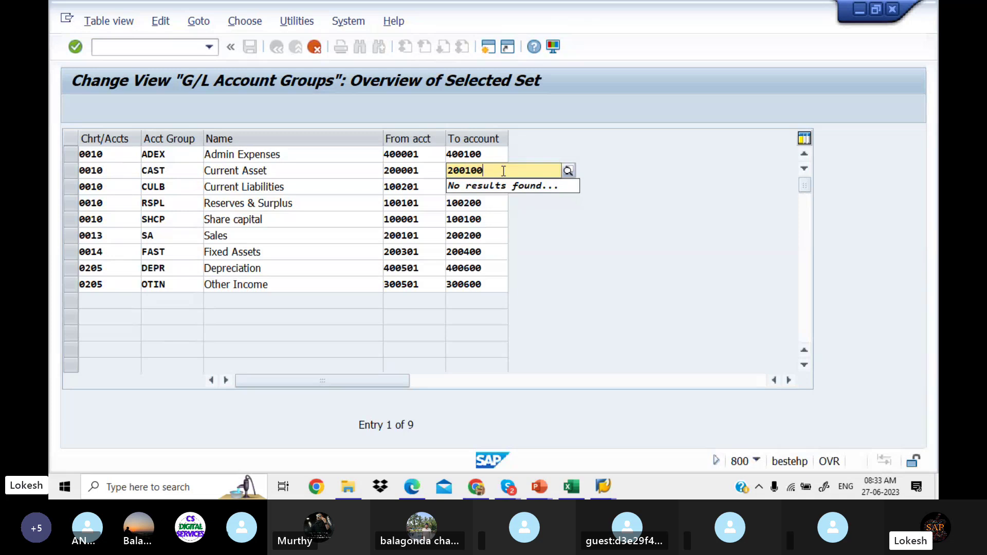
pyautogui.press('Tab')
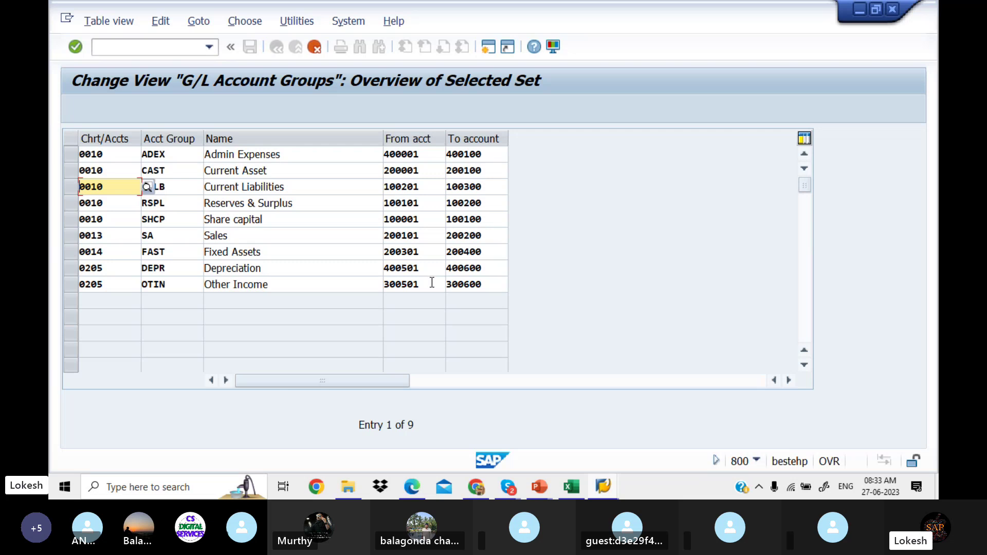
# Step: Change the chart of accounts to LIT1 for ADEX, Current Asset and Current Liabilities
pyautogui.click(108, 156)
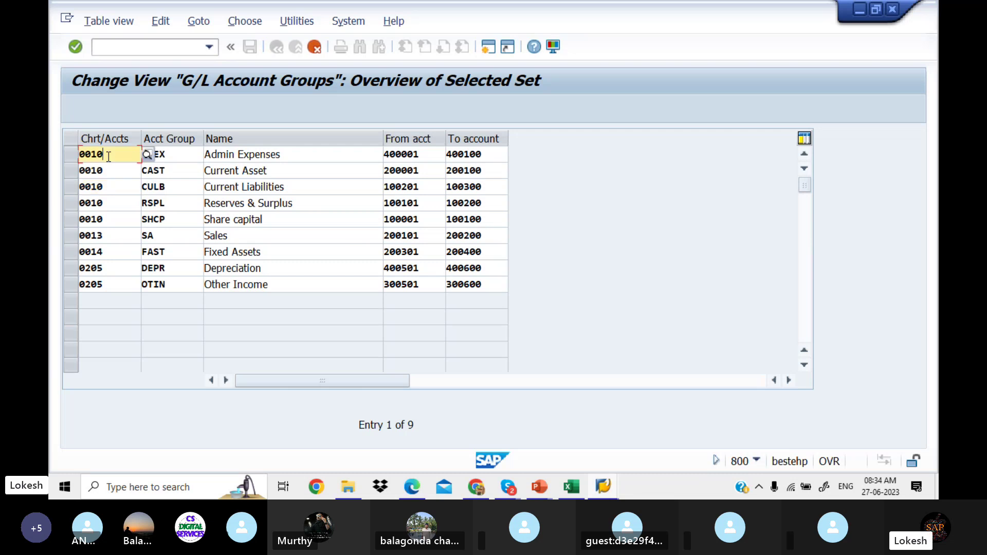
pyautogui.press('BackSpace')
pyautogui.press('BackSpace')
pyautogui.press('BackSpace')
pyautogui.press('BackSpace')
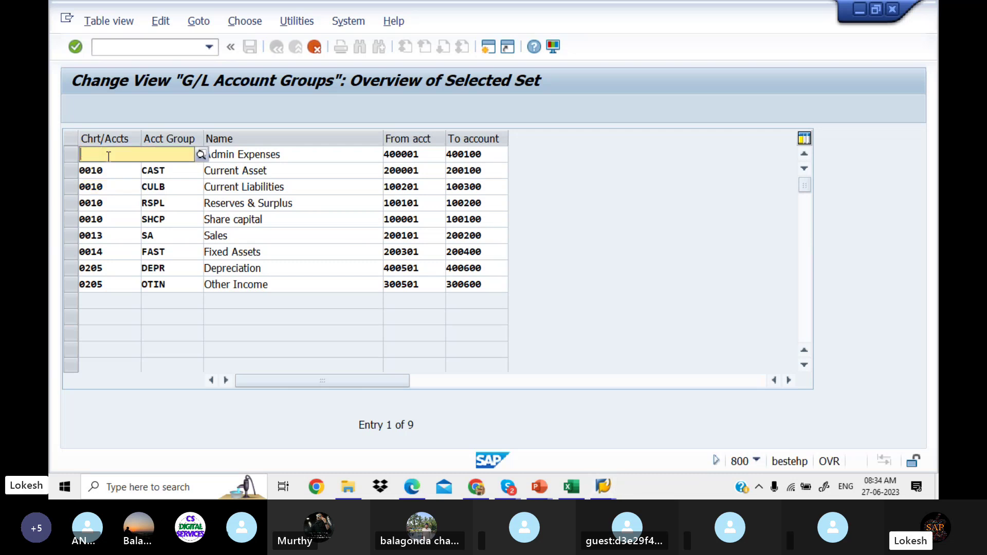
pyautogui.write('lit1')
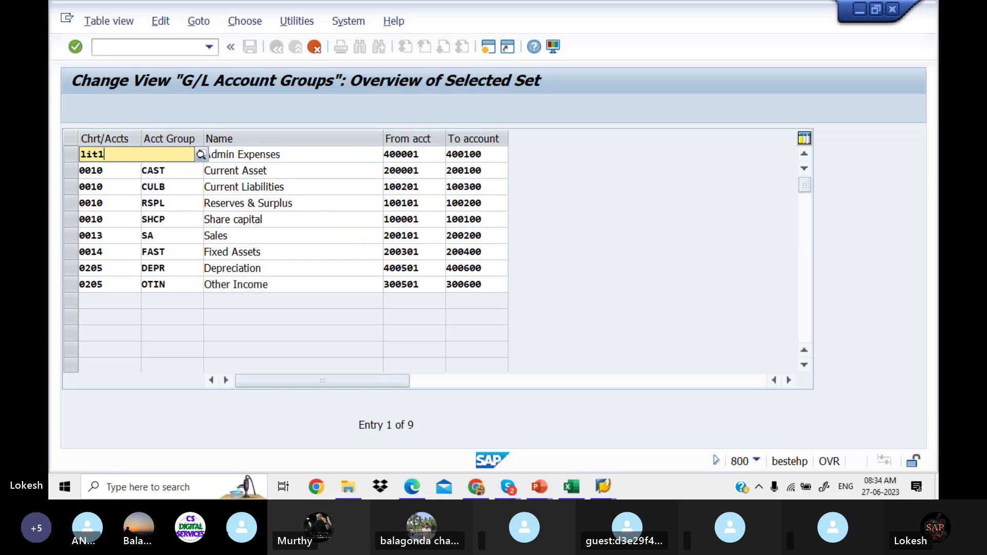
pyautogui.press('BackSpace')
pyautogui.press('BackSpace')
pyautogui.press('BackSpace')
pyautogui.press('BackSpace')
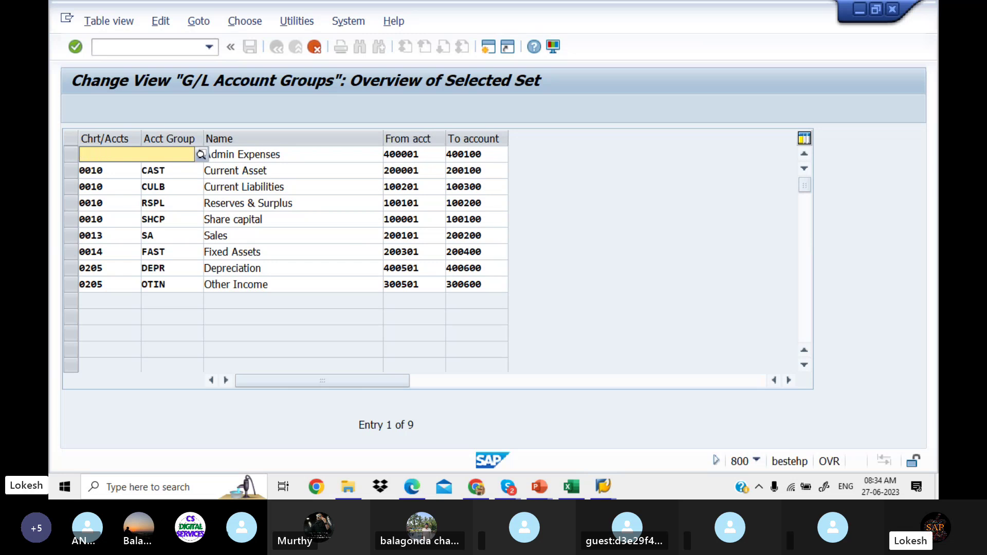
pyautogui.write('LIT1')
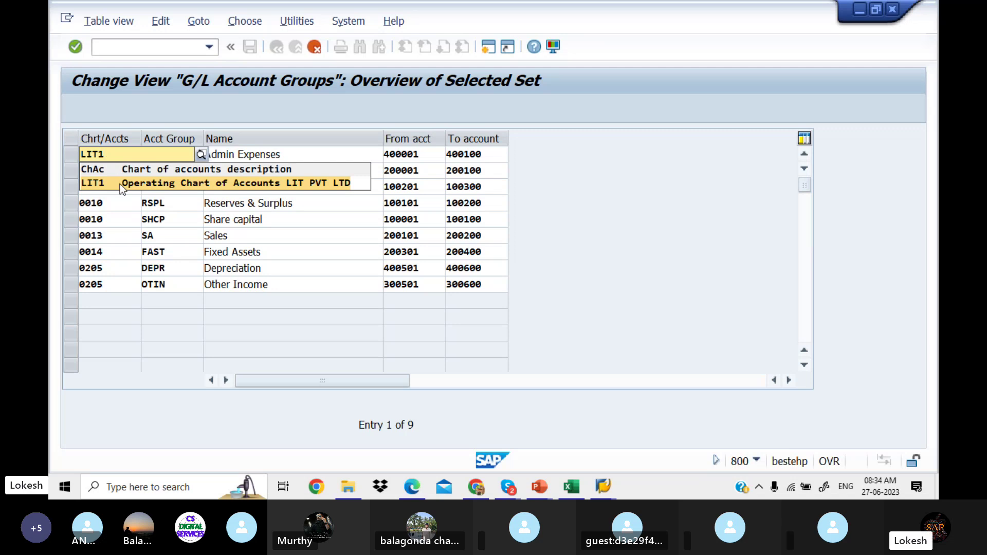
pyautogui.click(119, 184)
pyautogui.click(107, 171)
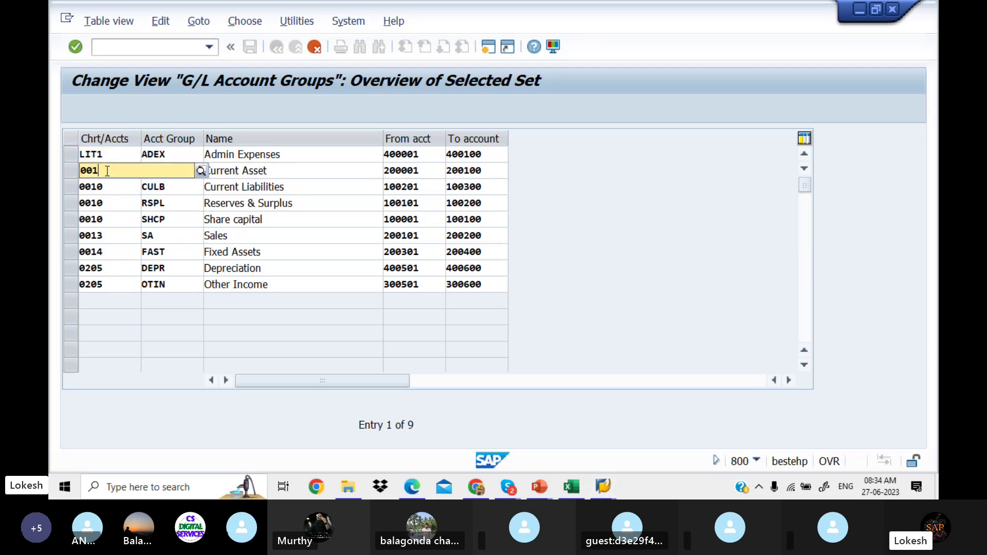
pyautogui.press('BackSpace')
pyautogui.press('BackSpace')
pyautogui.press('BackSpace')
pyautogui.press('BackSpace')
pyautogui.write('LIT1')
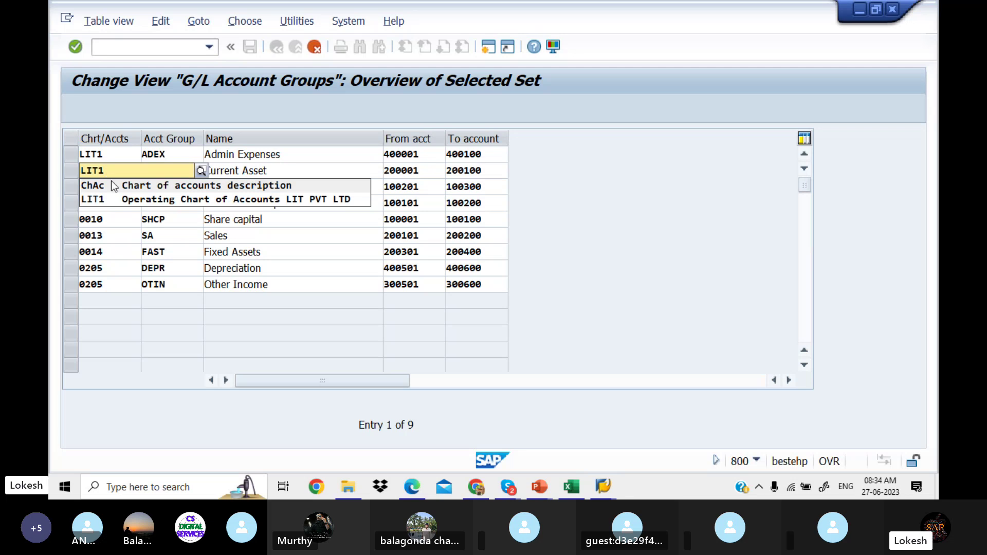
pyautogui.click(119, 198)
pyautogui.click(108, 188)
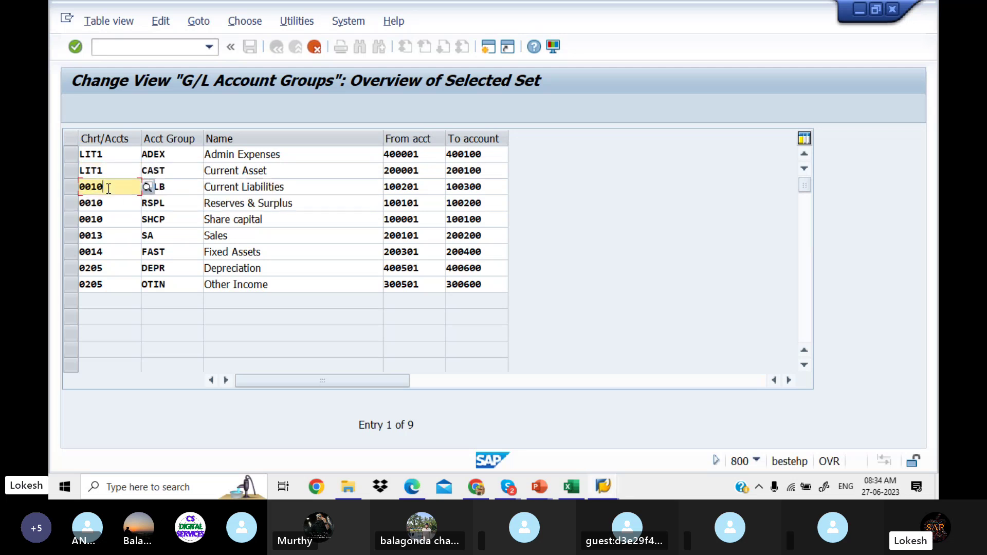
pyautogui.press('BackSpace')
pyautogui.press('BackSpace')
pyautogui.press('BackSpace')
pyautogui.press('BackSpace')
pyautogui.write('LIT1')
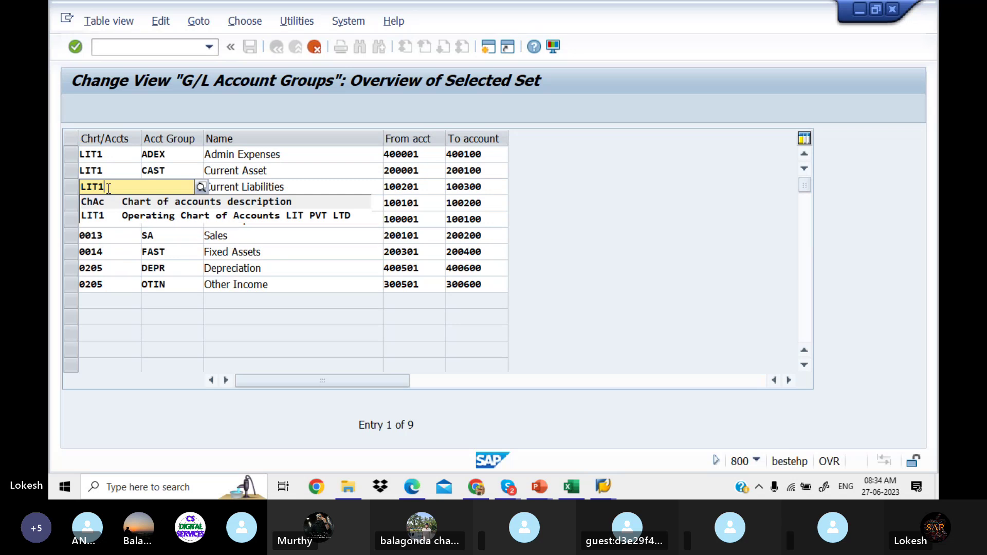
pyautogui.click(124, 215)
# Step: Set chart of accounts LIT1 for Reserves & Surplus, Share capital and Sales
pyautogui.click(115, 205)
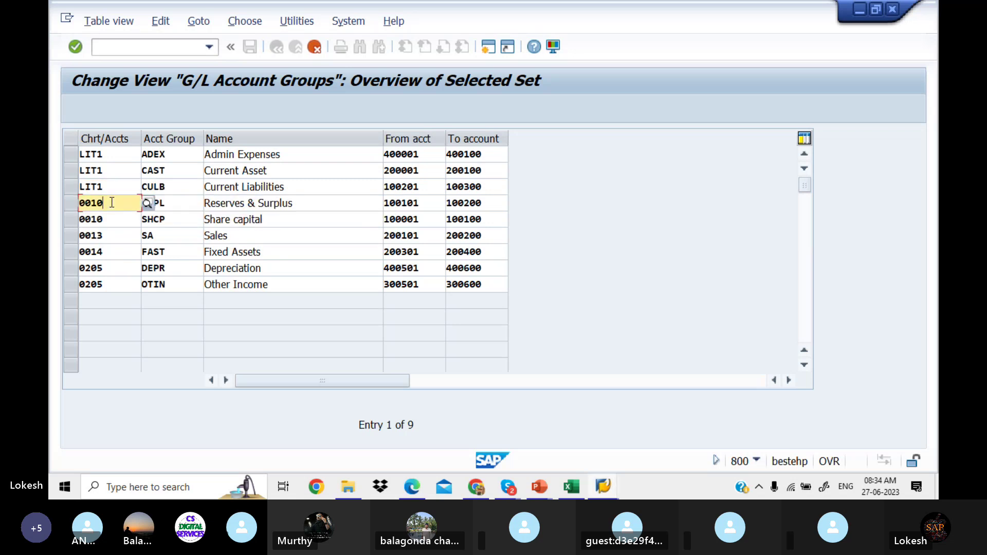
pyautogui.press('BackSpace')
pyautogui.press('BackSpace')
pyautogui.press('BackSpace')
pyautogui.press('BackSpace')
pyautogui.write('LIT')
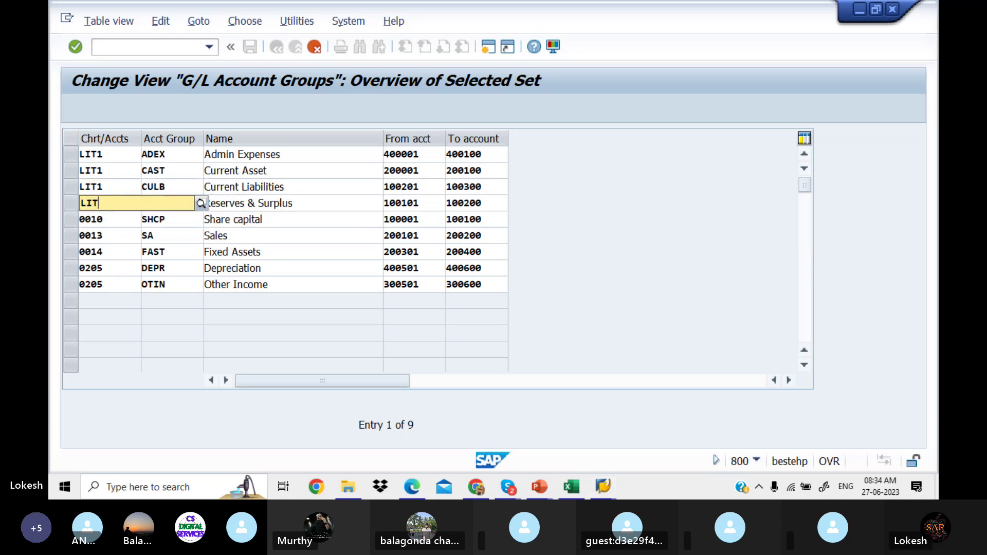
pyautogui.write('1')
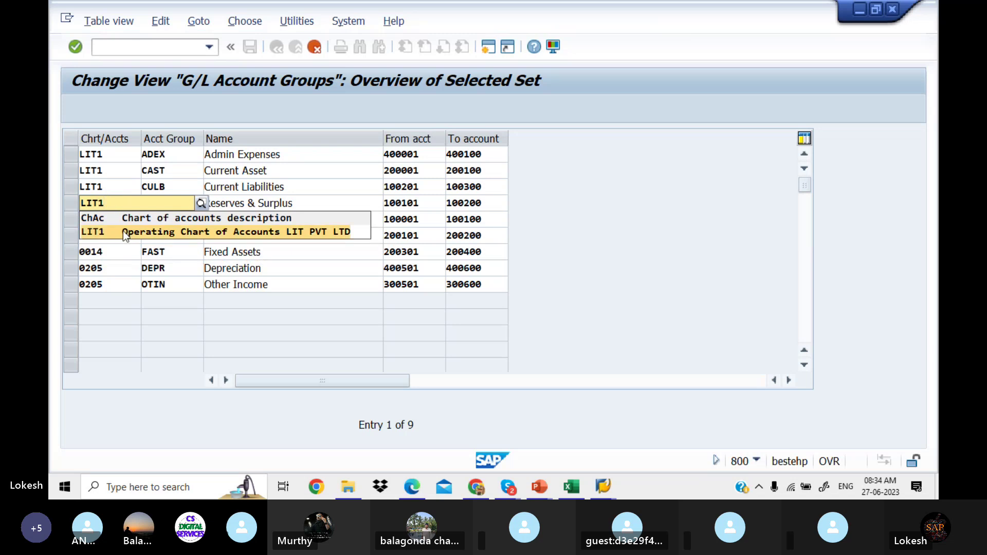
pyautogui.click(123, 233)
pyautogui.click(114, 219)
pyautogui.press('BackSpace')
pyautogui.press('BackSpace')
pyautogui.press('BackSpace')
pyautogui.press('BackSpace')
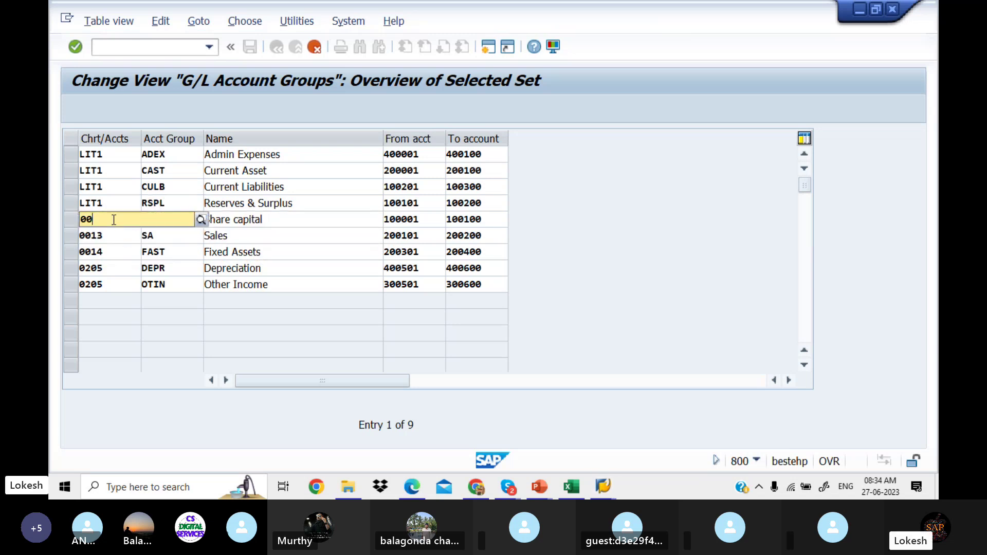
pyautogui.write('LIT')
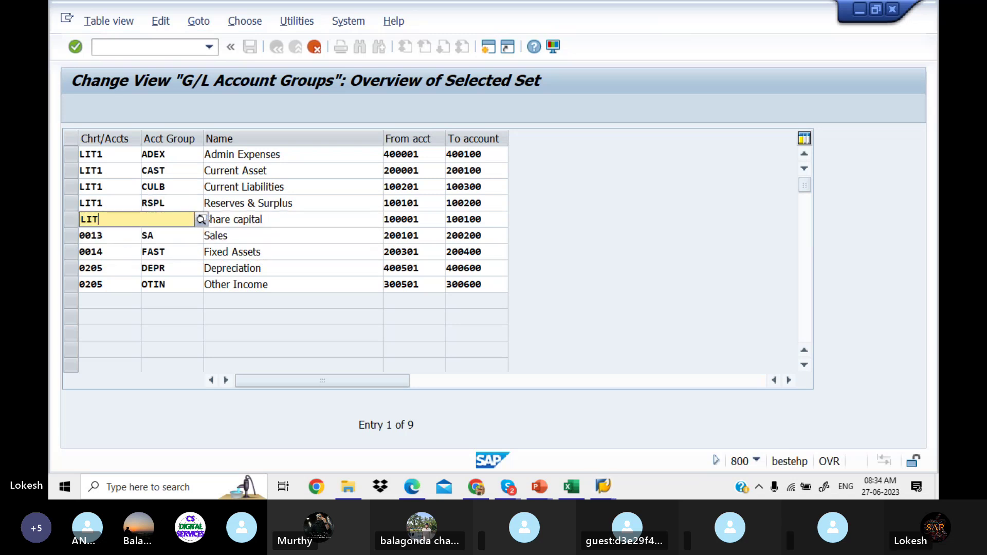
pyautogui.write('1')
pyautogui.click(126, 249)
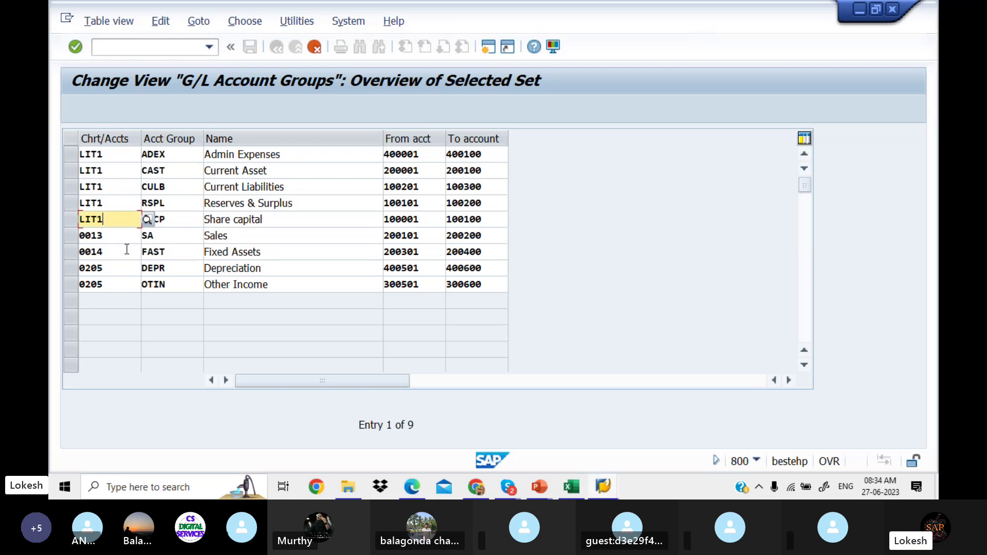
pyautogui.click(106, 235)
pyautogui.press('BackSpace')
pyautogui.press('BackSpace')
pyautogui.press('BackSpace')
pyautogui.press('BackSpace')
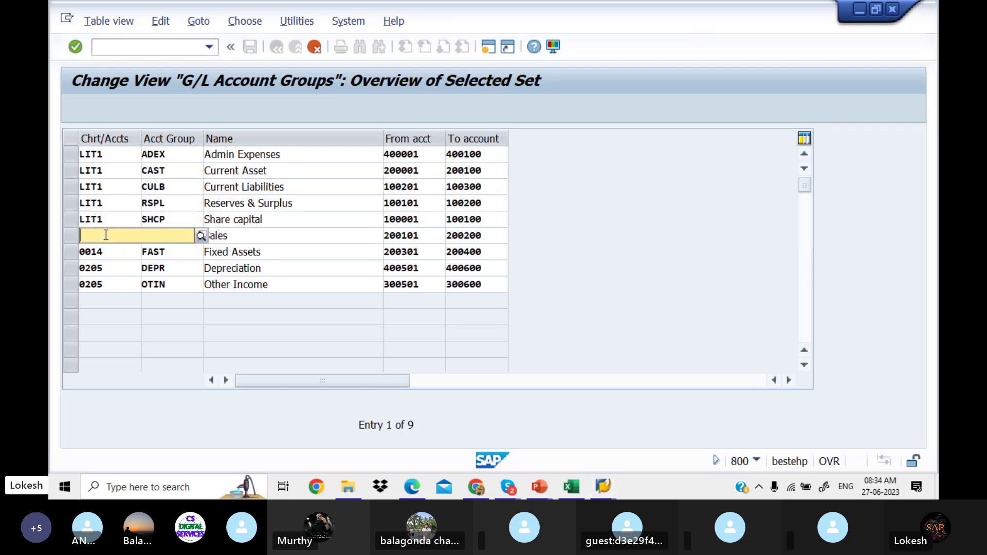
pyautogui.write('LIT1')
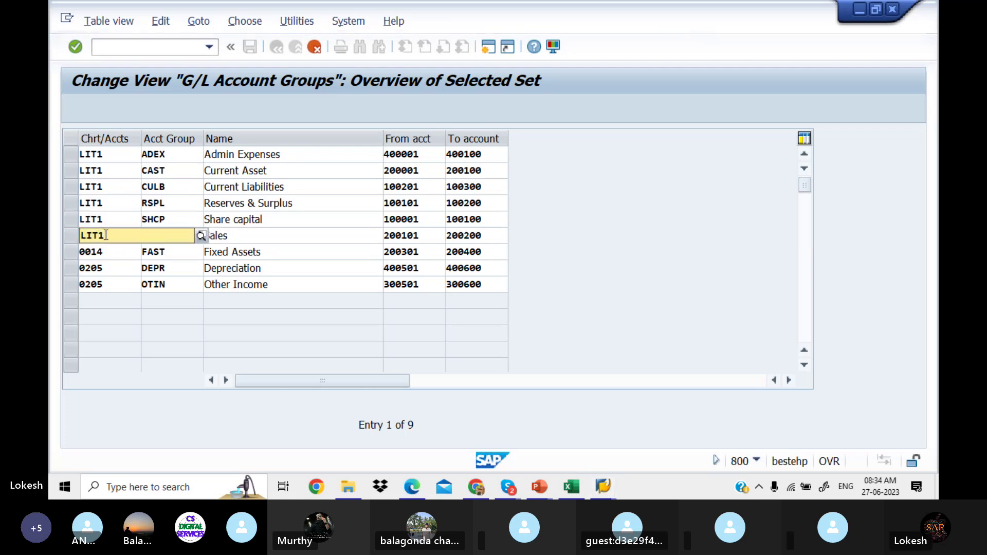
pyautogui.click(115, 258)
# Step: Set LIT1 for Fixed Assets, Depreciation and Other Income, and confirm the entries
pyautogui.click(111, 252)
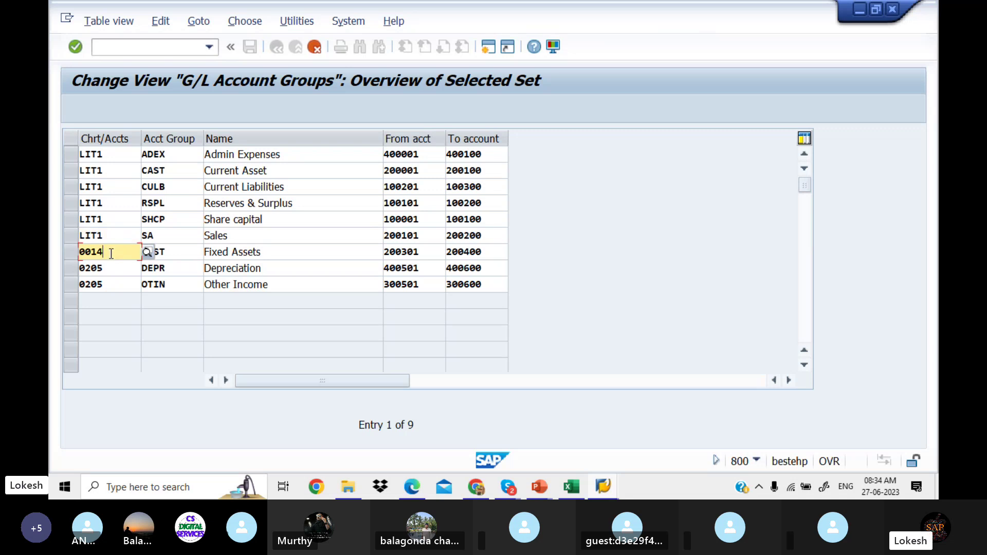
pyautogui.press('BackSpace')
pyautogui.press('BackSpace')
pyautogui.press('BackSpace')
pyautogui.press('BackSpace')
pyautogui.write('LIT')
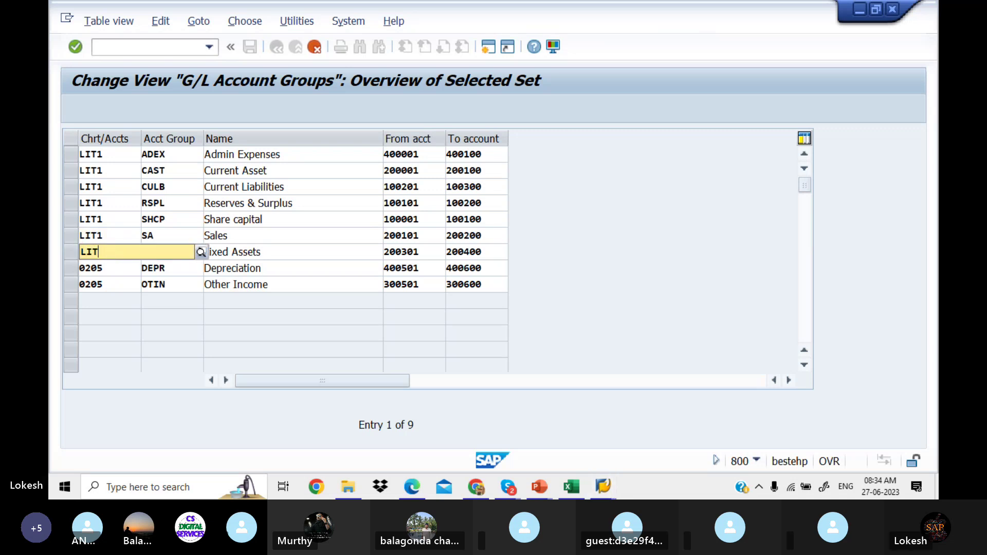
pyautogui.write('1')
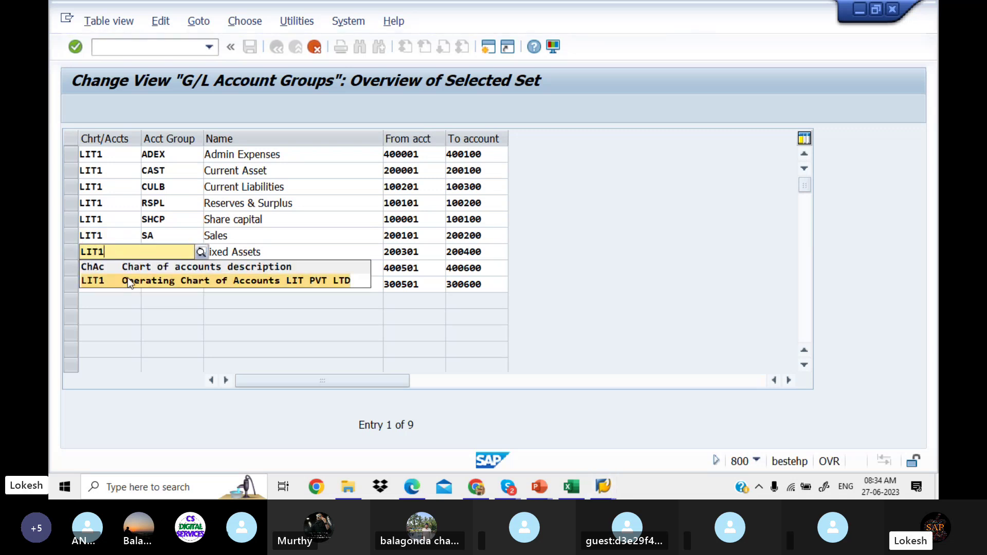
pyautogui.click(114, 277)
pyautogui.click(113, 268)
pyautogui.press('BackSpace')
pyautogui.press('BackSpace')
pyautogui.press('BackSpace')
pyautogui.press('BackSpace')
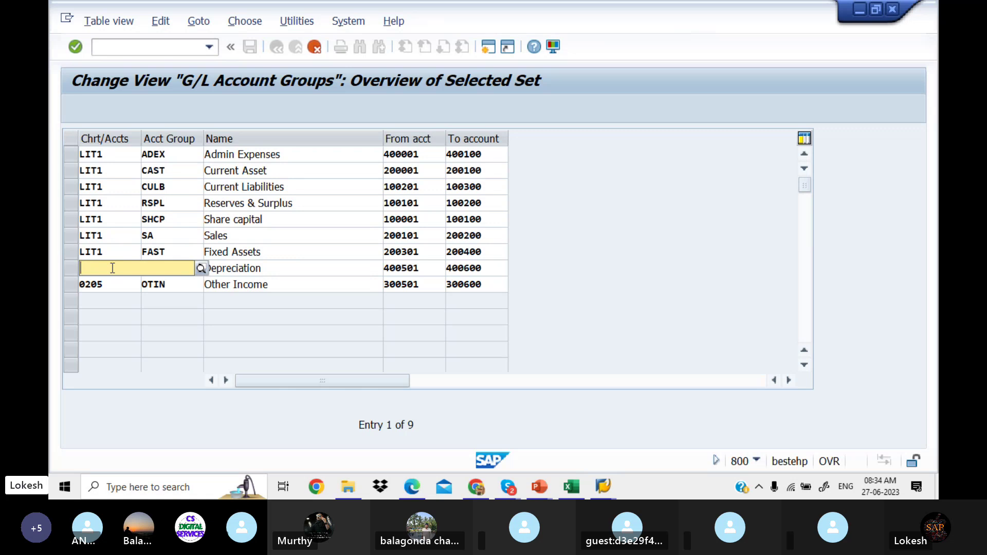
pyautogui.write('LIT1')
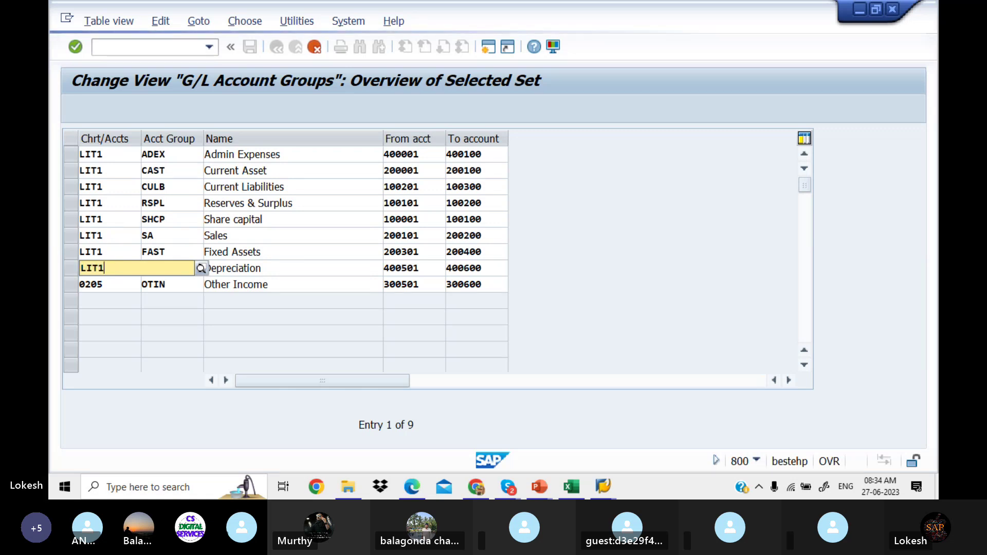
pyautogui.click(126, 297)
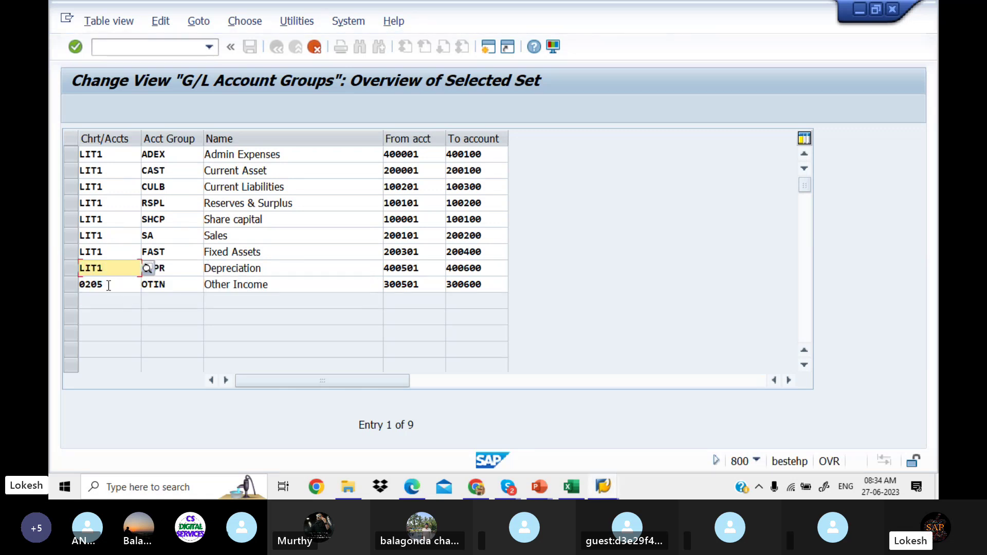
pyautogui.click(109, 285)
pyautogui.press('BackSpace')
pyautogui.press('BackSpace')
pyautogui.press('BackSpace')
pyautogui.press('BackSpace')
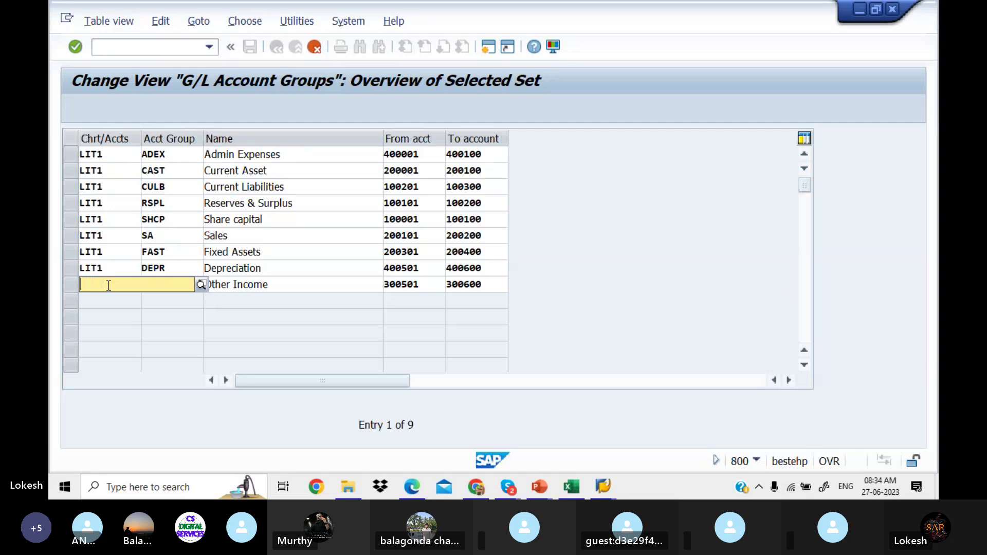
pyautogui.write('LIT1')
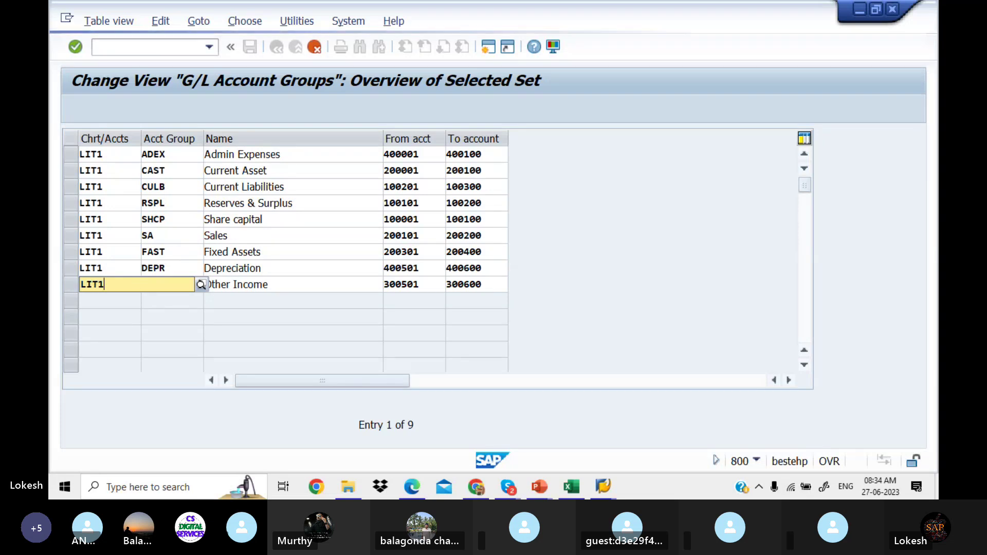
pyautogui.click(125, 312)
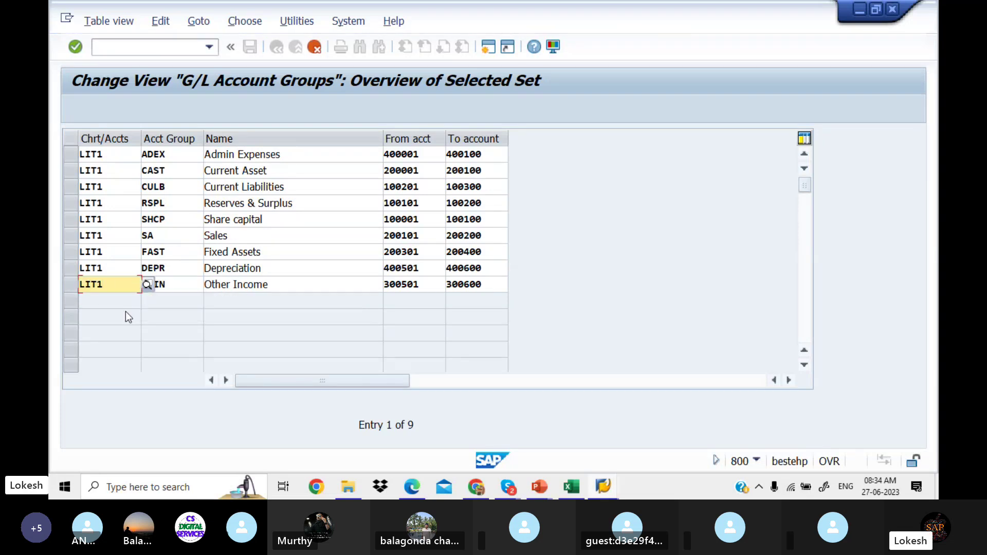
pyautogui.press('Return')
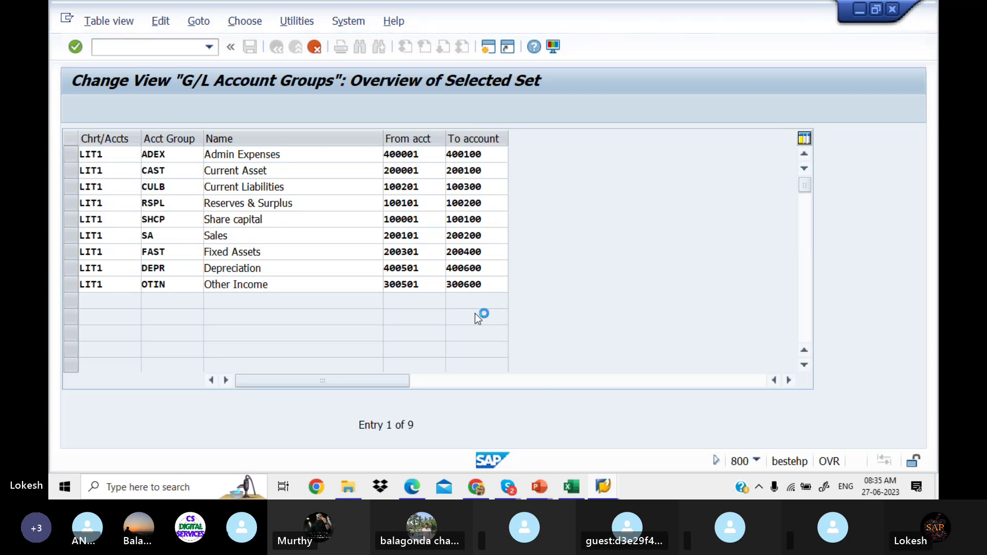
pyautogui.moveTo(606, 486)
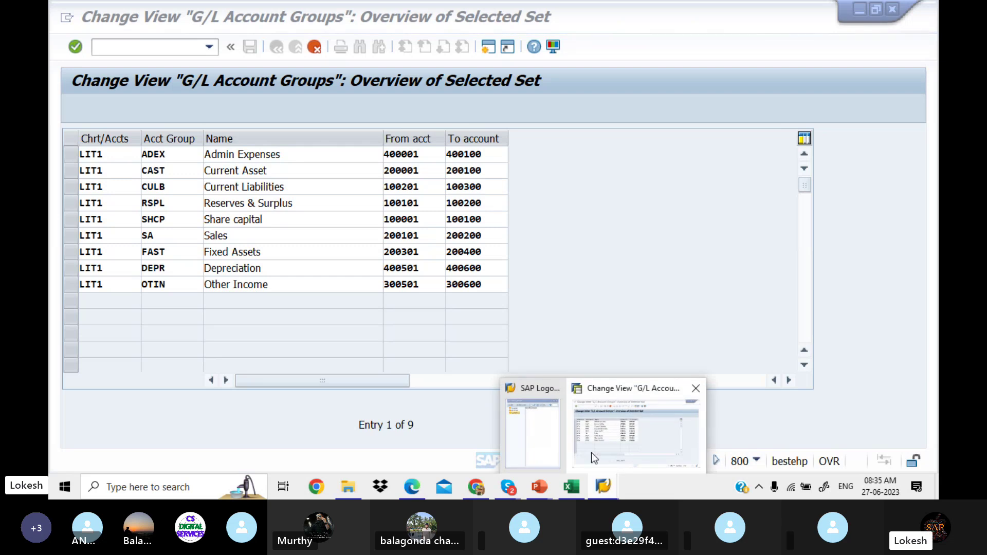
pyautogui.moveTo(547, 422)
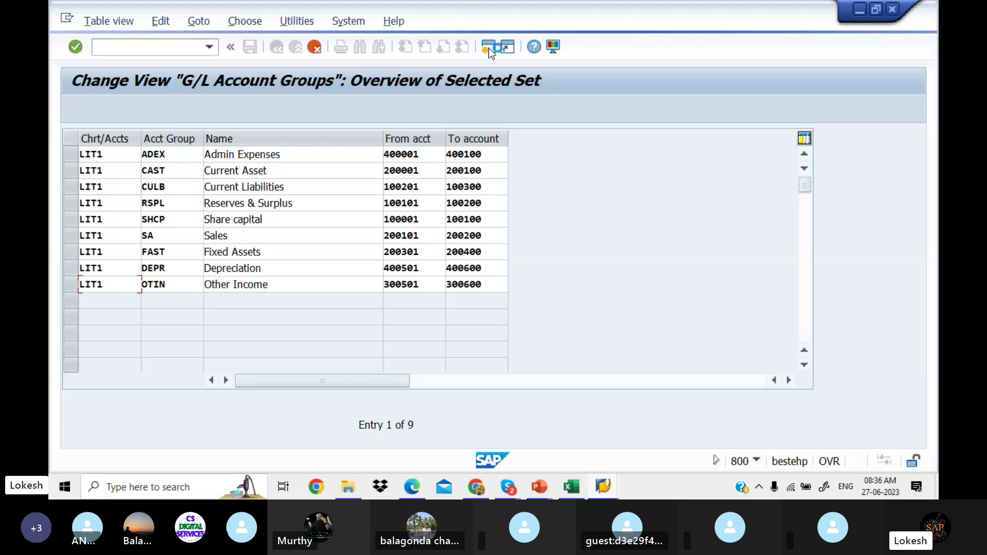
# Step: Log back on to the LOKESH EHP7 system with the user name and password
pyautogui.click(603, 487)
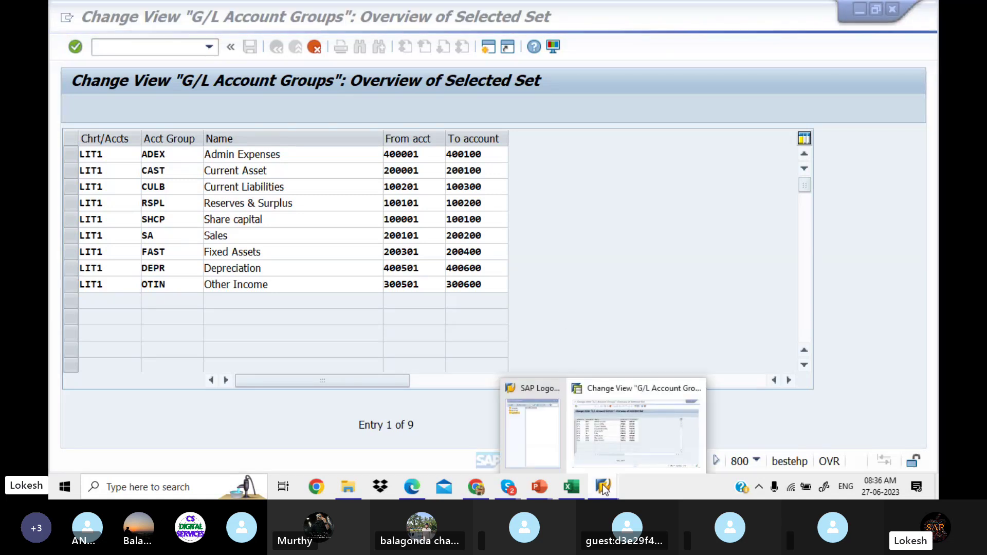
pyautogui.click(551, 439)
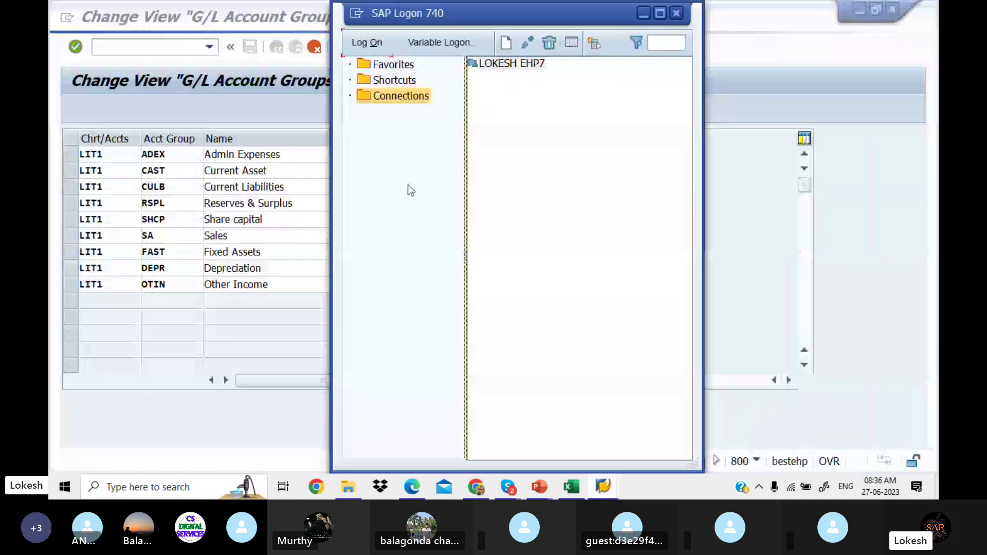
pyautogui.click(381, 43)
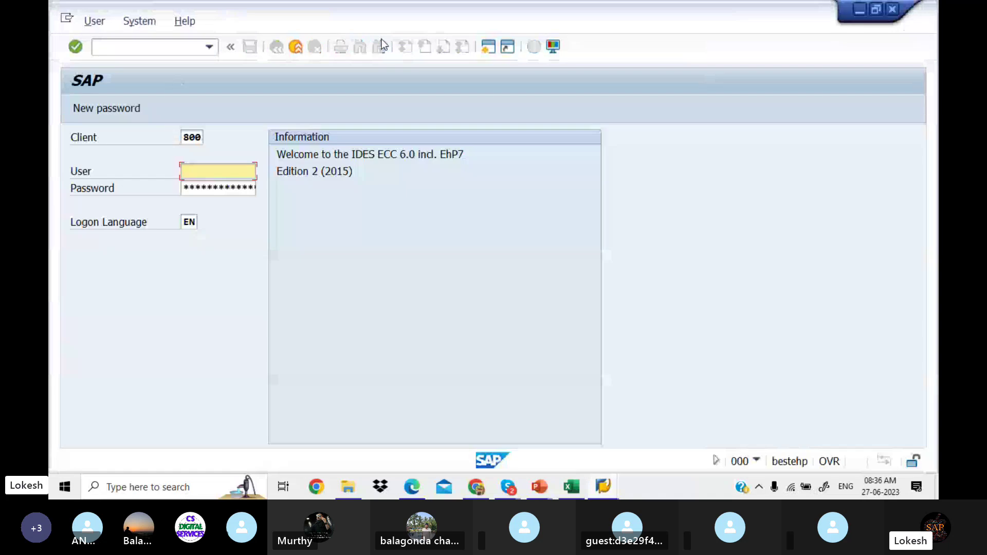
pyautogui.write('F')
pyautogui.press('Down')
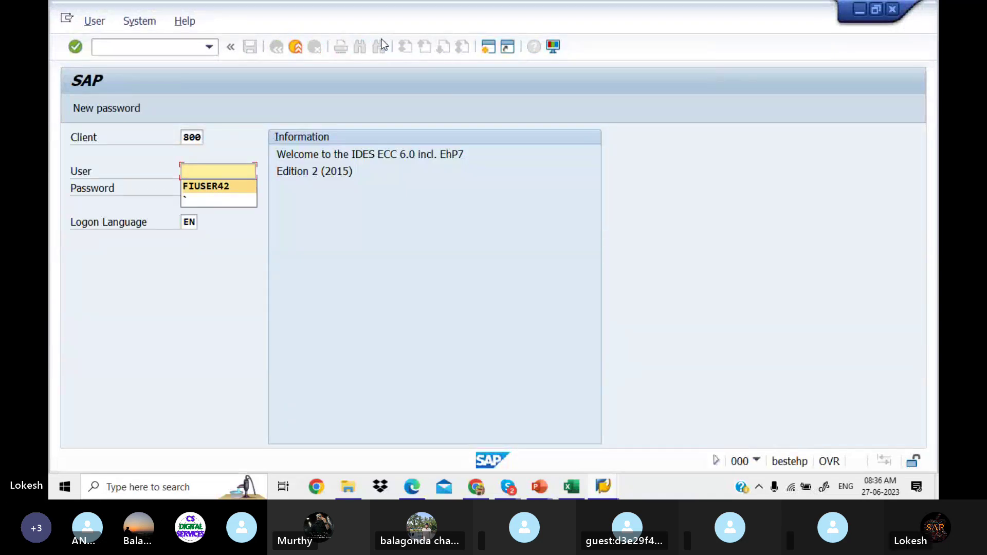
pyautogui.press('Tab')
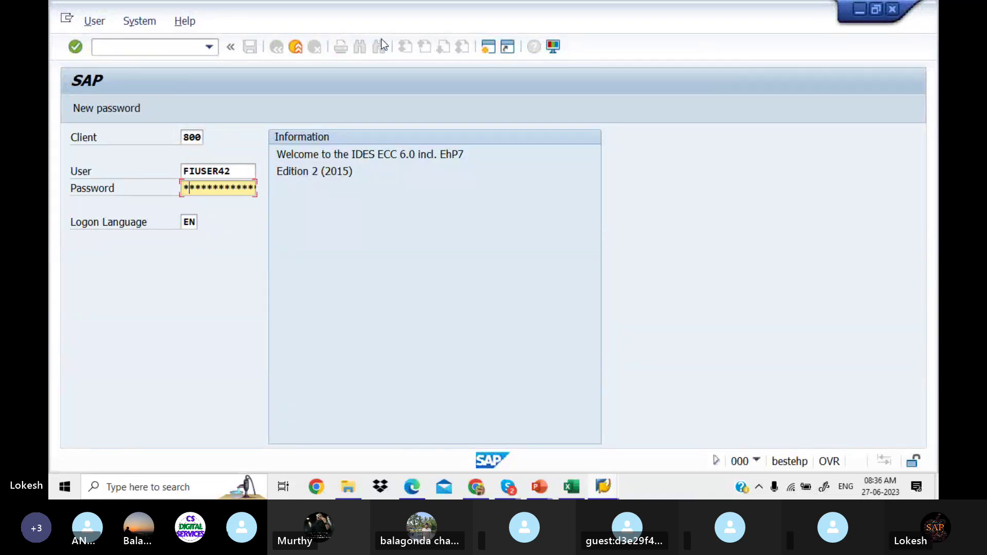
pyautogui.write('**')
pyautogui.press('Return')
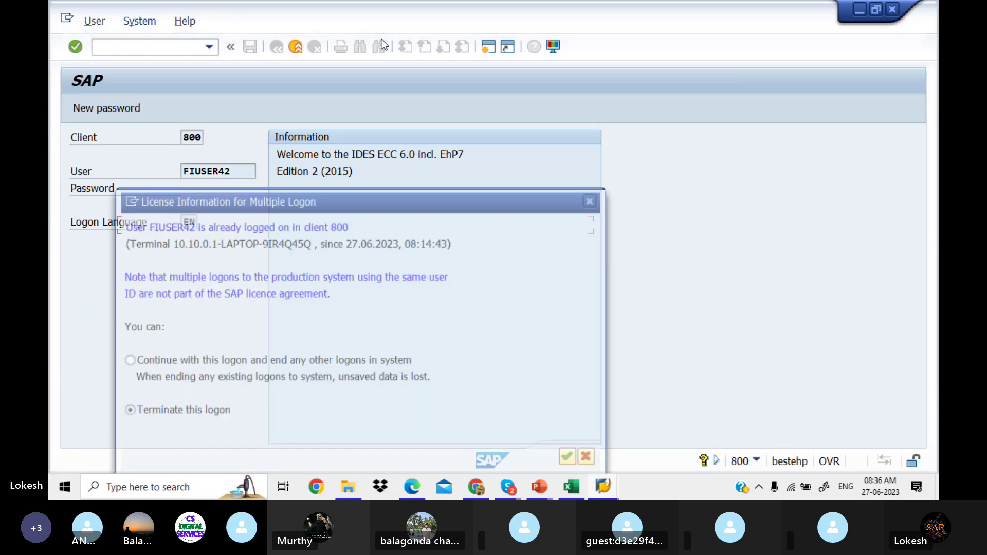
# Step: Continue this logon, ending other sessions, and run transaction OBD4
pyautogui.click(126, 361)
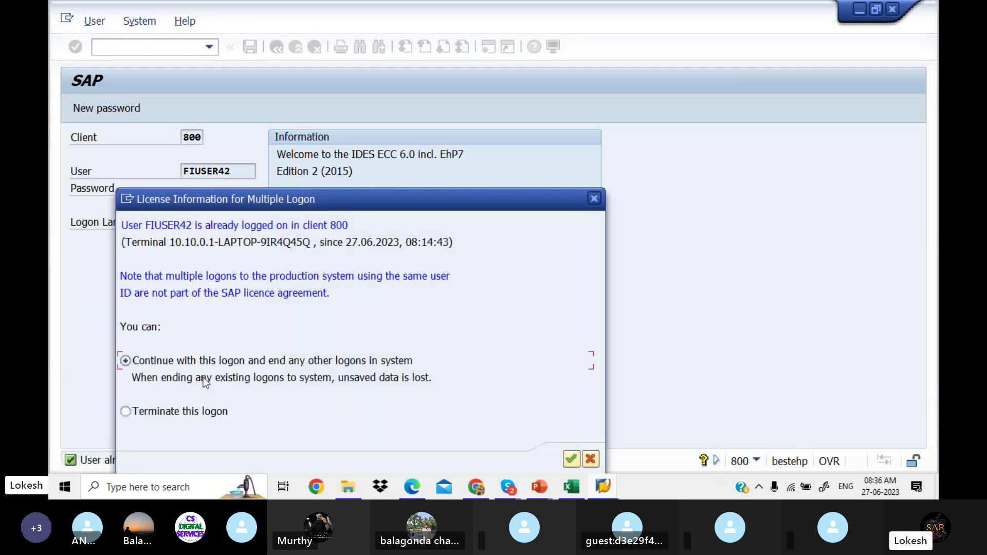
pyautogui.click(572, 458)
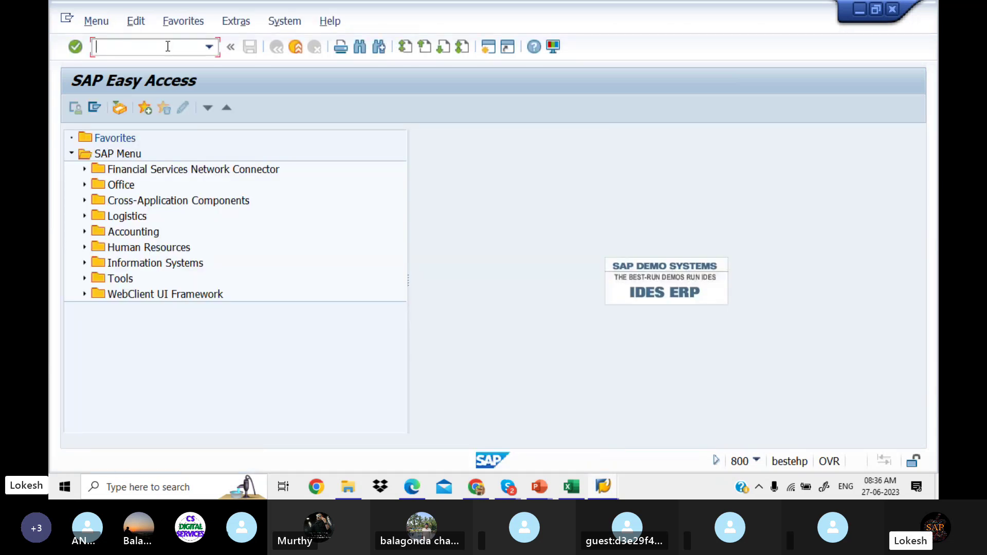
pyautogui.write('OB')
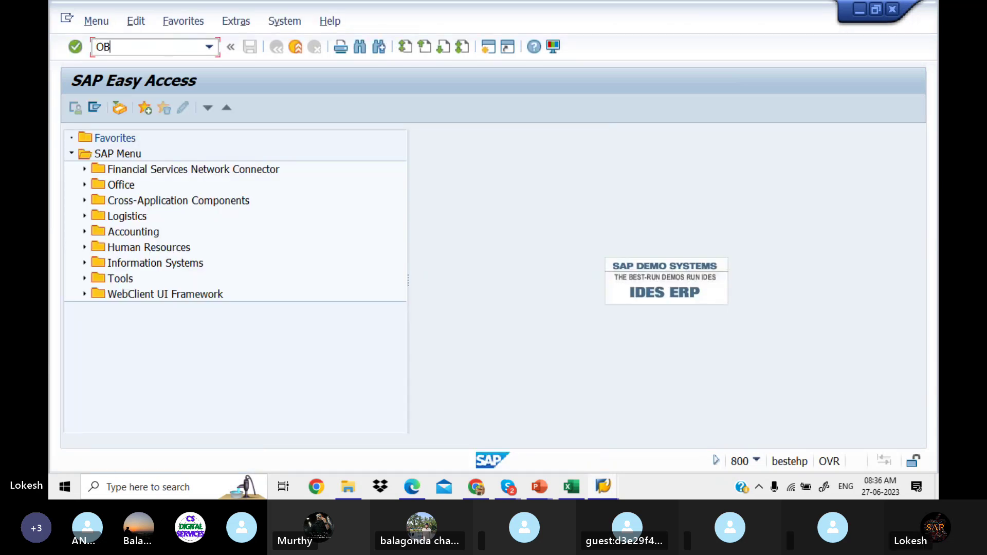
pyautogui.write('D4')
pyautogui.press('Return')
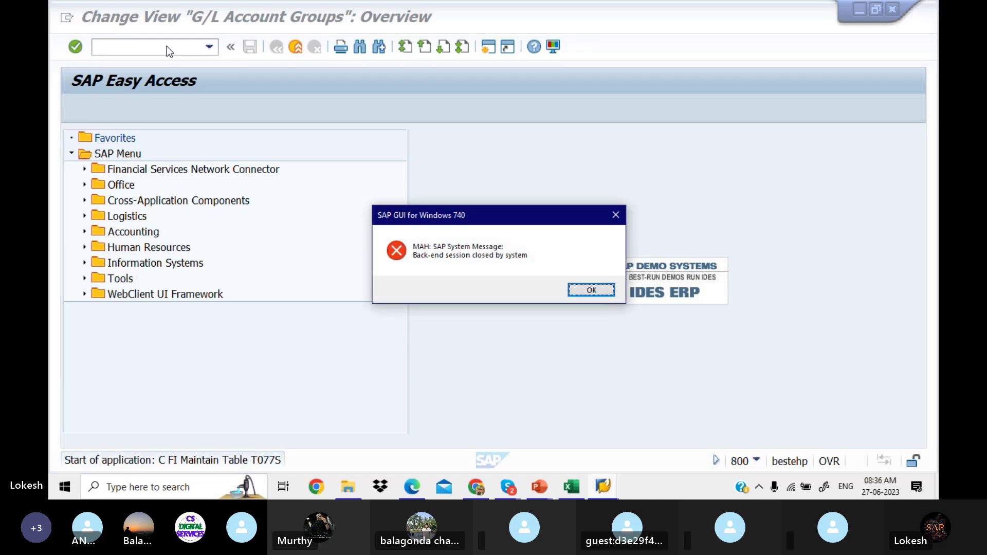
# Step: Dismiss the session-closed message and scroll to chart 0014's account groups
pyautogui.click(599, 289)
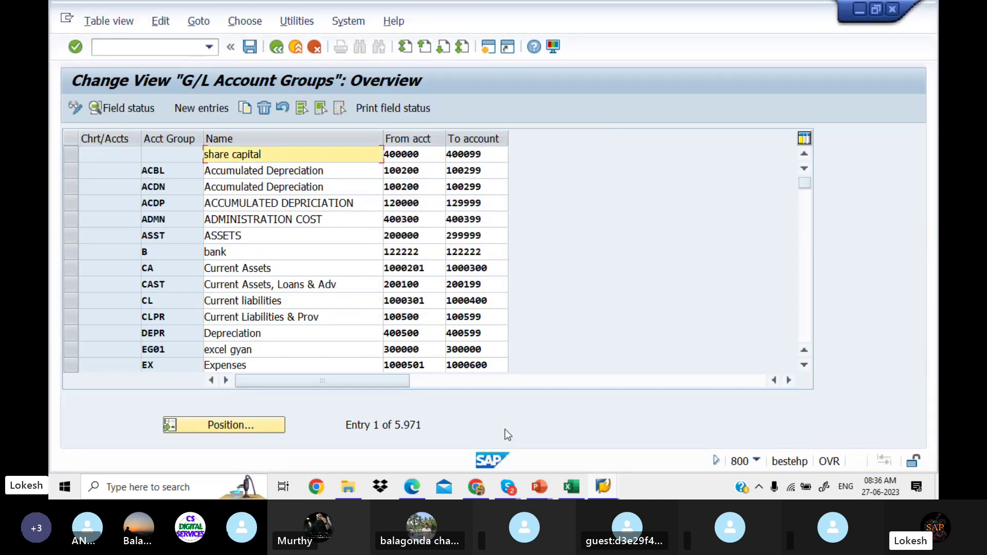
pyautogui.click(810, 293)
pyautogui.click(809, 292)
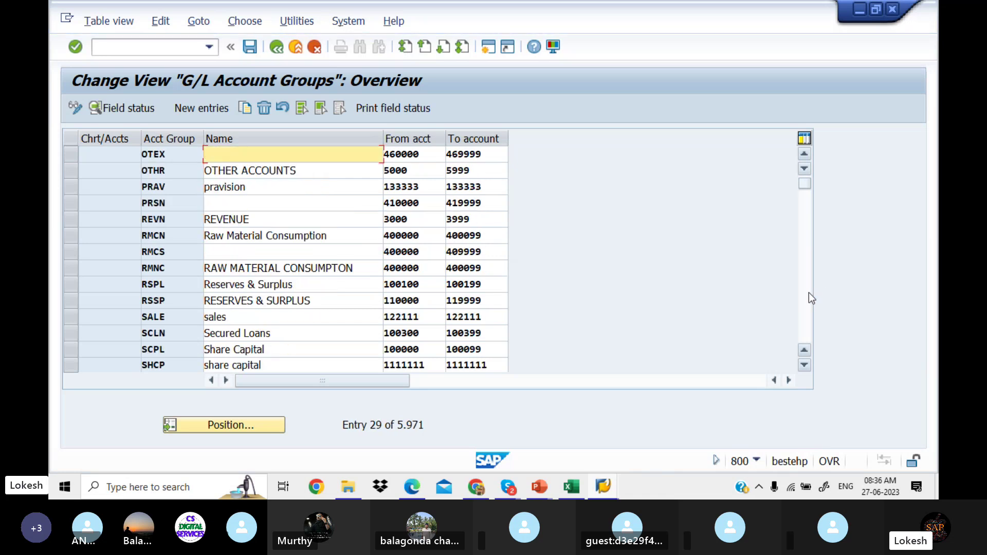
pyautogui.click(809, 292)
pyautogui.click(809, 293)
pyautogui.click(809, 292)
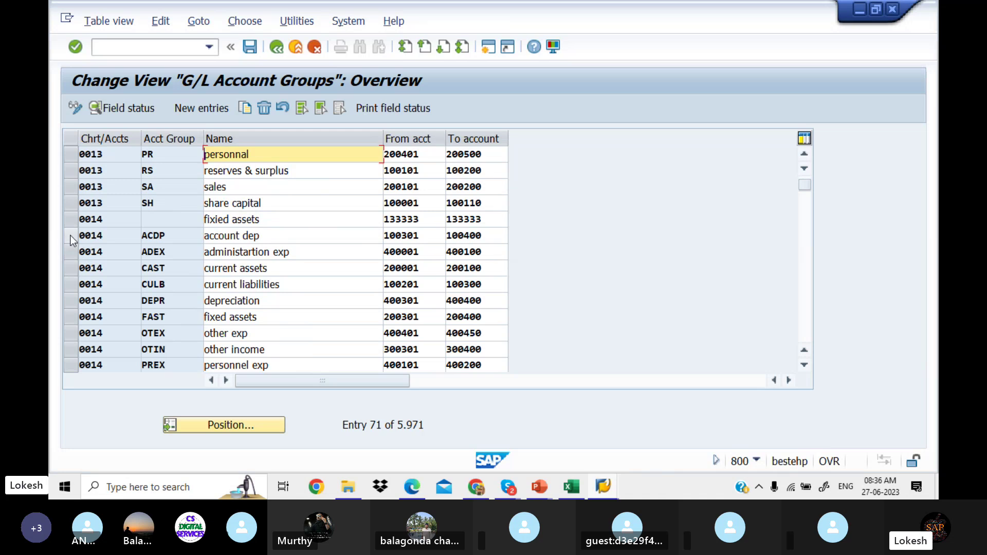
# Step: Select the seven chart 0014 groups from ADEX through OTIN
pyautogui.click(73, 253)
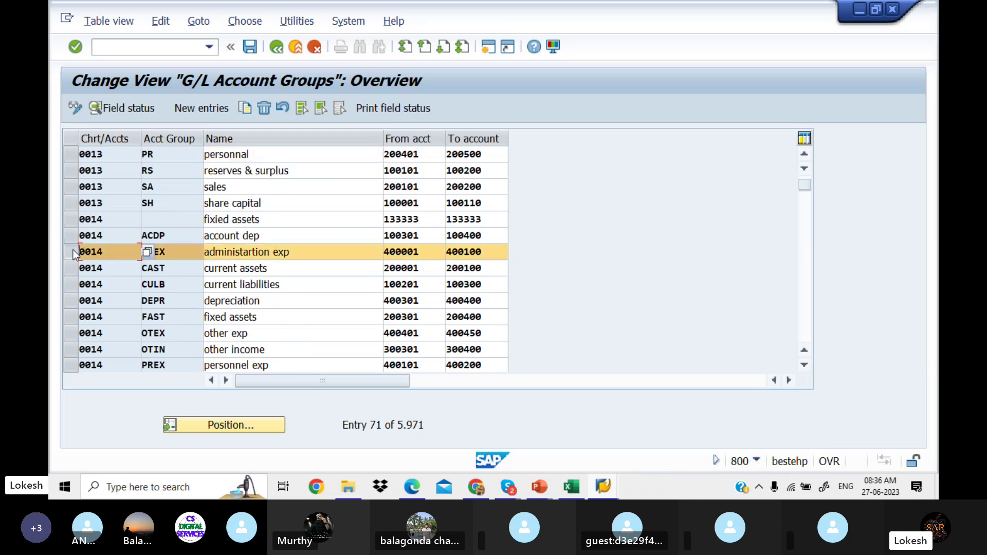
pyautogui.click(73, 266)
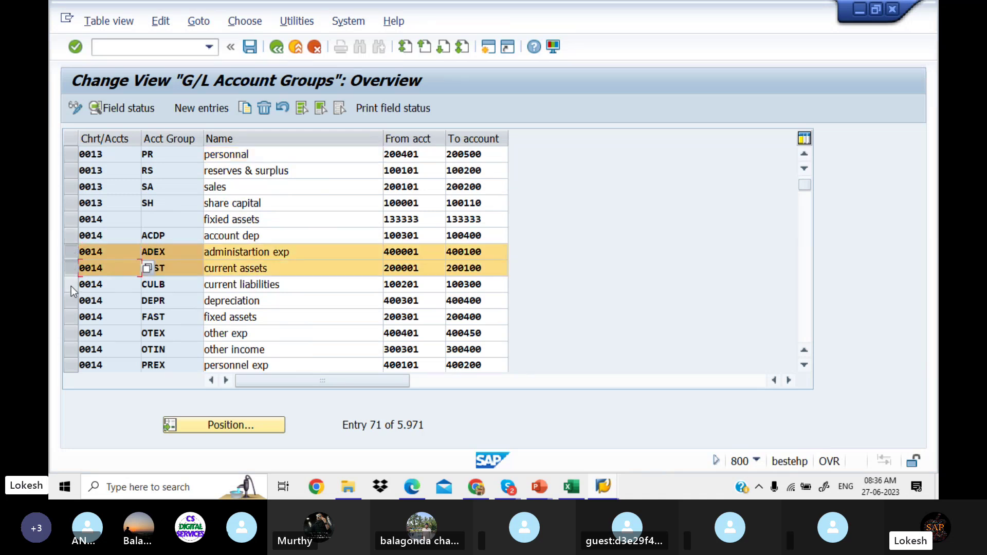
pyautogui.click(71, 285)
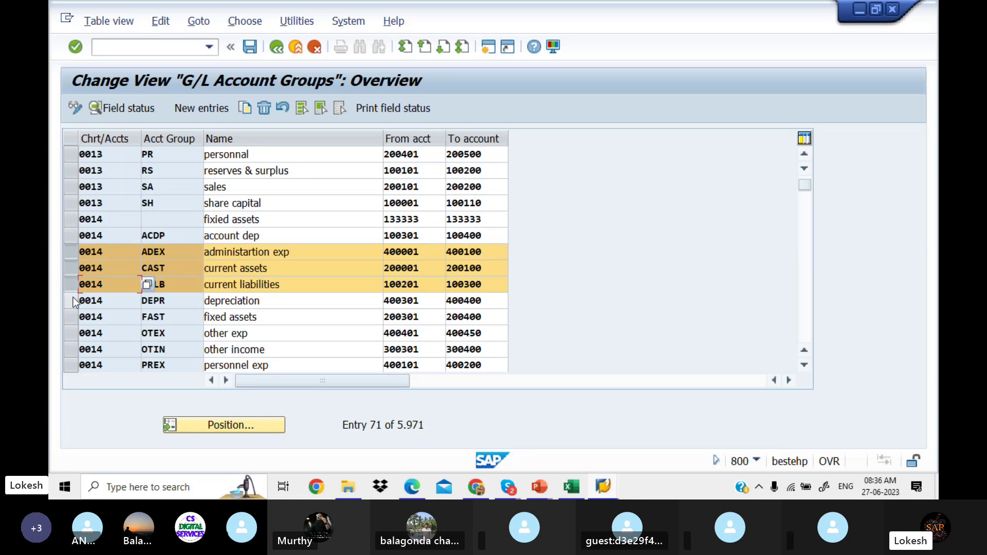
pyautogui.click(73, 302)
pyautogui.click(73, 320)
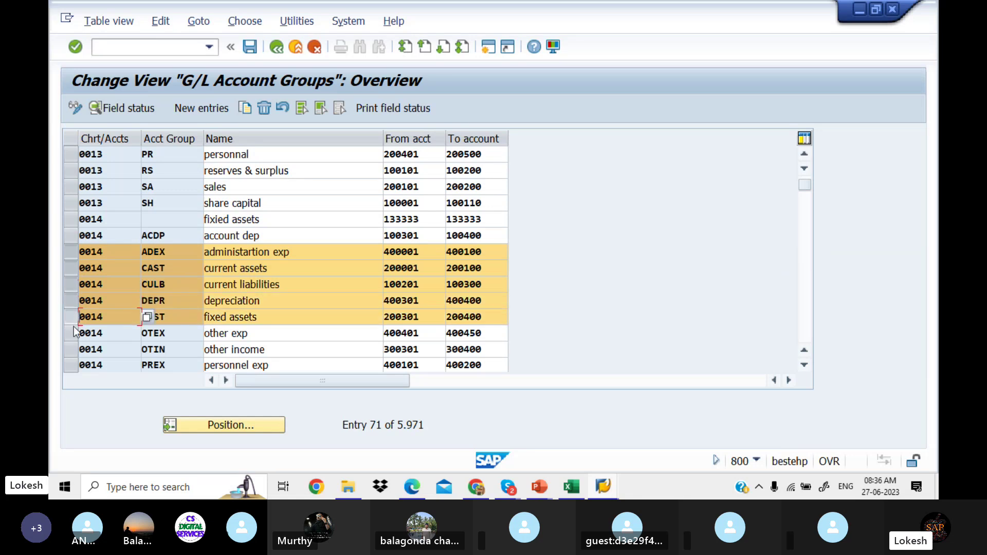
pyautogui.click(73, 337)
pyautogui.click(73, 351)
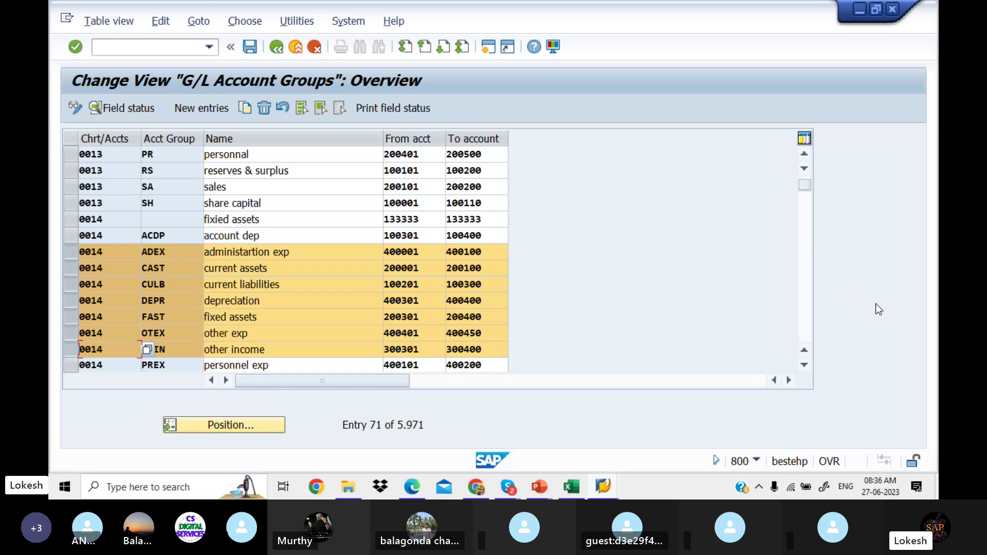
# Step: Add the 0020 Reserves & surplus group and copy the selection as new entries
pyautogui.click(804, 303)
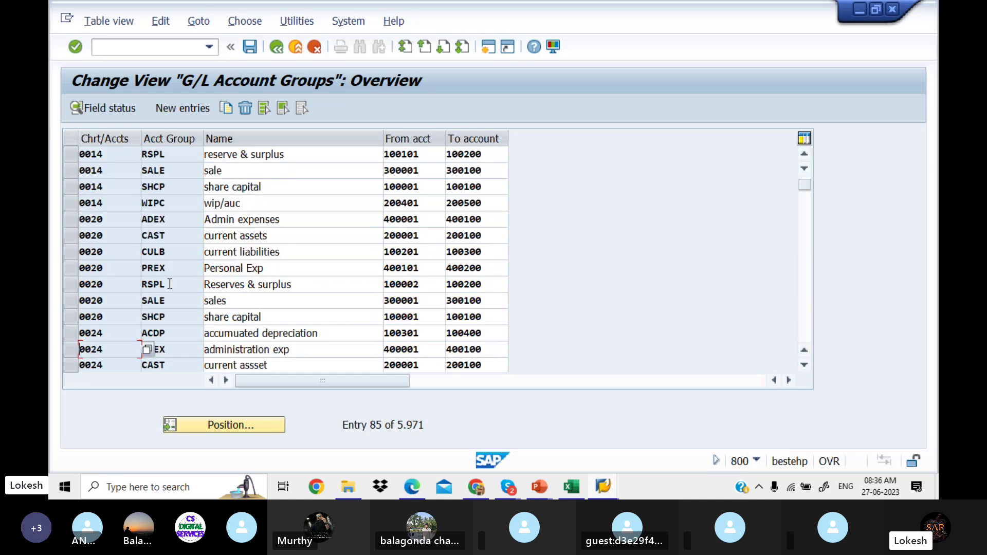
pyautogui.click(70, 288)
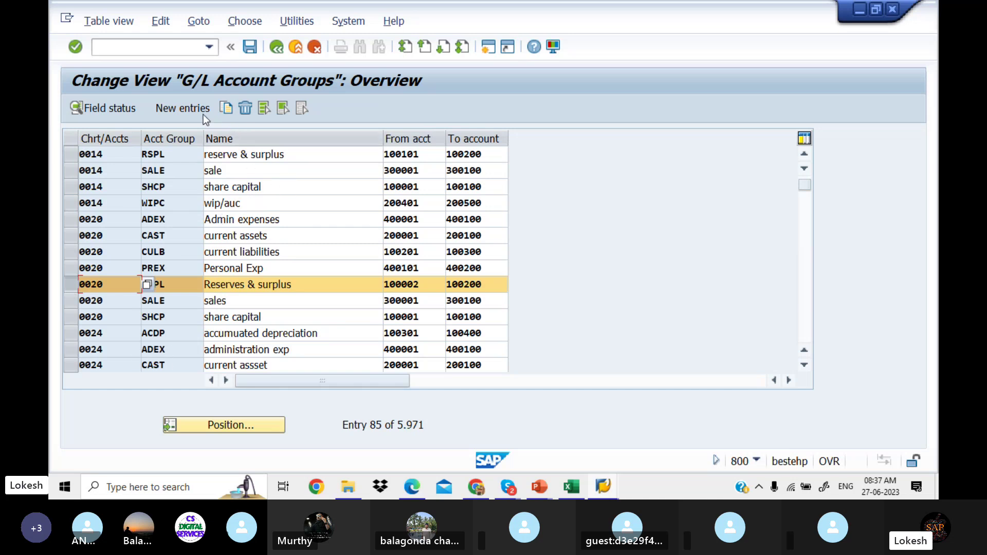
pyautogui.click(226, 110)
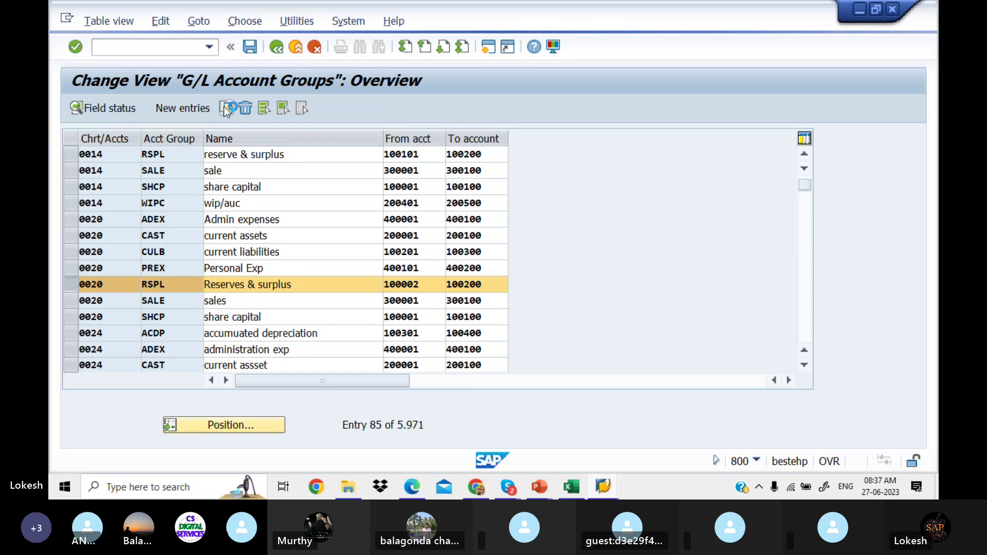
# Step: Replace the 0014 chart of accounts with LIT1 in the first four copied rows
pyautogui.click(114, 157)
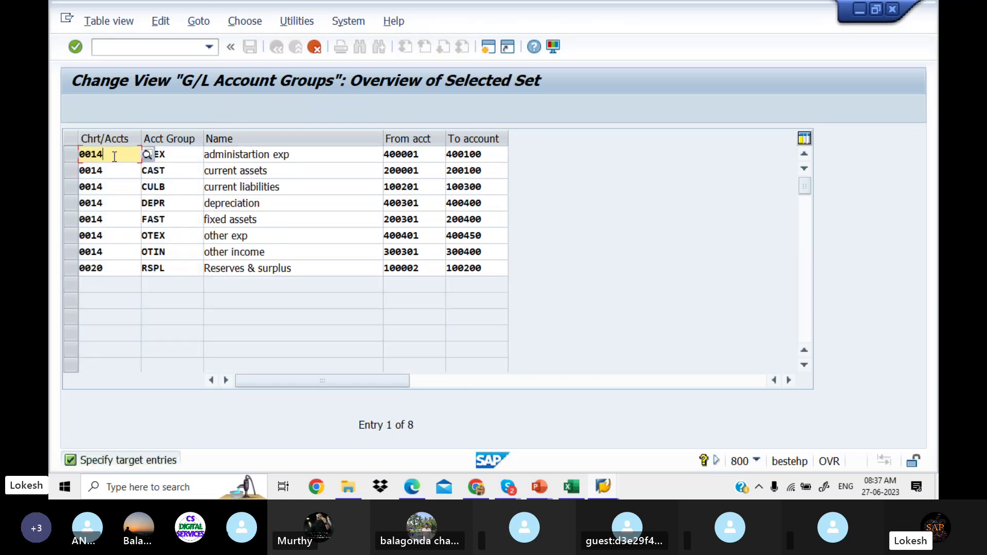
pyautogui.press('BackSpace')
pyautogui.press('BackSpace')
pyautogui.press('BackSpace')
pyautogui.press('BackSpace')
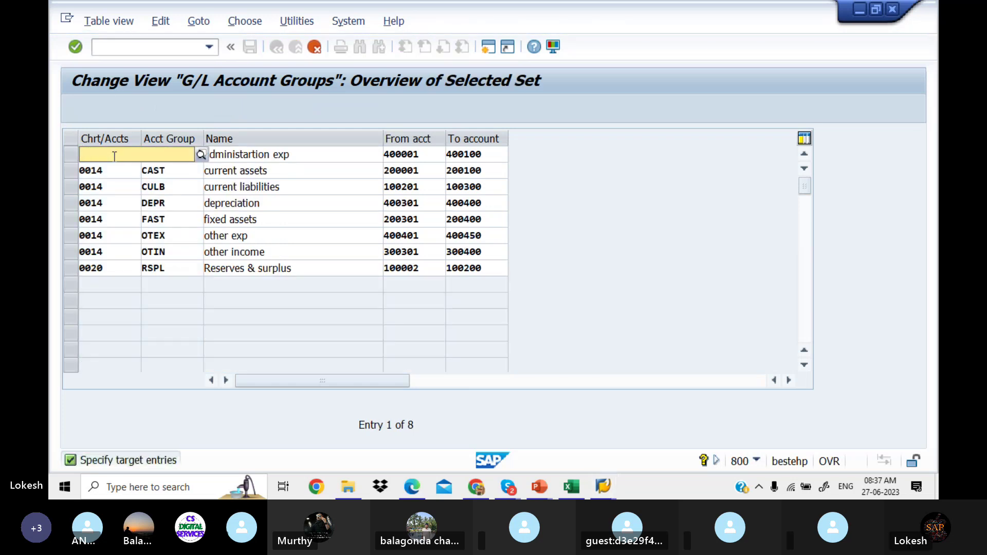
pyautogui.write('LIT1')
pyautogui.click(108, 177)
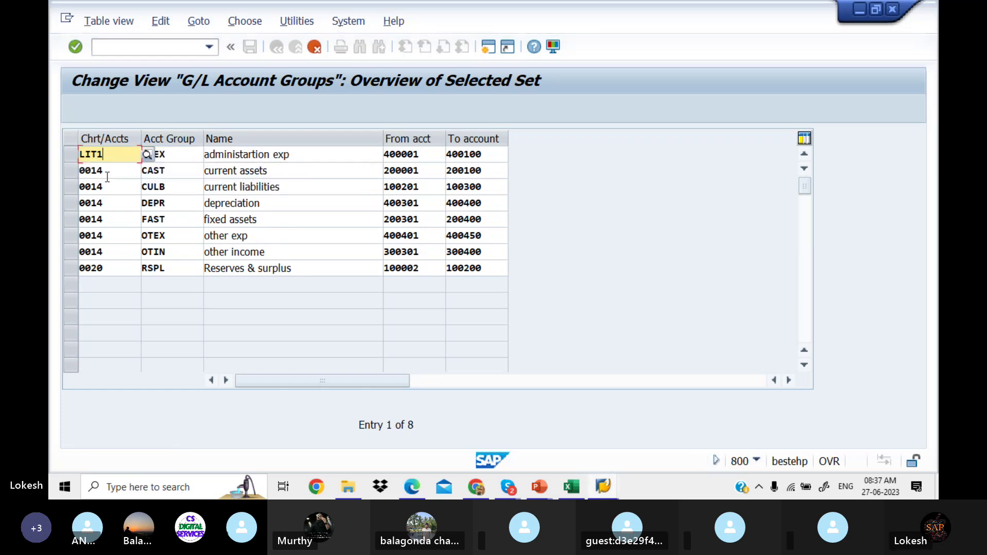
pyautogui.click(107, 176)
pyautogui.press('BackSpace')
pyautogui.press('BackSpace')
pyautogui.press('BackSpace')
pyautogui.press('BackSpace')
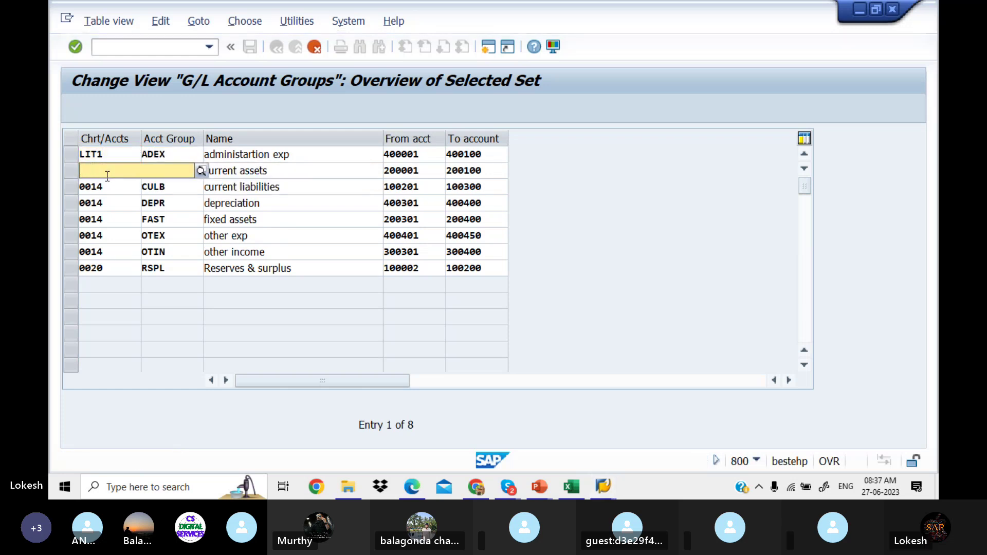
pyautogui.write('LIT1')
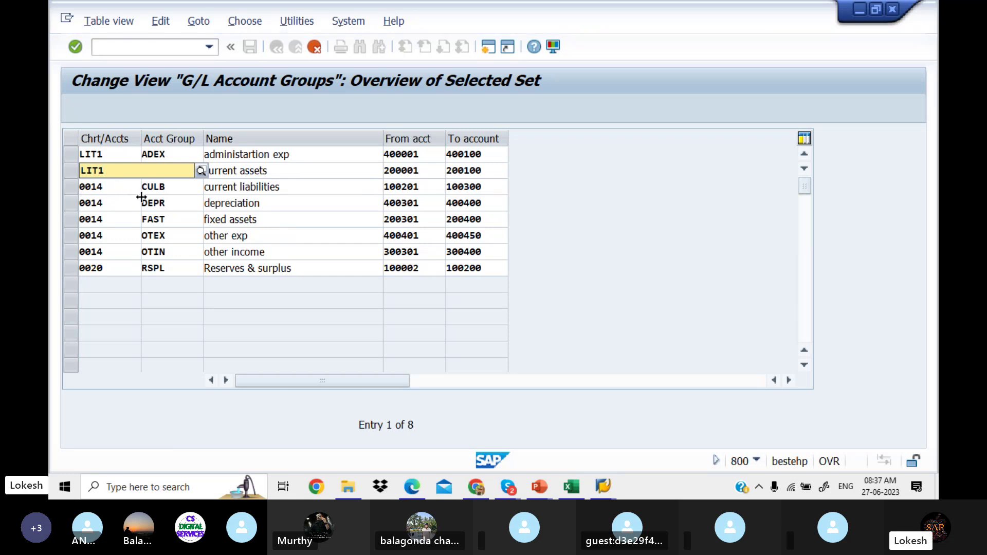
pyautogui.press('Tab')
pyautogui.click(111, 187)
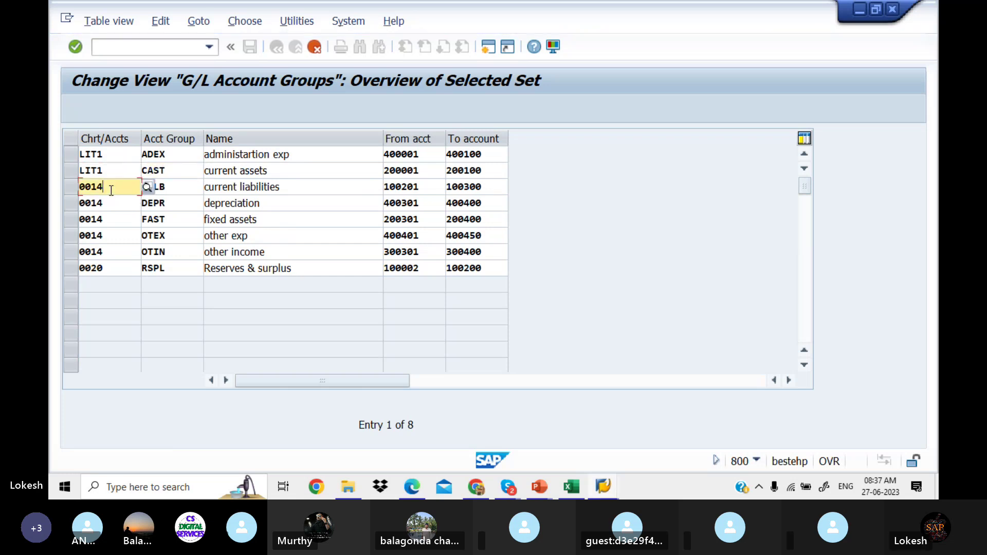
pyautogui.press('BackSpace')
pyautogui.press('BackSpace')
pyautogui.press('BackSpace')
pyautogui.press('BackSpace')
pyautogui.write('LI')
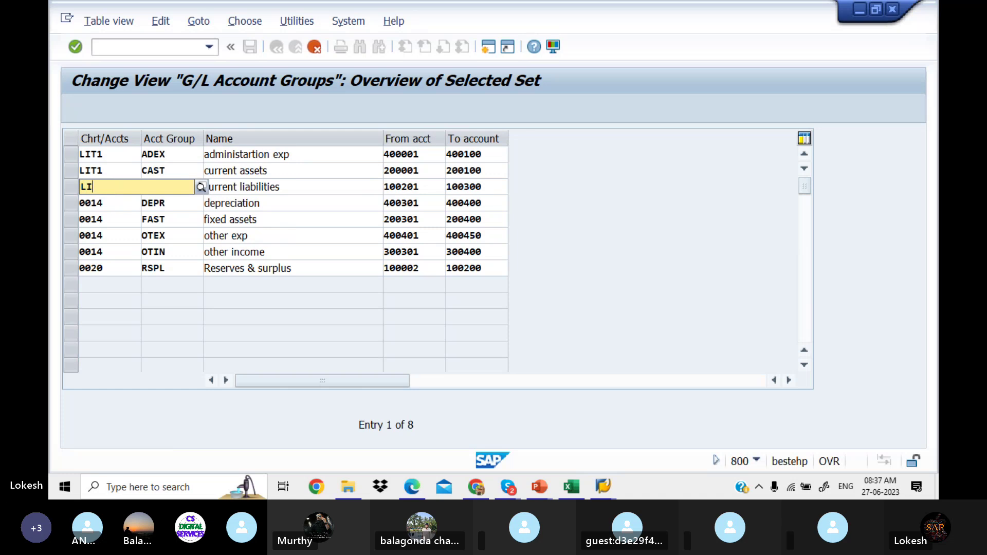
pyautogui.write('T1')
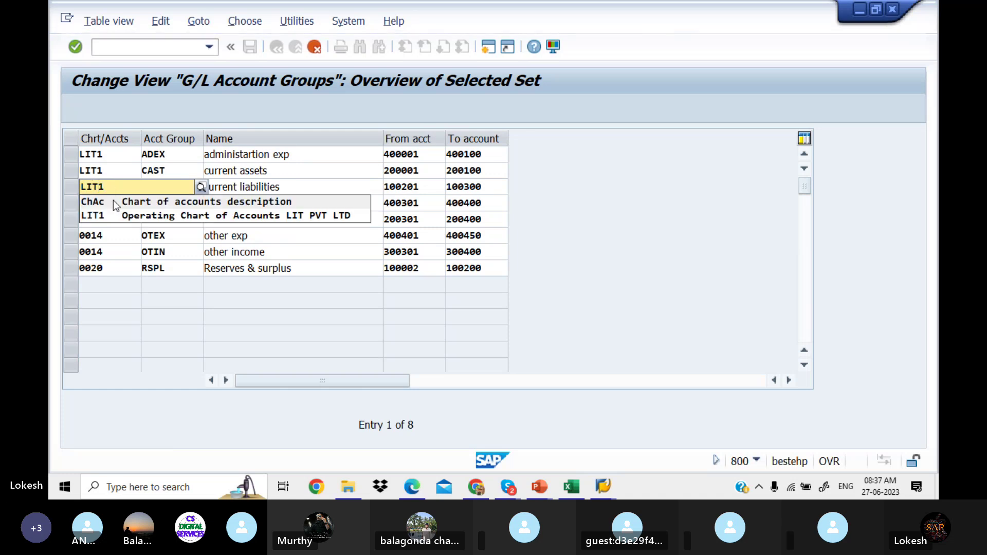
pyautogui.click(118, 213)
pyautogui.click(108, 203)
pyautogui.press('BackSpace')
pyautogui.press('BackSpace')
pyautogui.press('BackSpace')
pyautogui.press('BackSpace')
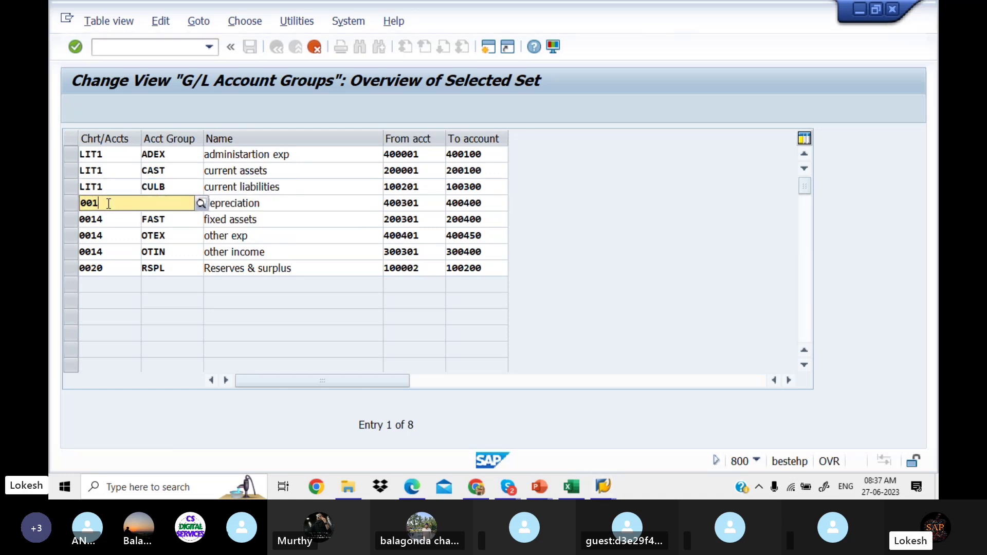
pyautogui.write('LIT')
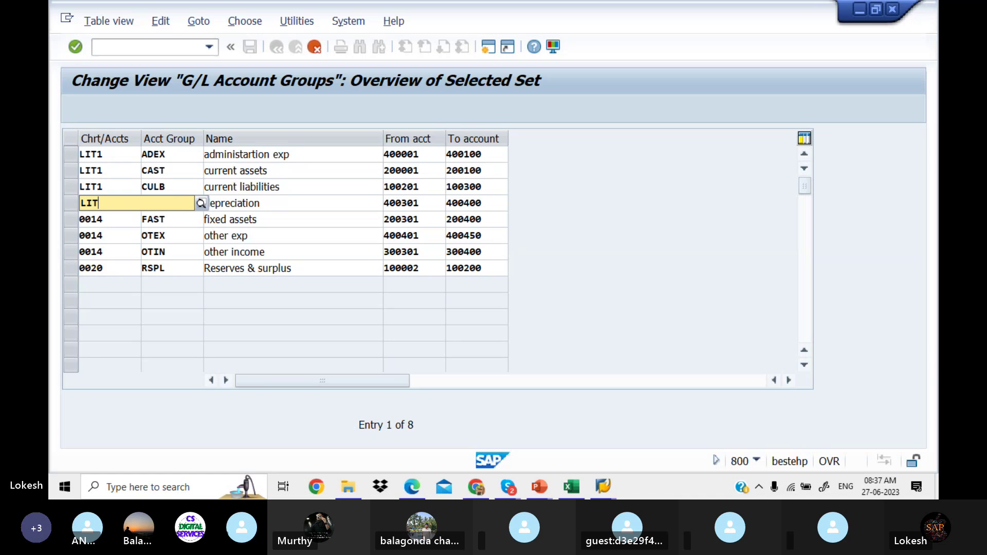
pyautogui.write('1')
pyautogui.click(121, 230)
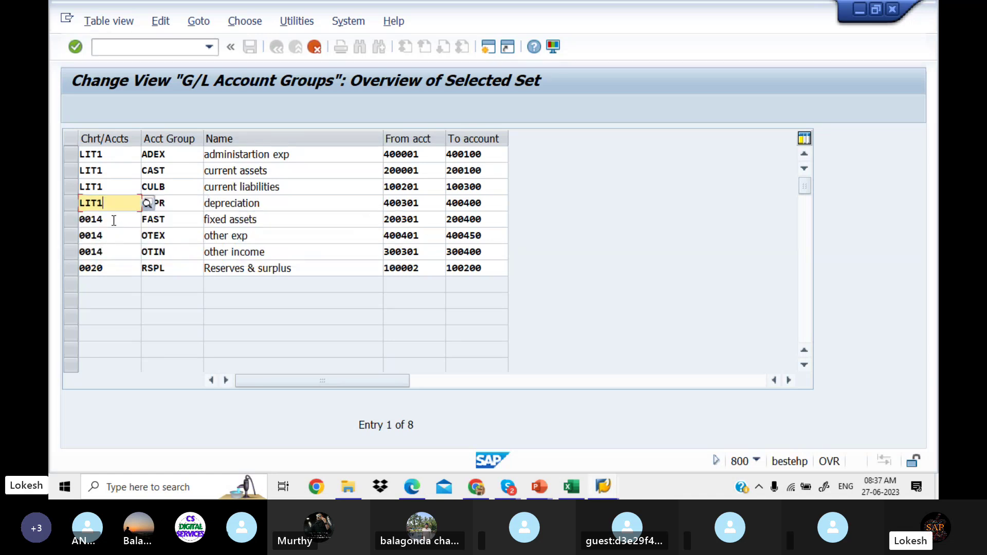
# Step: Set LIT1 in the remaining four rows, including RSPL from 0020, and create the copies
pyautogui.click(114, 220)
pyautogui.press('BackSpace')
pyautogui.press('BackSpace')
pyautogui.press('BackSpace')
pyautogui.press('BackSpace')
pyautogui.write('L')
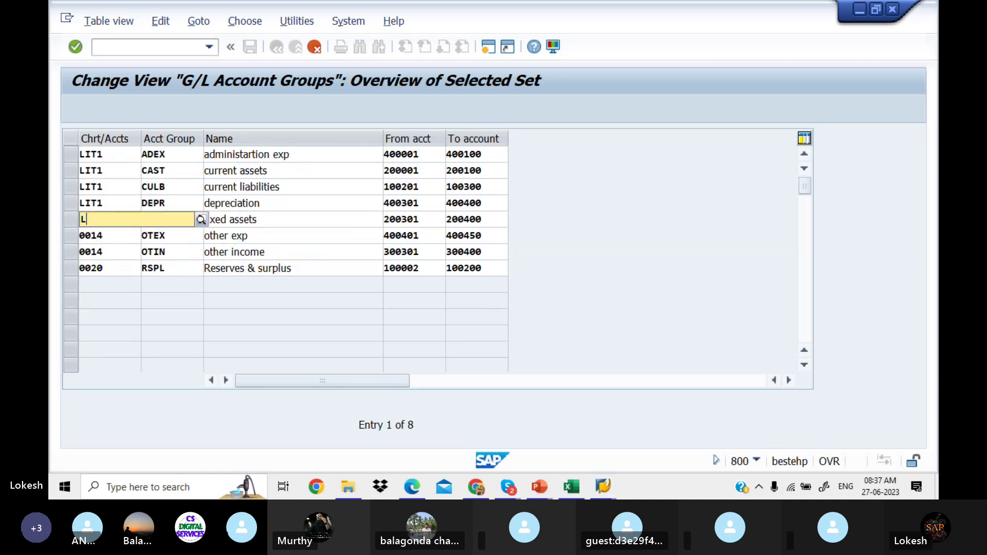
pyautogui.write('IT1')
pyautogui.press('Tab')
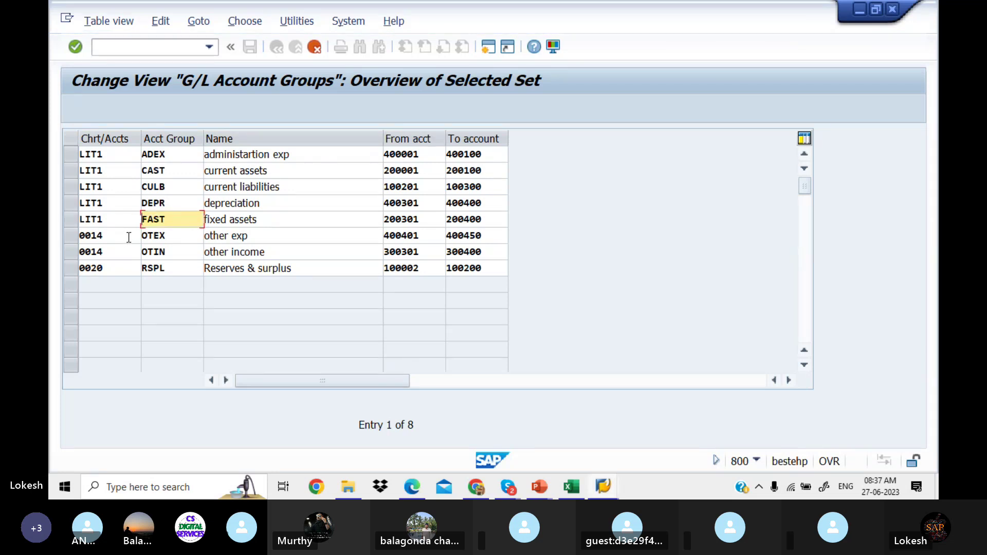
pyautogui.click(129, 237)
pyautogui.press('BackSpace')
pyautogui.press('BackSpace')
pyautogui.press('BackSpace')
pyautogui.press('BackSpace')
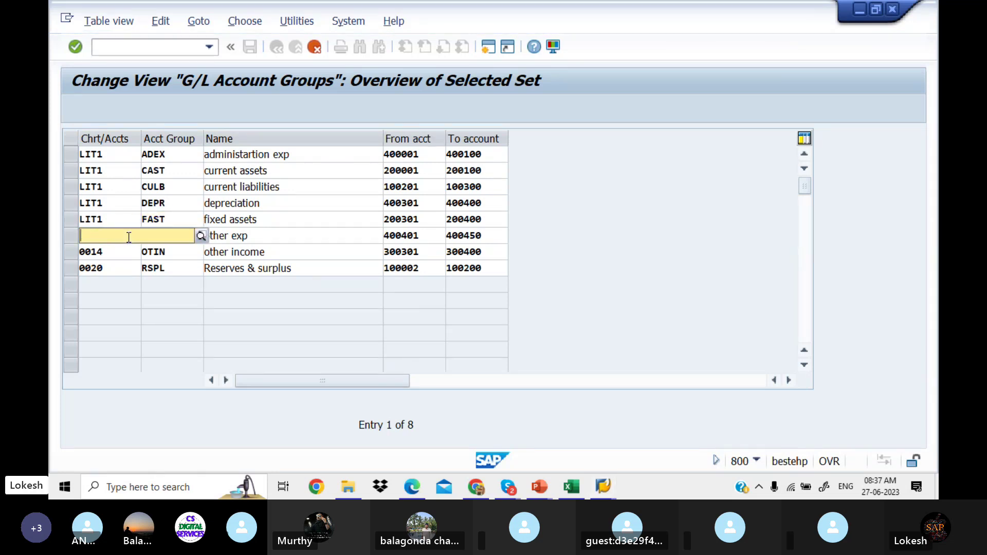
pyautogui.write('LIT1')
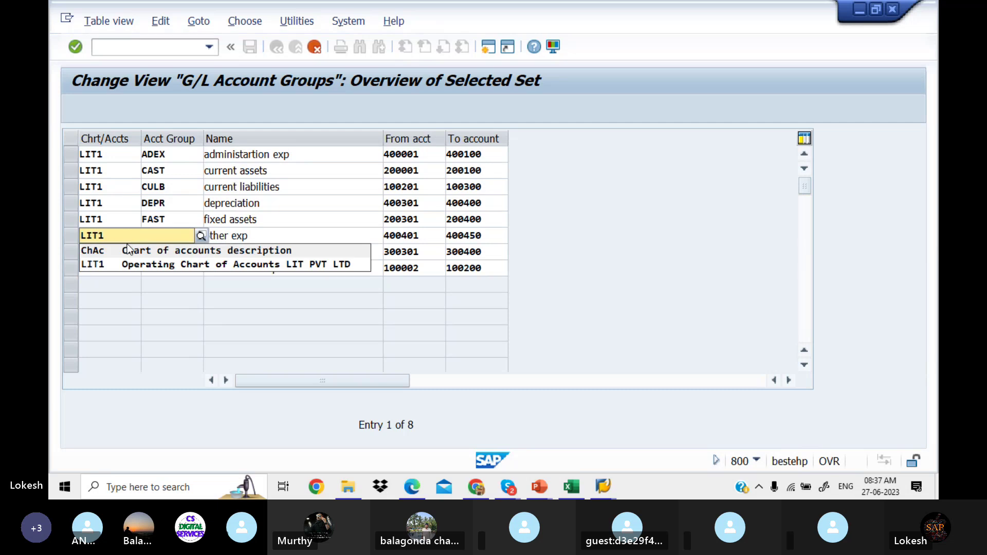
pyautogui.click(116, 264)
pyautogui.click(108, 248)
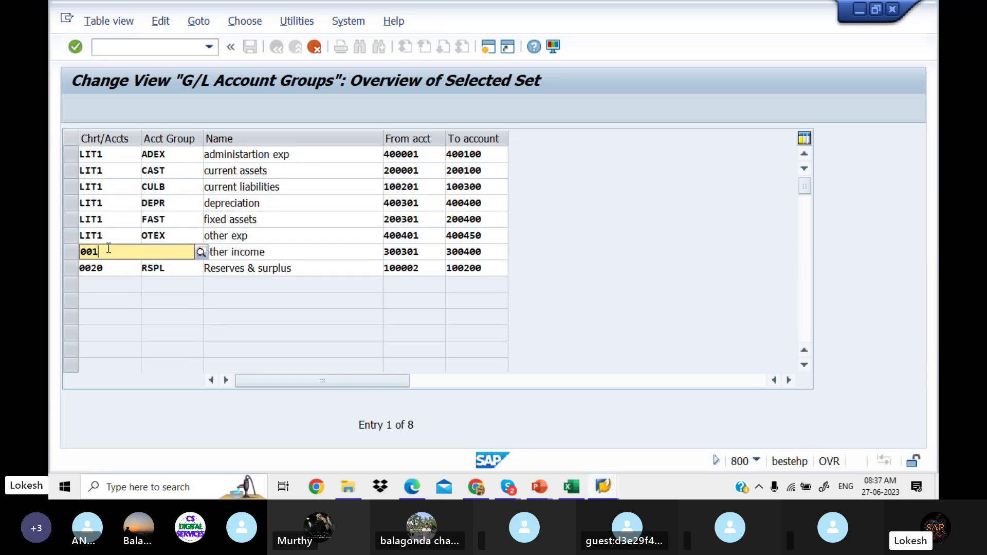
pyautogui.press('BackSpace')
pyautogui.press('BackSpace')
pyautogui.press('BackSpace')
pyautogui.press('BackSpace')
pyautogui.write('LIT')
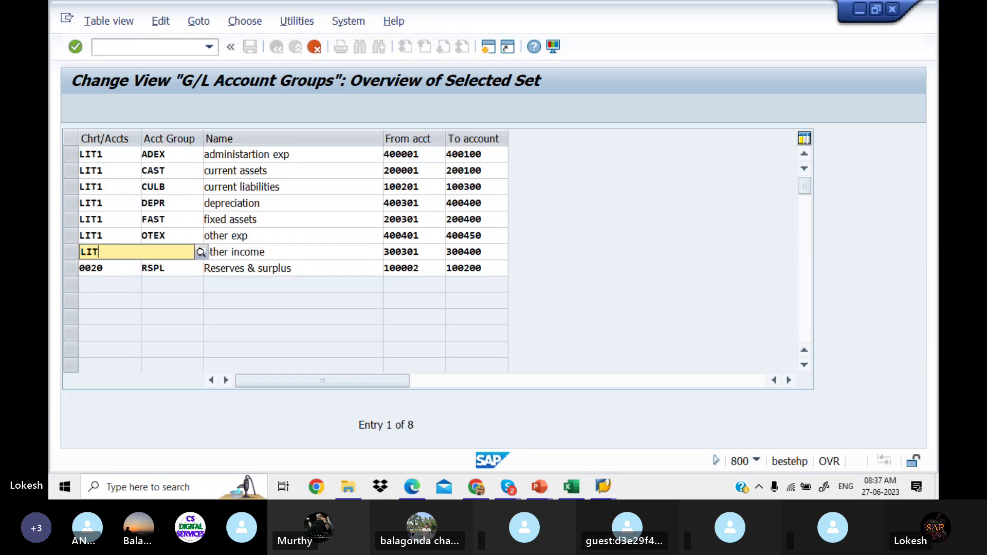
pyautogui.write('1')
pyautogui.click(126, 278)
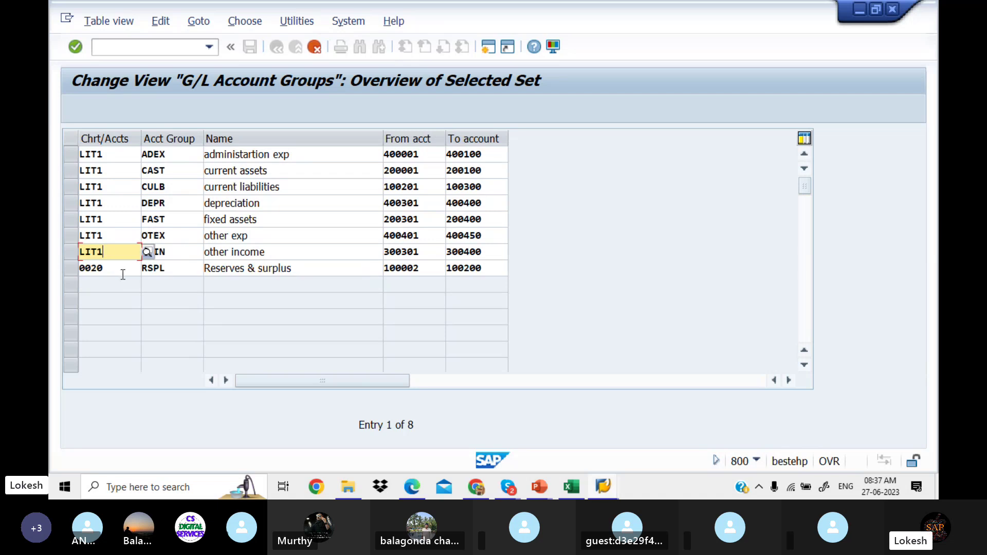
pyautogui.click(123, 272)
pyautogui.press('BackSpace')
pyautogui.press('BackSpace')
pyautogui.press('BackSpace')
pyautogui.press('BackSpace')
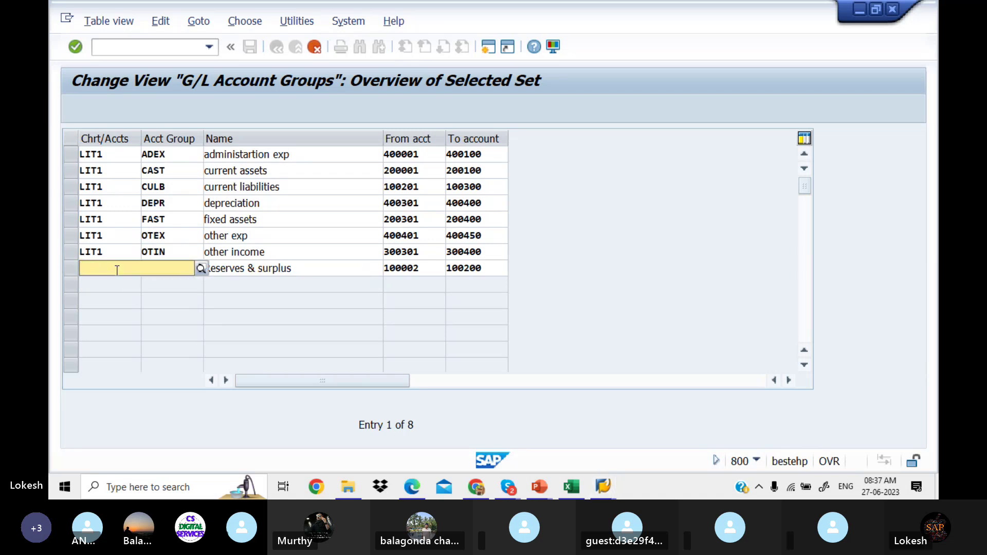
pyautogui.write('LIT1')
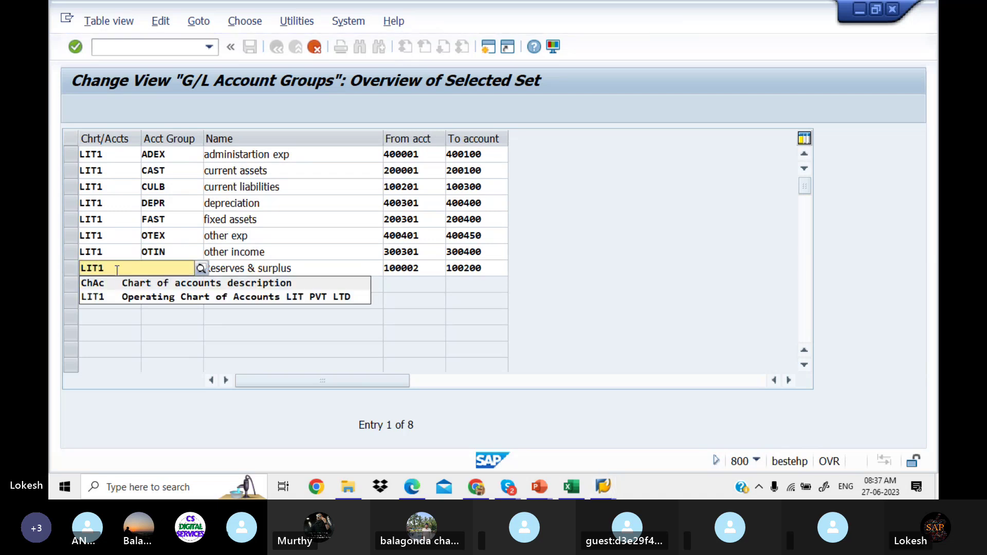
pyautogui.click(125, 297)
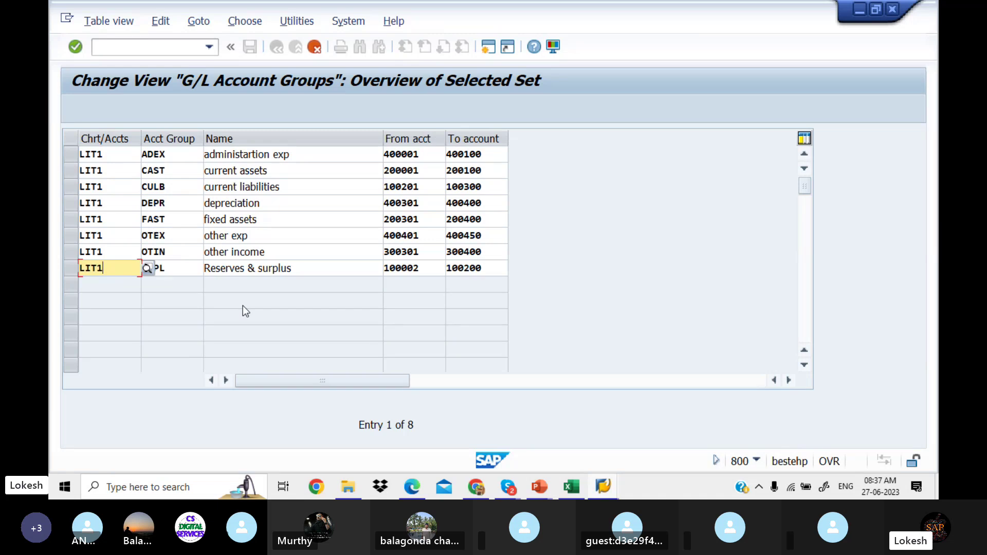
pyautogui.press('Return')
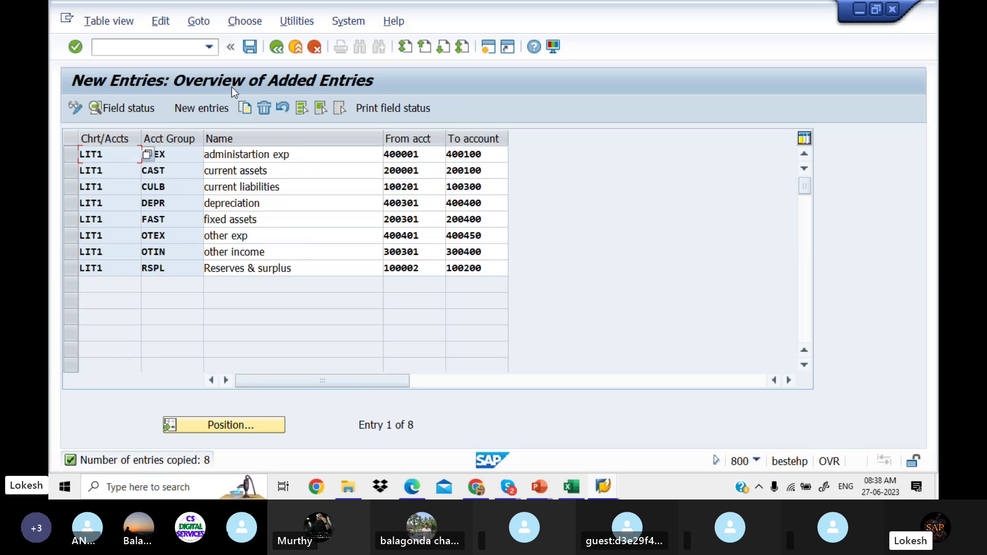
# Step: Save the copied LIT1 groups under the customizing request and return to the overview
pyautogui.click(250, 47)
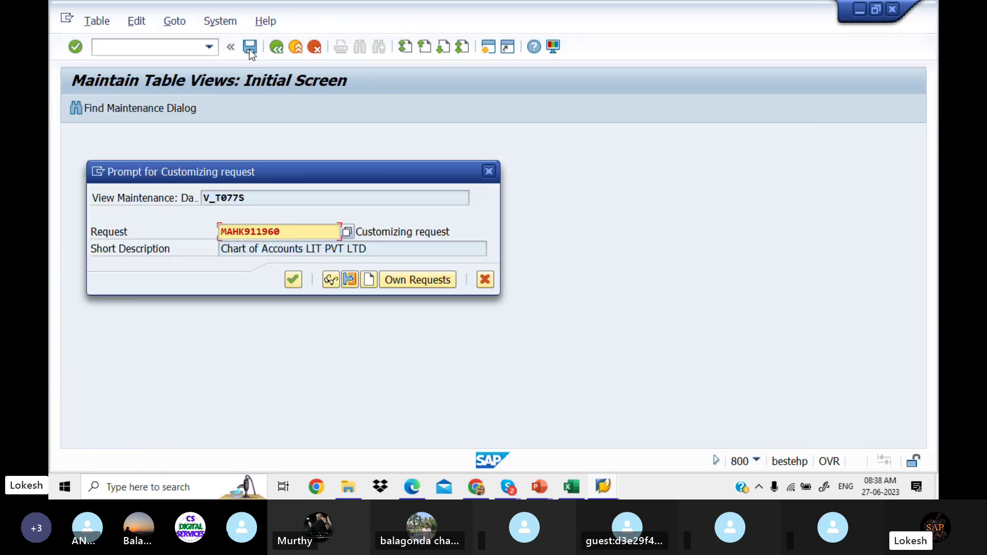
pyautogui.click(293, 280)
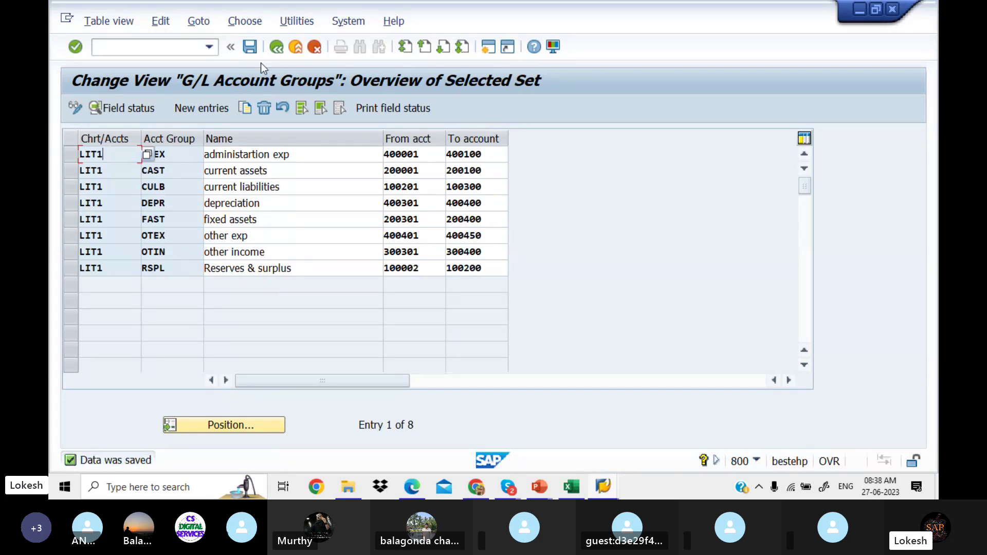
pyautogui.click(276, 48)
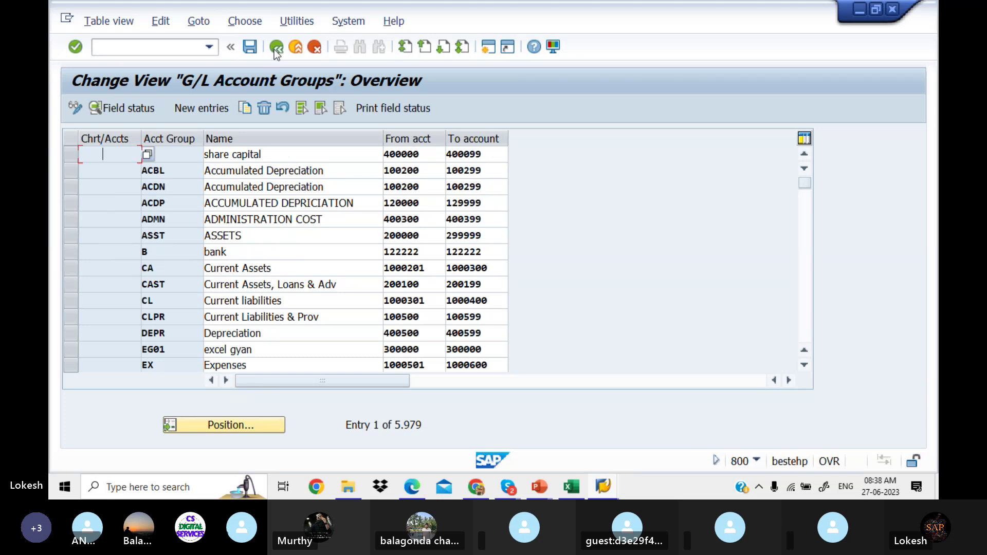
# Step: Copy the 0012 SA sales account group (300001–300100) into chart of accounts LIT1 and save
pyautogui.click(809, 268)
pyautogui.click(809, 268)
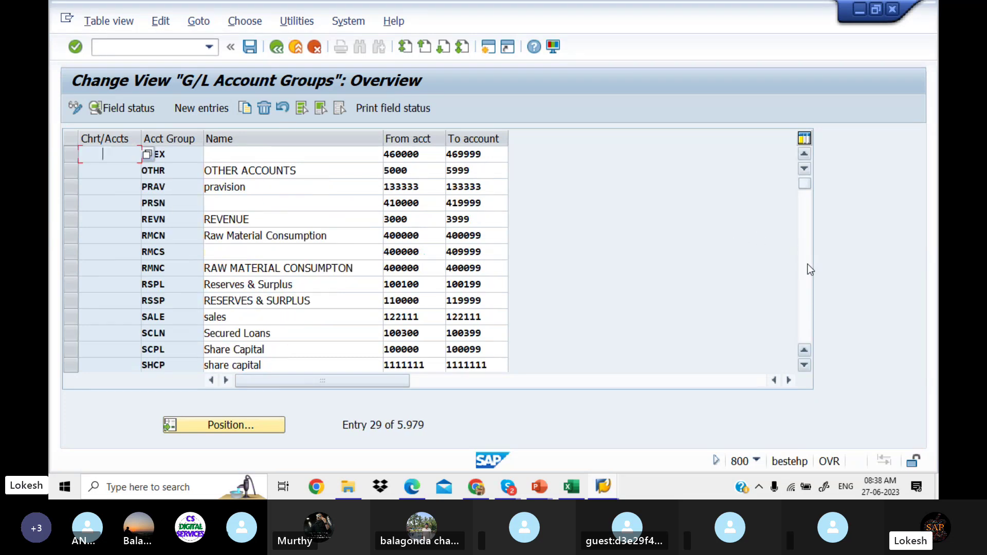
pyautogui.click(807, 298)
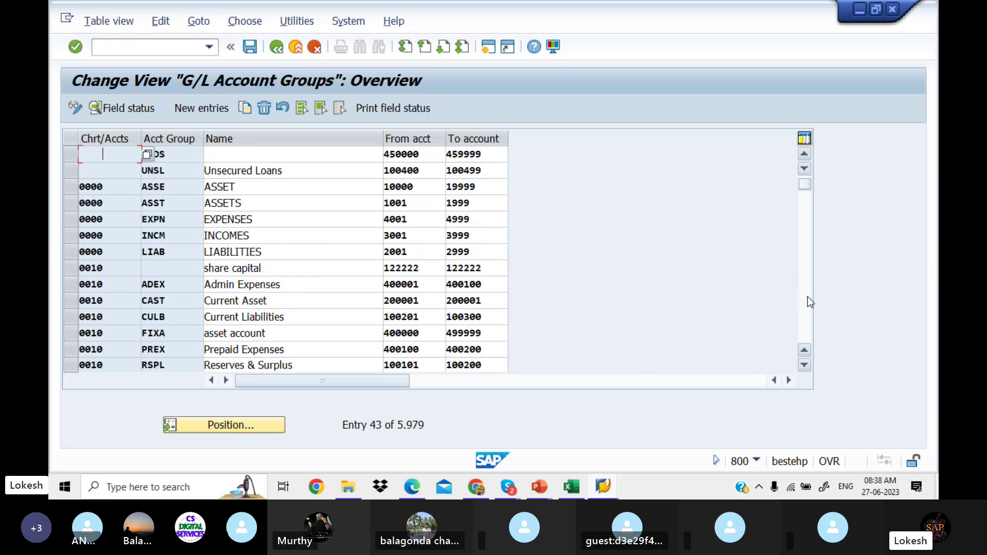
pyautogui.click(808, 299)
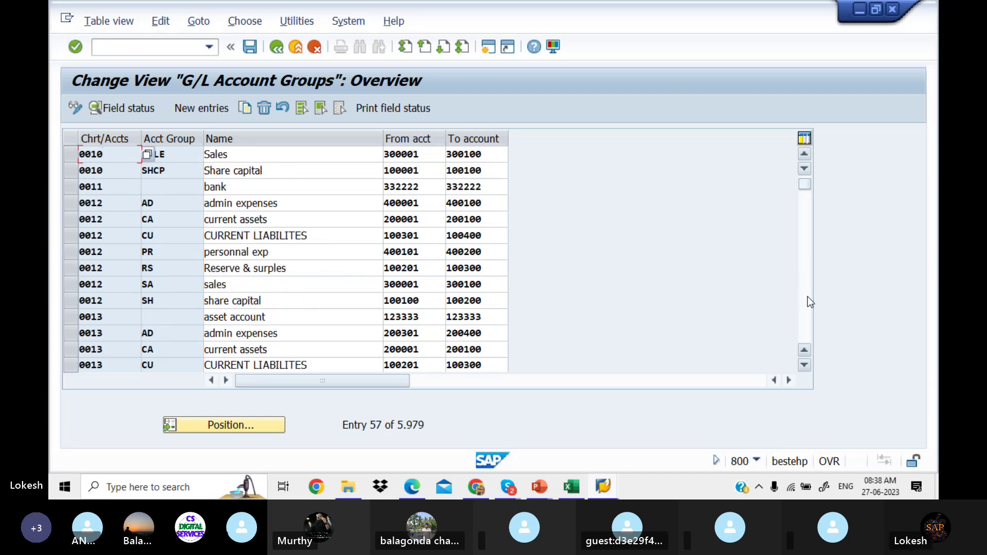
pyautogui.click(73, 283)
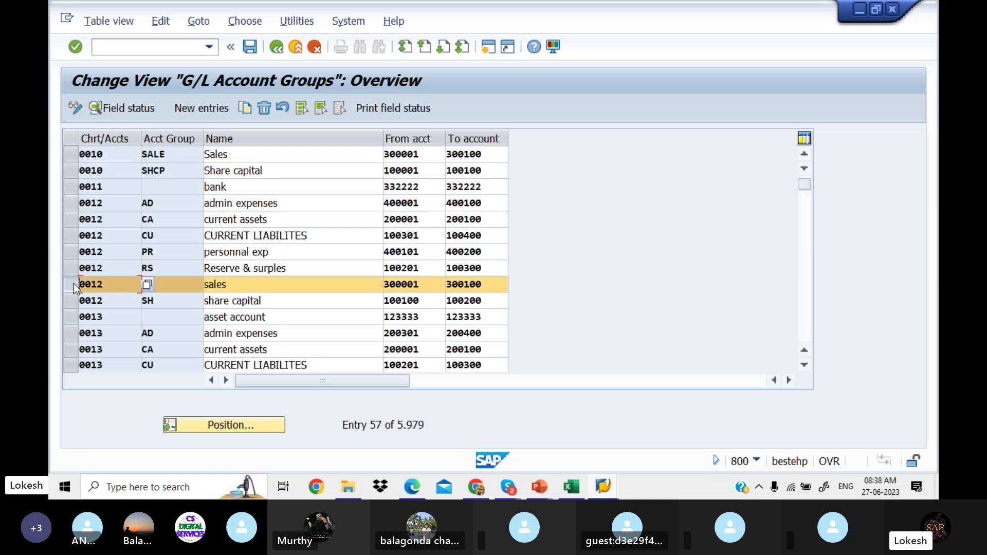
pyautogui.click(248, 109)
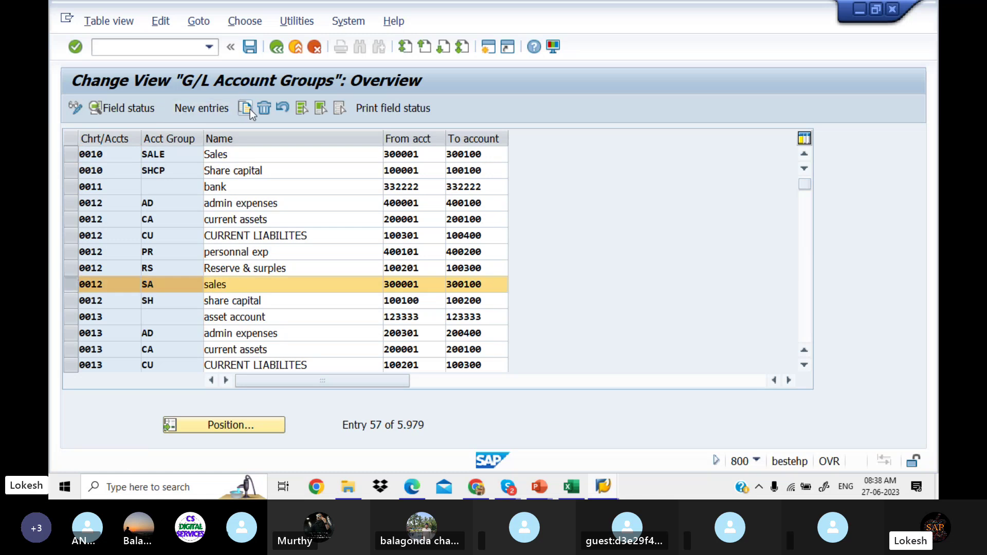
pyautogui.click(115, 160)
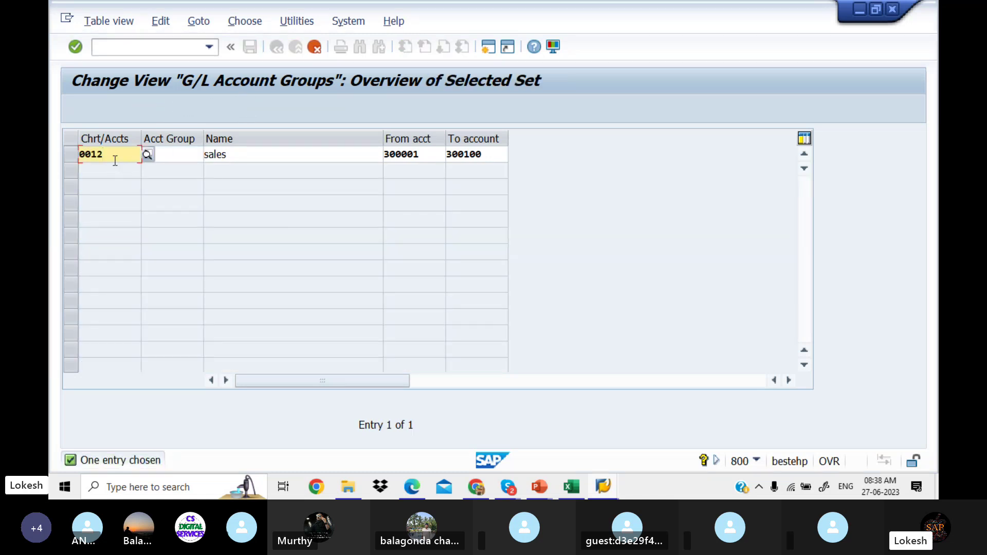
pyautogui.press('BackSpace')
pyautogui.press('BackSpace')
pyautogui.press('BackSpace')
pyautogui.press('BackSpace')
pyautogui.write('LIT')
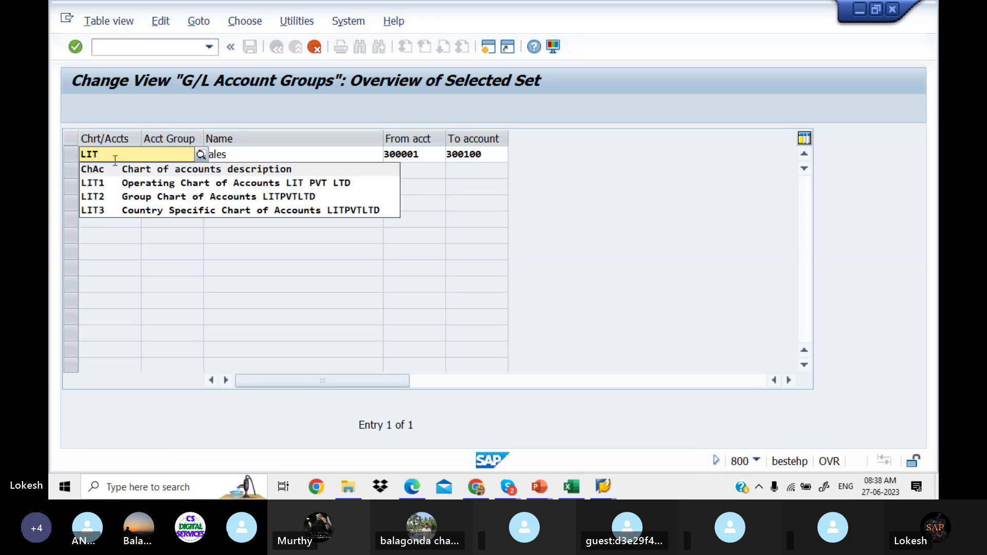
pyautogui.click(130, 184)
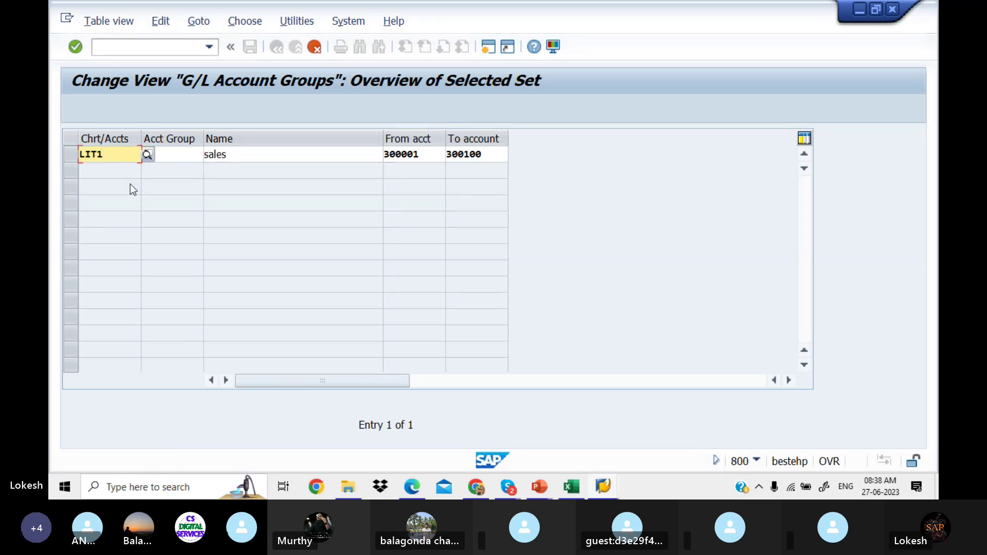
pyautogui.press('Return')
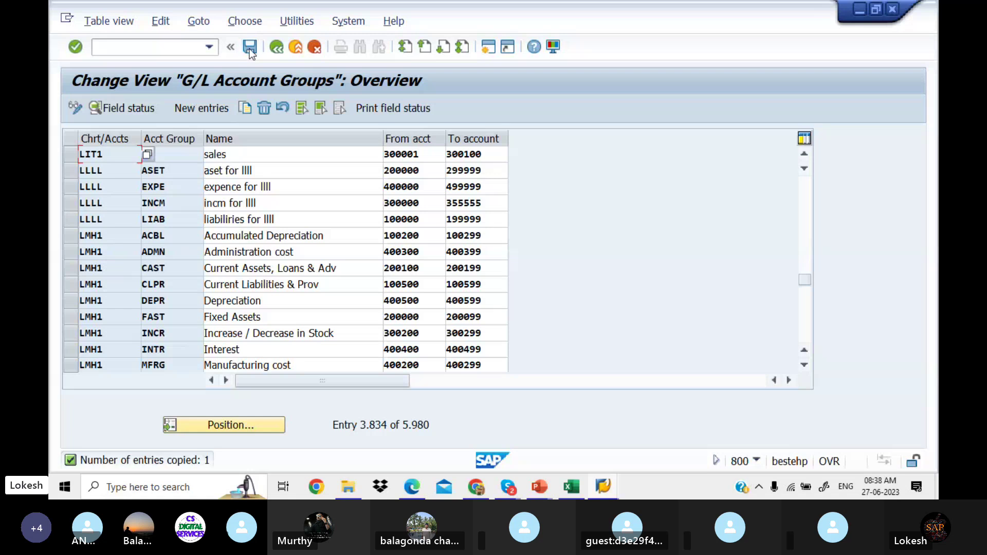
pyautogui.click(250, 48)
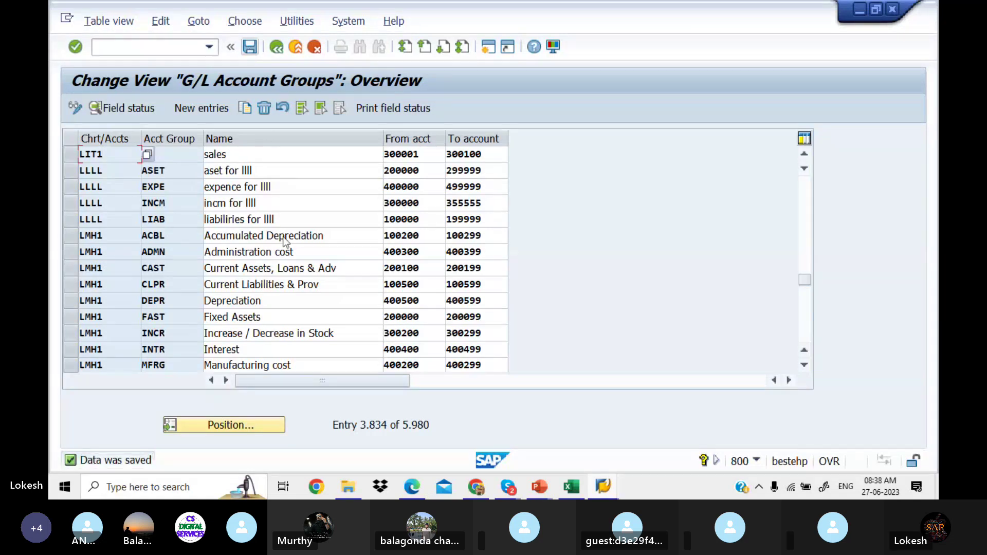
# Step: Position the account group list at chart of accounts LIT1
pyautogui.click(278, 425)
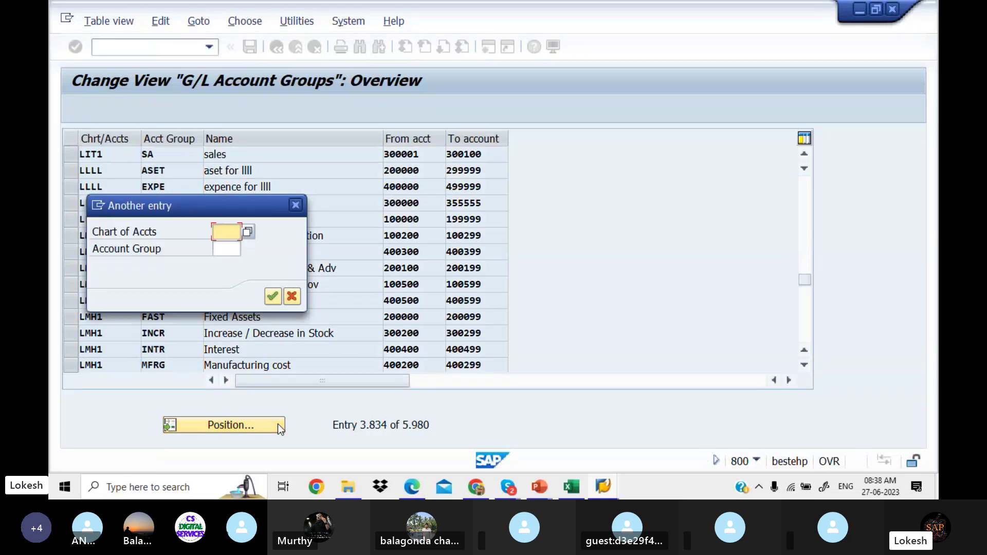
pyautogui.write('LIT')
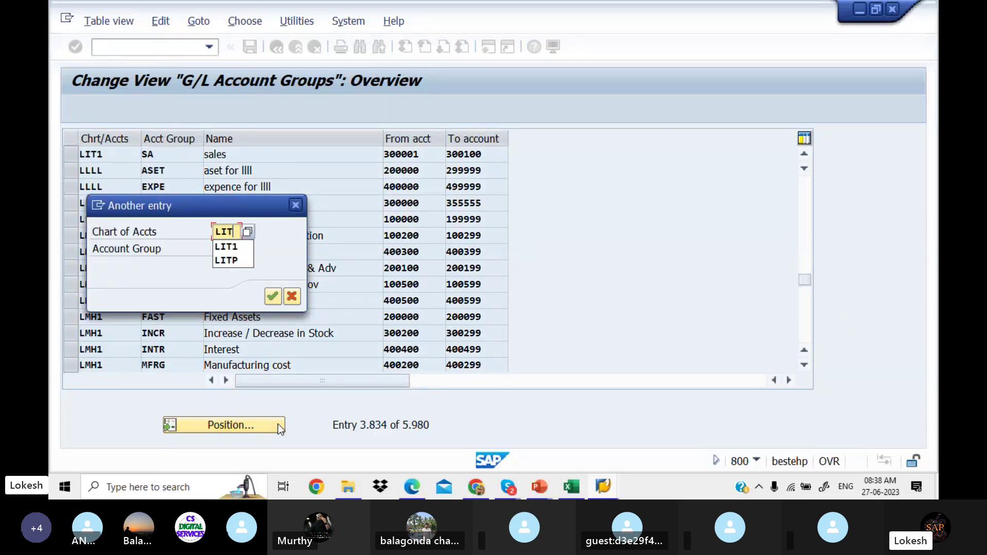
pyautogui.write('1')
pyautogui.press('Return')
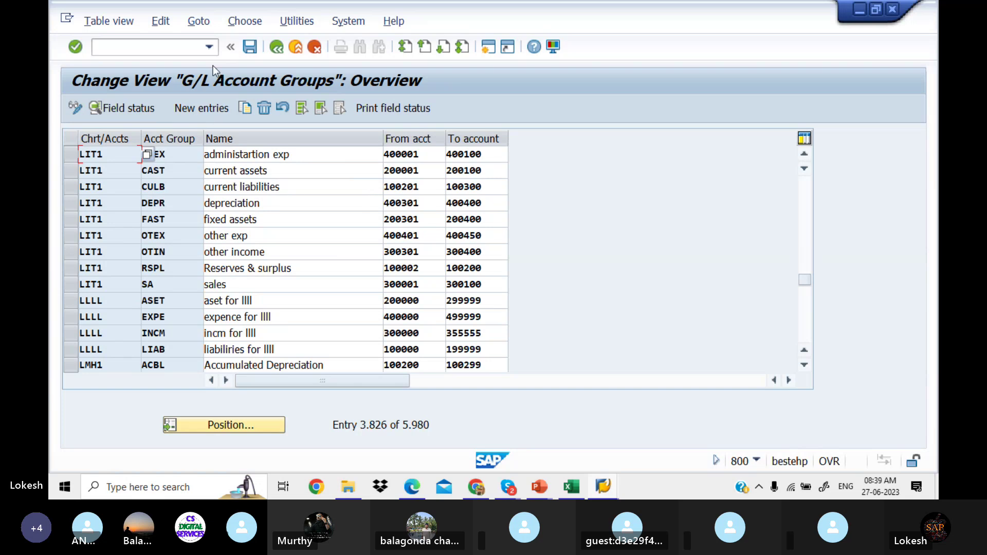
pyautogui.moveTo(420, 485)
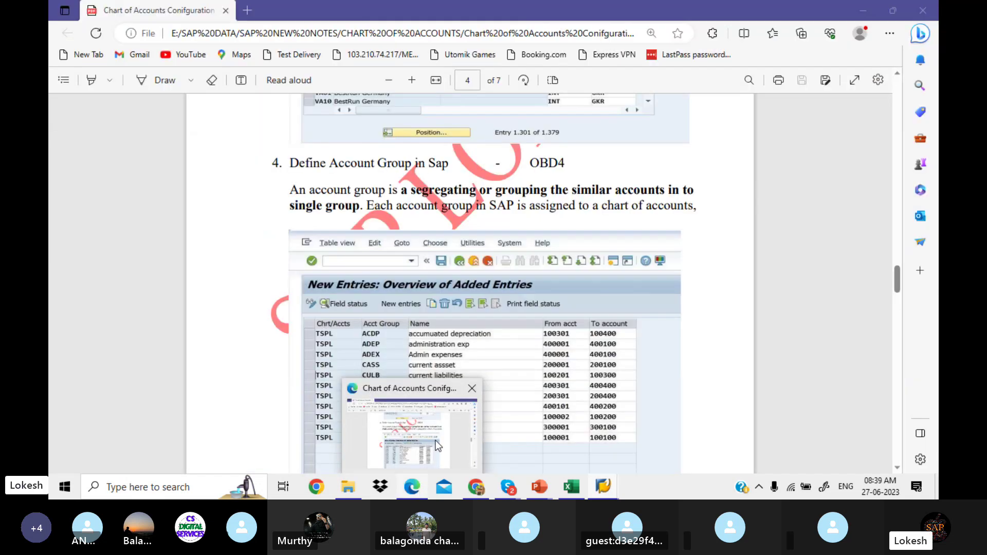
pyautogui.click(478, 407)
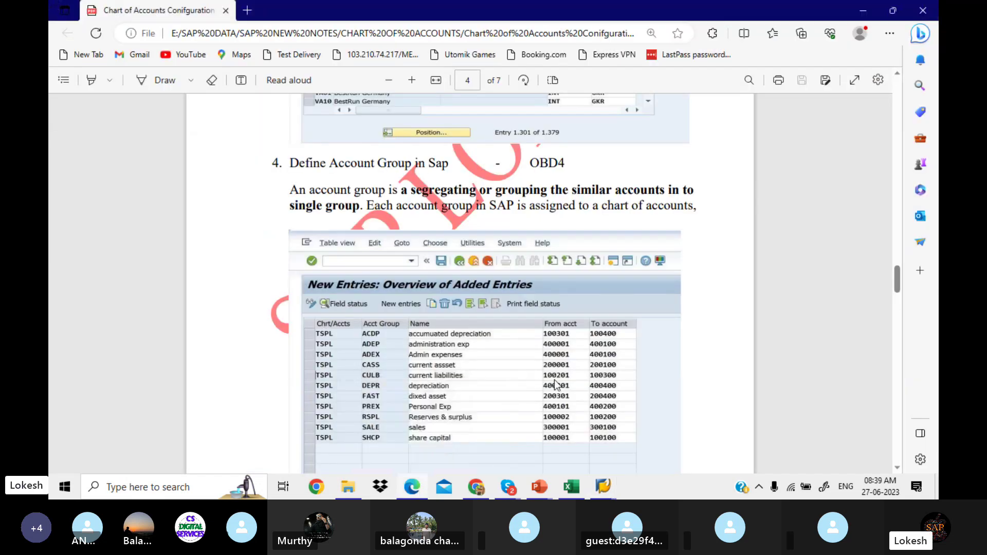
pyautogui.scroll(-6, 554, 381)
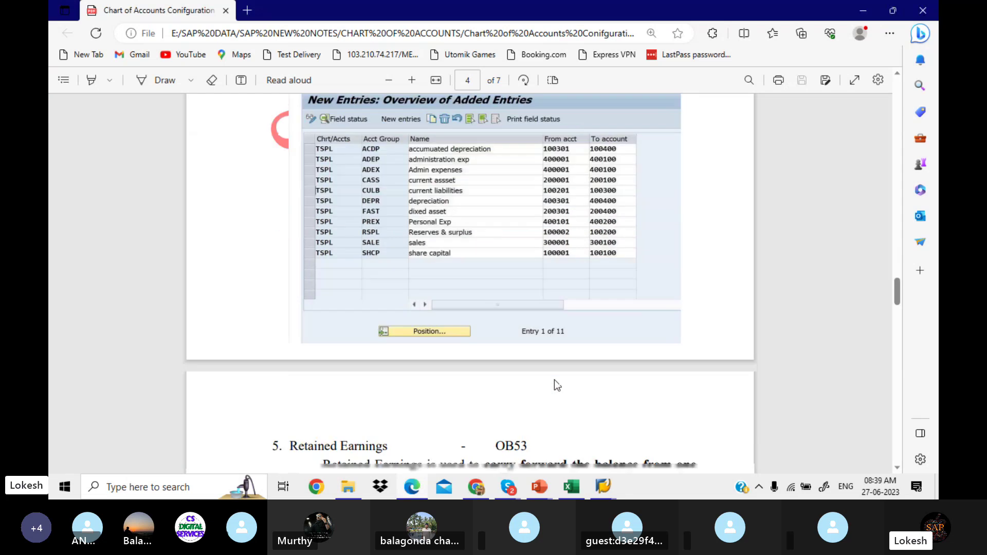
pyautogui.scroll(-4, 554, 381)
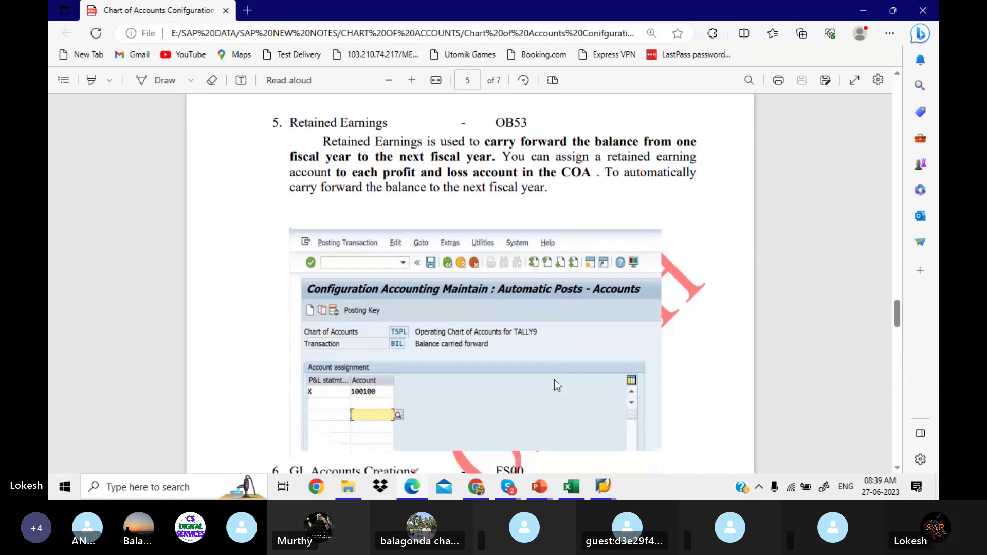
pyautogui.scroll(2, 554, 380)
pyautogui.scroll(-2, 555, 381)
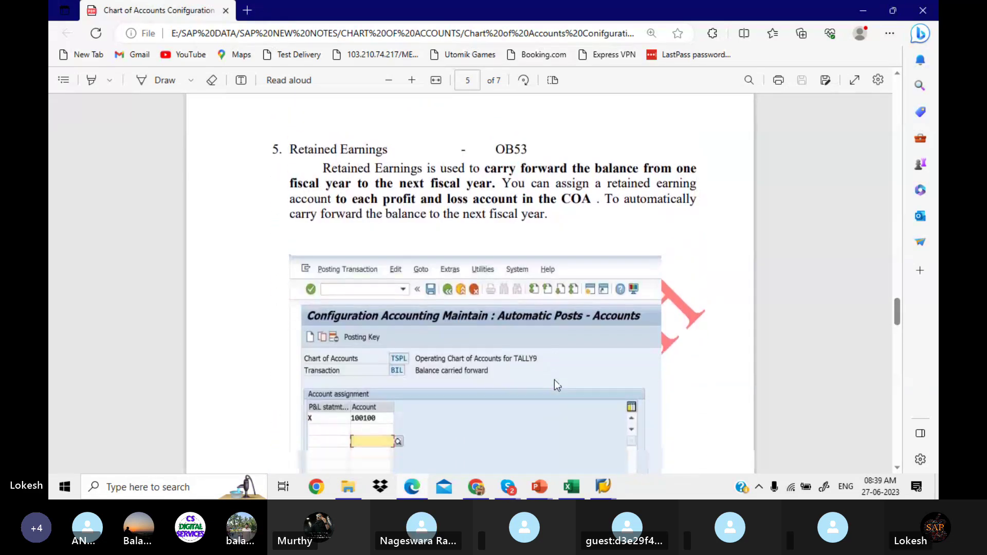
pyautogui.click(603, 486)
pyautogui.click(610, 447)
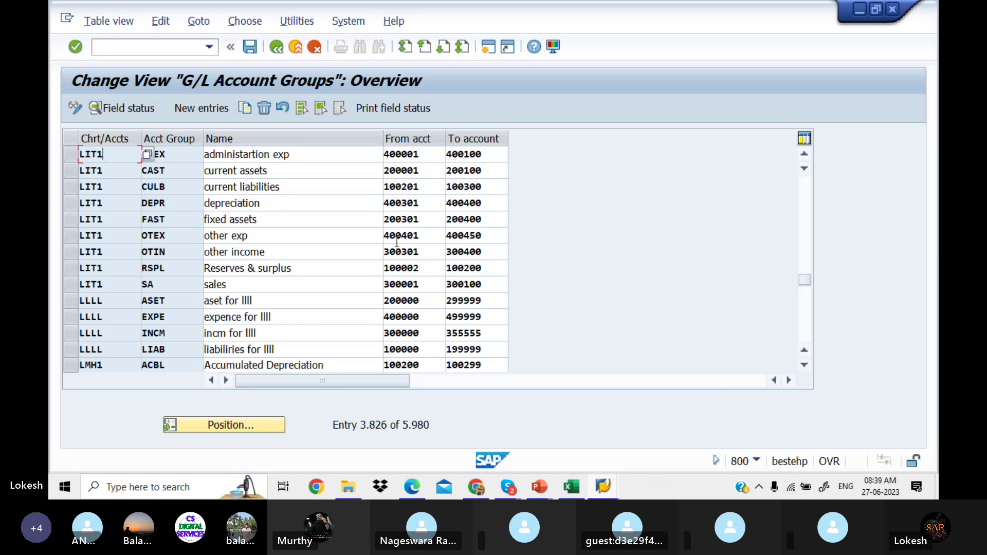
pyautogui.click(426, 252)
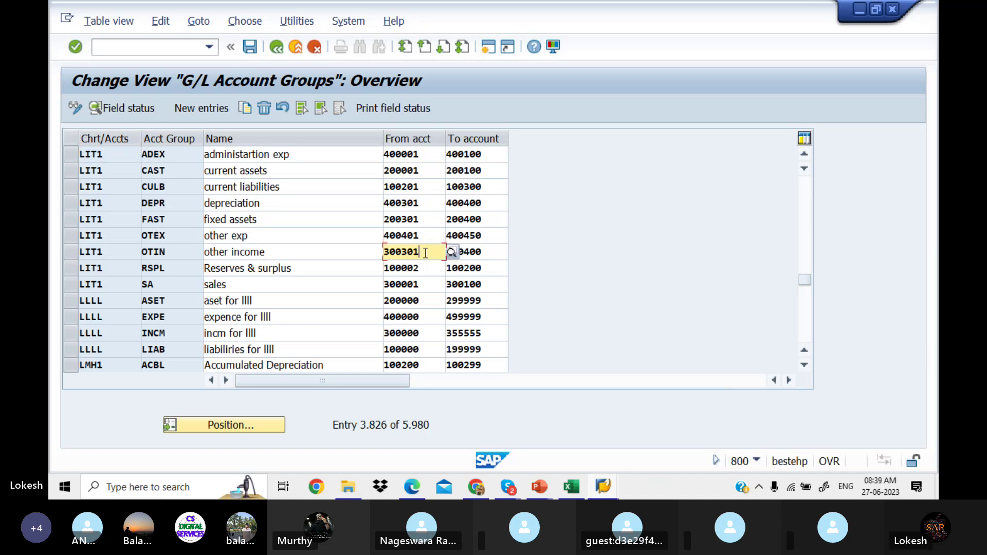
pyautogui.click(428, 286)
pyautogui.click(496, 291)
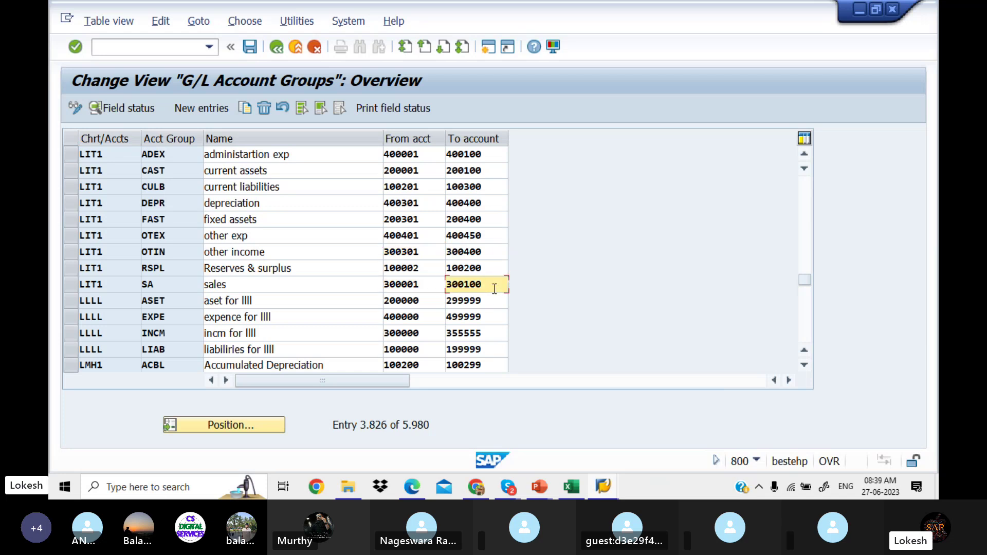
pyautogui.click(426, 251)
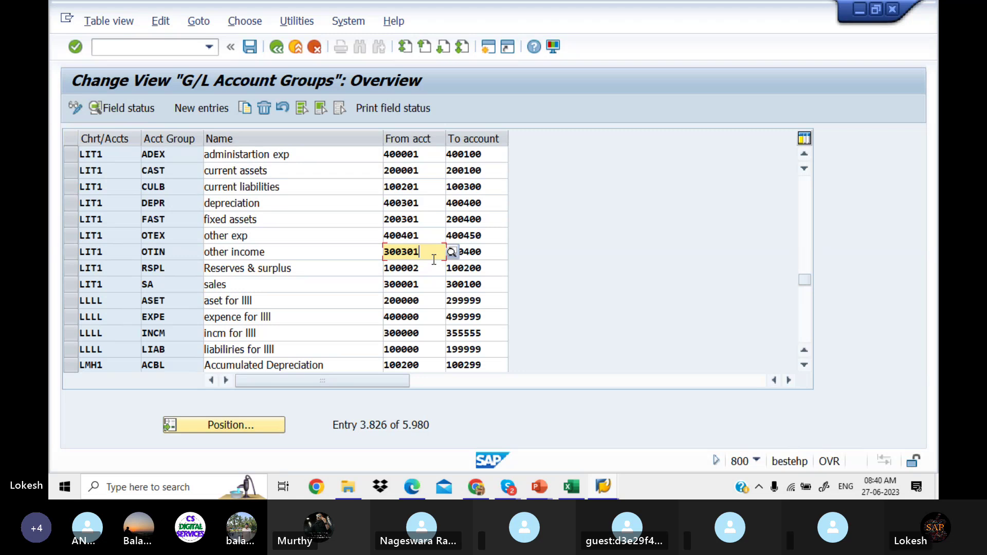
pyautogui.click(483, 253)
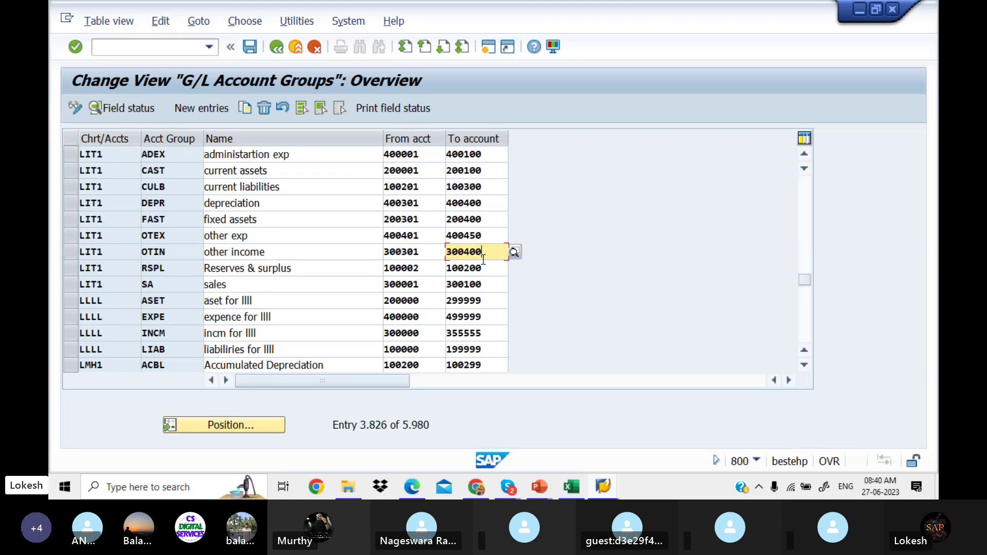
pyautogui.click(250, 47)
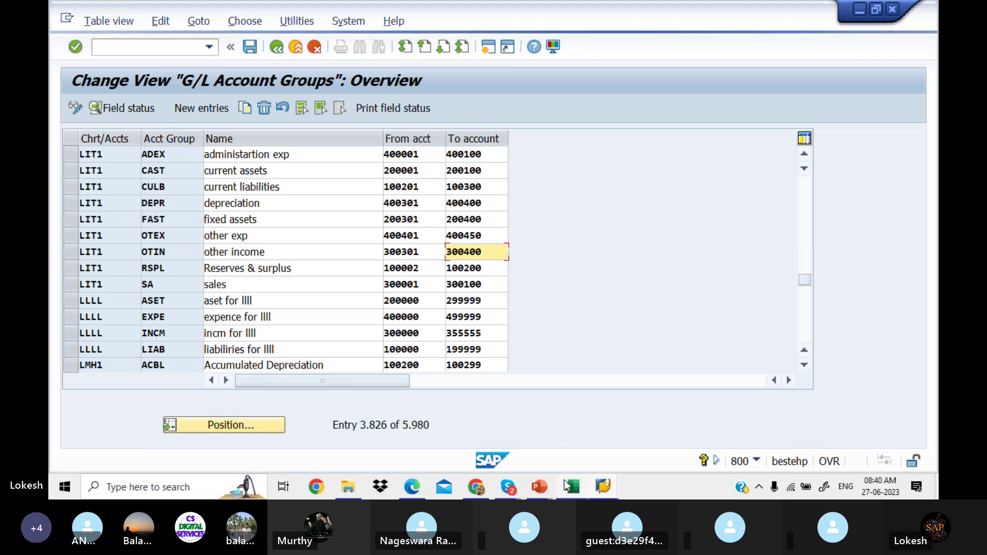
pyautogui.moveTo(421, 492)
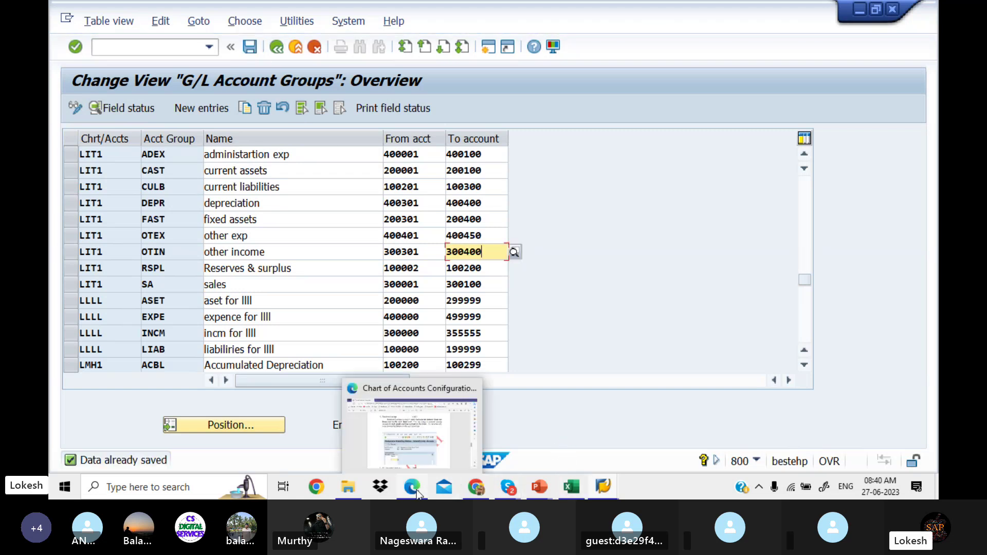
# Step: Run OB53 for chart of accounts LIT1 to open the BIL account assignment table
pyautogui.click(436, 442)
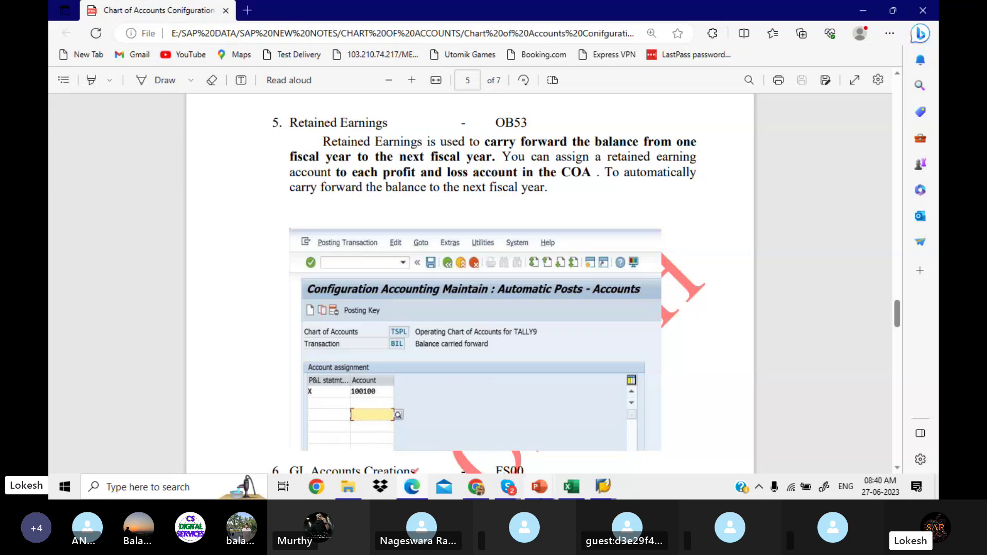
pyautogui.click(603, 487)
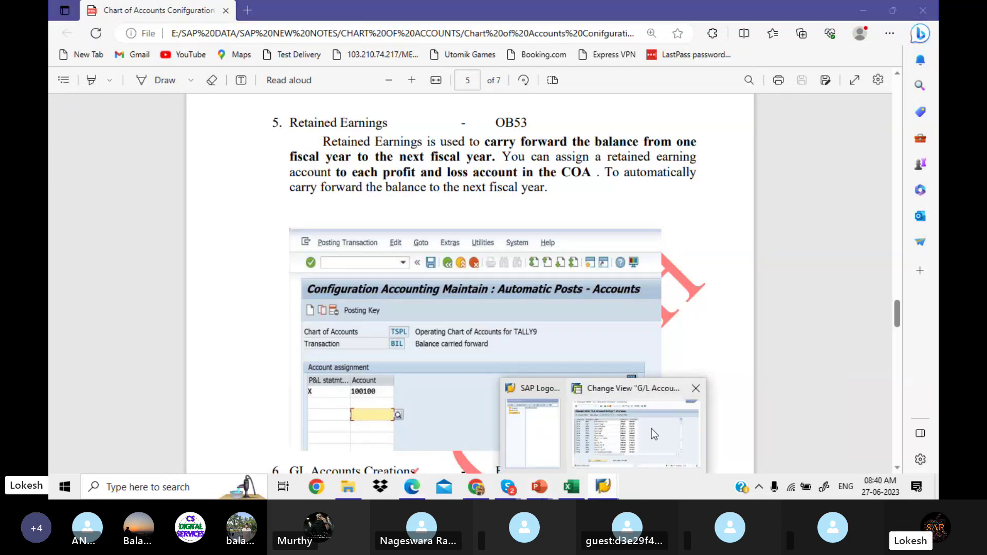
pyautogui.click(652, 429)
pyautogui.click(161, 42)
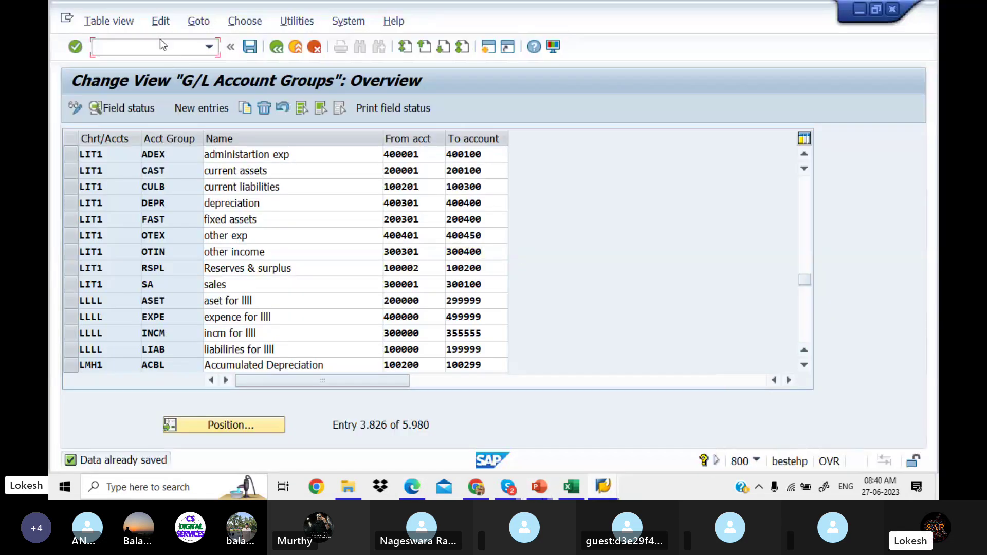
pyautogui.write('/NOB53')
pyautogui.press('Return')
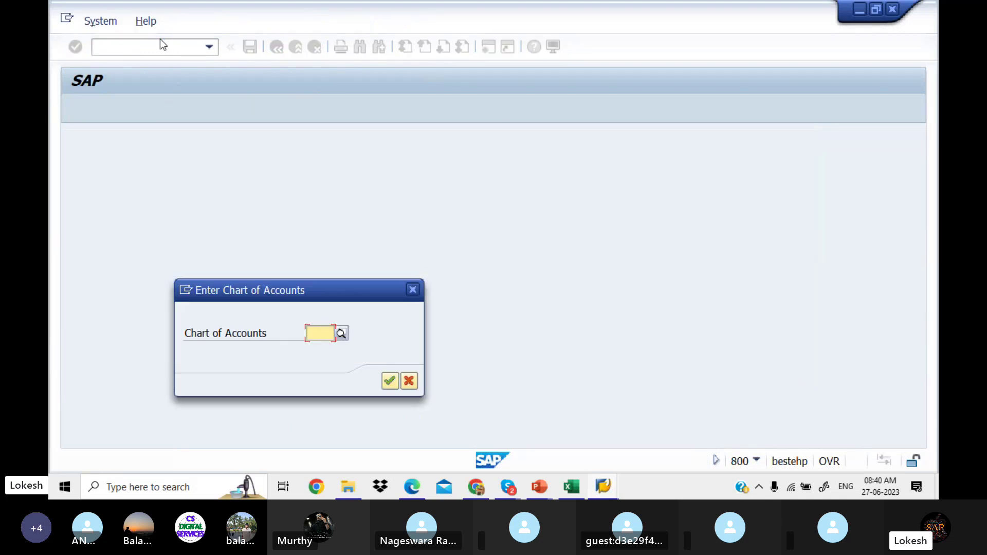
pyautogui.write('LIT1')
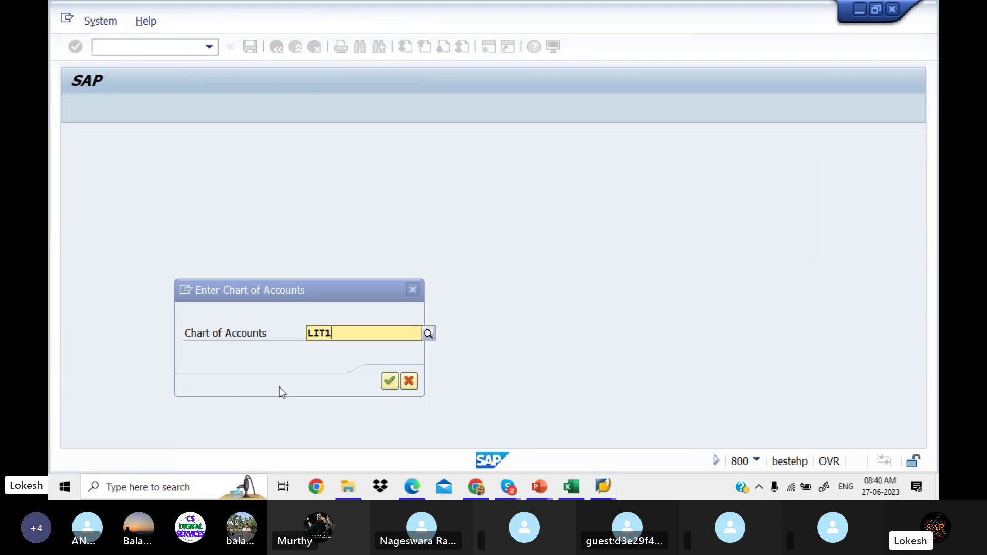
pyautogui.press('Return')
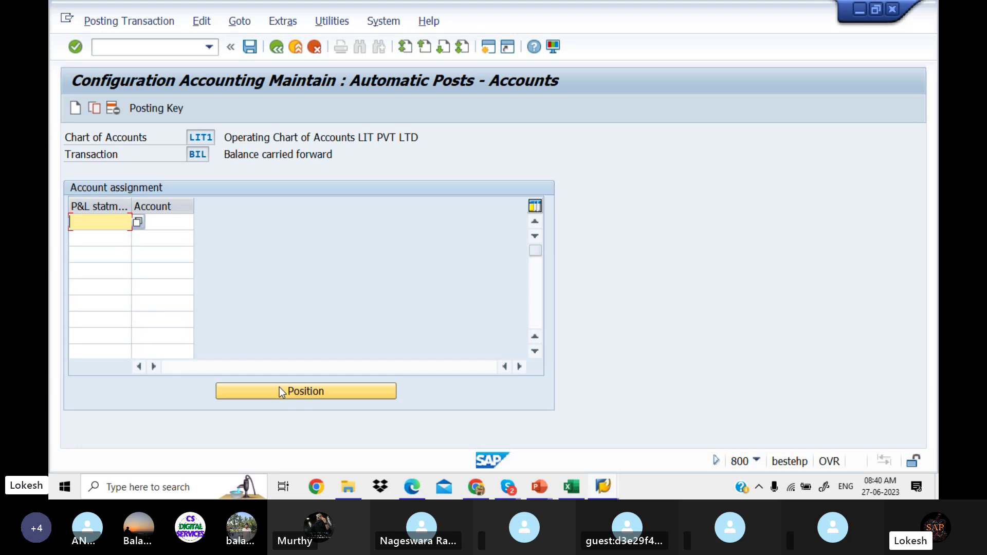
# Step: Assign P&L indicator X to account 100100 and save it under a customizing request
pyautogui.write('x')
pyautogui.press('Tab')
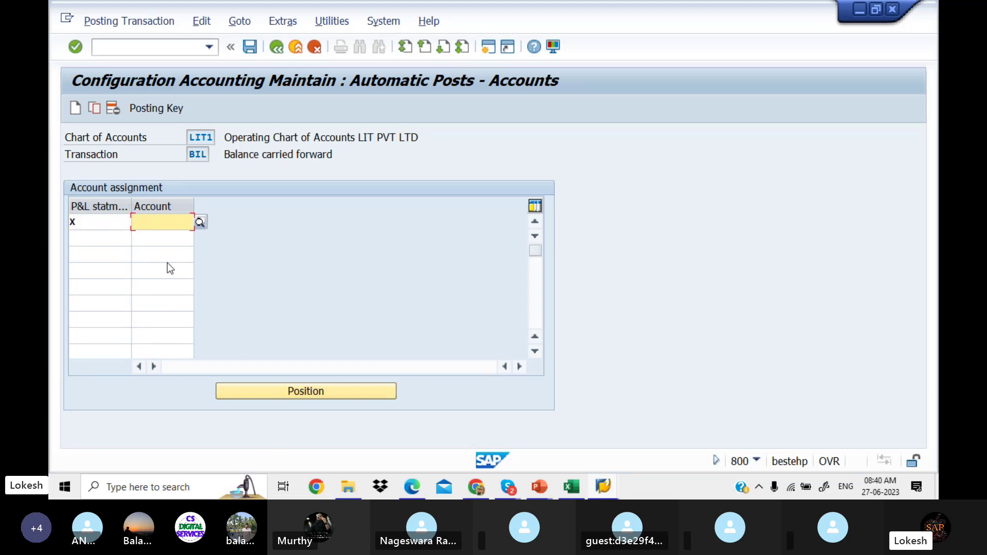
pyautogui.write('100100')
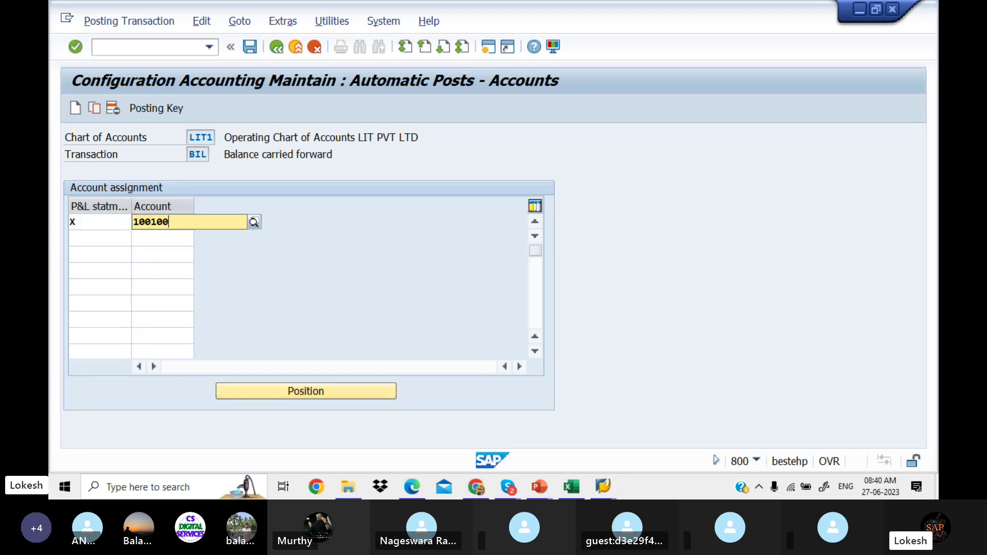
pyautogui.press('Return')
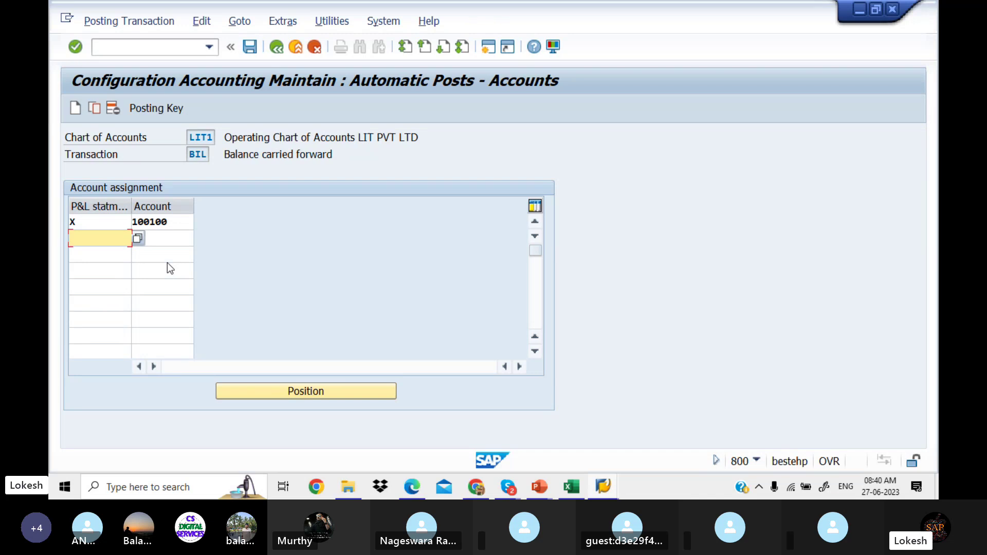
pyautogui.click(250, 47)
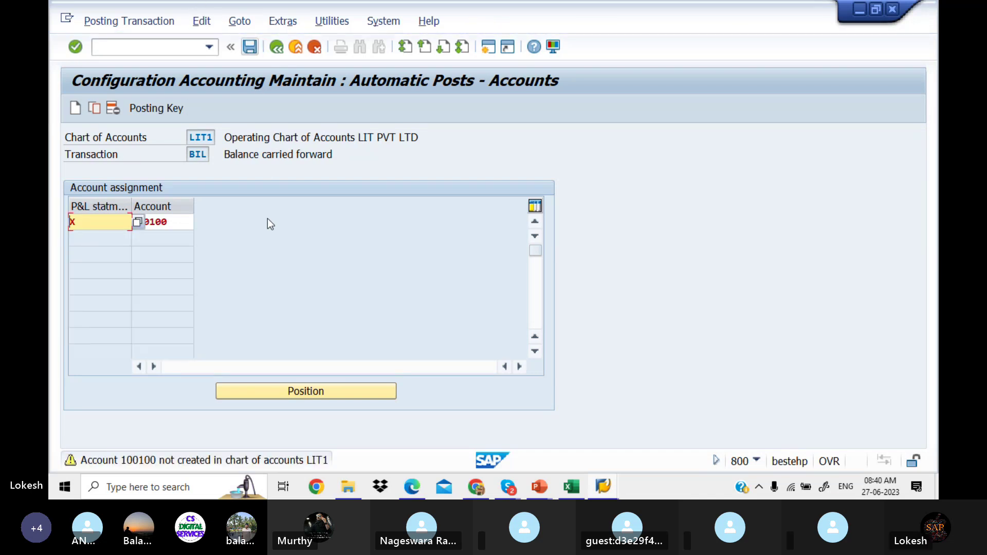
pyautogui.press('Return')
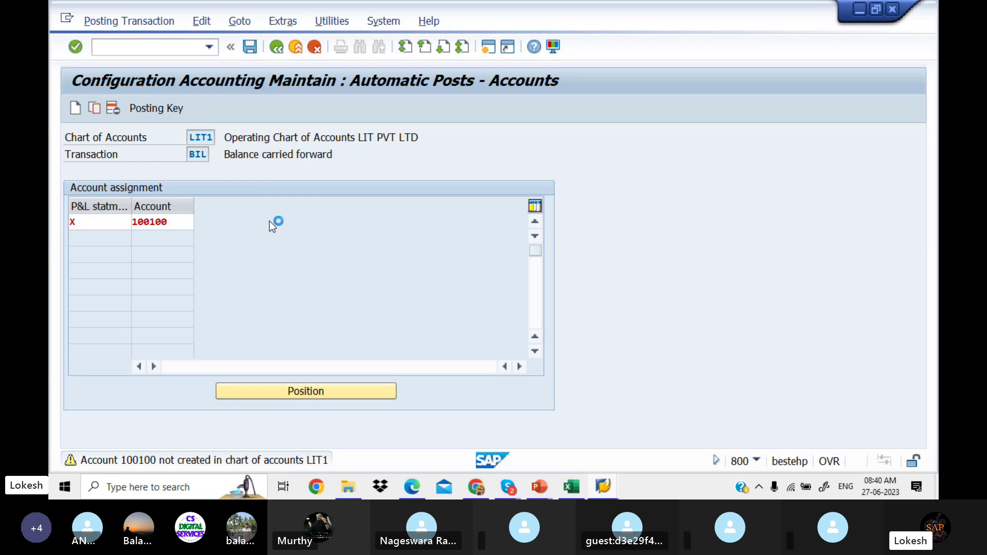
pyautogui.click(293, 280)
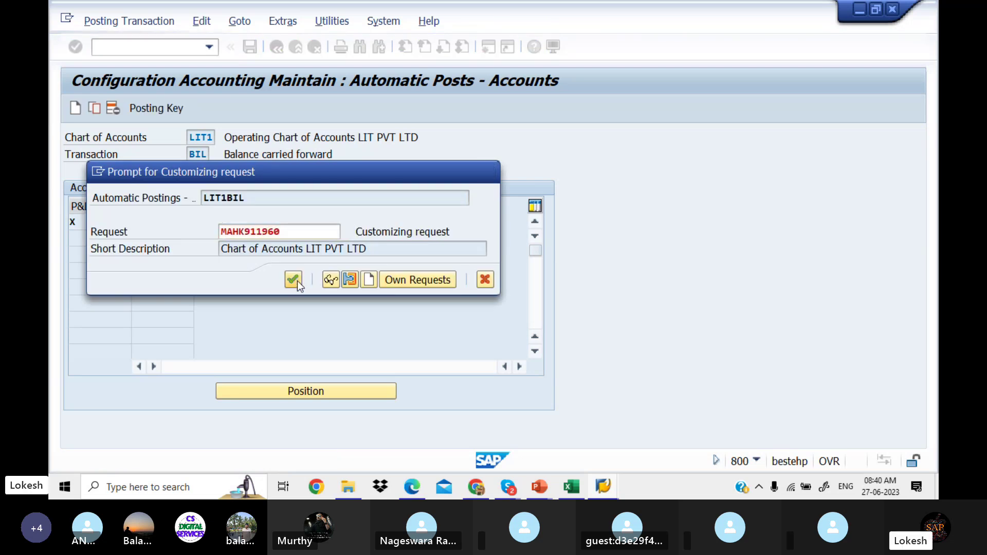
pyautogui.click(415, 491)
# Step: Scroll the notes PDF to page 6, the Rent A/C 400001 G/L account example
pyautogui.scroll(-1, 416, 493)
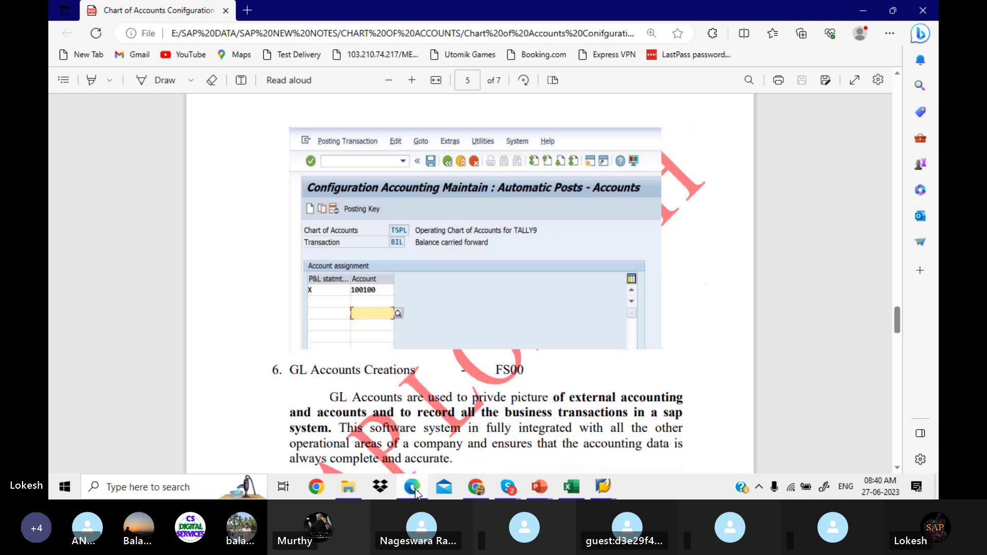
pyautogui.scroll(1, 416, 492)
pyautogui.scroll(-4, 416, 493)
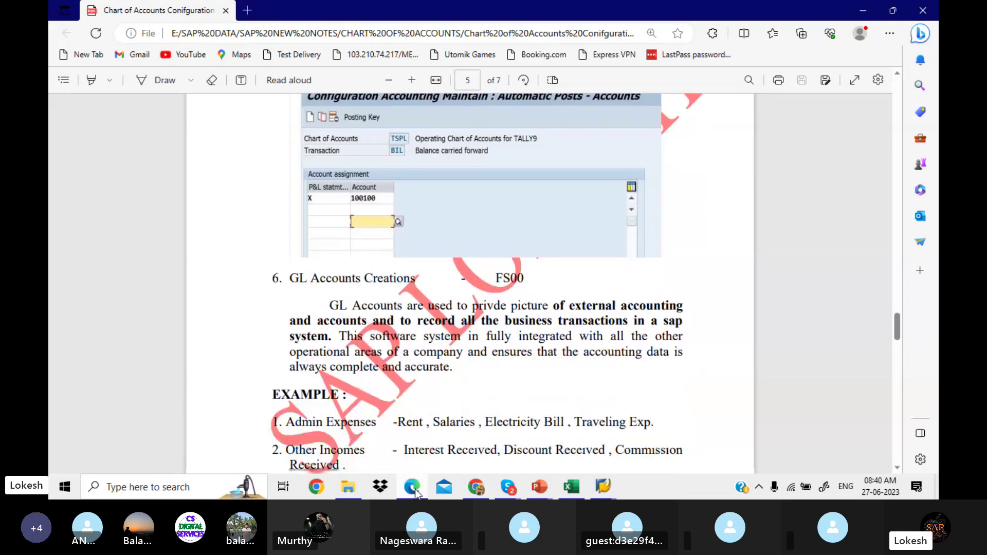
pyautogui.scroll(-1, 416, 493)
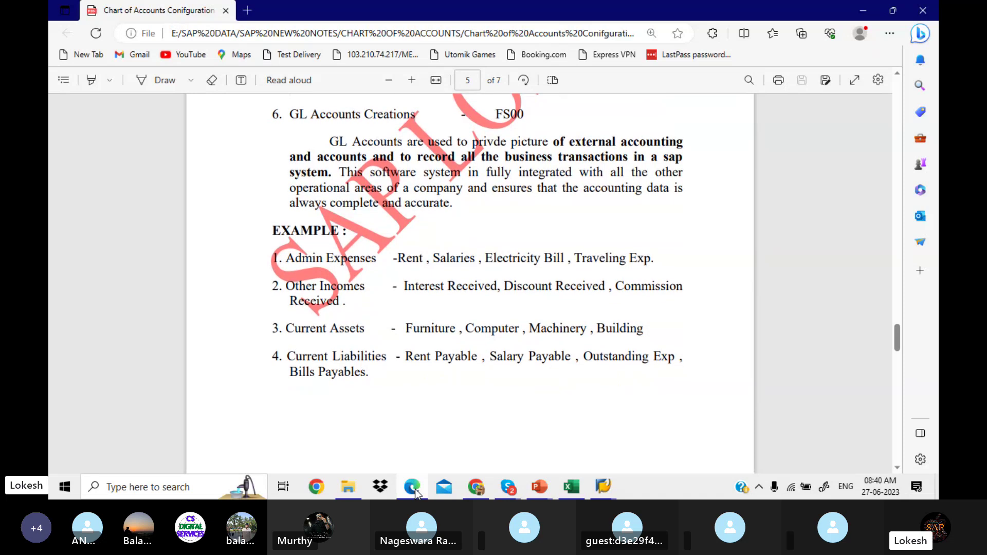
pyautogui.scroll(-5, 415, 493)
pyautogui.scroll(-5, 415, 493)
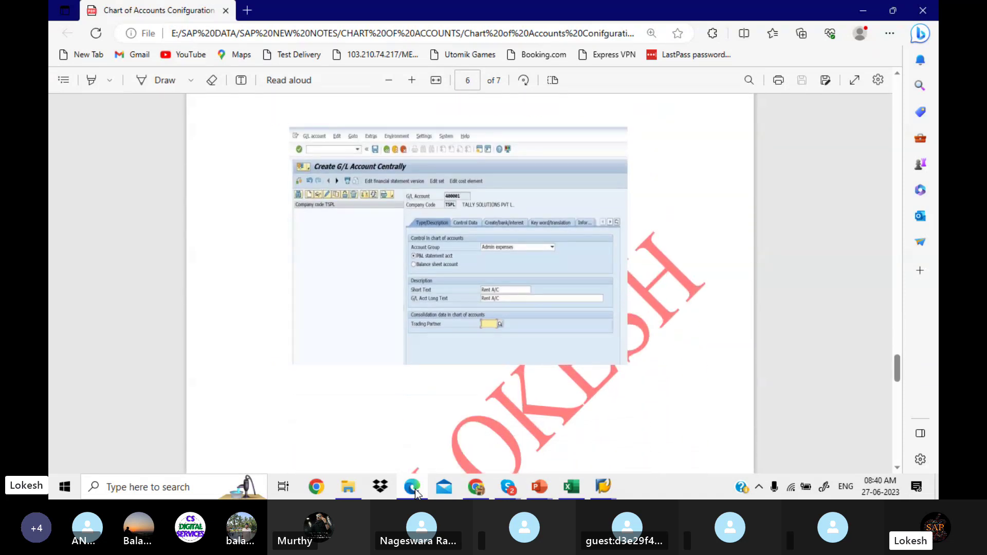
# Step: Review slide 6 on GL Accounts Creation FS00, highlighting the Admin Expenses, Other Incomes and Current Assets examples
pyautogui.moveTo(547, 485)
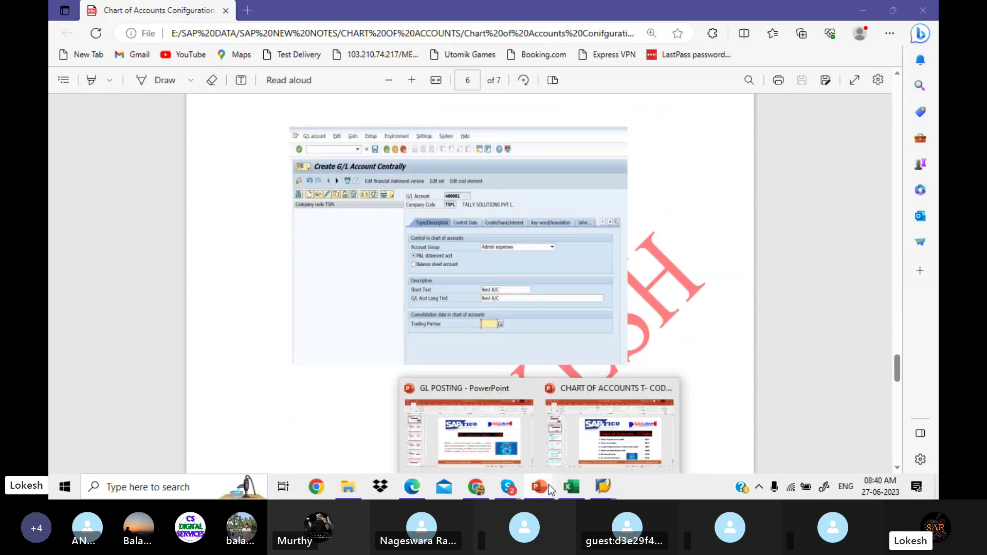
pyautogui.click(602, 441)
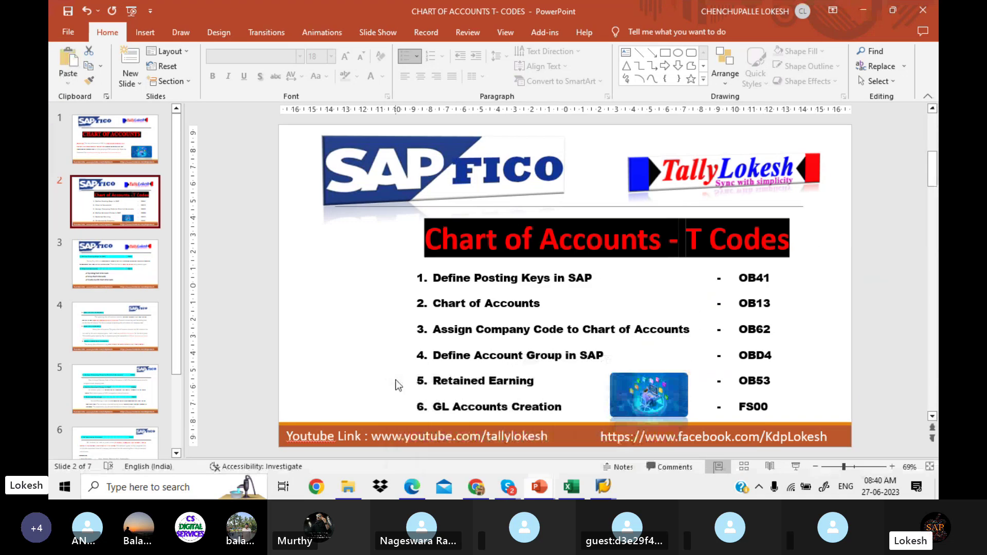
pyautogui.scroll(-3, 172, 366)
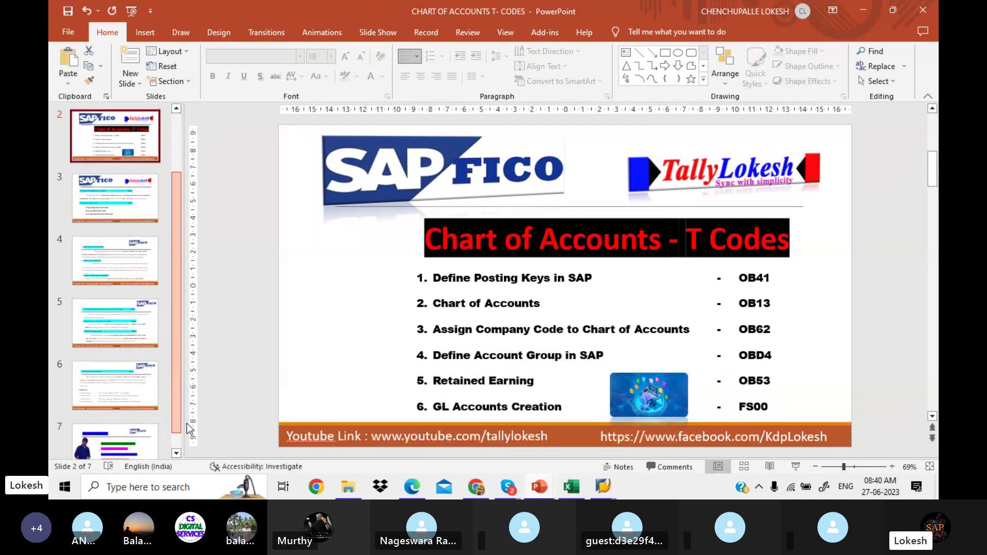
pyautogui.click(131, 361)
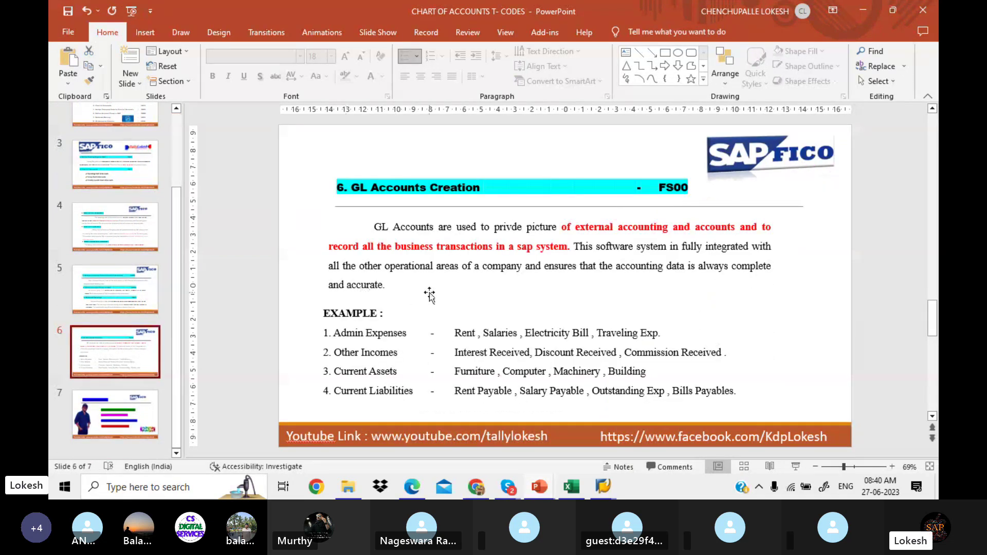
pyautogui.click(456, 333)
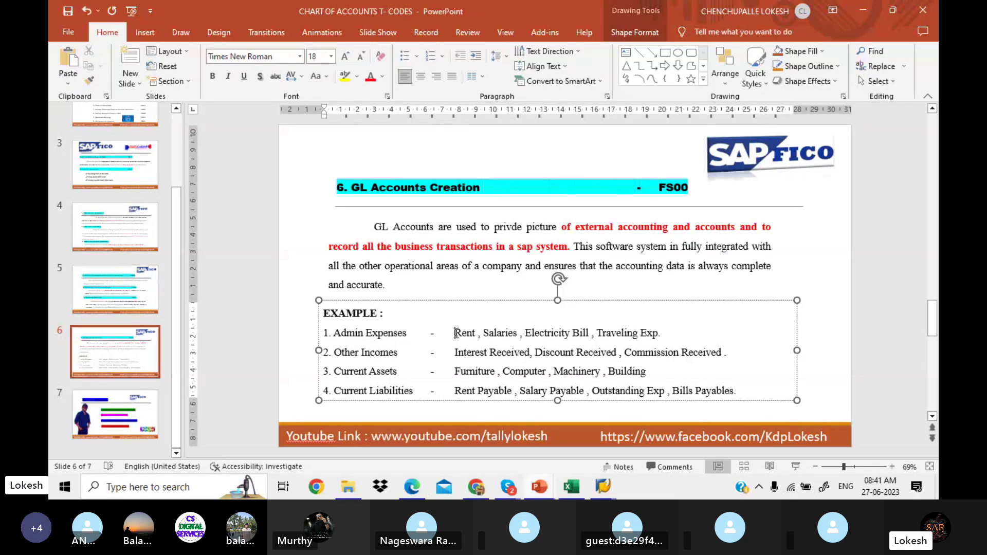
pyautogui.moveTo(455, 333); pyautogui.dragTo(663, 335)
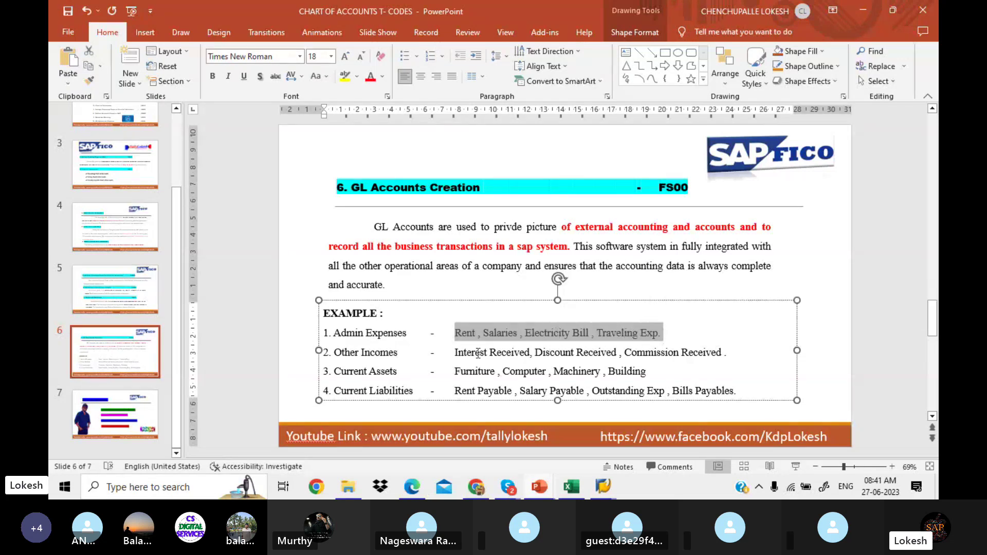
pyautogui.moveTo(453, 353); pyautogui.dragTo(704, 364)
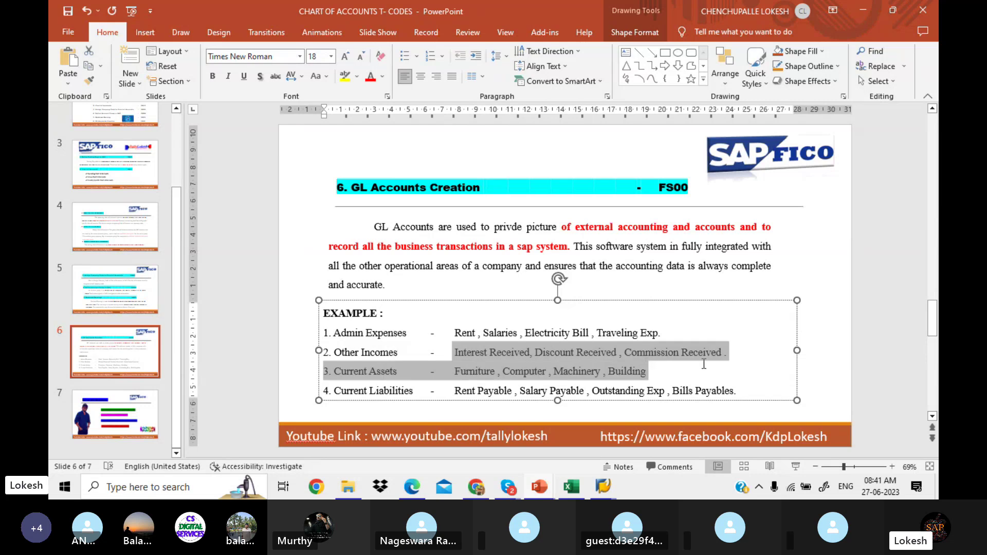
pyautogui.click(658, 371)
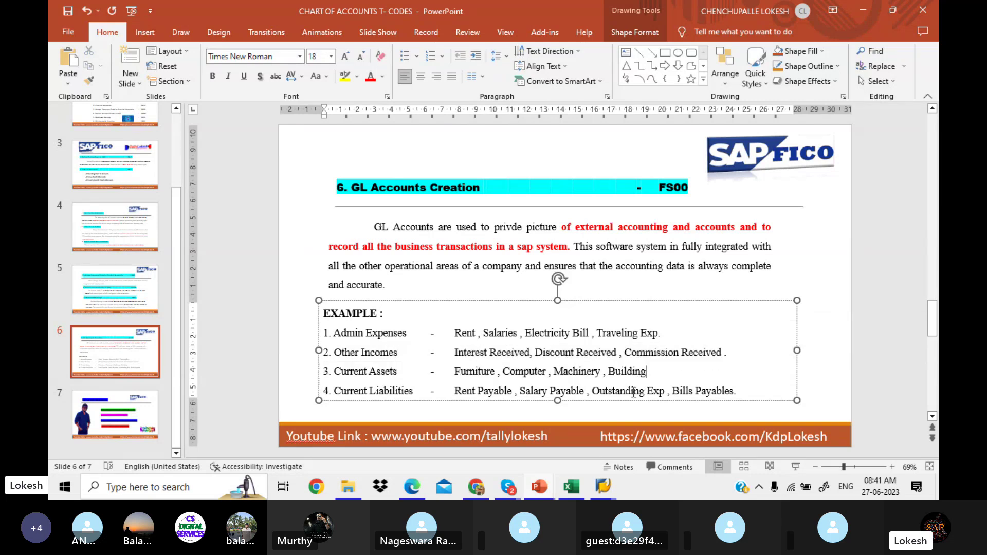
# Step: Back in SAP, start transaction FS00 with /NFS00
pyautogui.moveTo(615, 486)
pyautogui.click(629, 429)
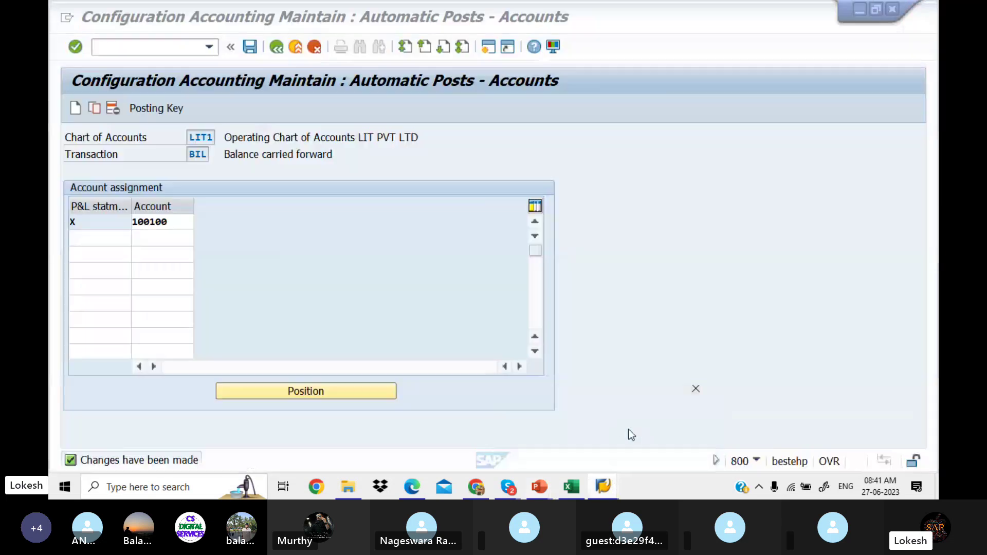
pyautogui.click(159, 47)
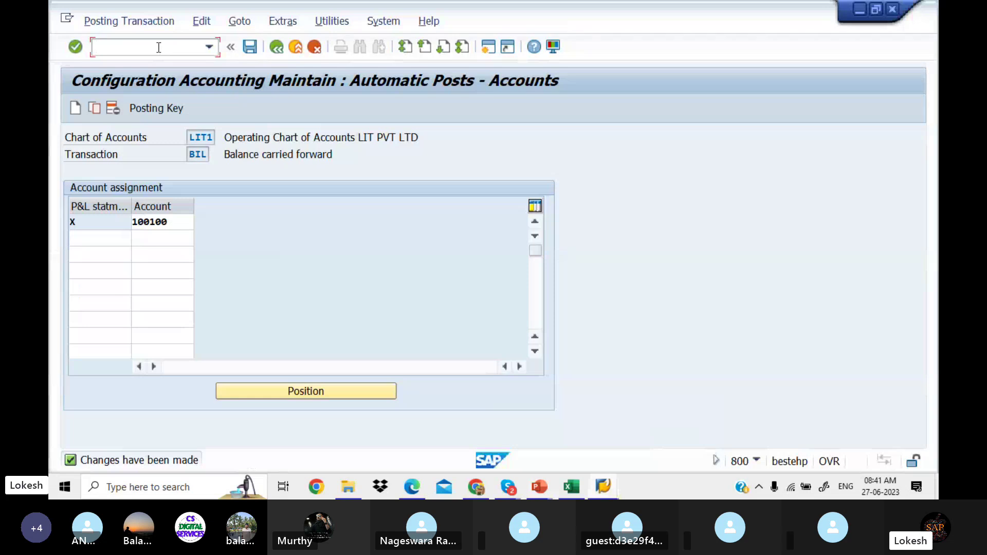
pyautogui.write('/N')
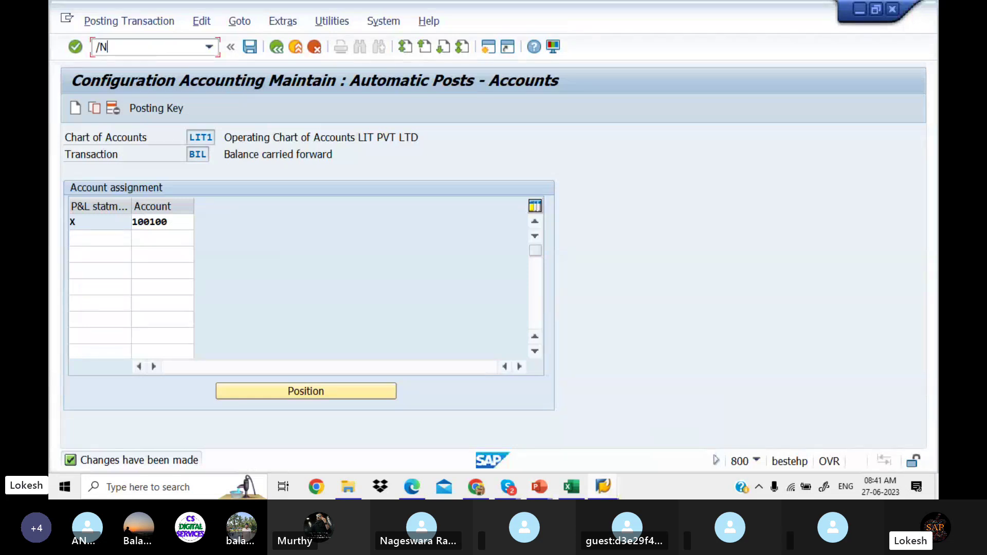
pyautogui.write('FS00')
pyautogui.press('Return')
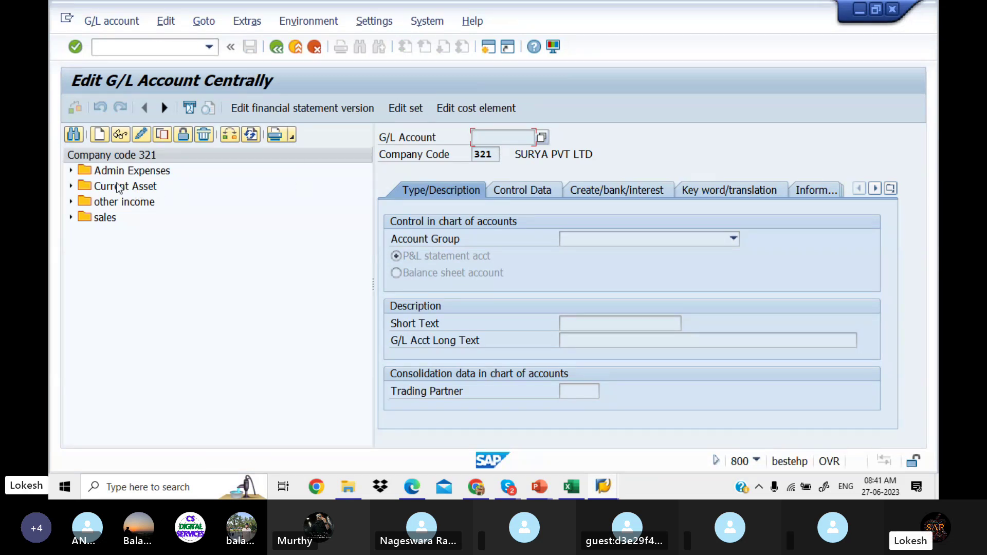
# Step: Expand the Admin Expenses, Current Asset, other income and sales groups in the account tree
pyautogui.click(71, 171)
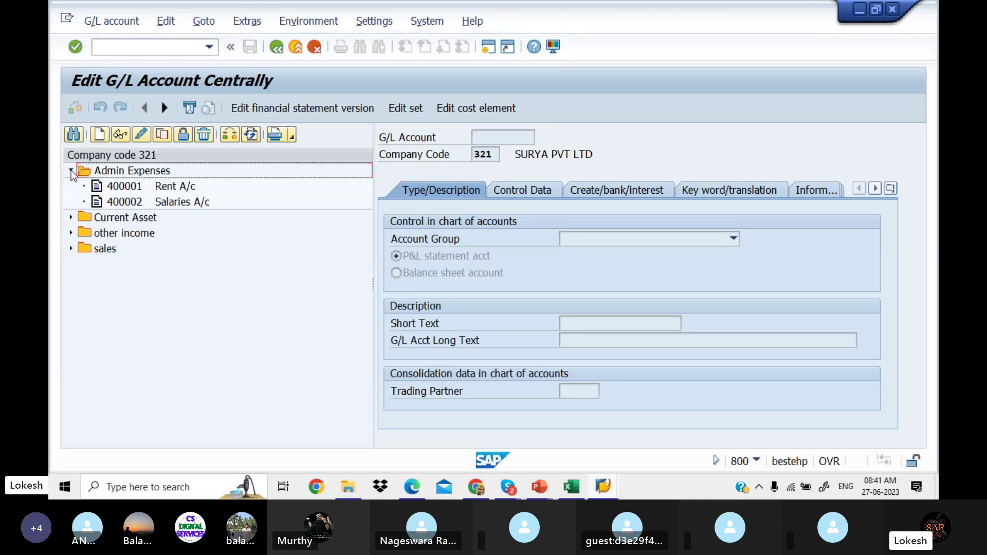
pyautogui.click(71, 217)
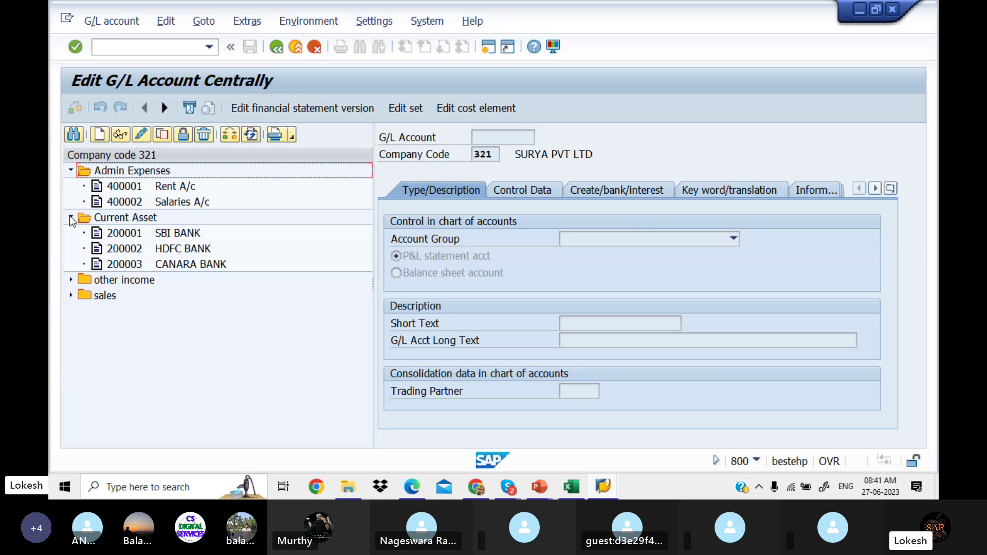
pyautogui.click(71, 280)
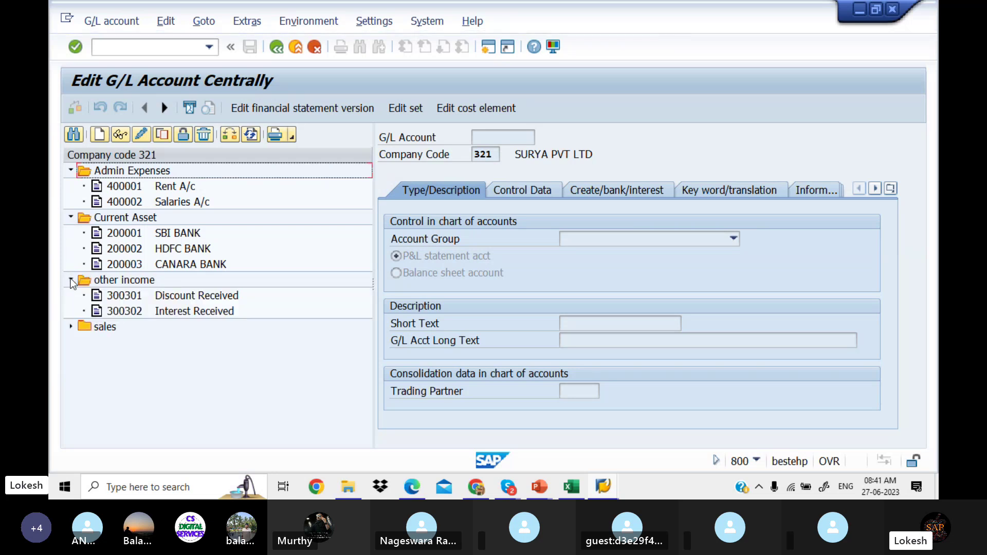
pyautogui.click(72, 327)
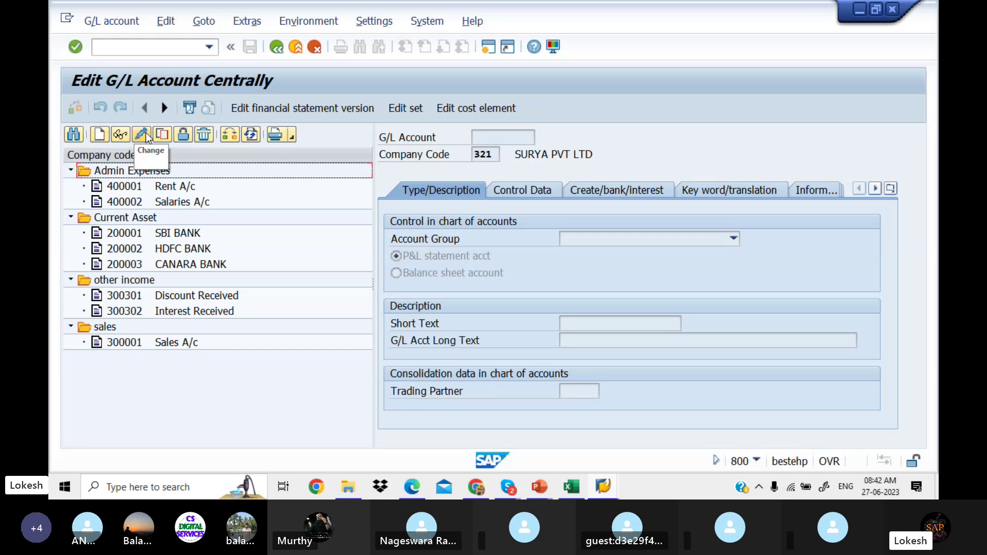
# Step: Try changing the company code to LIT1, cancel after the error, and select 400001 Rent A/c
pyautogui.click(228, 135)
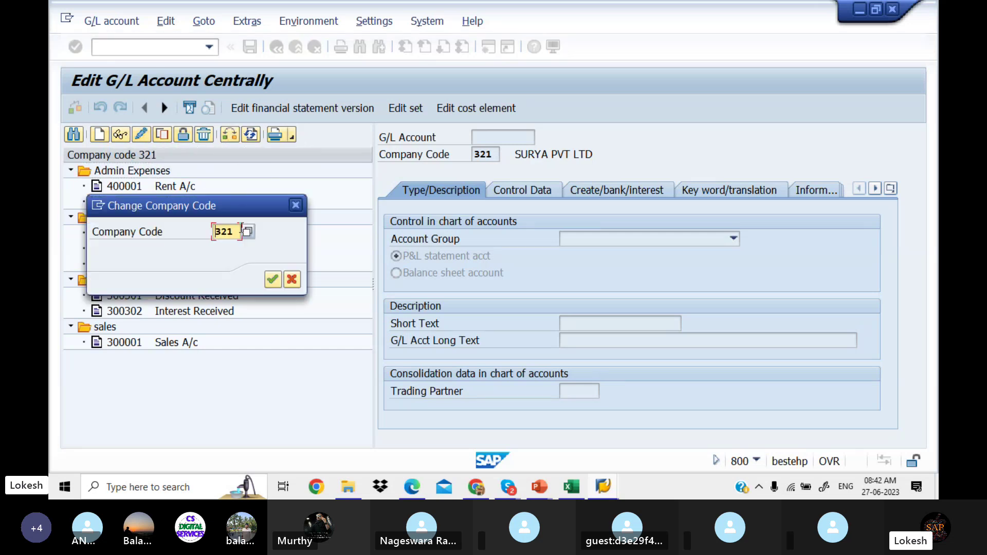
pyautogui.moveTo(240, 226); pyautogui.dragTo(195, 229)
pyautogui.press('BackSpace')
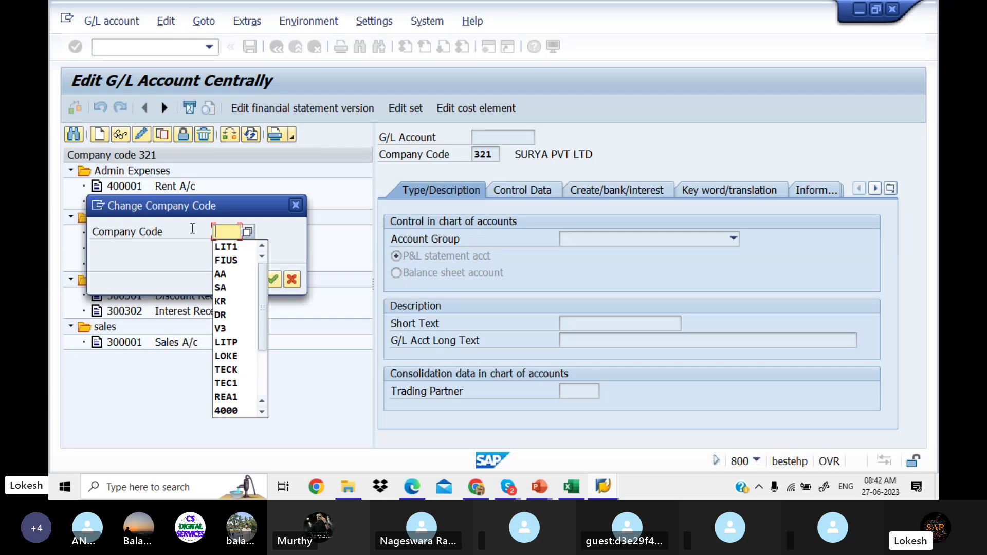
pyautogui.press('Down')
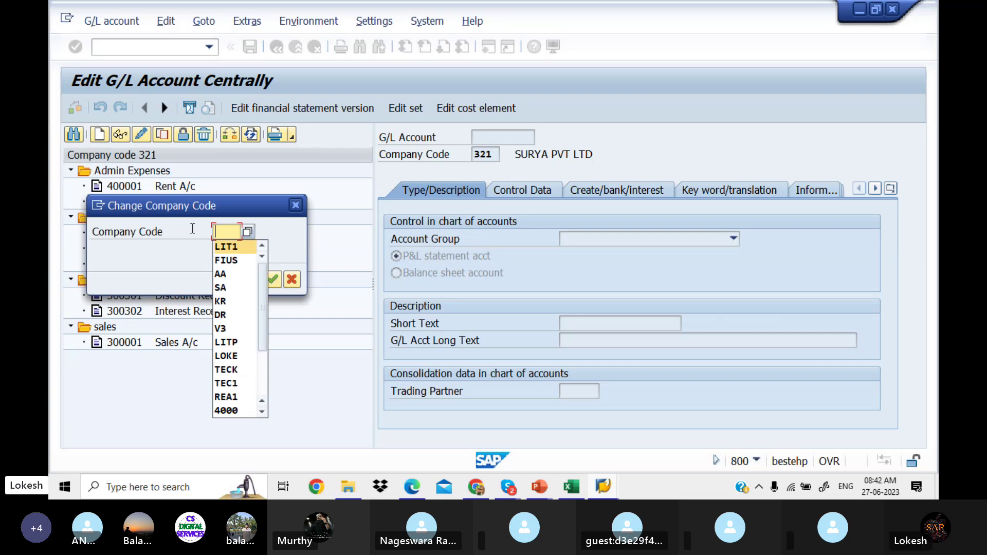
pyautogui.press('Return')
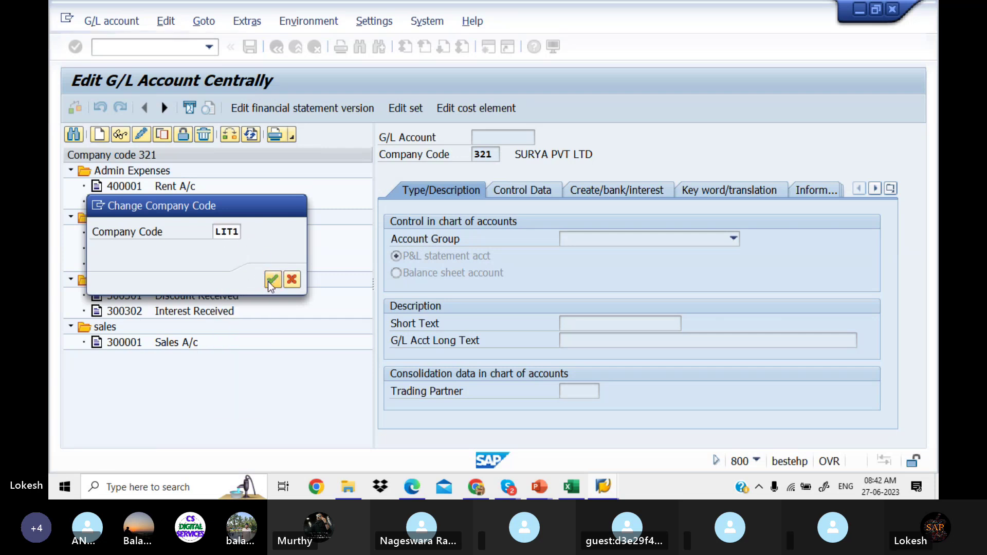
pyautogui.click(270, 281)
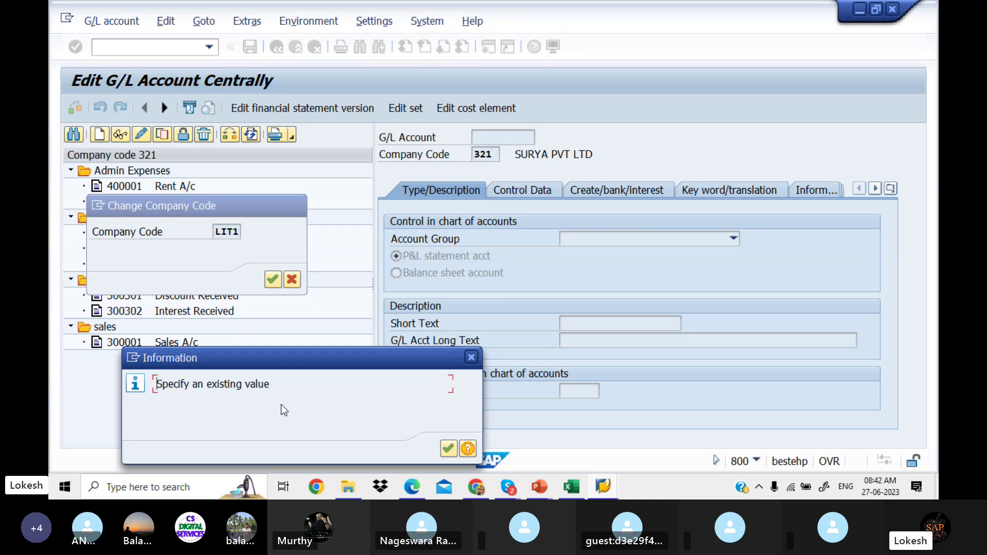
pyautogui.click(448, 448)
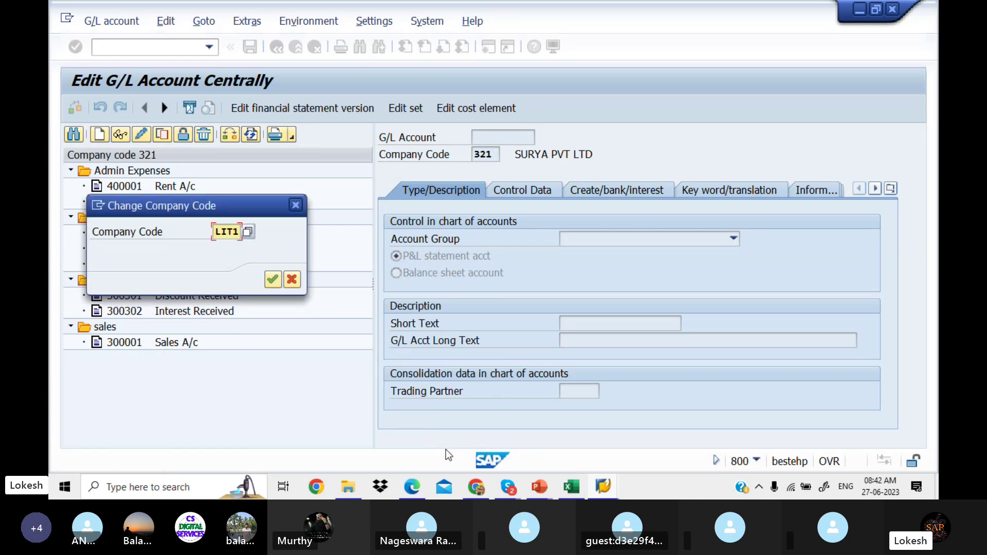
pyautogui.click(294, 207)
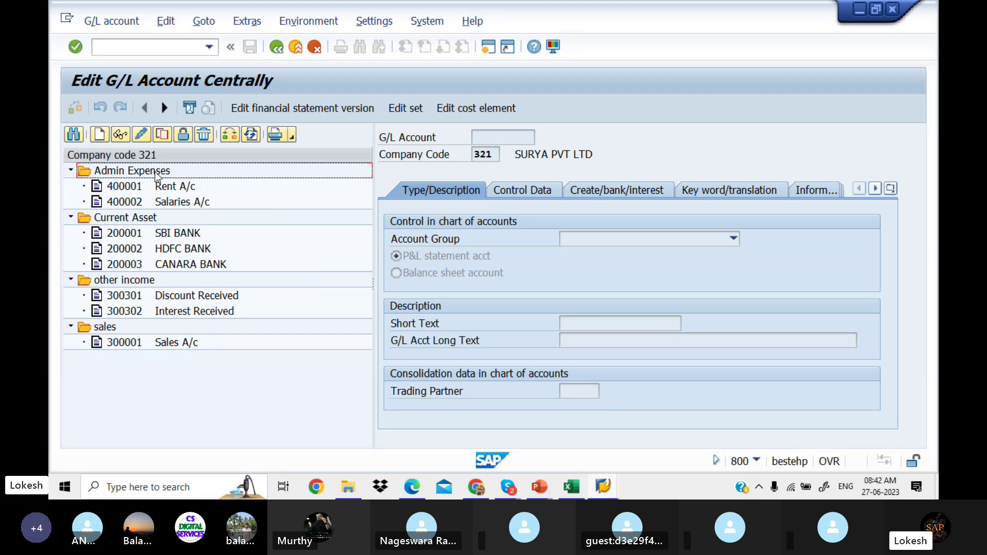
pyautogui.click(134, 187)
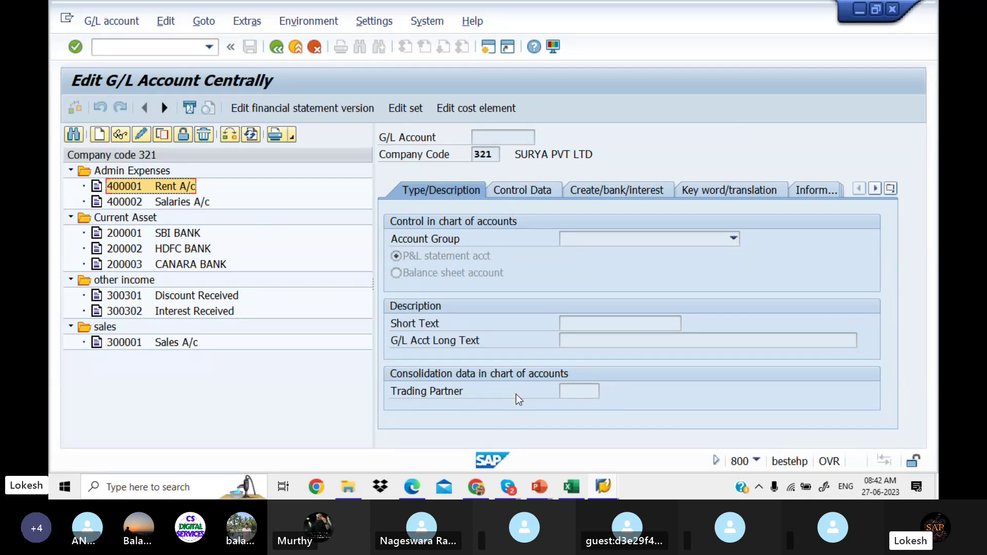
pyautogui.click(420, 494)
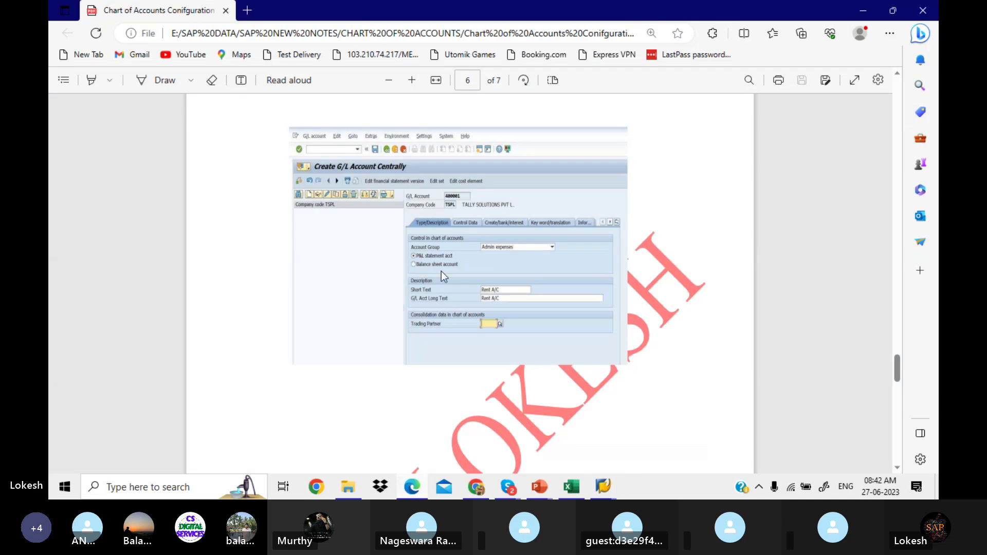
# Step: Scroll the notes back to the OBD4 section, then return to SAP's Edit G/L Account Centrally window
pyautogui.scroll(5, 441, 270)
pyautogui.scroll(10, 441, 271)
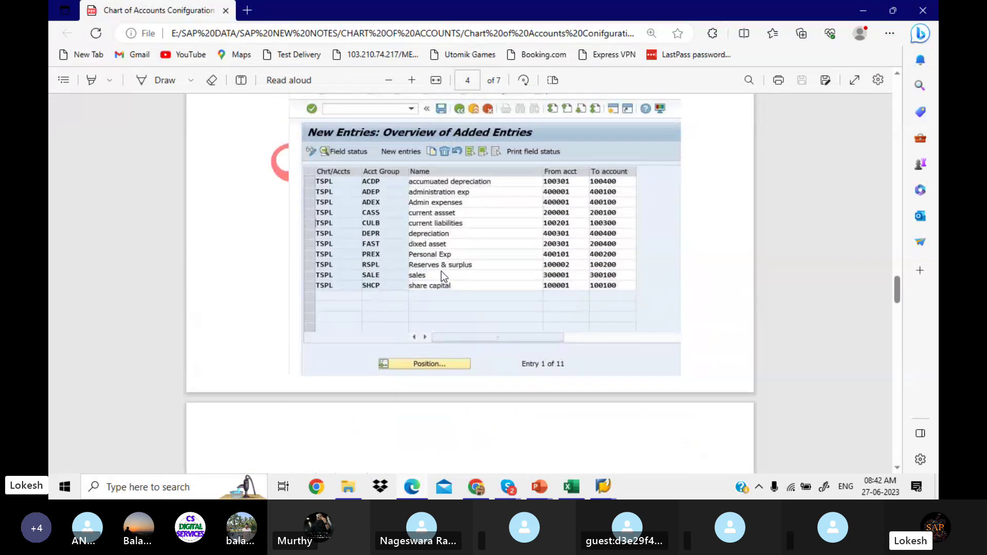
pyautogui.scroll(3, 439, 207)
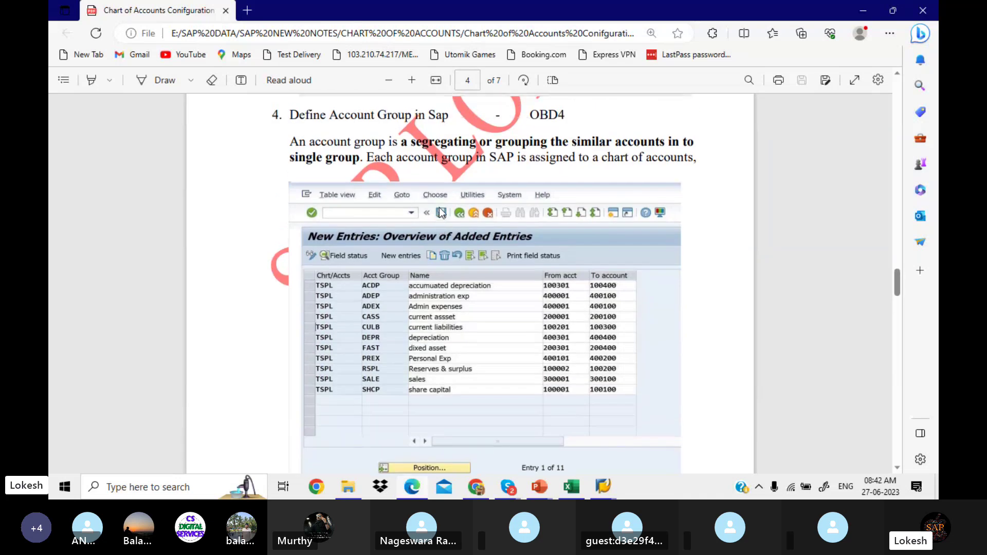
pyautogui.click(604, 486)
pyautogui.click(625, 440)
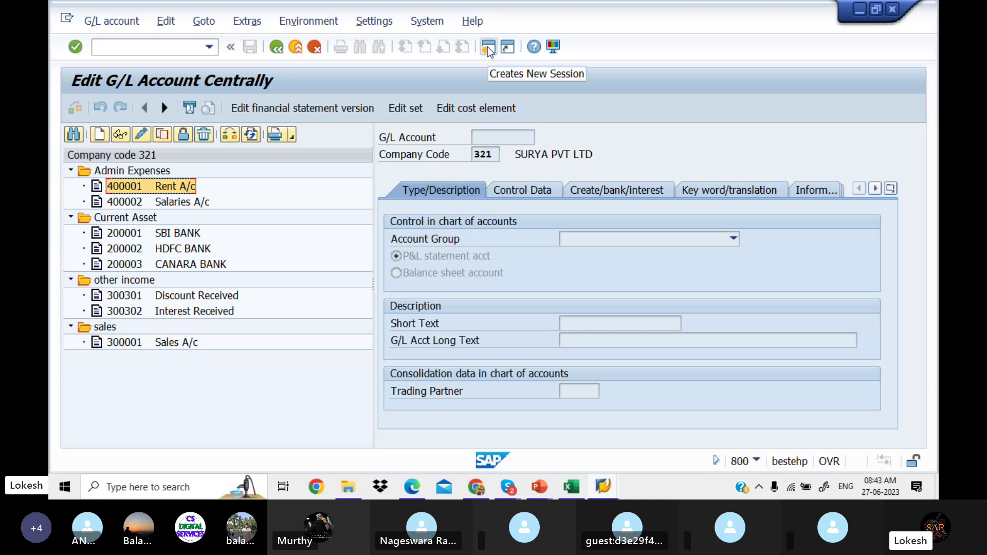
# Step: Open a second SAP session and run OBD4
pyautogui.click(487, 48)
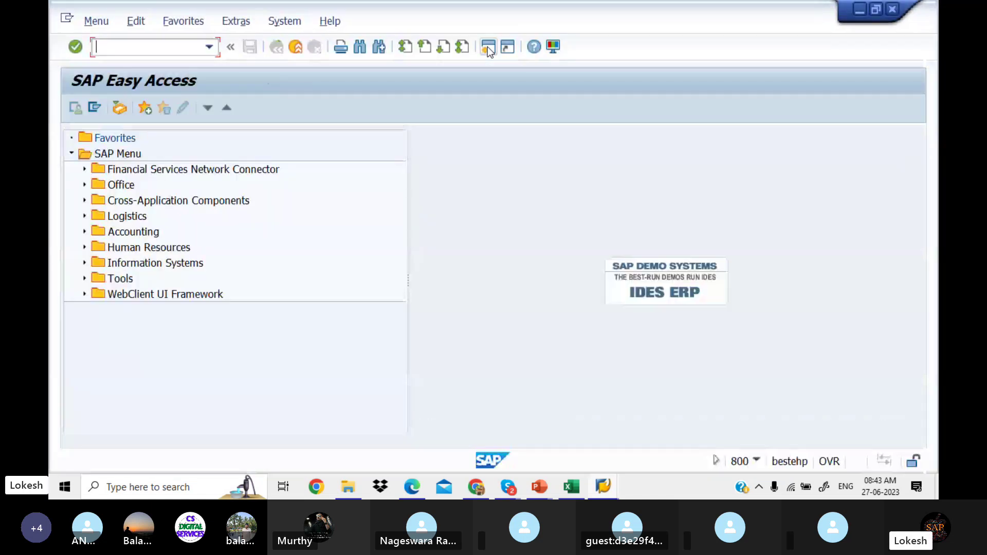
pyautogui.click(188, 49)
pyautogui.write('OBD4')
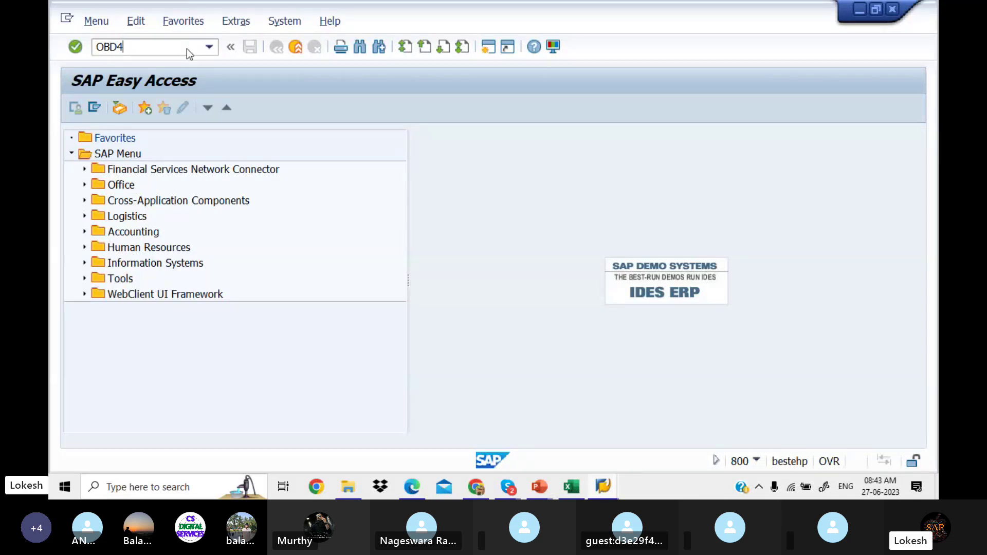
pyautogui.press('Return')
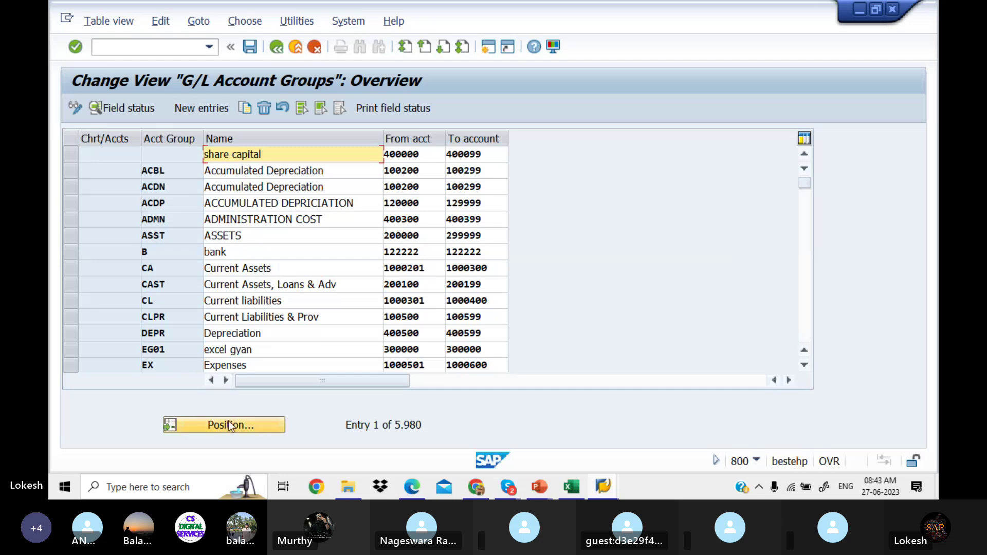
# Step: Jump to LIT1's account groups, check that ADEX starts at 400001, and return to FS00
pyautogui.click(230, 425)
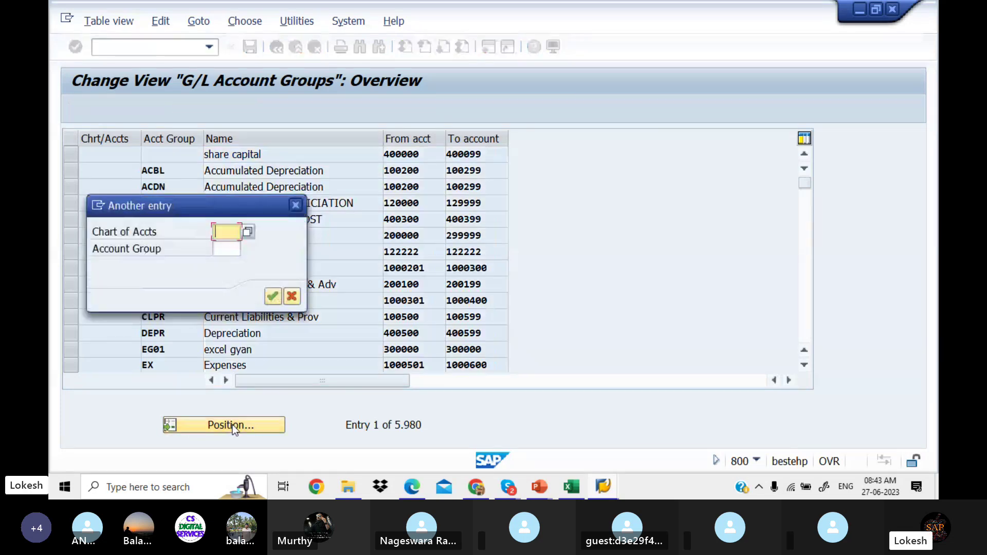
pyautogui.write('LIT1')
pyautogui.press('Return')
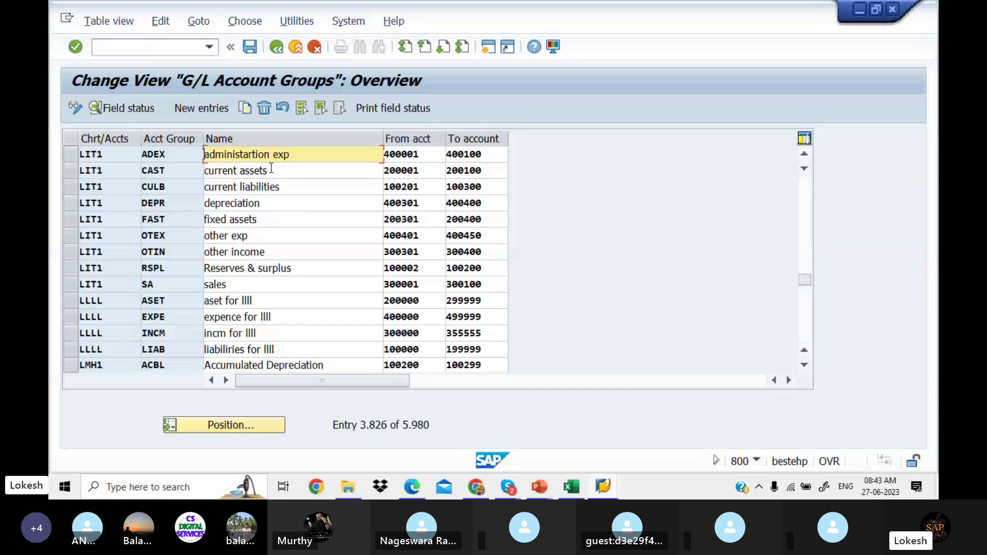
pyautogui.click(427, 154)
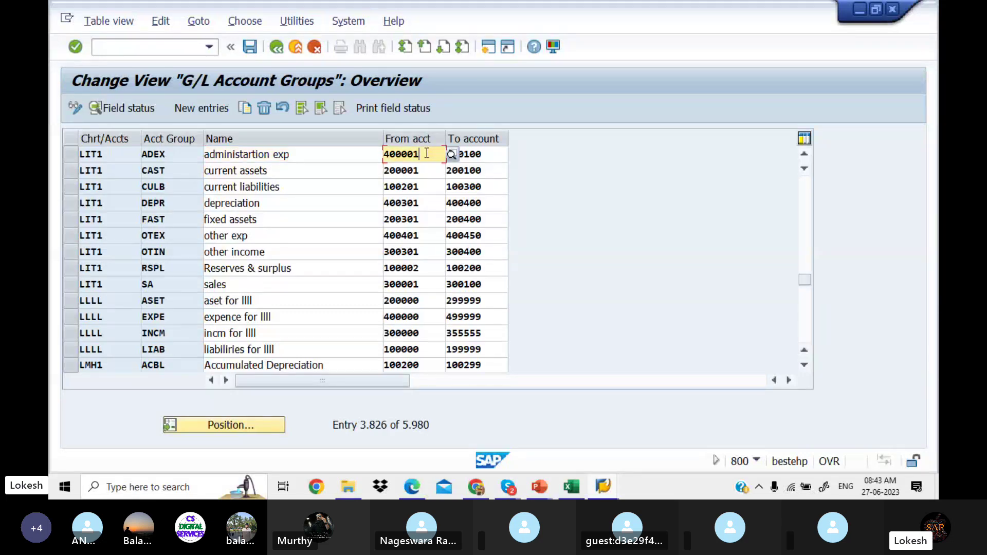
pyautogui.moveTo(427, 154); pyautogui.dragTo(381, 155)
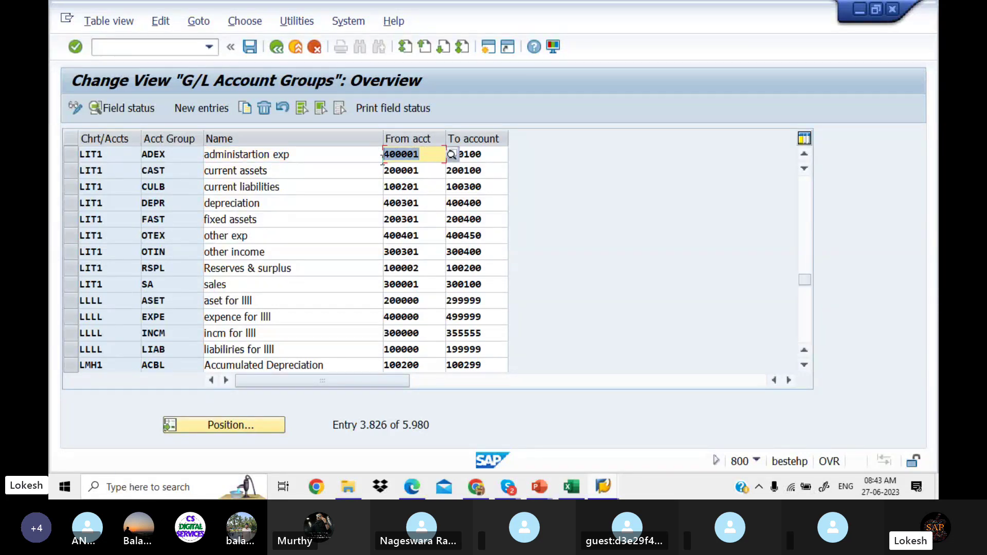
pyautogui.moveTo(600, 492)
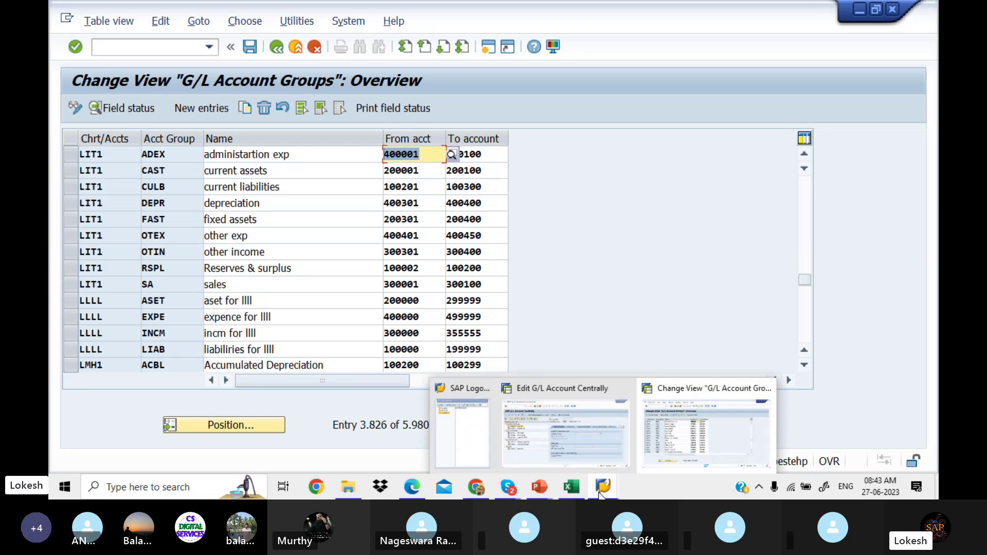
pyautogui.click(588, 458)
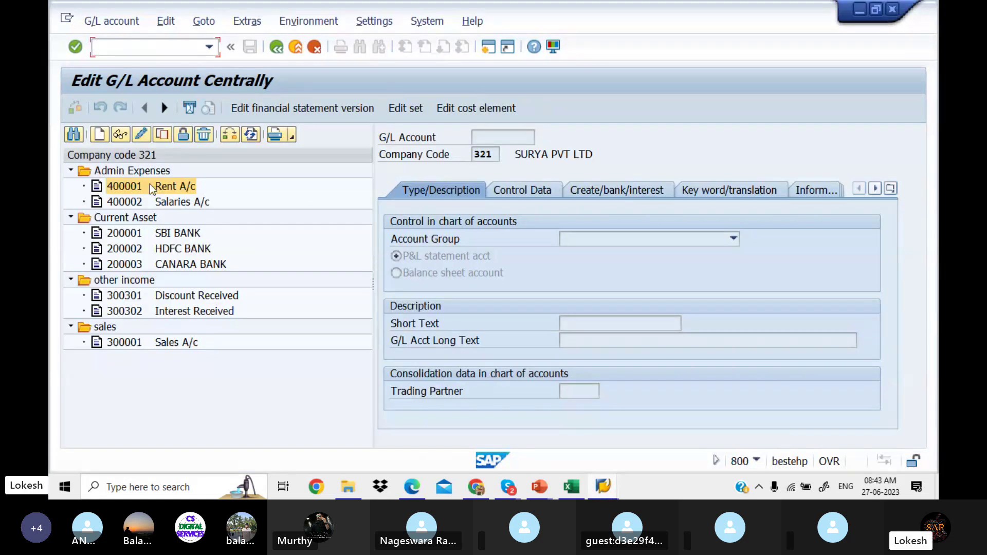
# Step: Create G/L account 400001 for company code LIT1 instead of 321
pyautogui.click(103, 134)
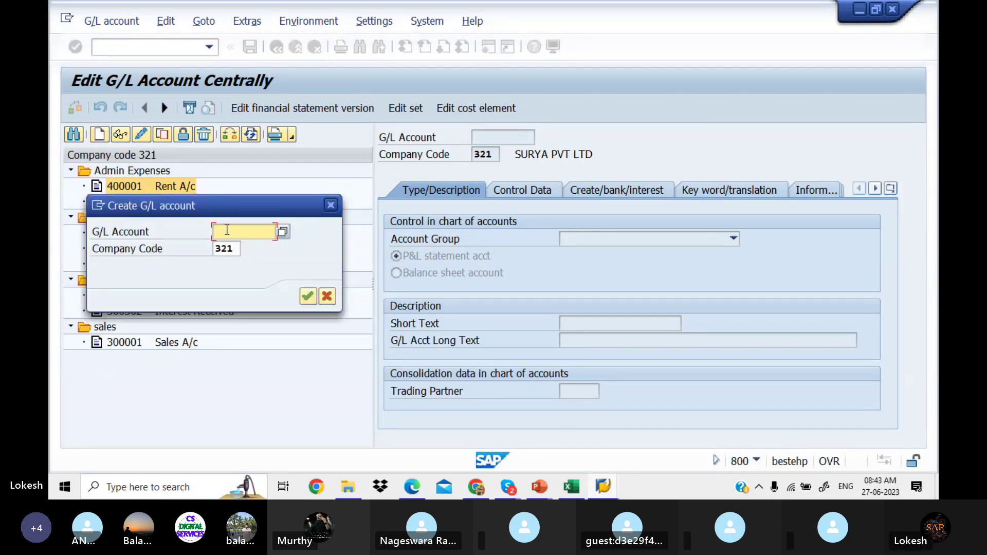
pyautogui.write('40')
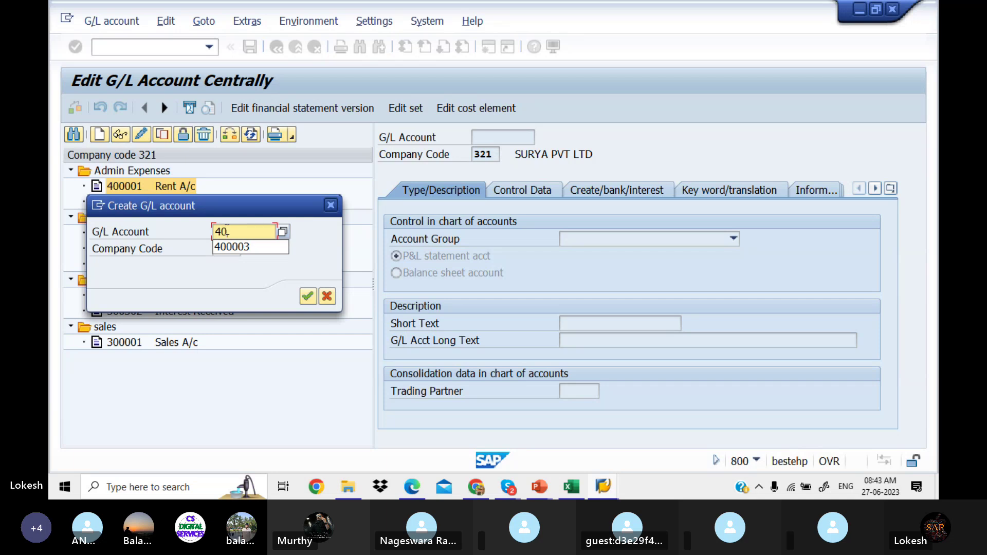
pyautogui.write('0001')
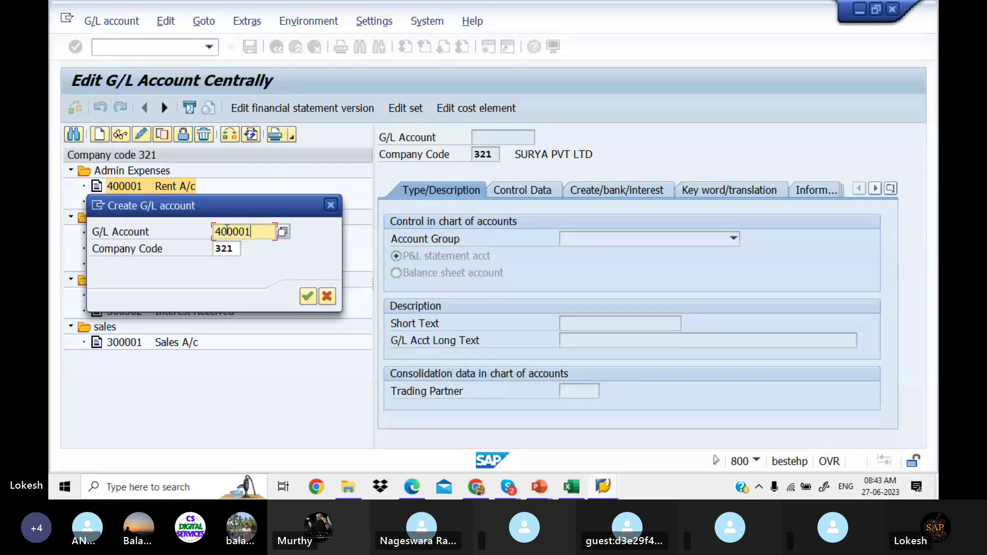
pyautogui.click(238, 250)
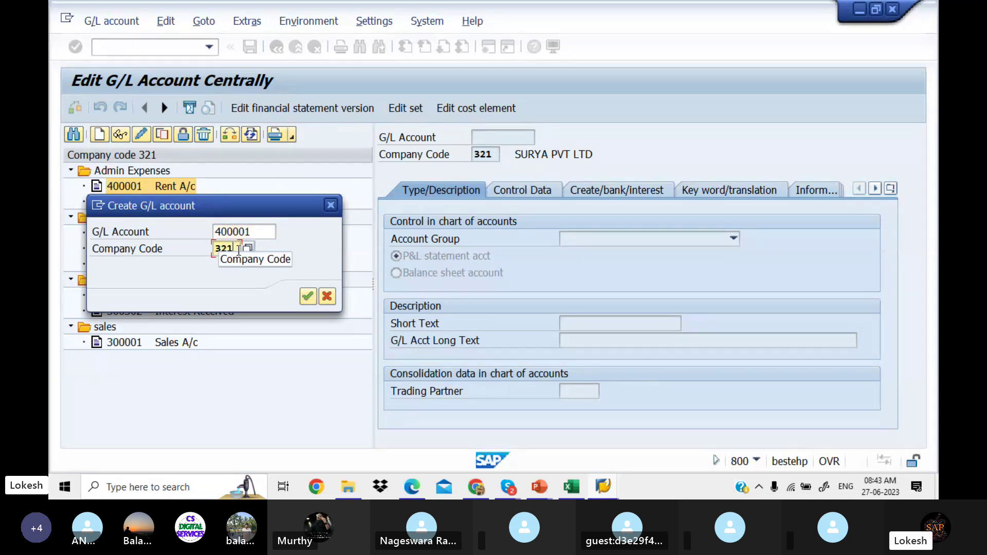
pyautogui.press('BackSpace')
pyautogui.press('BackSpace')
pyautogui.press('BackSpace')
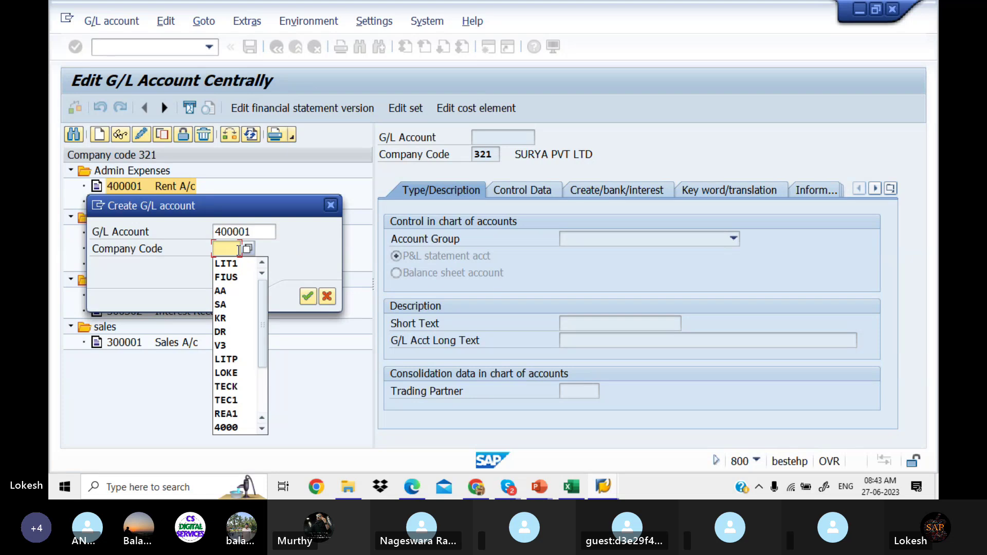
pyautogui.write('LIT1')
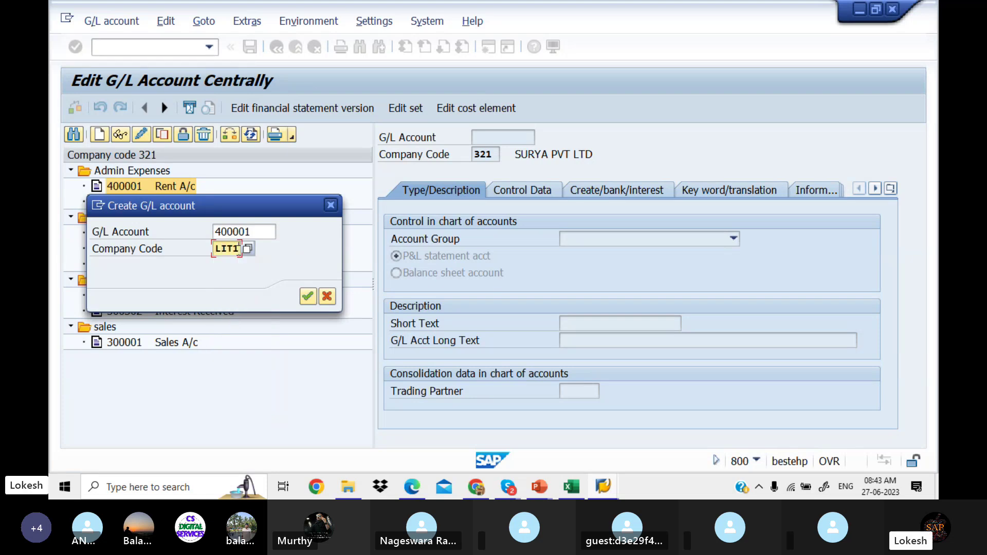
pyautogui.press('Return')
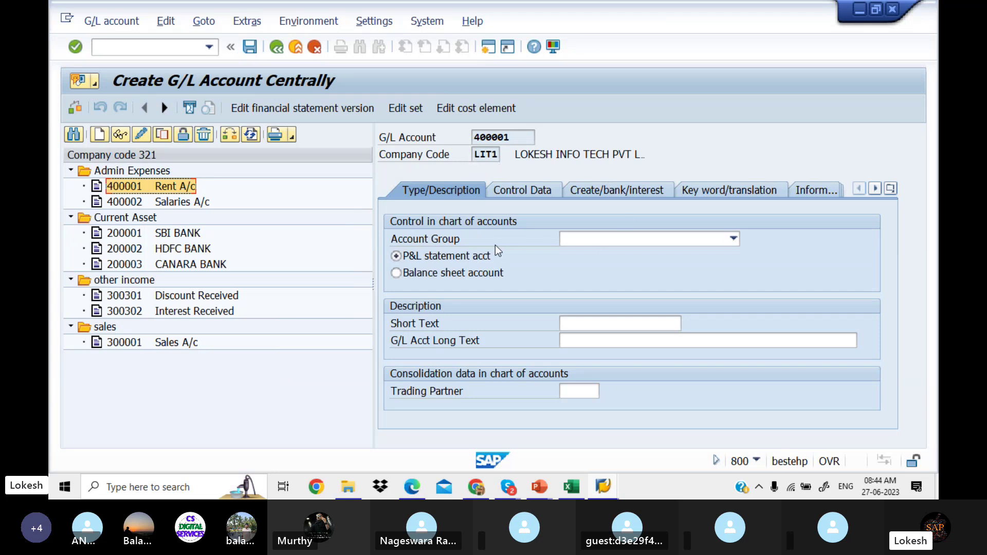
# Step: Put account 400001 in the administartion exp group with short text Rent A/c
pyautogui.click(732, 240)
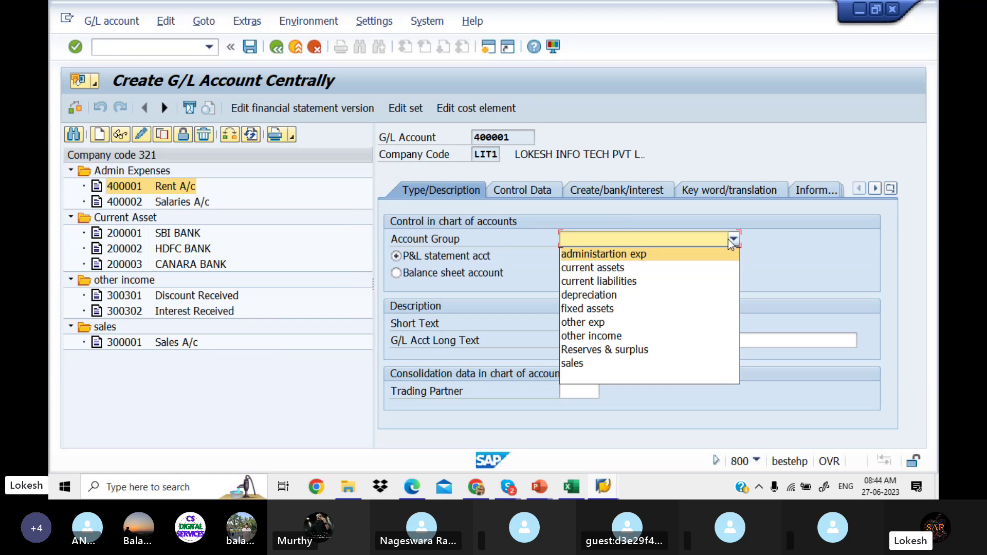
pyautogui.click(669, 258)
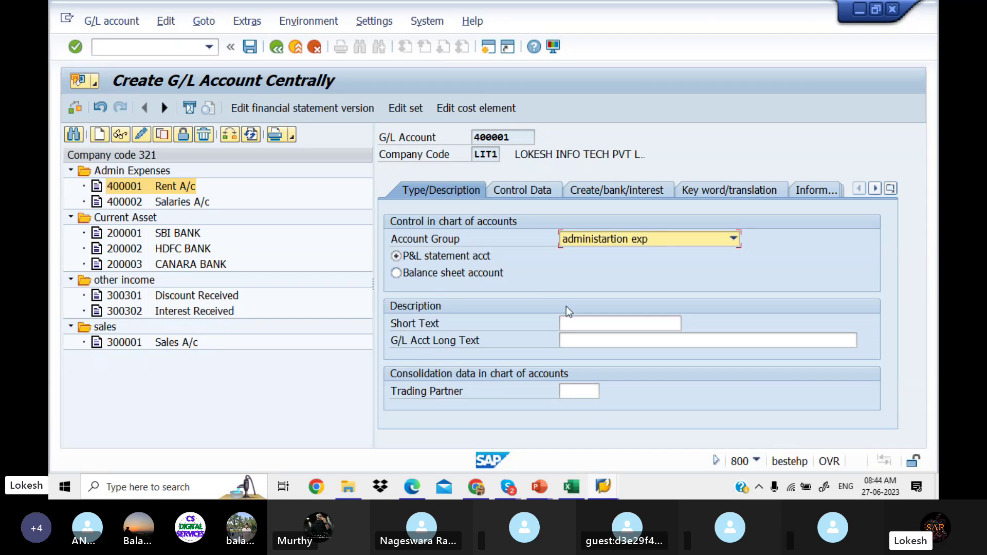
pyautogui.click(581, 321)
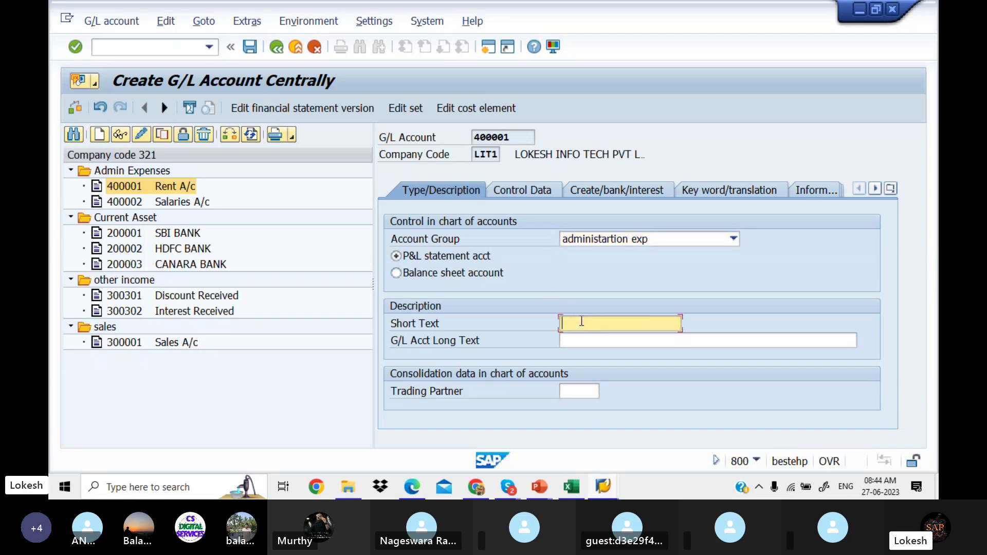
pyautogui.write('rE')
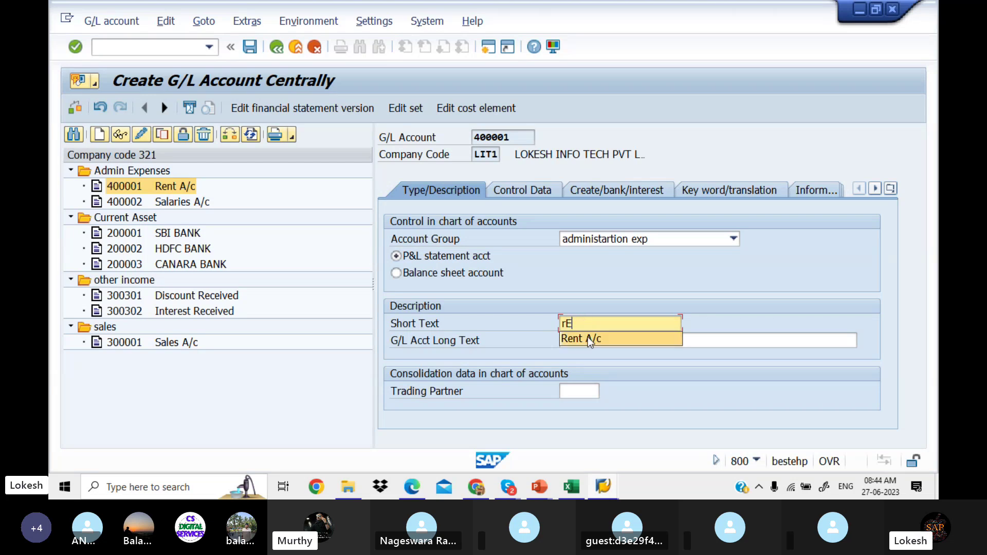
pyautogui.click(588, 338)
# Step: Fill the G/L account long text with Rent A/c and show the control data
pyautogui.click(589, 339)
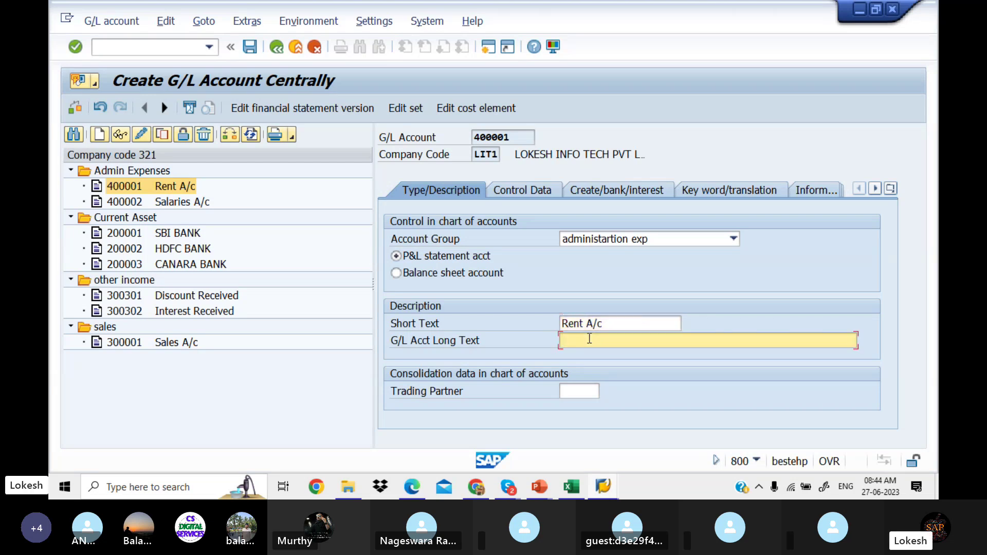
pyautogui.click(590, 339)
pyautogui.click(589, 339)
pyautogui.click(589, 339)
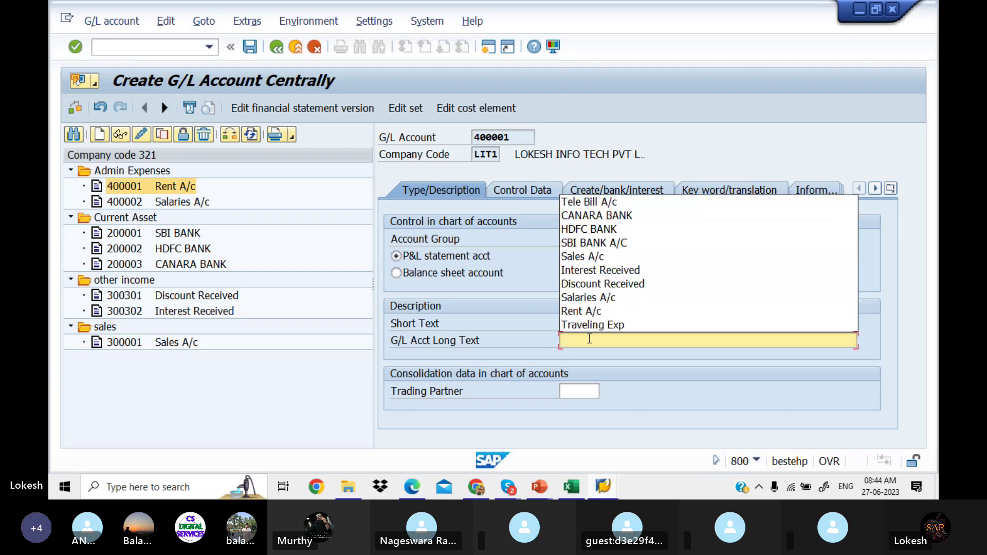
pyautogui.click(619, 311)
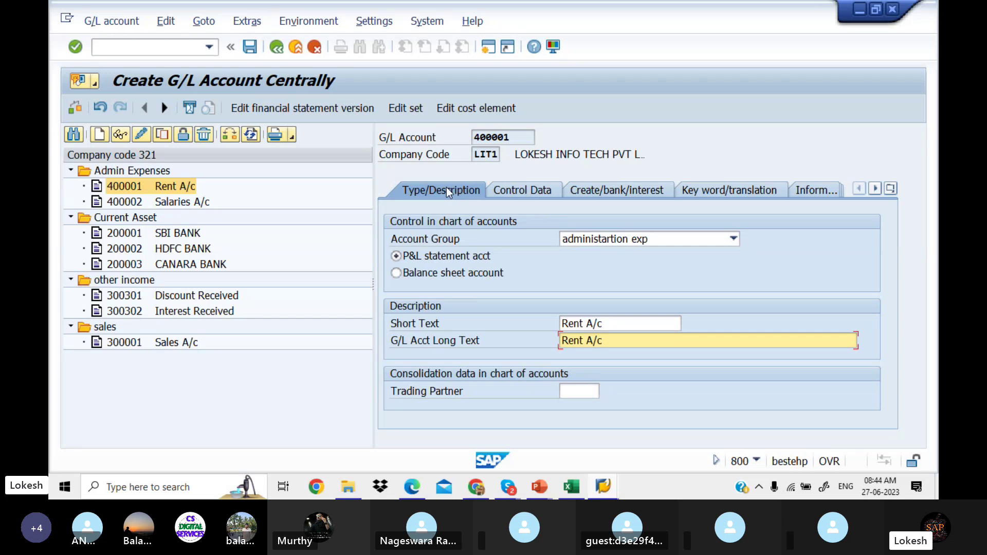
pyautogui.click(516, 190)
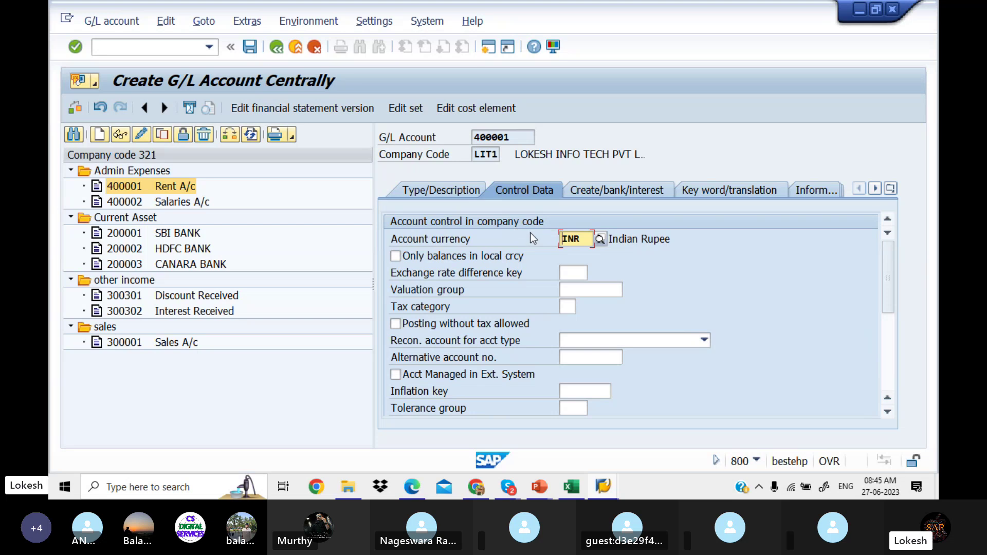
# Step: Confirm INR as the account currency and turn on line item display
pyautogui.click(599, 240)
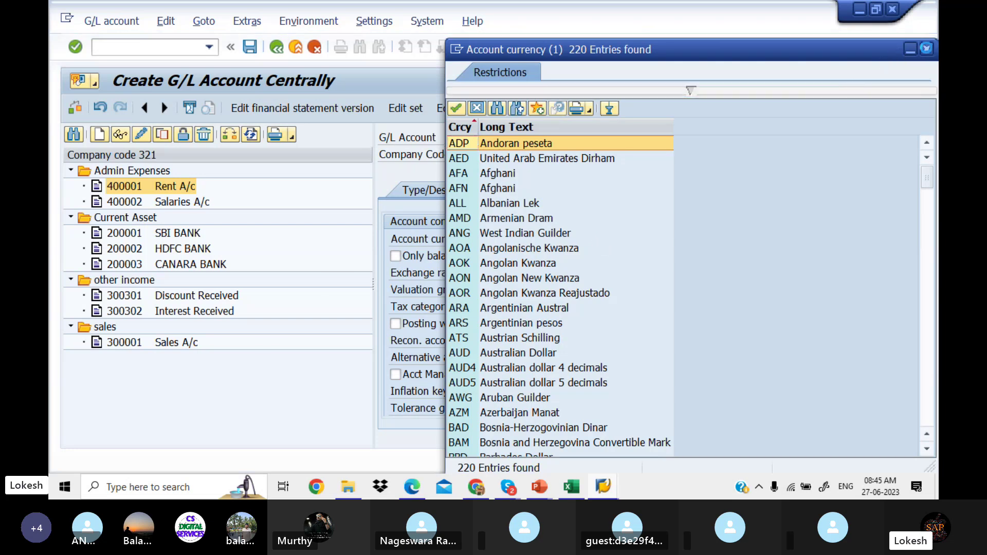
pyautogui.click(926, 48)
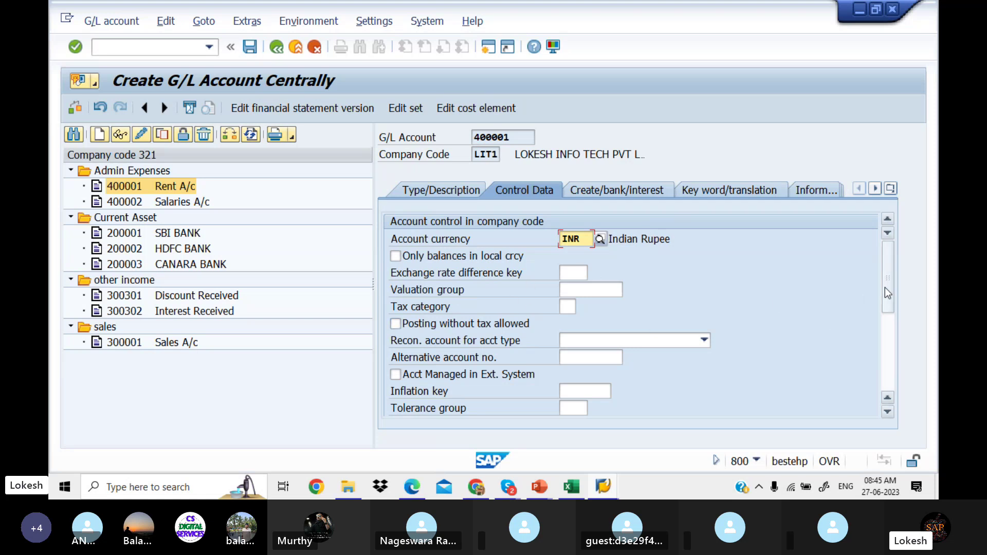
pyautogui.moveTo(885, 288); pyautogui.dragTo(886, 338)
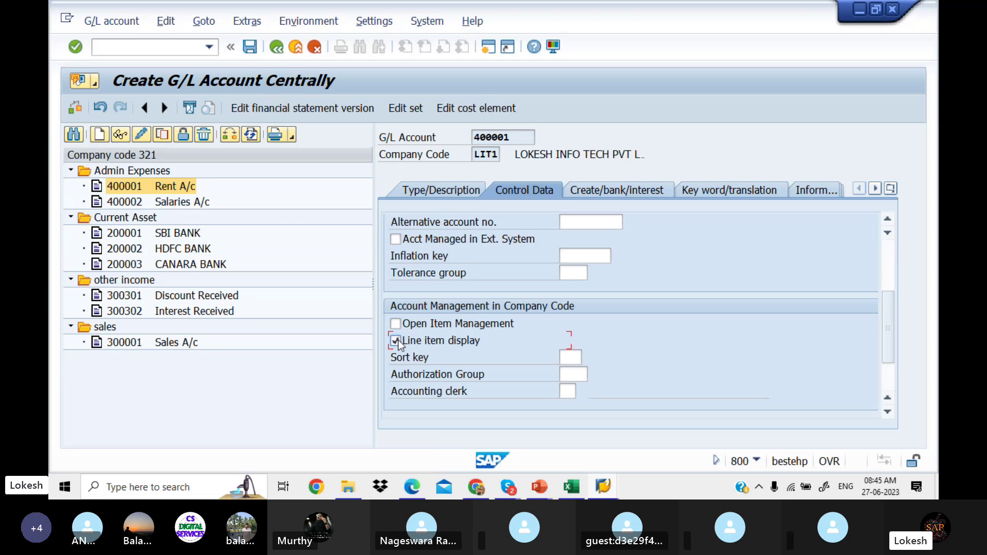
# Step: Set the sort key to 001 Posting date, then show the document-creation settings
pyautogui.click(567, 359)
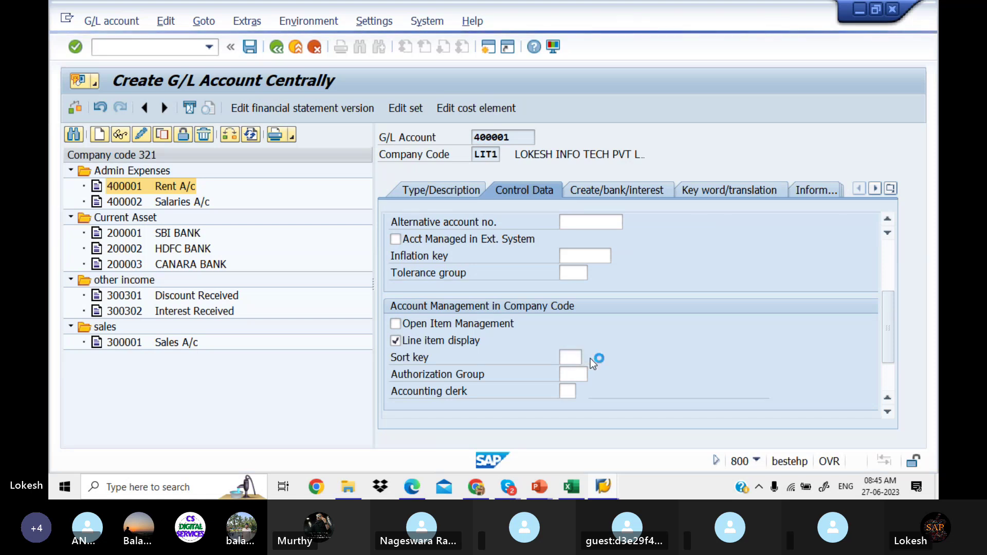
pyautogui.click(591, 359)
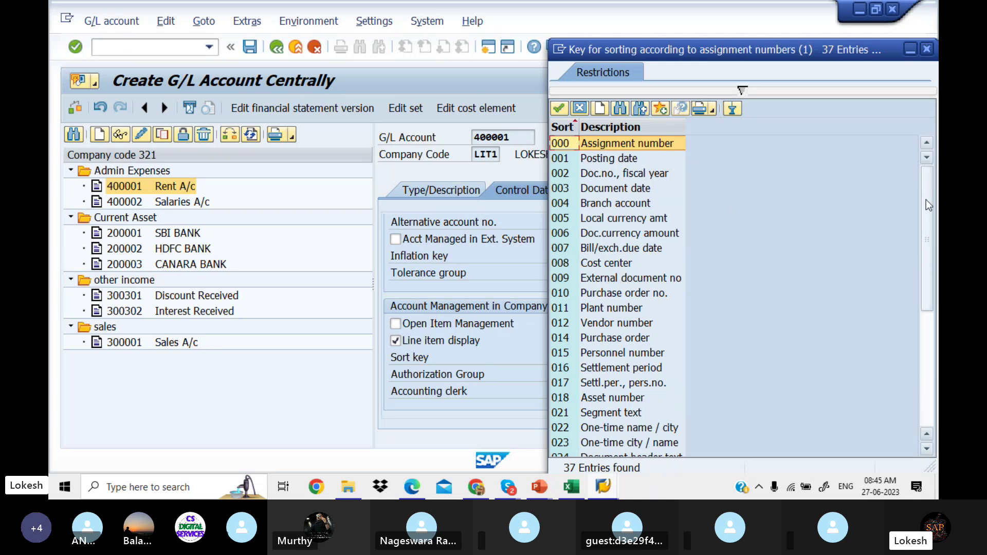
pyautogui.moveTo(924, 202)
pyautogui.mouseDown()
pyautogui.moveTo(935, 252)
pyautogui.moveTo(929, 307)
pyautogui.moveTo(912, 195)
pyautogui.mouseUp()
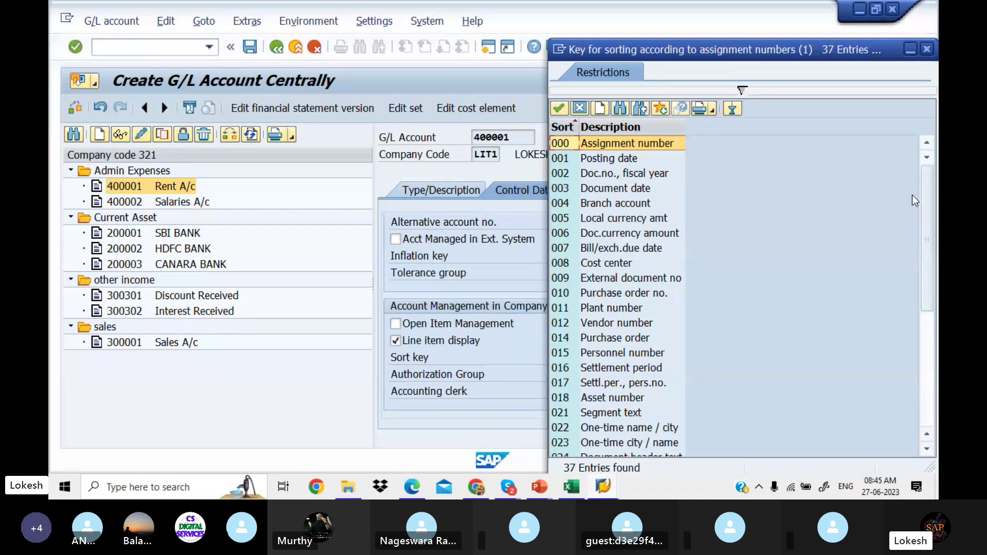
pyautogui.click(620, 159)
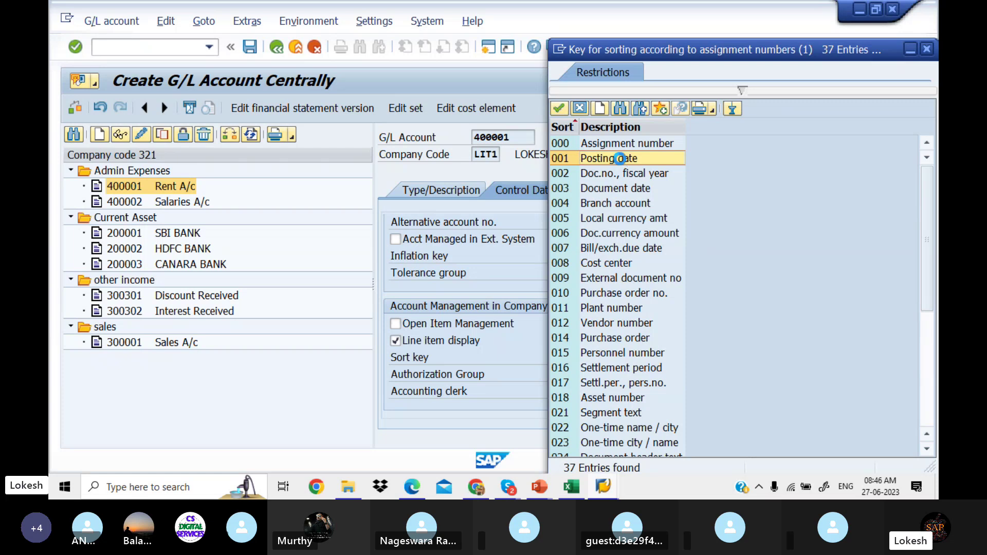
pyautogui.doubleClick(620, 159)
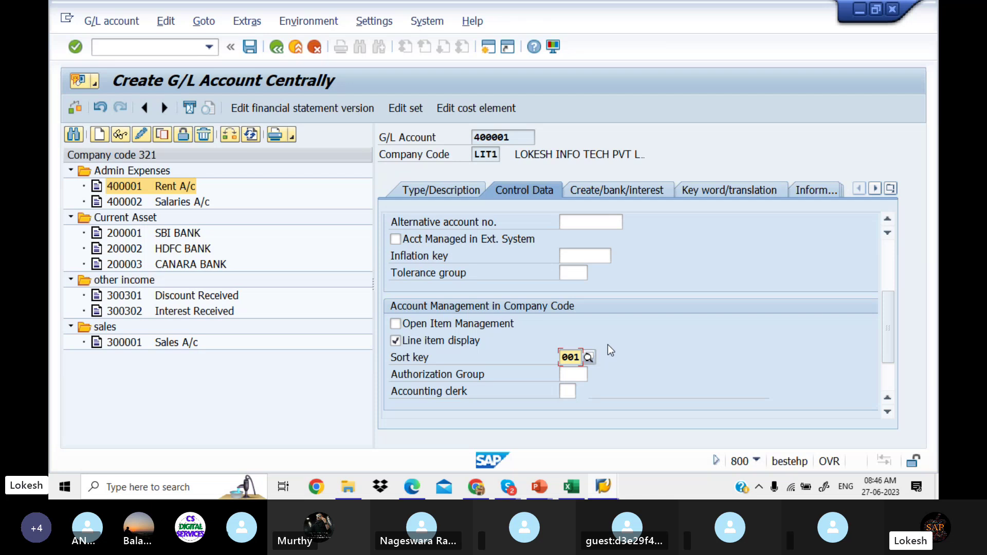
pyautogui.click(619, 196)
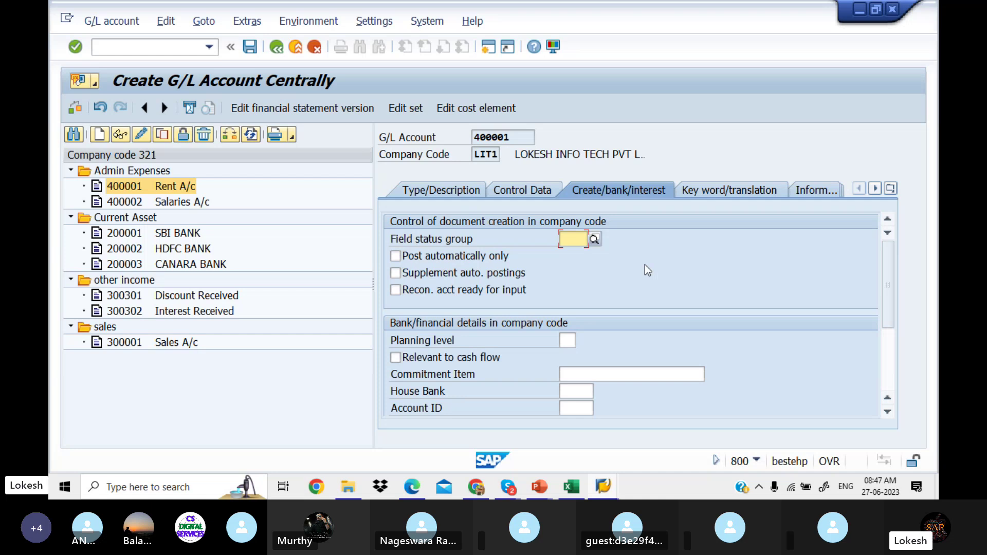
# Step: Choose field status group G001 General (with text, assignment) from the F4 list
pyautogui.click(596, 242)
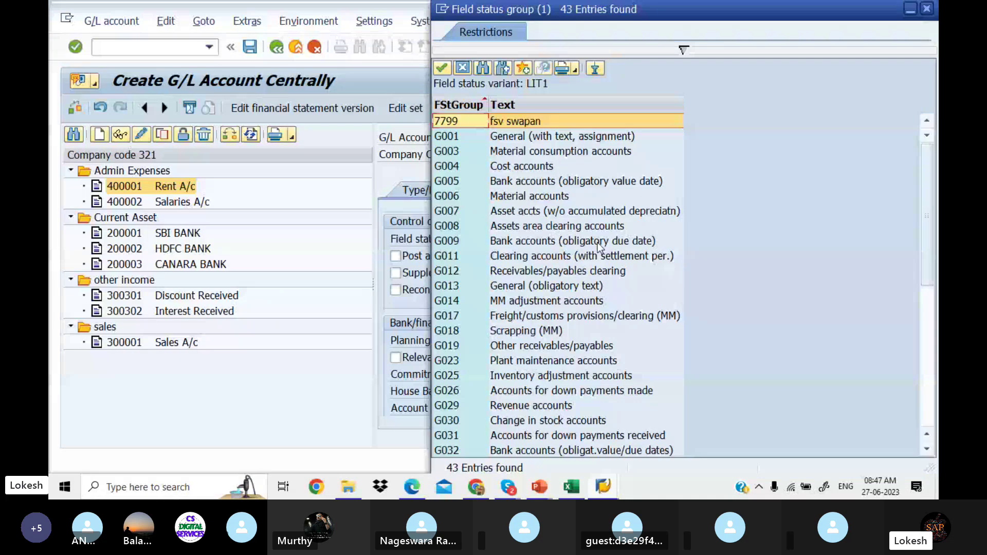
pyautogui.press('Down')
pyautogui.press('Down')
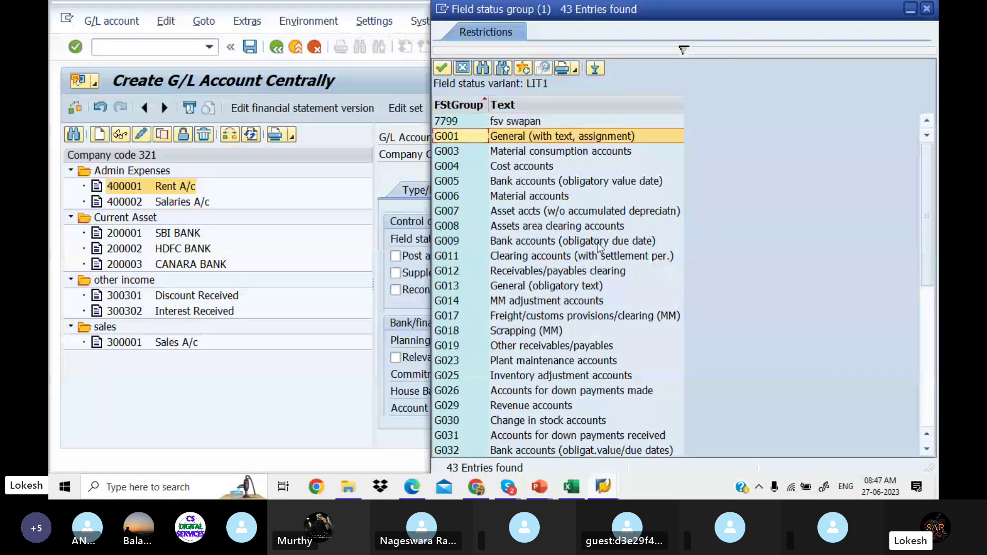
pyautogui.press('Down')
pyautogui.press('Down')
pyautogui.press('Down')
pyautogui.press('Down')
pyautogui.press('Down')
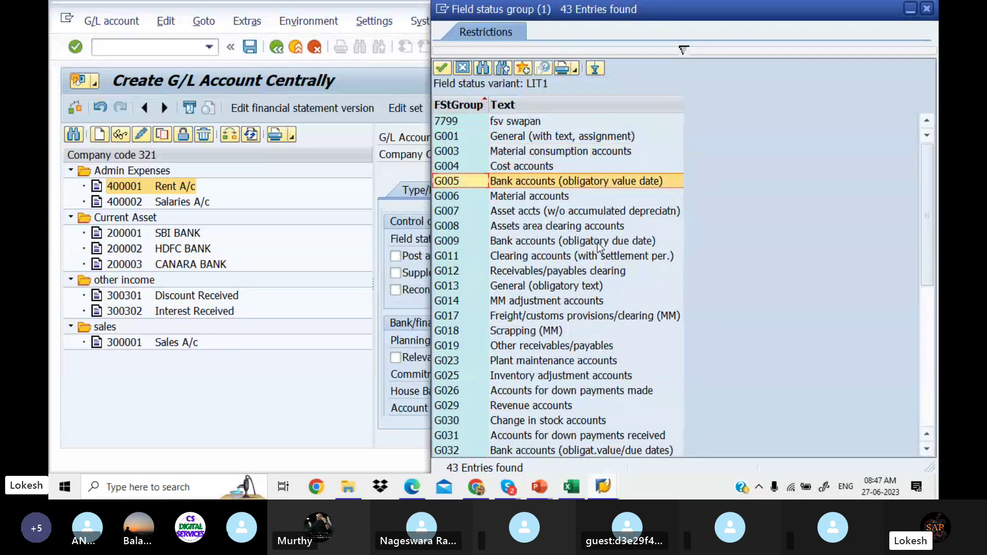
pyautogui.press('Down')
pyautogui.press('Down')
pyautogui.press('Down')
pyautogui.press('Down')
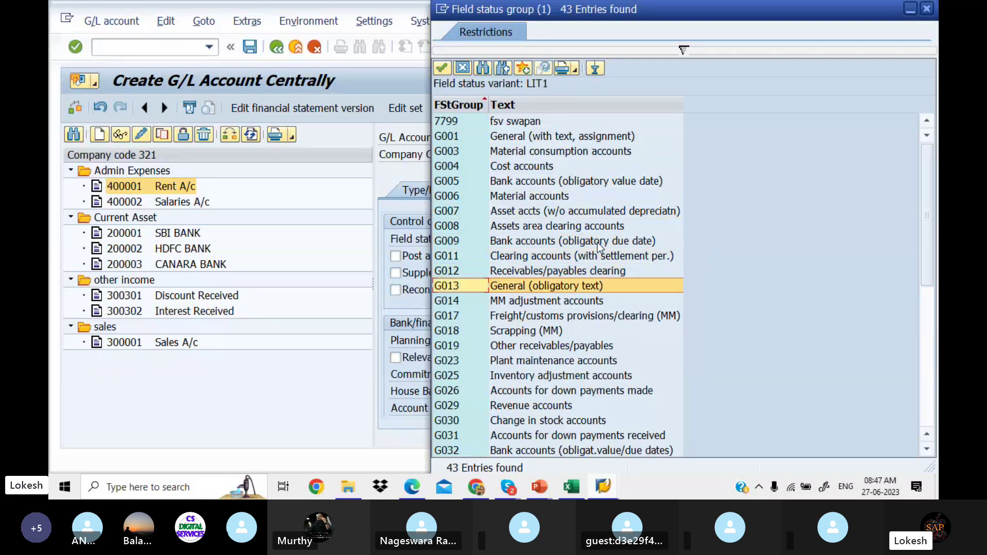
pyautogui.press('Down')
pyautogui.press('Down')
pyautogui.press('Up')
pyautogui.press('Up')
pyautogui.press('Up')
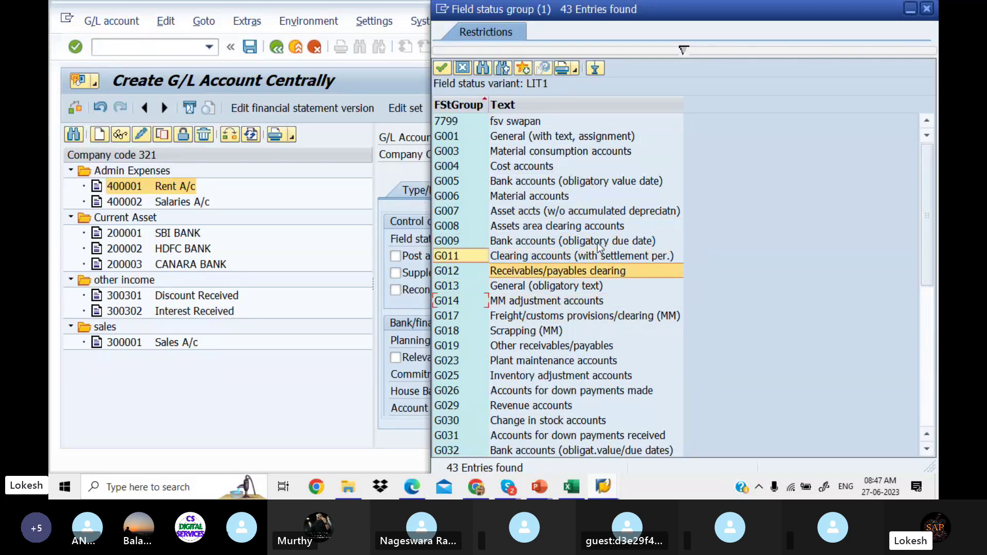
pyautogui.press('Up')
pyautogui.press('Up')
pyautogui.press('Up')
pyautogui.press('Up')
pyautogui.press('Up')
pyautogui.press('Up')
pyautogui.press('Up')
pyautogui.press('Up')
pyautogui.press('Up')
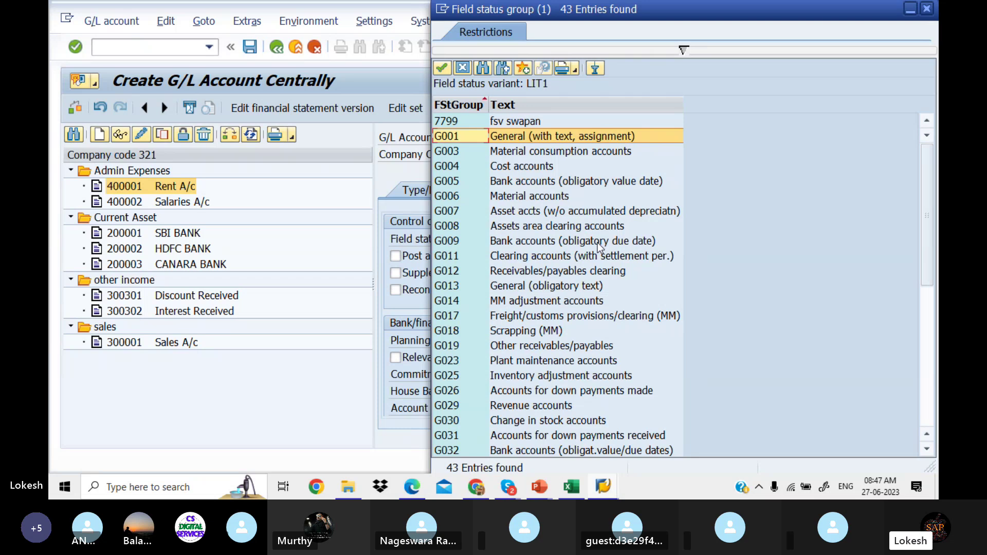
pyautogui.press('Return')
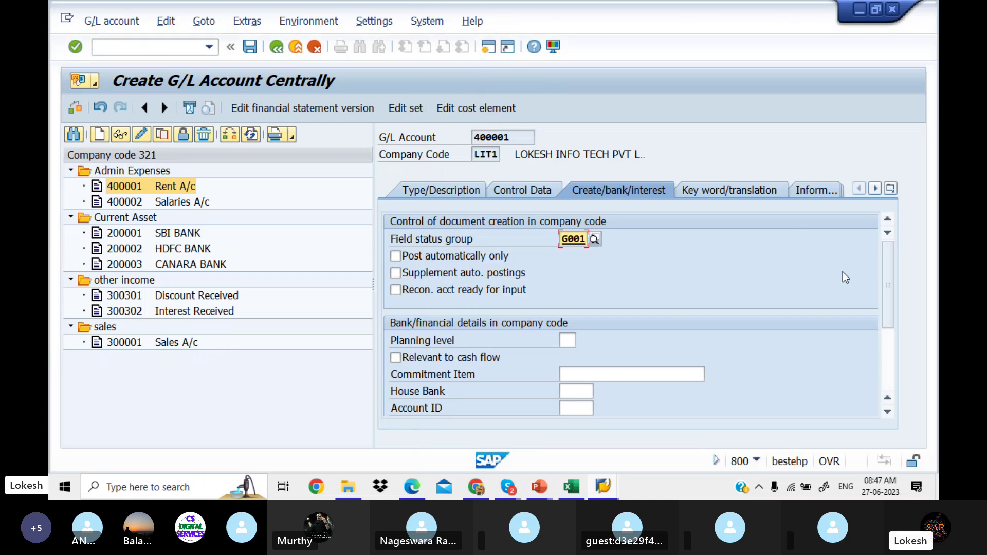
pyautogui.moveTo(887, 285)
pyautogui.mouseDown()
pyautogui.moveTo(892, 324)
pyautogui.moveTo(888, 285)
pyautogui.mouseUp()
# Step: Save account 400001 and switch the account tree from company code 321 to LIT1
pyautogui.click(250, 47)
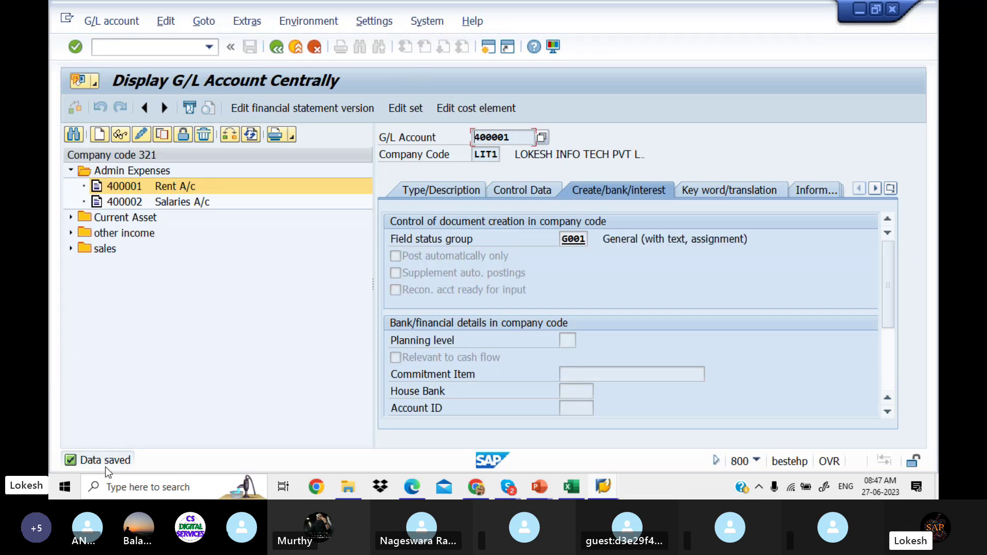
pyautogui.click(230, 134)
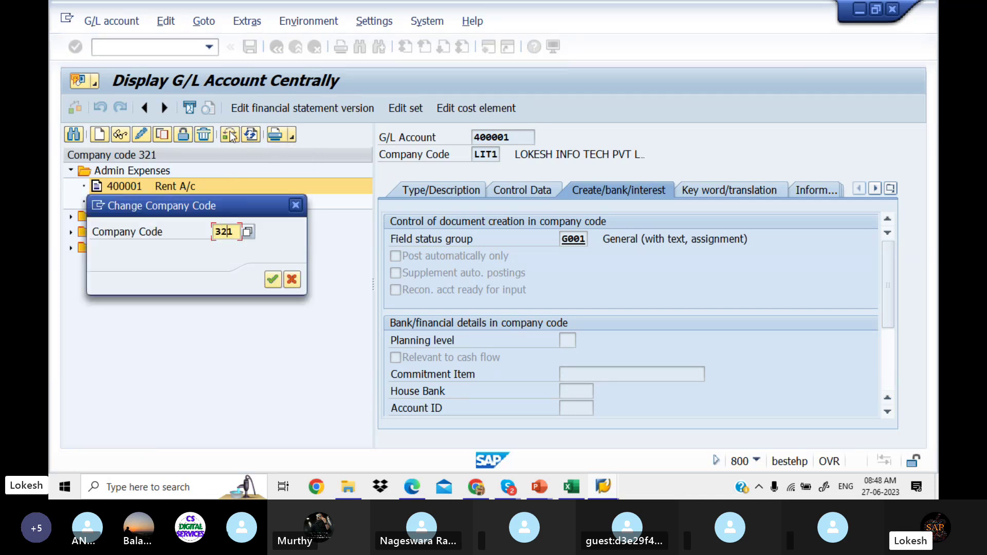
pyautogui.press('BackSpace')
pyautogui.press('BackSpace')
pyautogui.press('BackSpace')
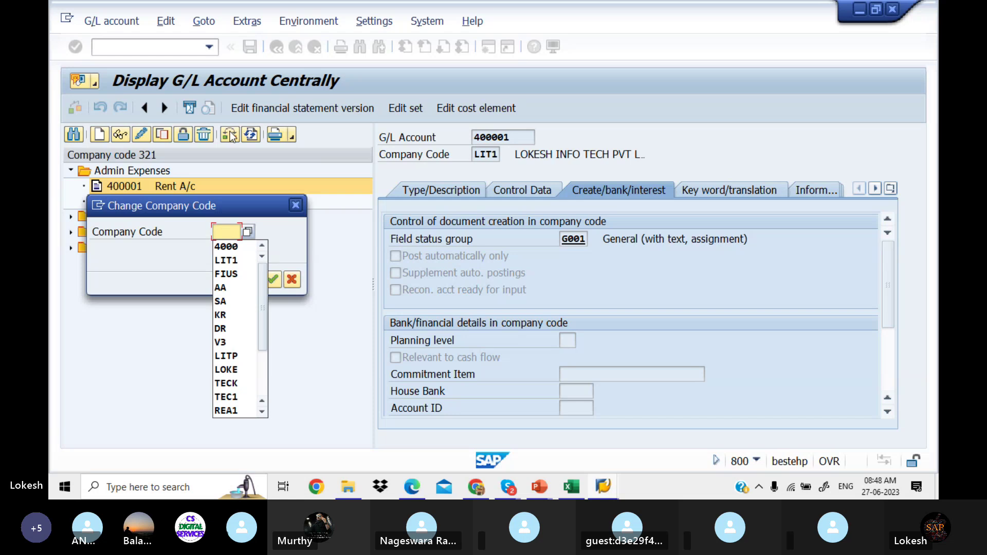
pyautogui.write('lit1')
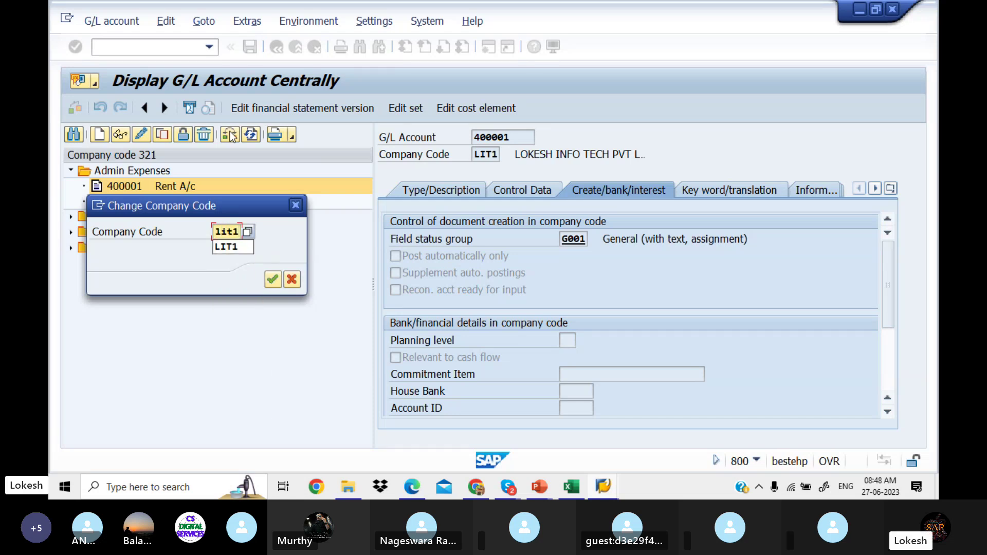
pyautogui.click(233, 246)
pyautogui.click(272, 280)
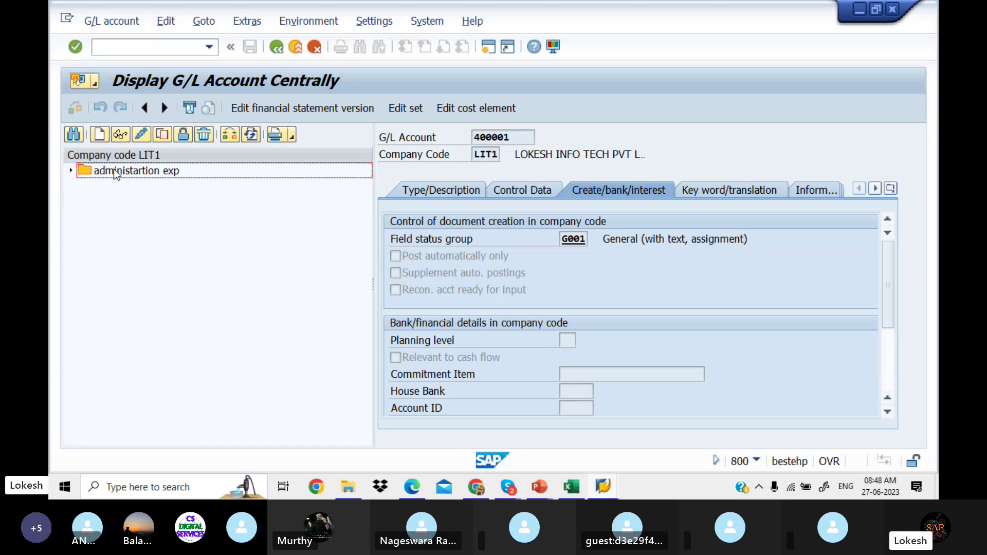
# Step: Open 400001 Rent A/c under administartion exp and review its saved type, control and bank/interest data
pyautogui.click(71, 171)
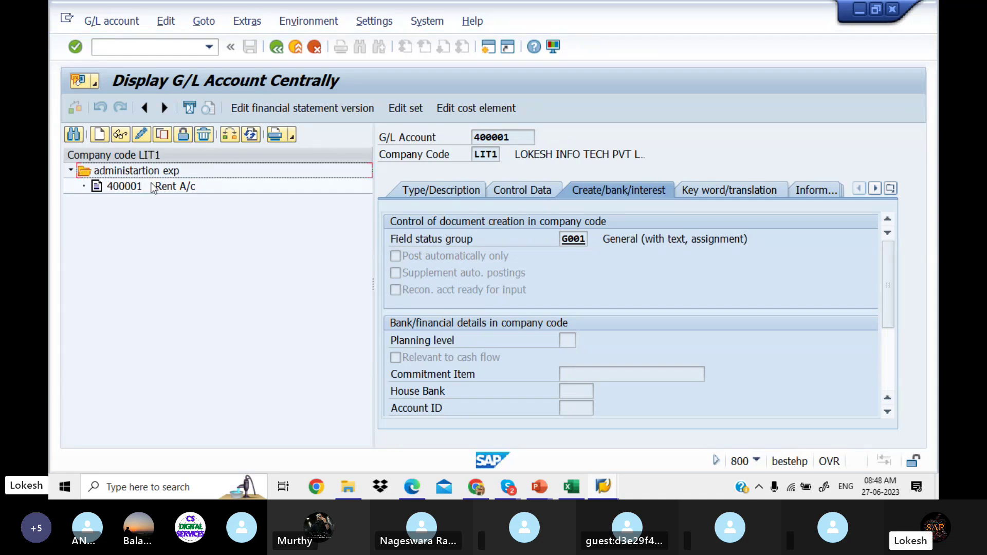
pyautogui.click(134, 187)
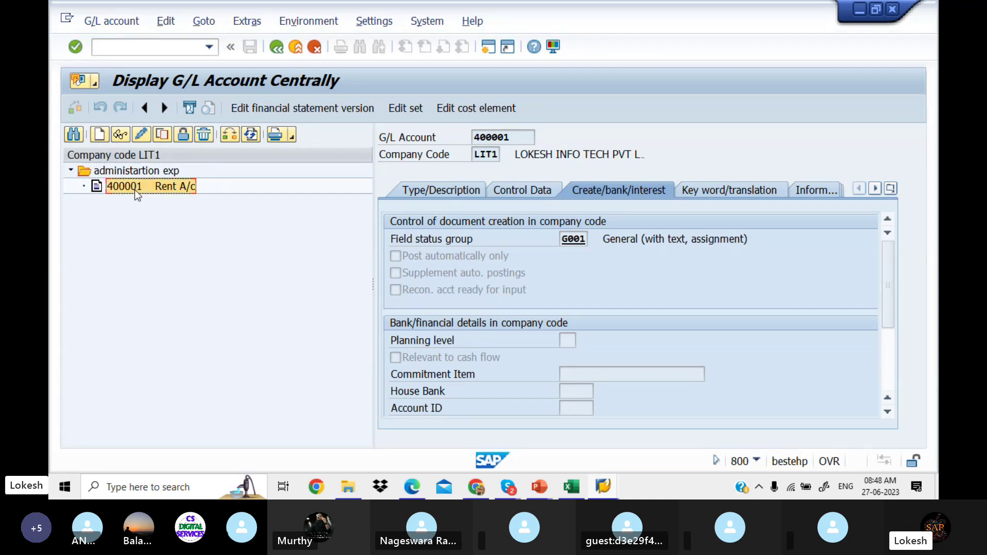
pyautogui.click(436, 189)
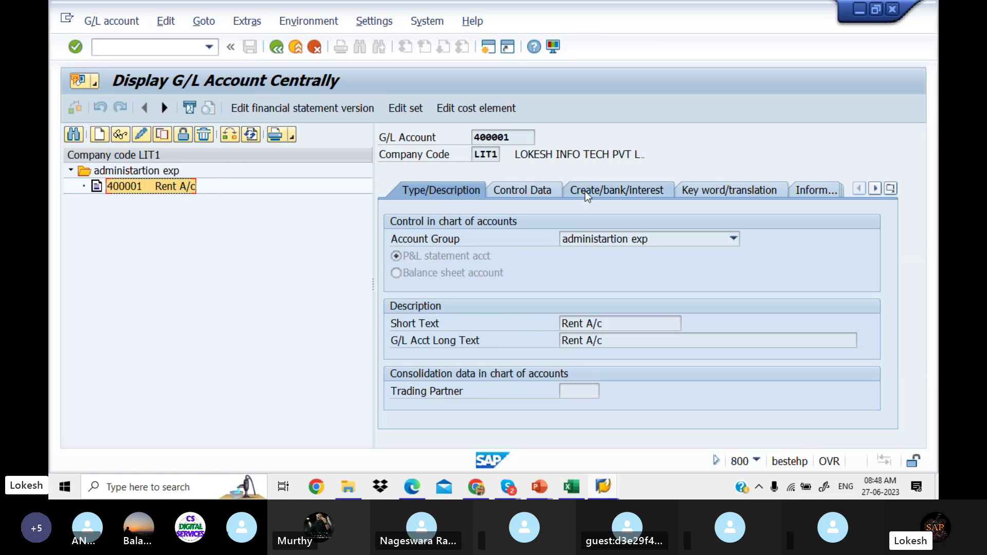
pyautogui.click(550, 191)
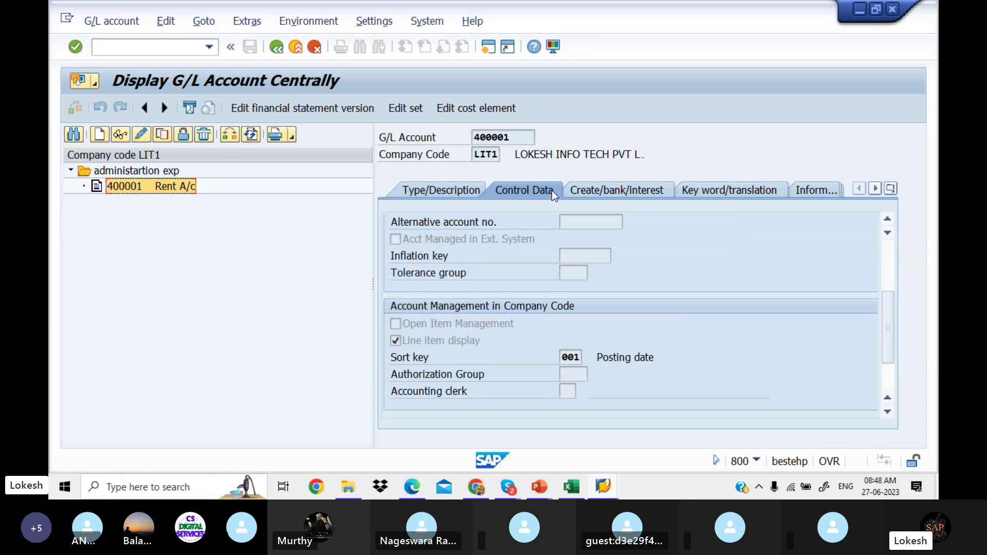
pyautogui.click(599, 187)
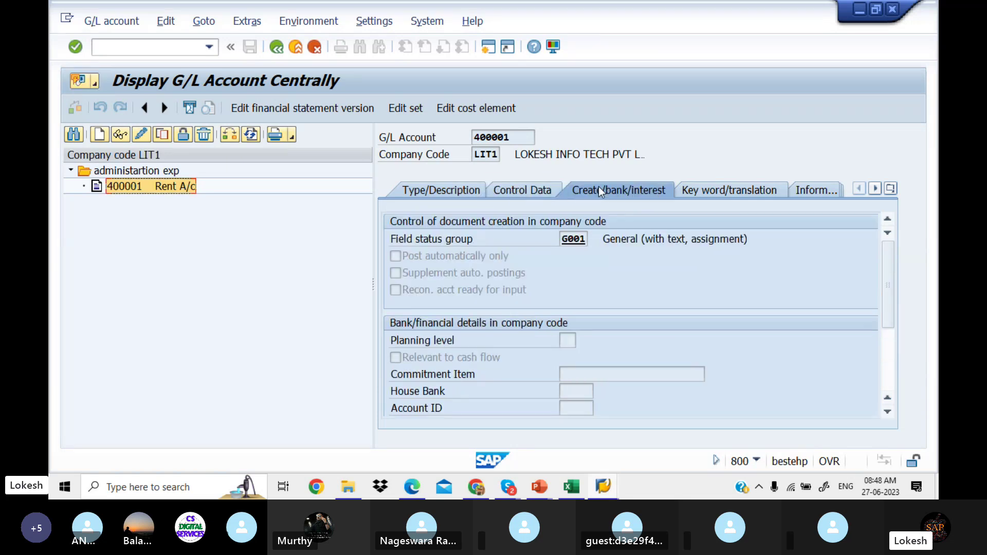
pyautogui.click(516, 194)
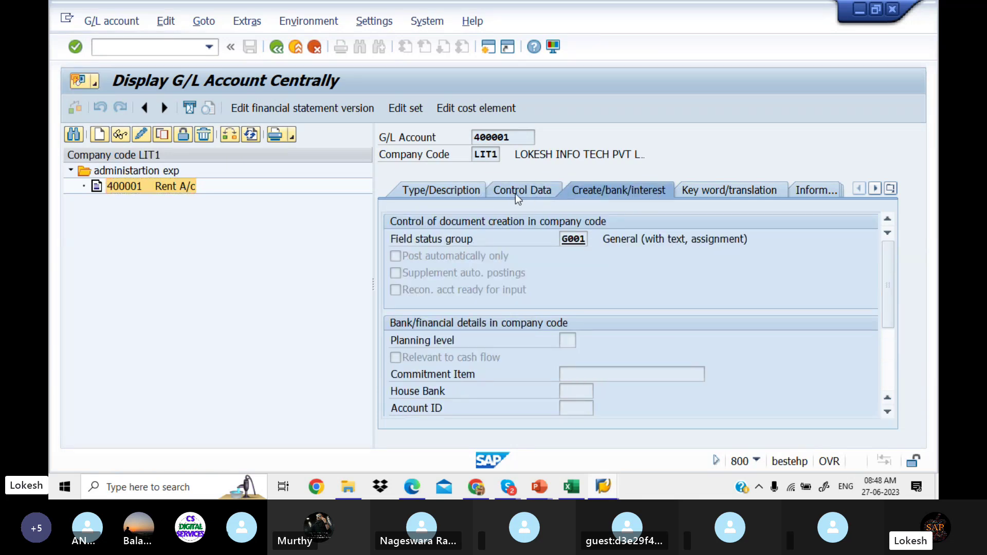
pyautogui.click(462, 188)
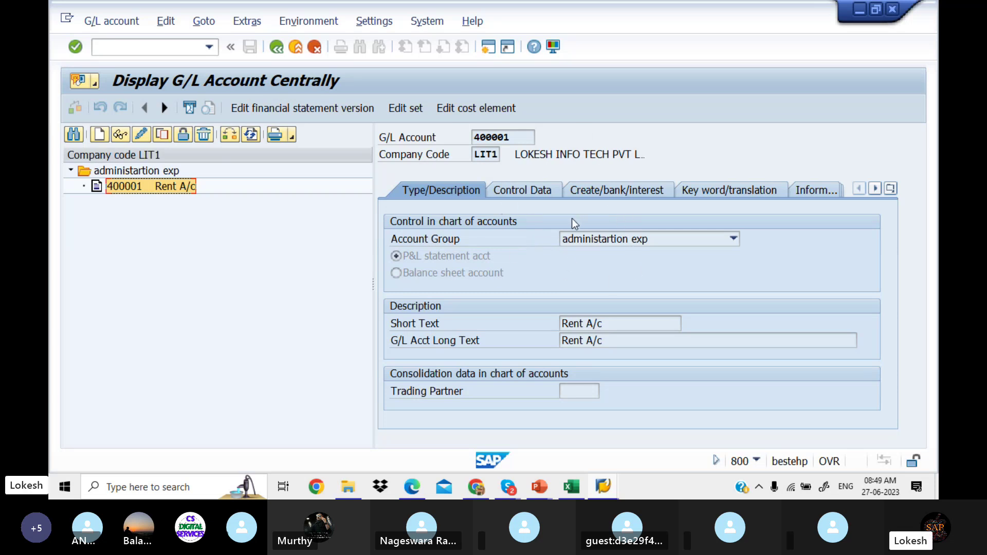
# Step: Switch G/L account 400001 Rent A/c in LIT1 from display into change mode
pyautogui.click(142, 135)
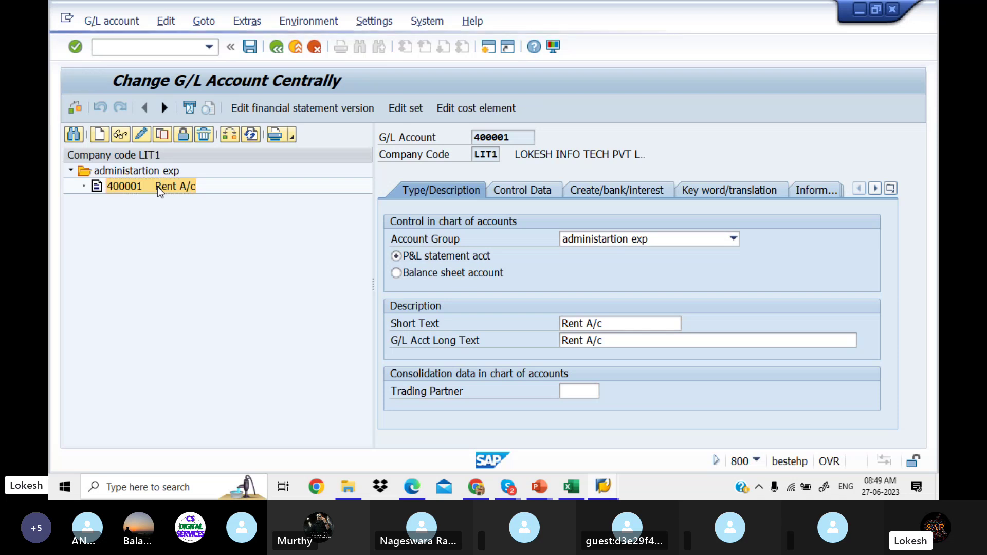
pyautogui.rightClick(157, 186)
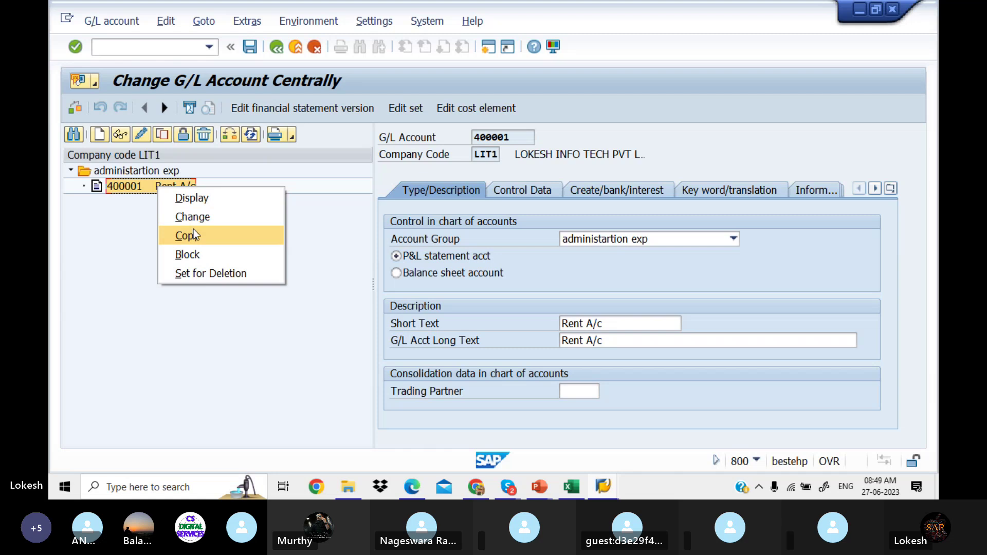
pyautogui.click(128, 225)
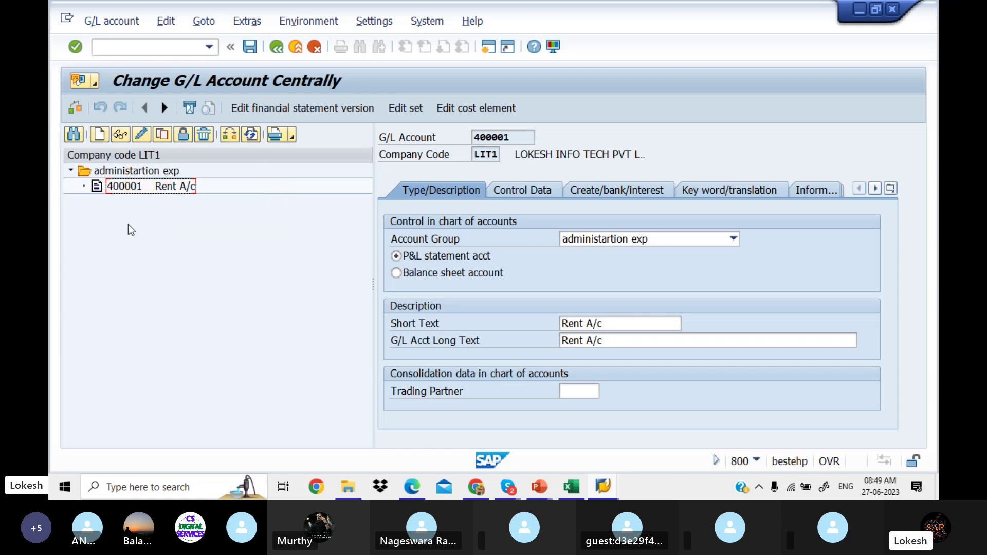
# Step: Start a new G/L account 400002 in LIT1, adapting the previous entry 400001
pyautogui.click(99, 134)
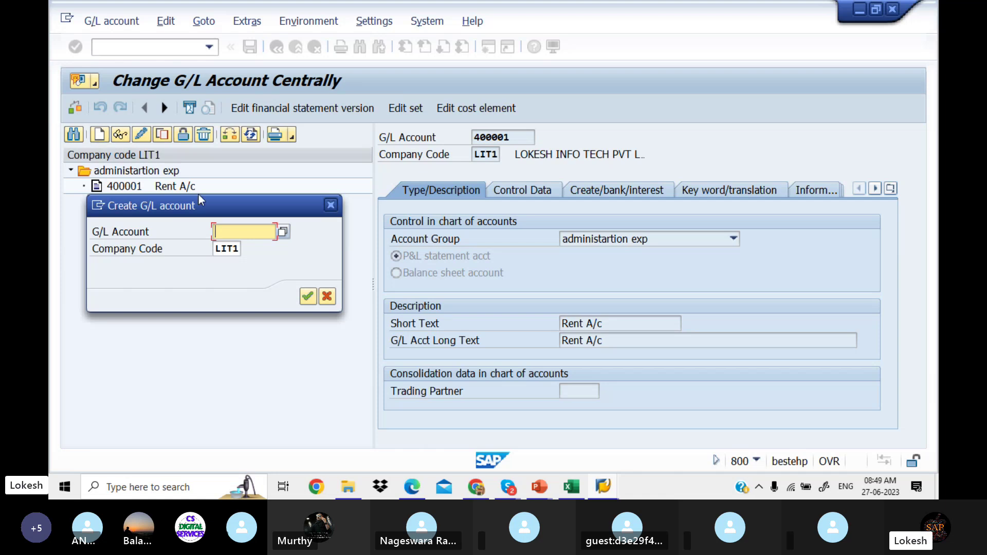
pyautogui.moveTo(226, 204); pyautogui.dragTo(219, 246)
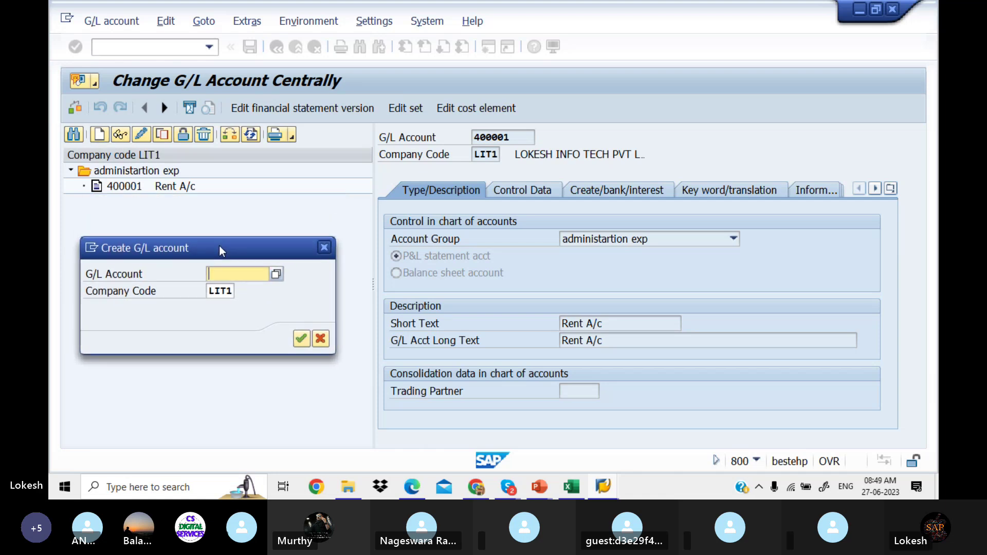
pyautogui.click(233, 273)
pyautogui.press('Down')
pyautogui.press('Down')
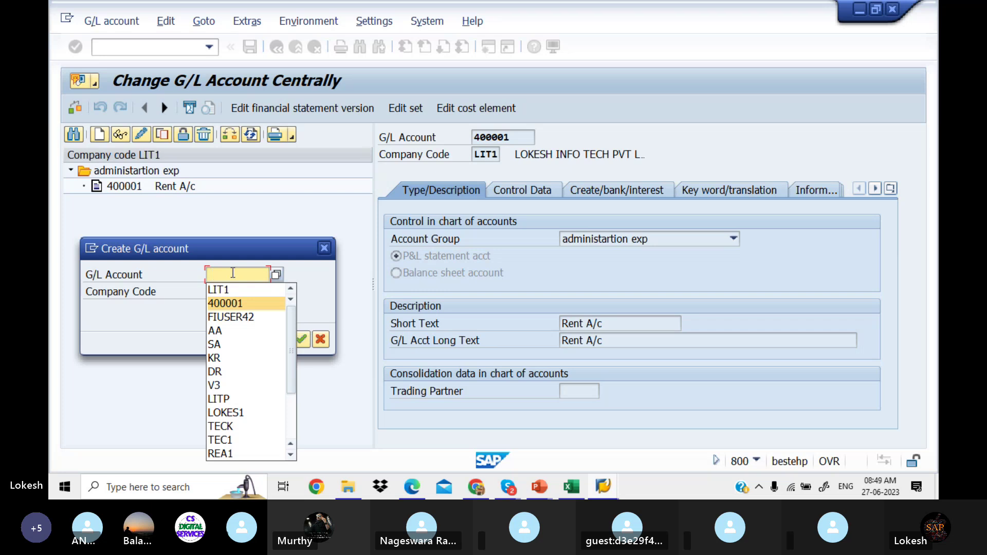
pyautogui.press('Return')
pyautogui.press('BackSpace')
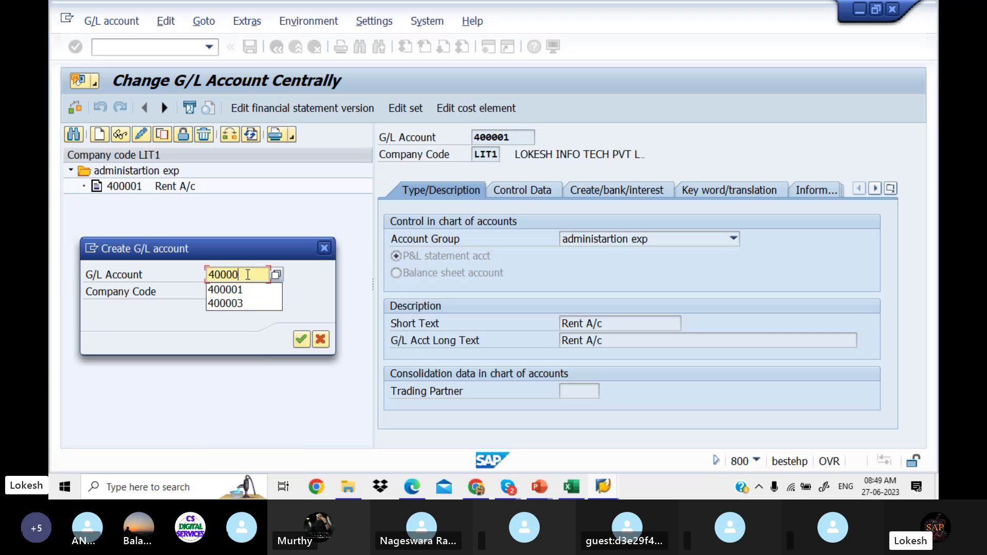
pyautogui.write('2')
pyautogui.press('Return')
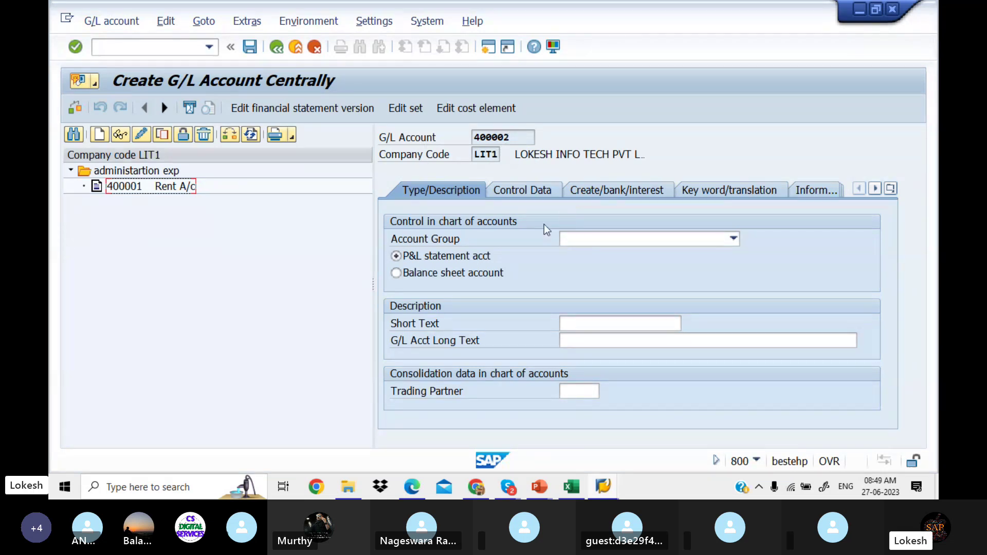
# Step: Give account 400002 account group administartion exp and short and long text Salaries A/c
pyautogui.click(733, 239)
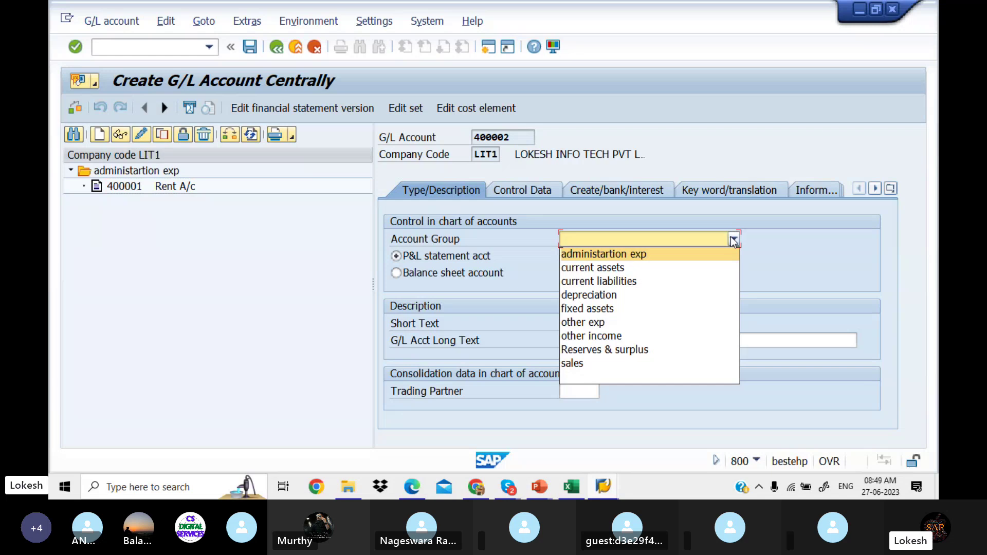
pyautogui.click(696, 254)
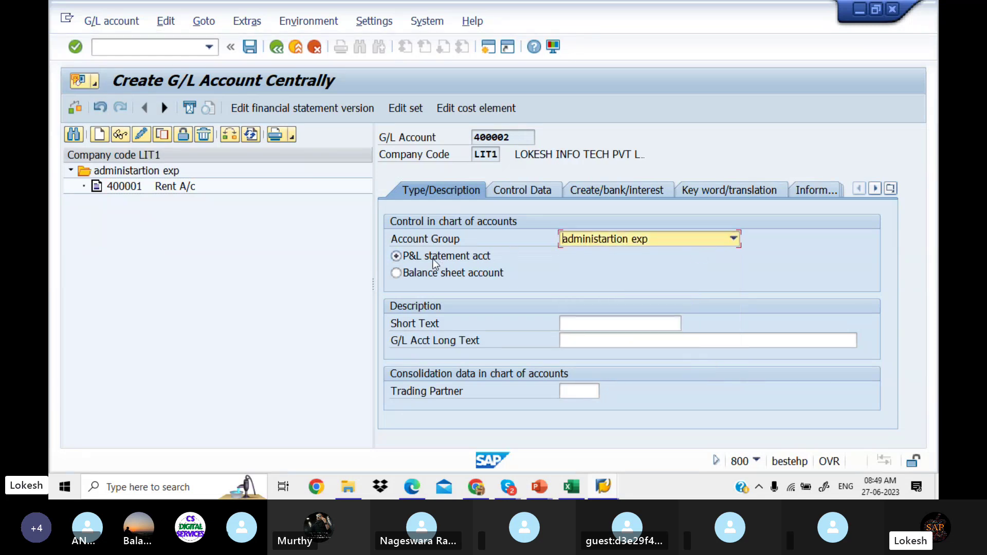
pyautogui.click(588, 325)
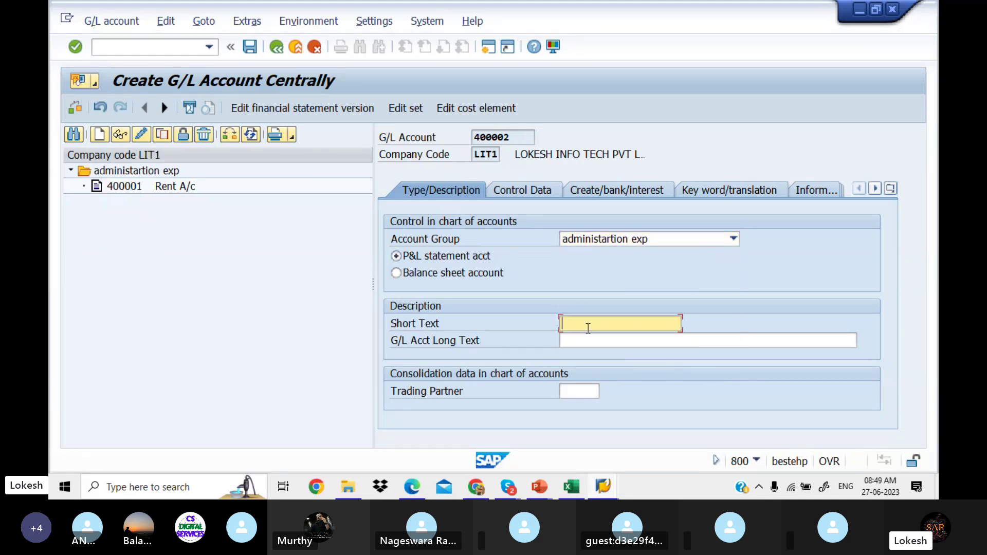
pyautogui.write('sa')
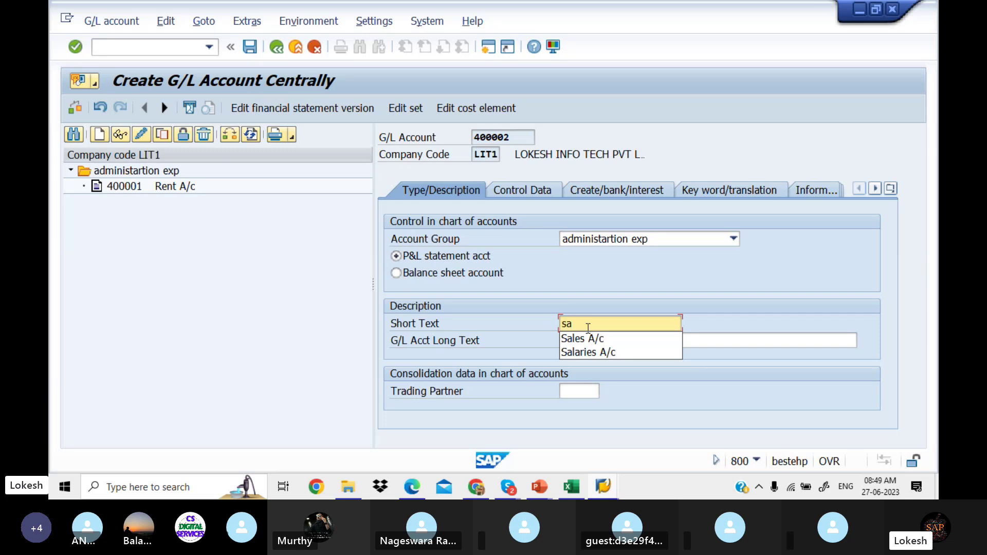
pyautogui.click(592, 353)
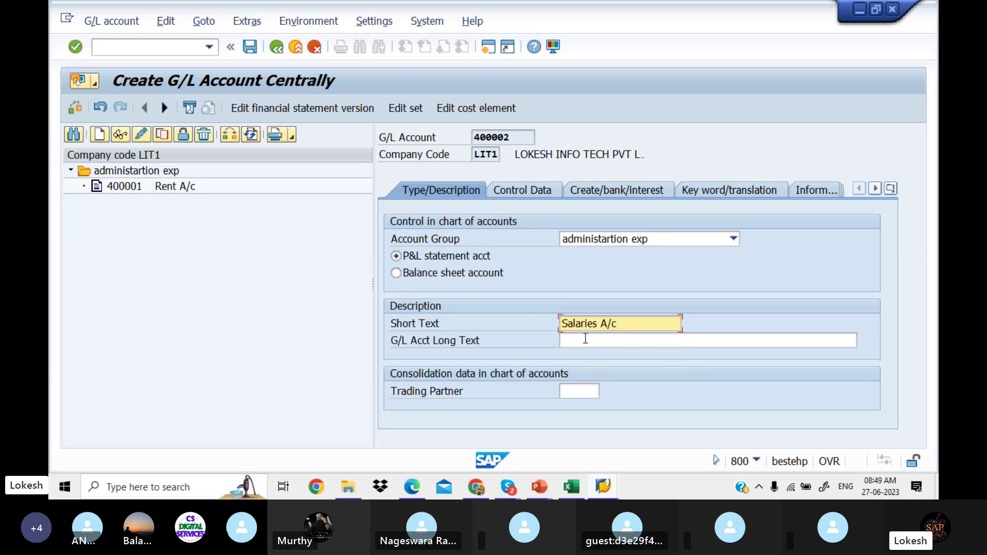
pyautogui.click(584, 339)
pyautogui.write('sa')
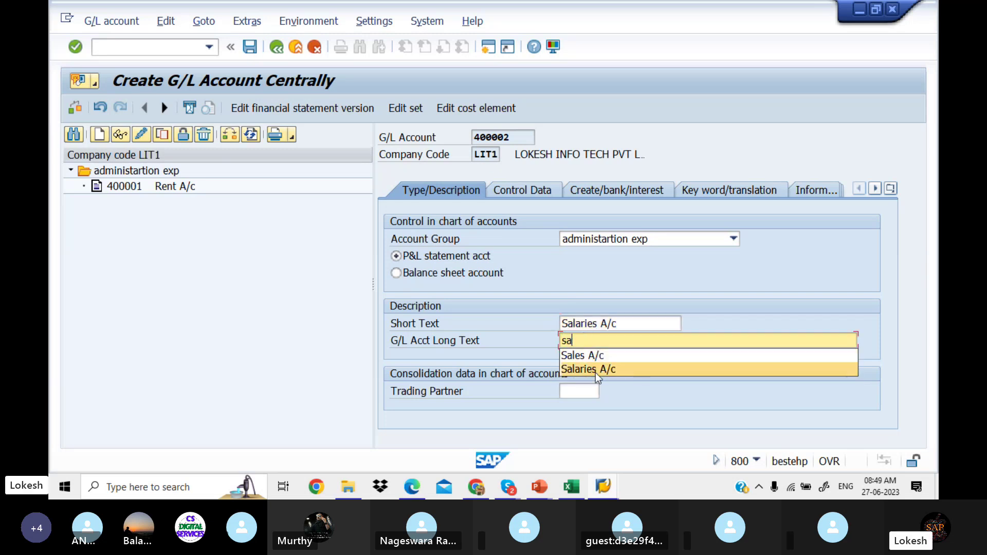
pyautogui.click(595, 370)
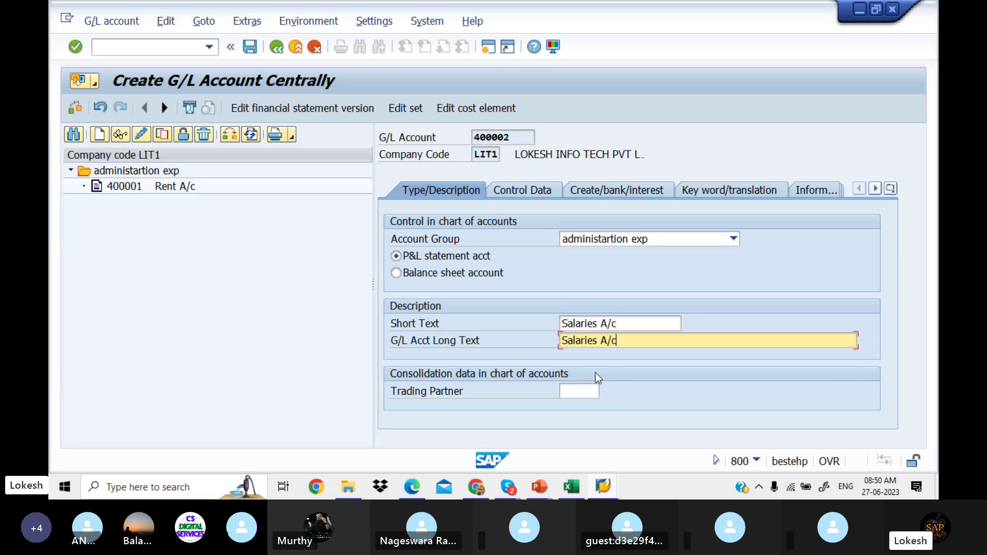
pyautogui.click(531, 194)
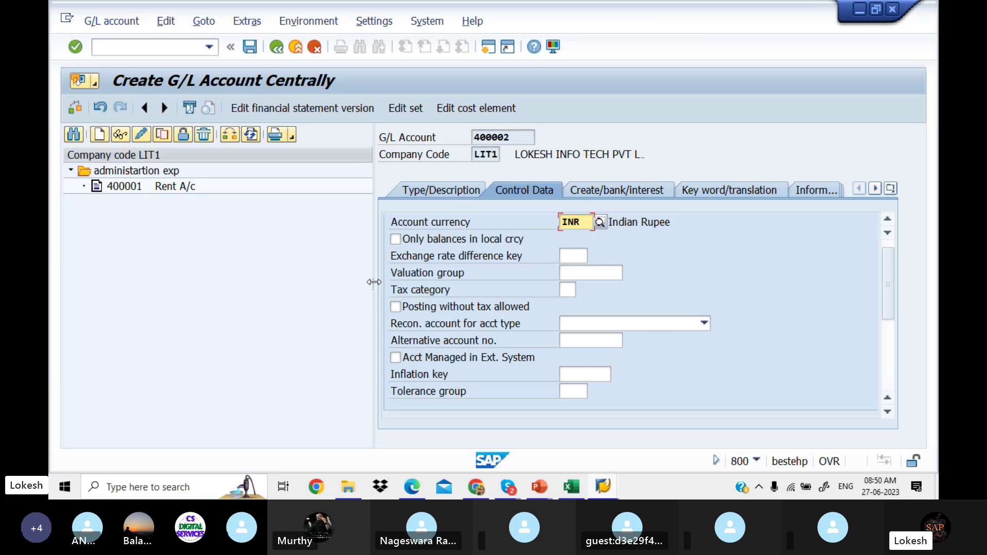
# Step: Set the sort key of account 400002 to 001 on Control Data
pyautogui.moveTo(373, 283); pyautogui.dragTo(309, 278)
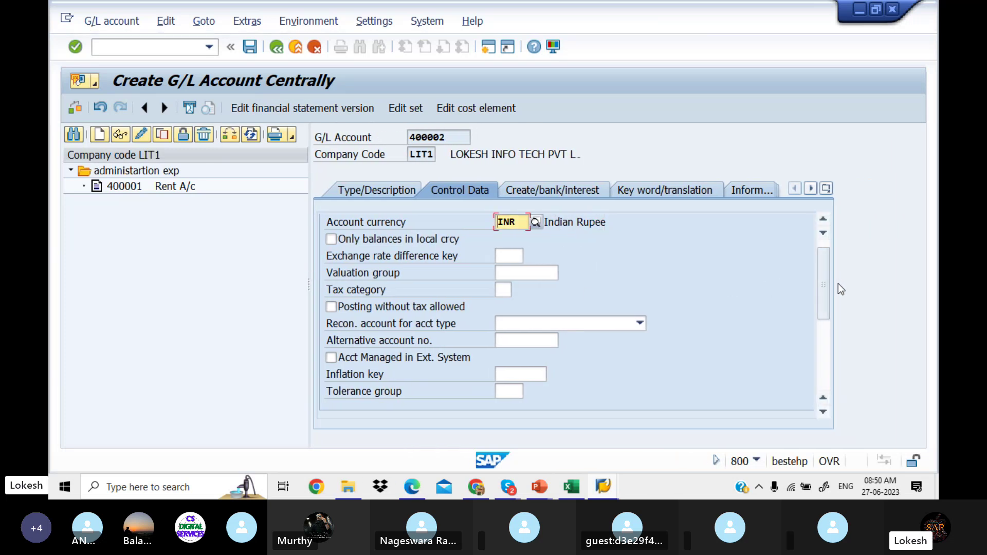
pyautogui.moveTo(821, 289); pyautogui.dragTo(822, 361)
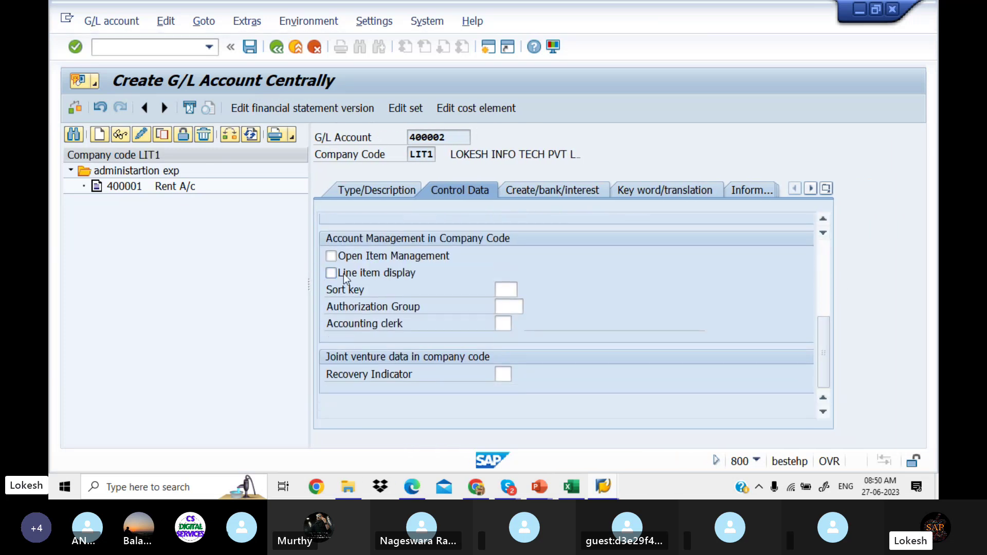
pyautogui.click(507, 289)
pyautogui.click(505, 309)
# Step: Set field status group G001 and save the Salaries A/c account
pyautogui.click(537, 196)
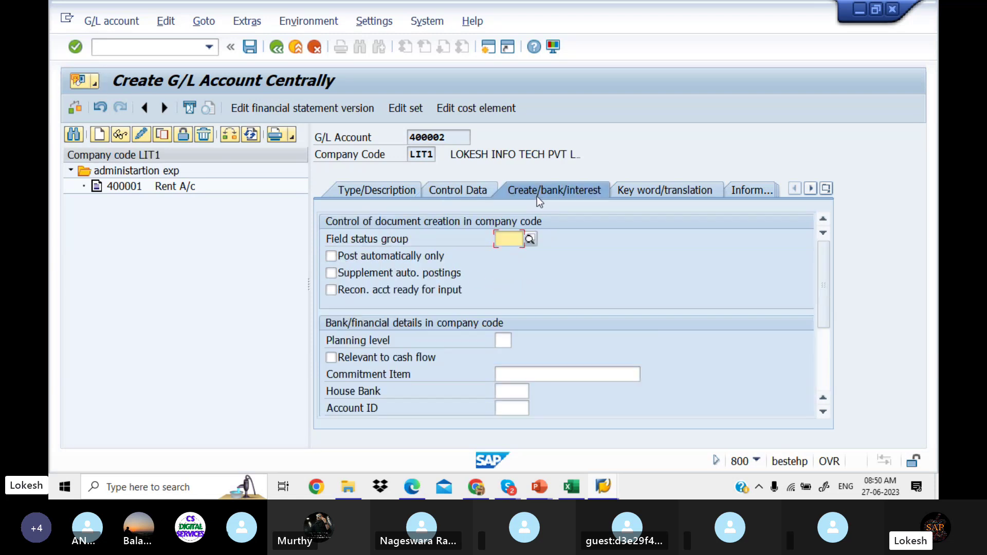
pyautogui.click(510, 238)
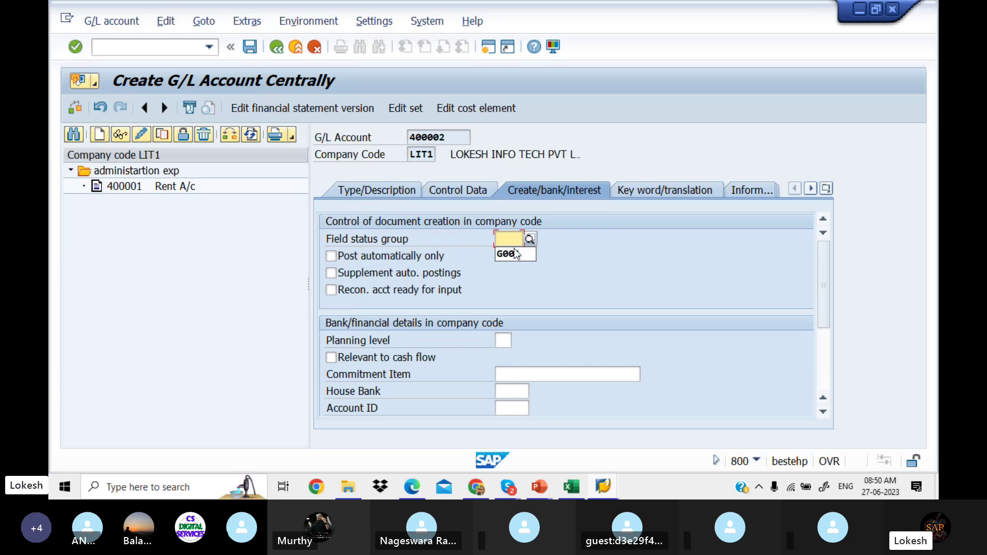
pyautogui.click(514, 253)
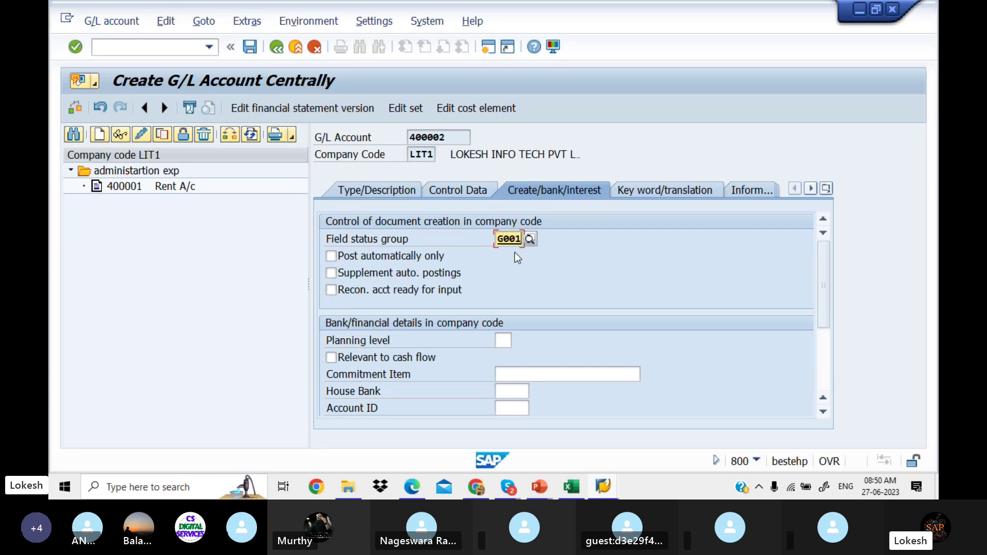
pyautogui.click(253, 50)
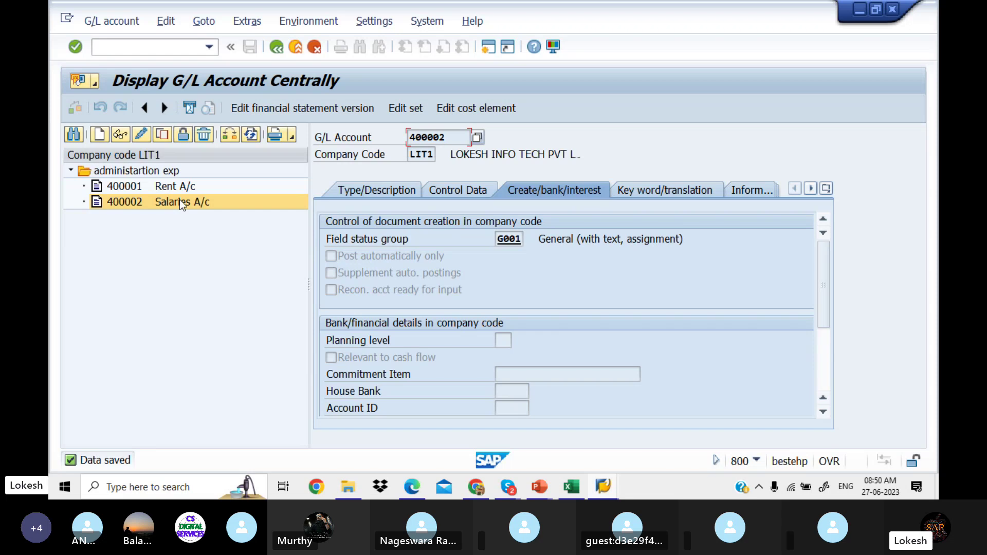
# Step: Copy 400002 Salaries A/c into new account number 400003 for company code LIT1
pyautogui.rightClick(180, 201)
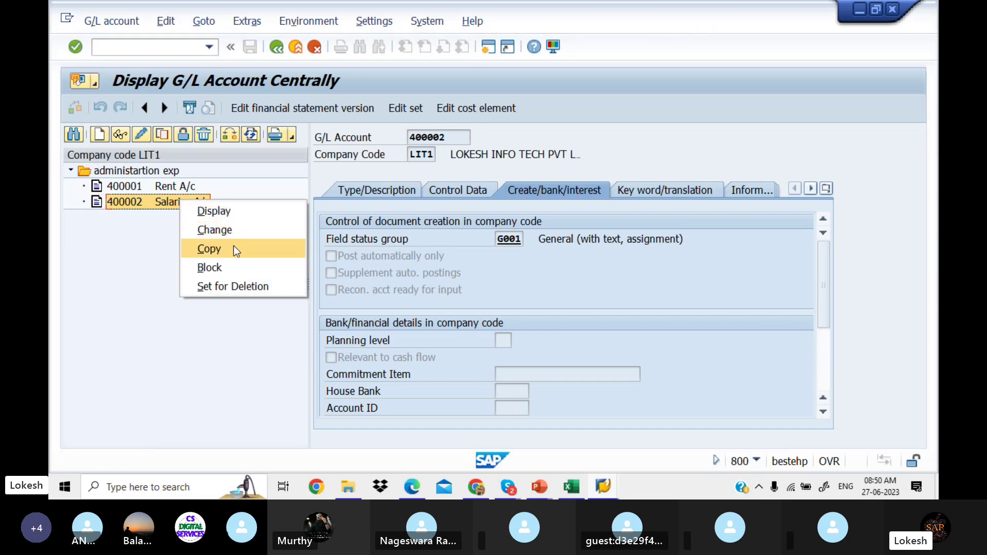
pyautogui.click(234, 249)
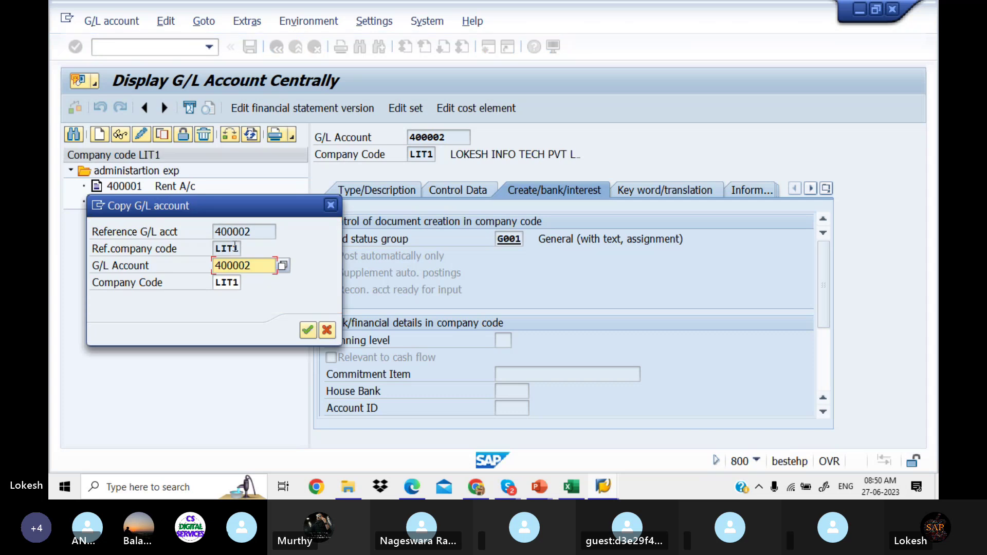
pyautogui.moveTo(241, 205); pyautogui.dragTo(239, 250)
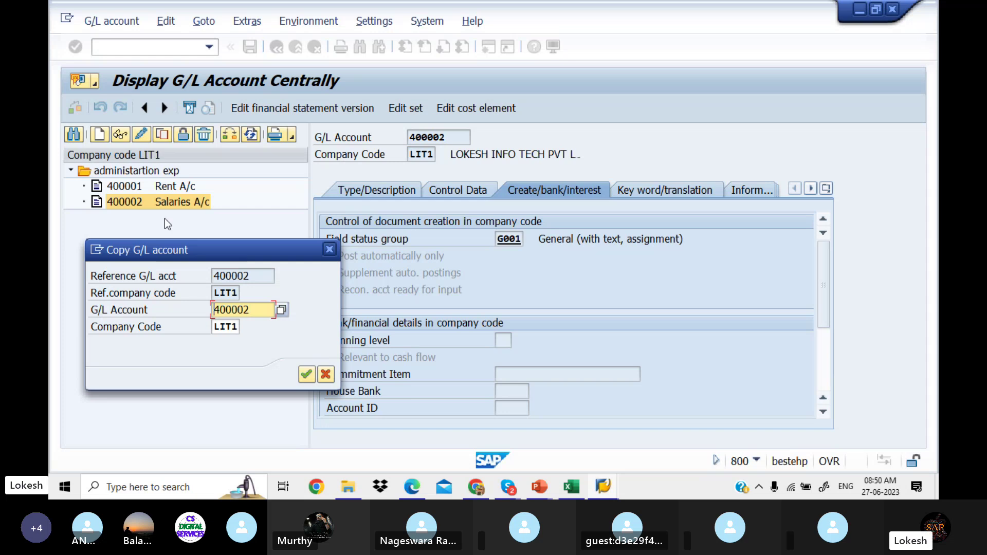
pyautogui.press('End')
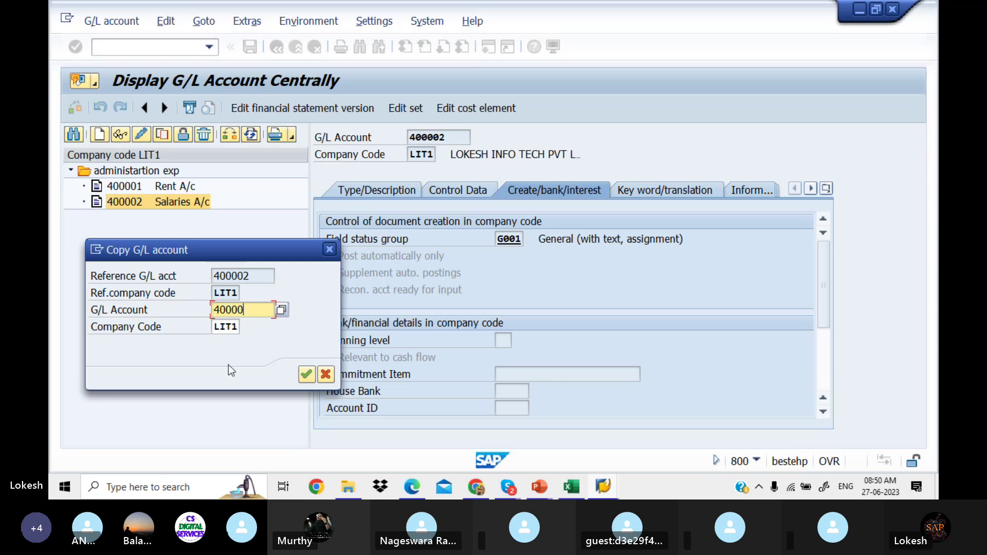
pyautogui.press('BackSpace')
pyautogui.write('3')
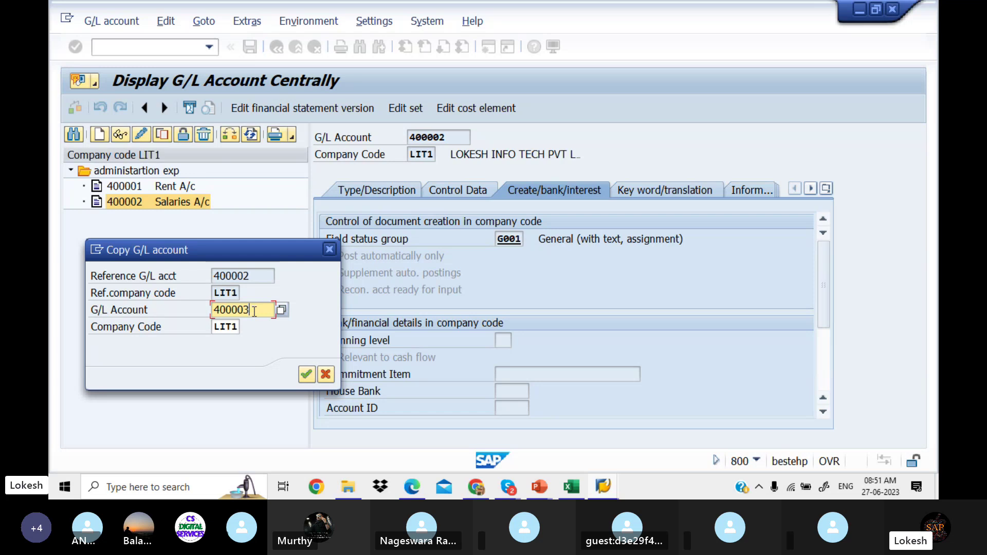
pyautogui.click(307, 375)
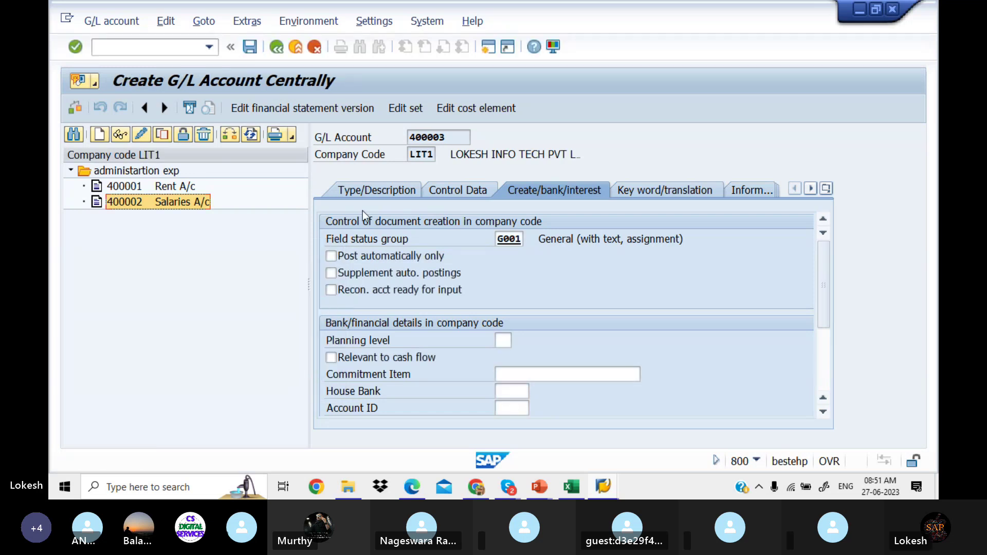
# Step: Replace the copied short text with Tele Bill A/c
pyautogui.click(377, 190)
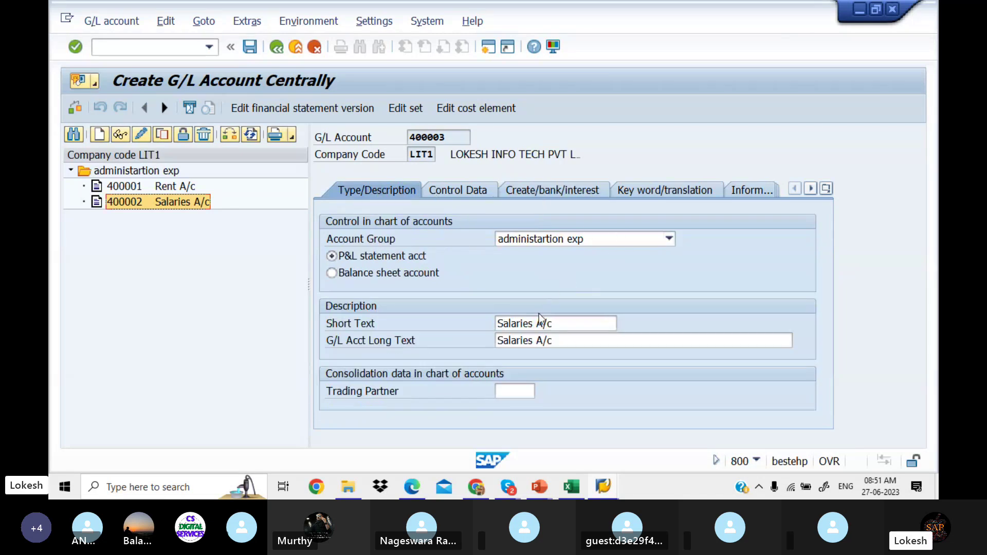
pyautogui.click(560, 324)
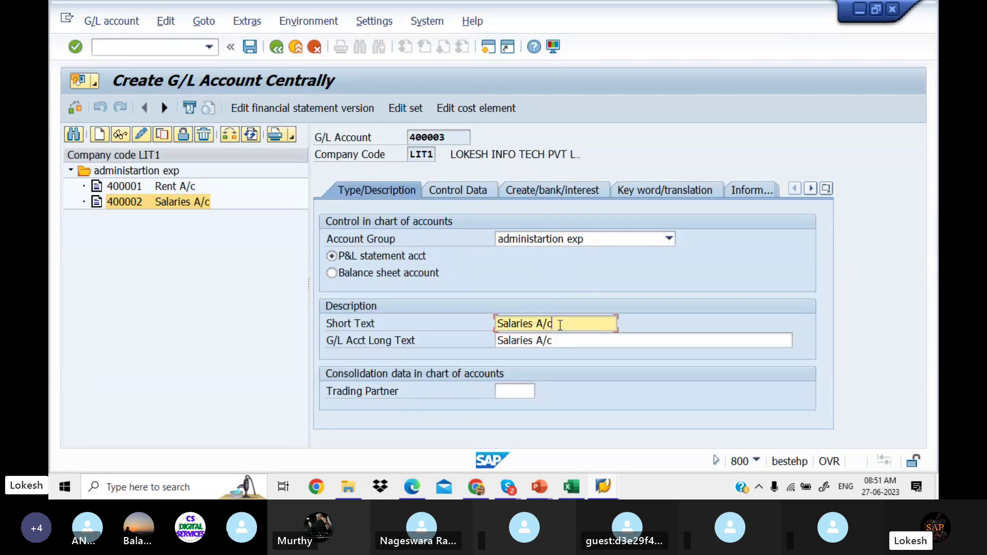
pyautogui.press('BackSpace')
pyautogui.press('BackSpace')
pyautogui.press('BackSpace')
pyautogui.press('BackSpace')
pyautogui.press('BackSpace')
pyautogui.press('BackSpace')
pyautogui.press('BackSpace')
pyautogui.press('BackSpace')
pyautogui.press('BackSpace')
pyautogui.press('BackSpace')
pyautogui.press('BackSpace')
pyautogui.press('BackSpace')
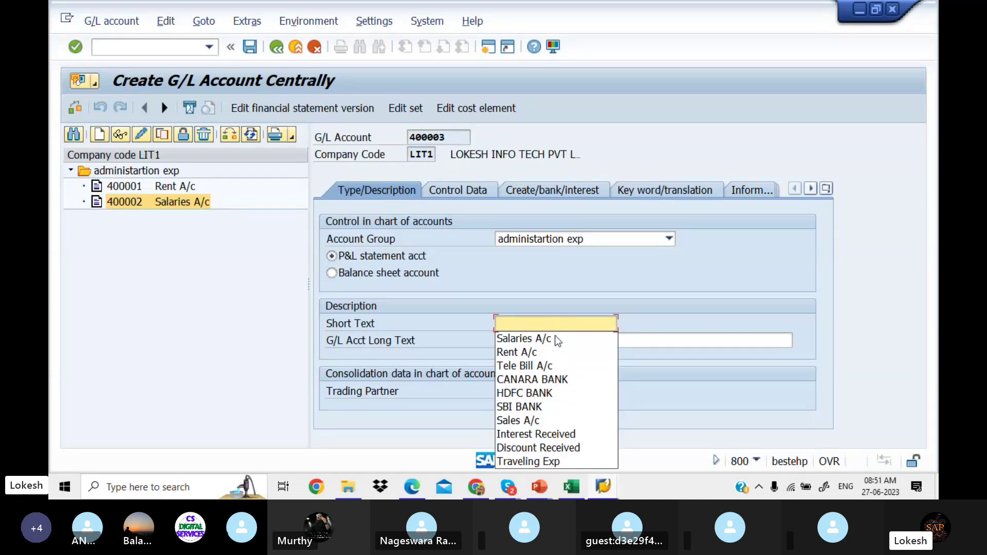
pyautogui.click(554, 364)
pyautogui.click(559, 340)
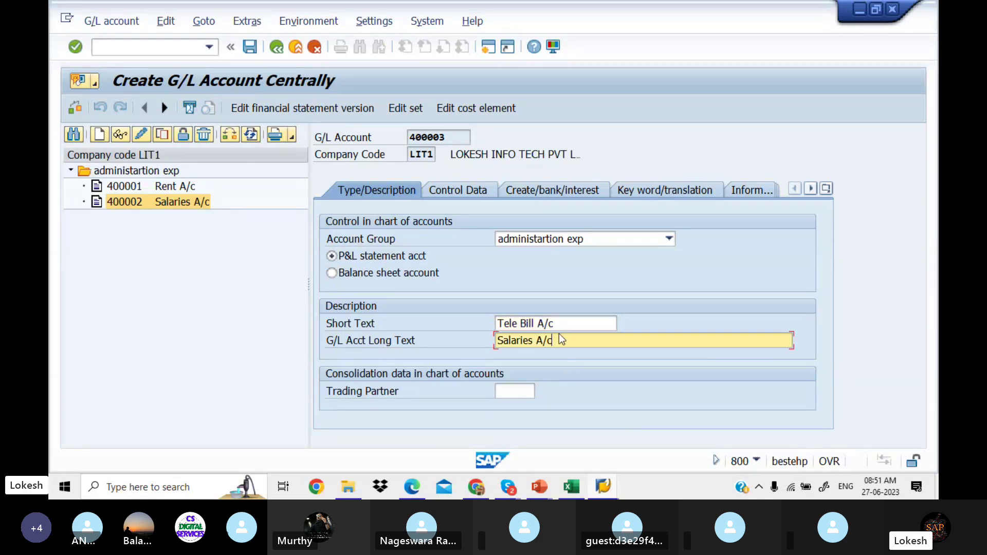
pyautogui.press('Return')
# Step: Replace the long text Salaries A/c with Tele Bill A/c
pyautogui.click(557, 343)
pyautogui.moveTo(557, 341); pyautogui.dragTo(436, 339)
pyautogui.press('BackSpace')
pyautogui.write('t')
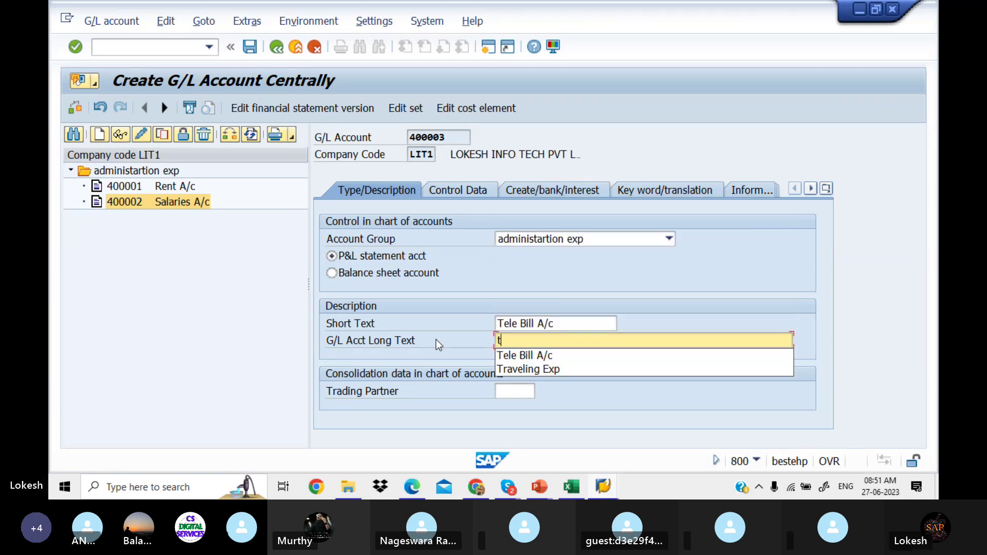
pyautogui.click(528, 357)
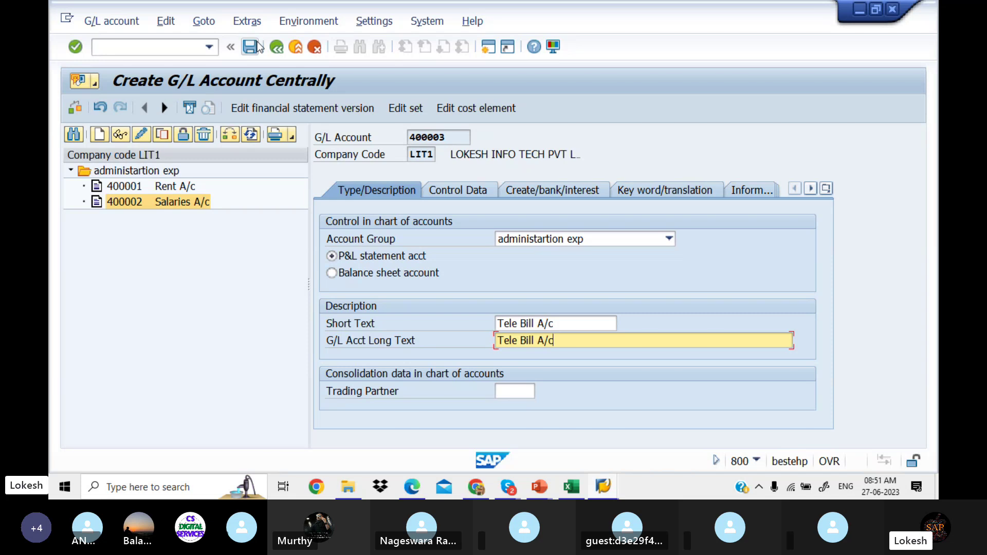
pyautogui.click(444, 189)
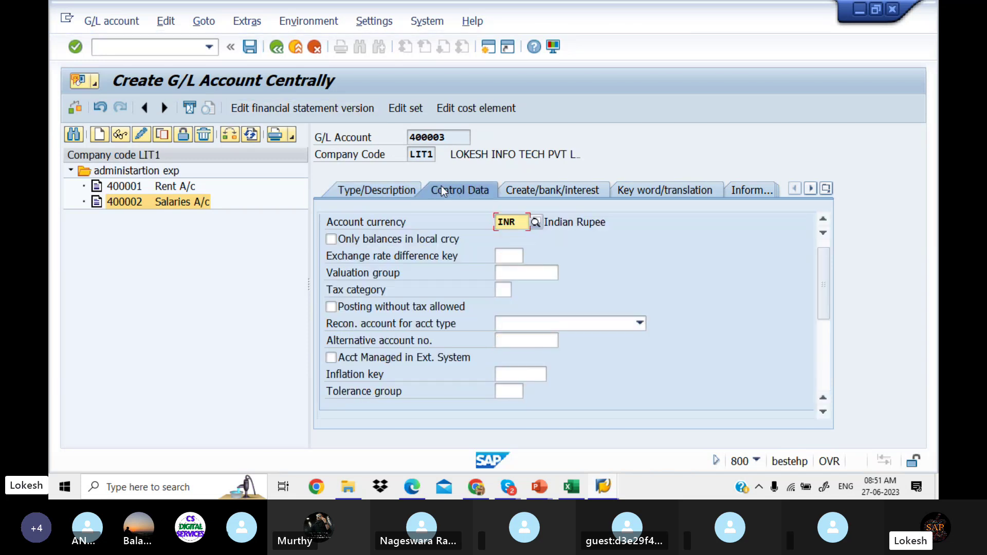
# Step: Review the Control Data and Create/bank/interest settings, then save 400003 Tele Bill A/c
pyautogui.click(537, 191)
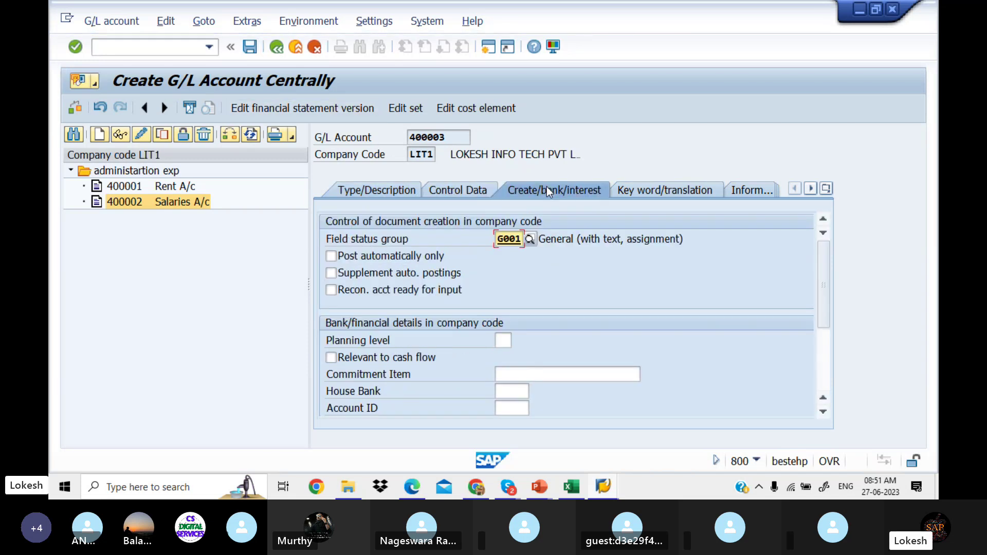
pyautogui.click(483, 190)
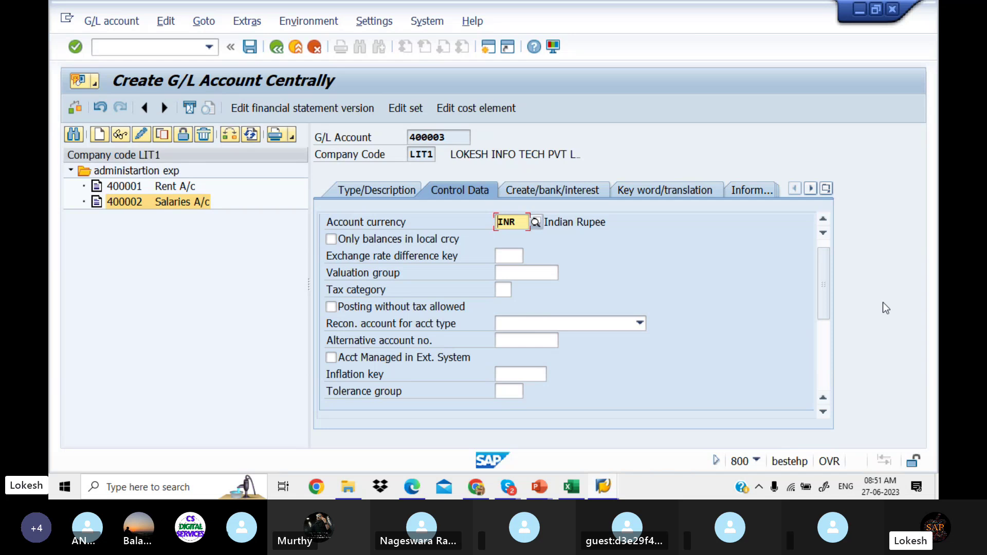
pyautogui.click(823, 378)
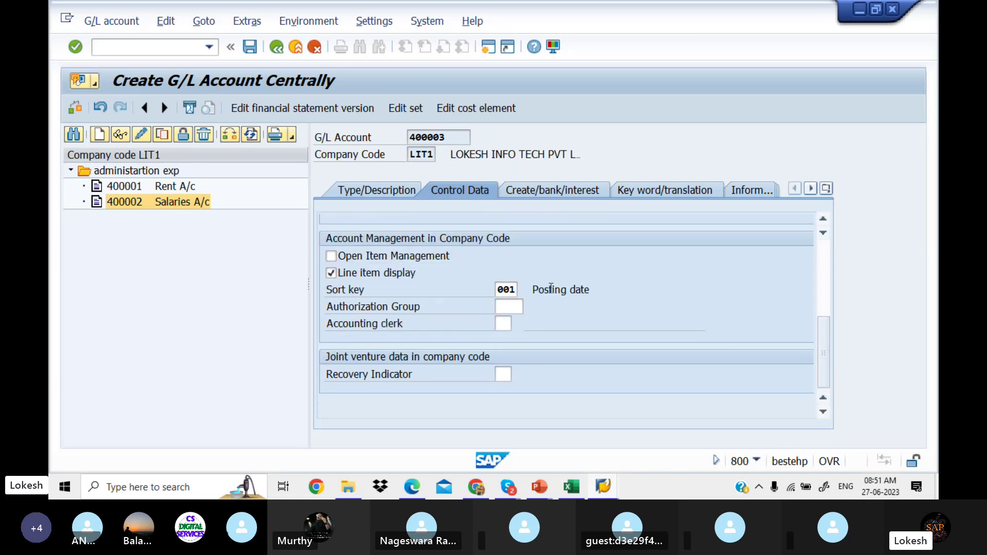
pyautogui.click(393, 195)
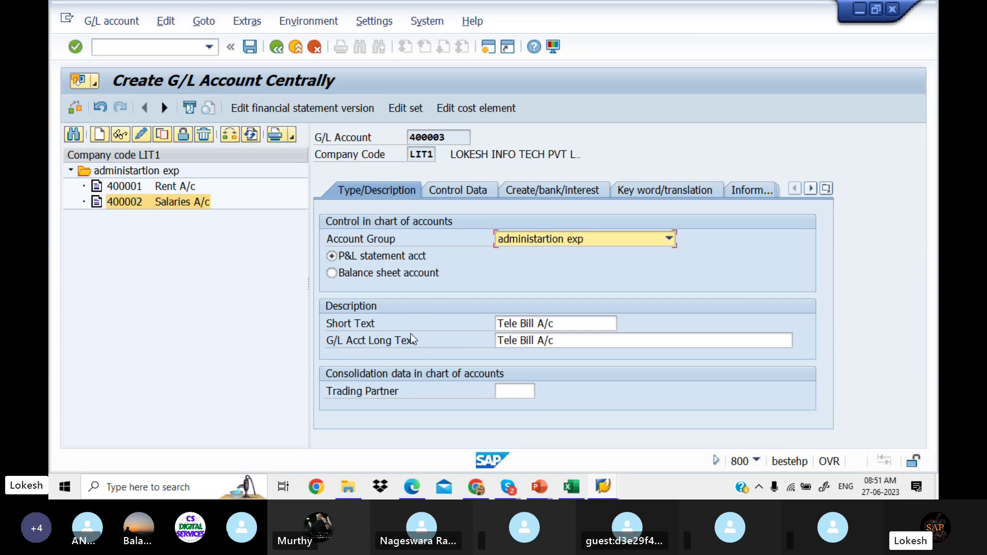
pyautogui.click(251, 49)
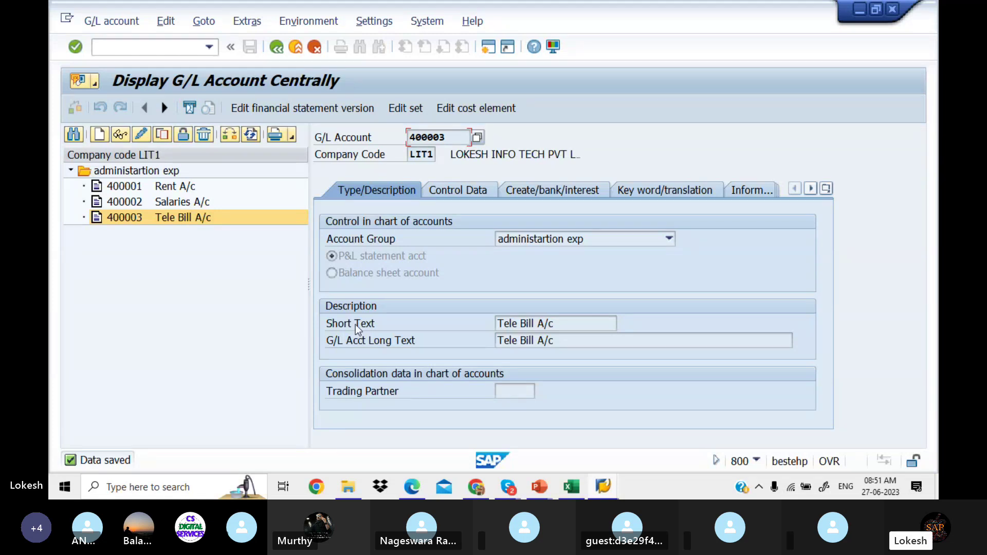
# Step: Bring up the CHART OF ACCOUNTS slide listing example admin expense accounts
pyautogui.click(539, 485)
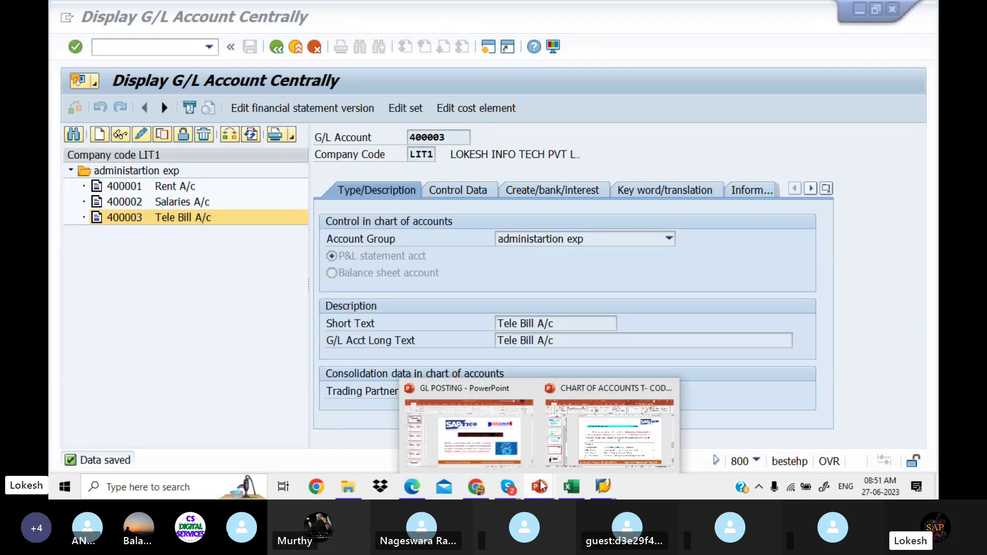
pyautogui.click(578, 431)
pyautogui.moveTo(455, 332); pyautogui.dragTo(665, 334)
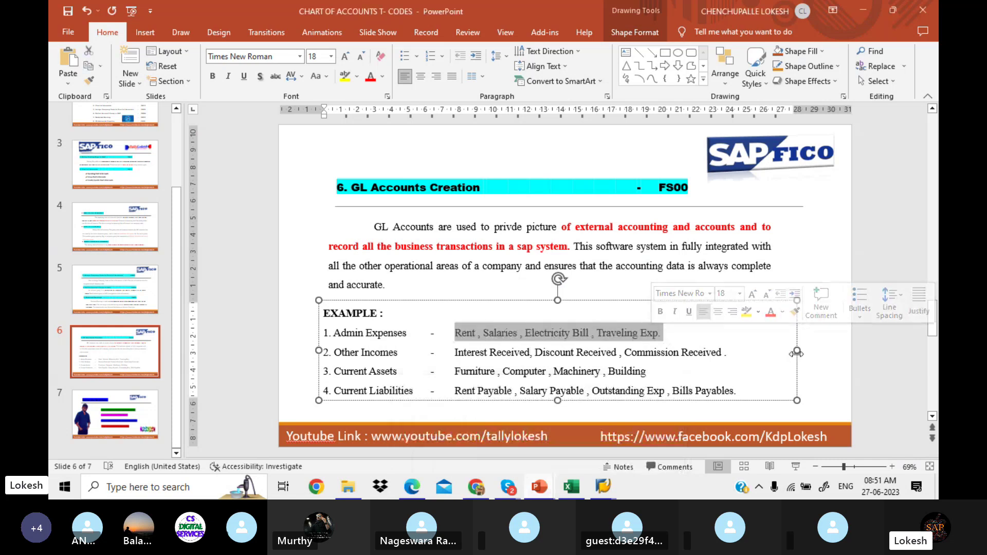
pyautogui.click(816, 361)
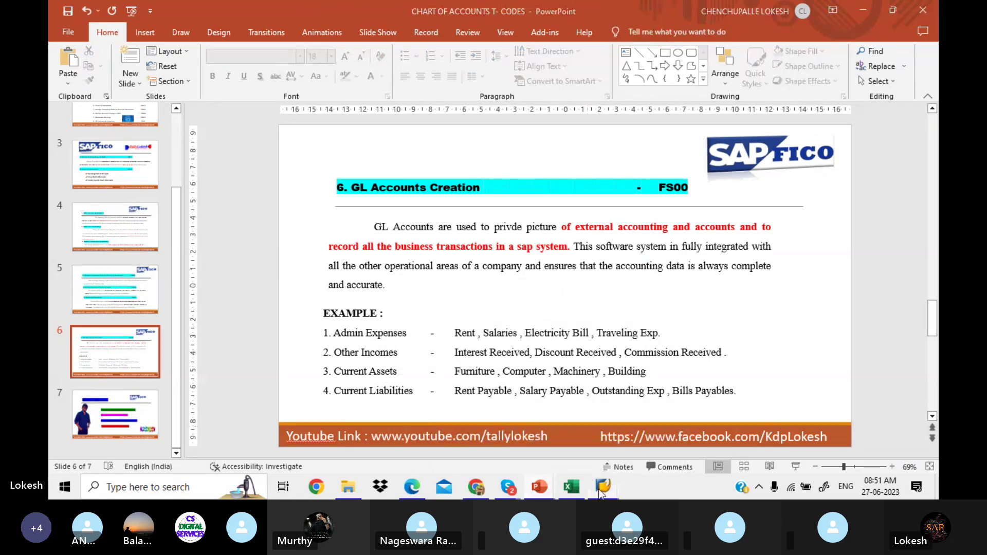
# Step: Back in SAP, copy account 400003 into new account number 400004
pyautogui.moveTo(602, 492)
pyautogui.click(588, 434)
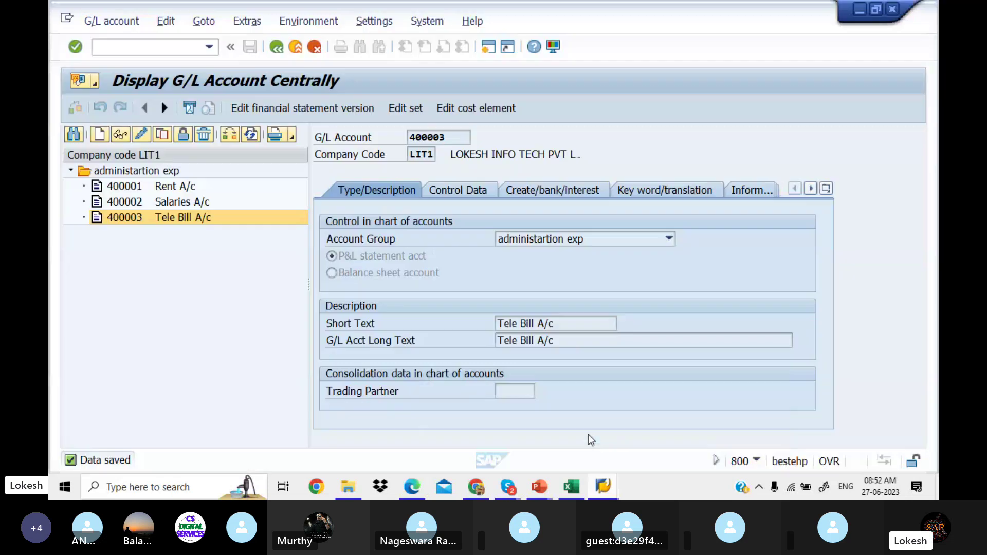
pyautogui.click(140, 219)
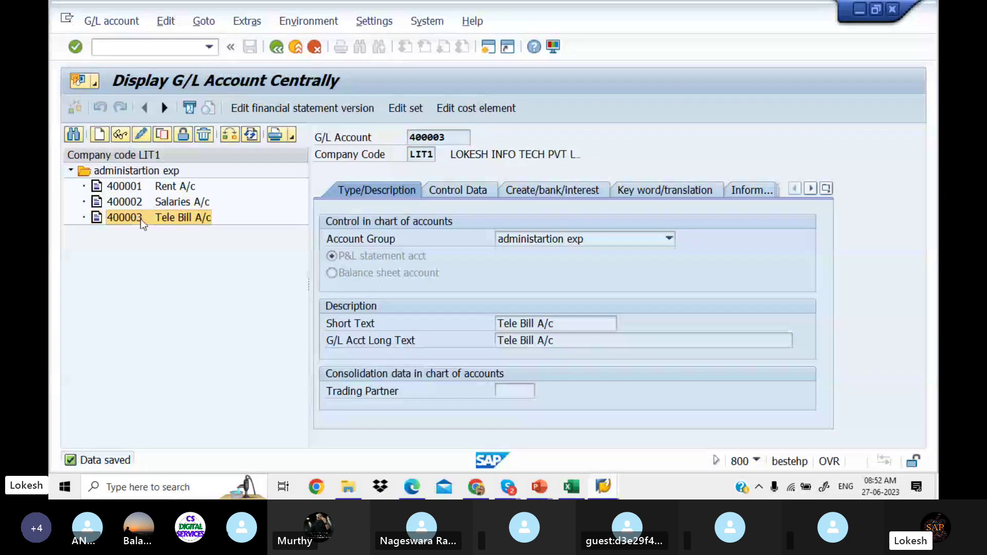
pyautogui.rightClick(141, 219)
pyautogui.click(185, 268)
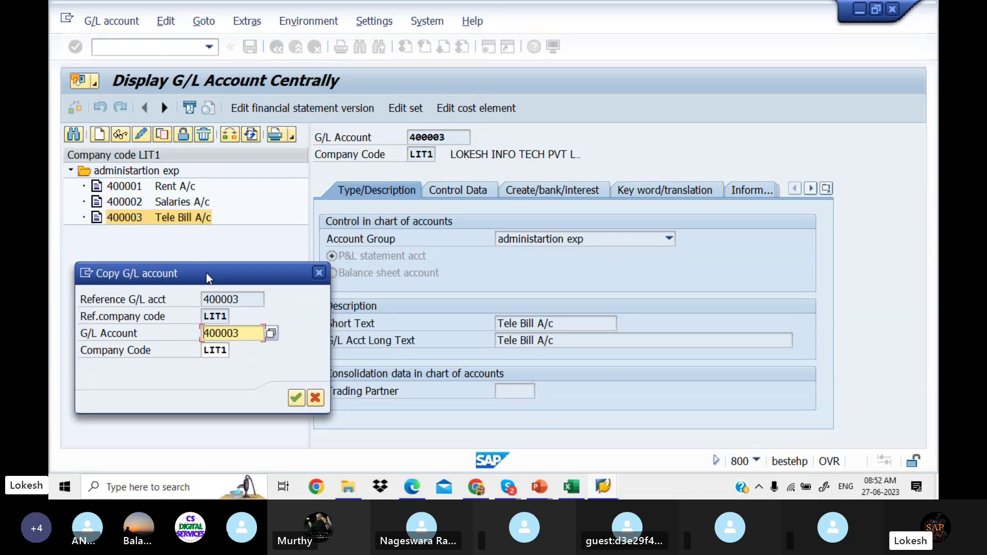
pyautogui.click(242, 329)
pyautogui.press('BackSpace')
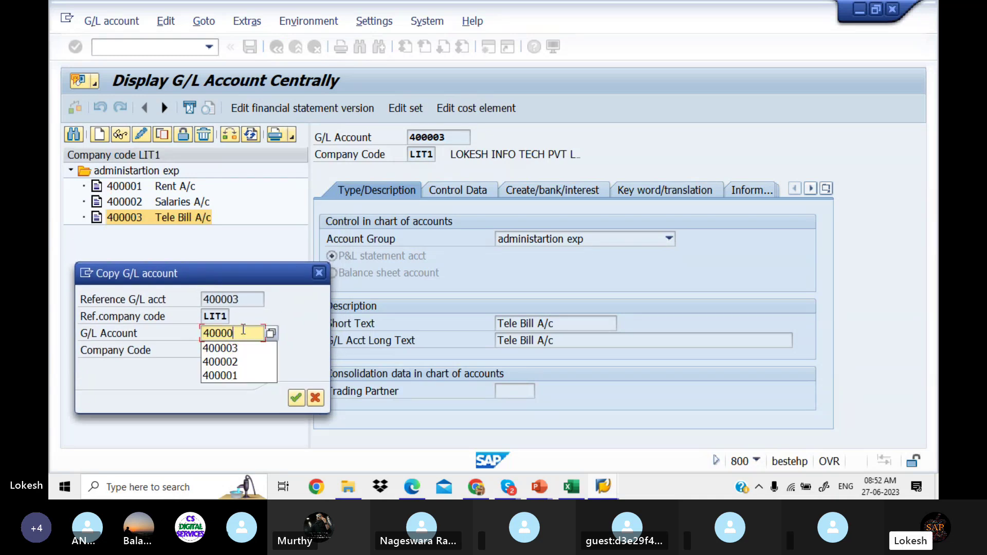
pyautogui.write('4')
pyautogui.click(297, 398)
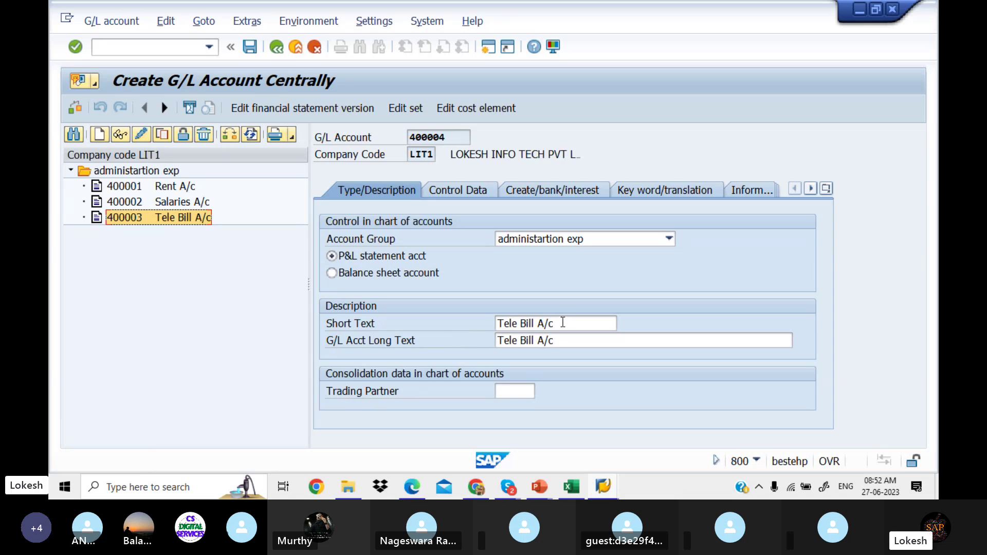
# Step: Change the short text of 400004 to Electricity Bill A/c
pyautogui.click(565, 324)
pyautogui.press('BackSpace')
pyautogui.press('BackSpace')
pyautogui.press('BackSpace')
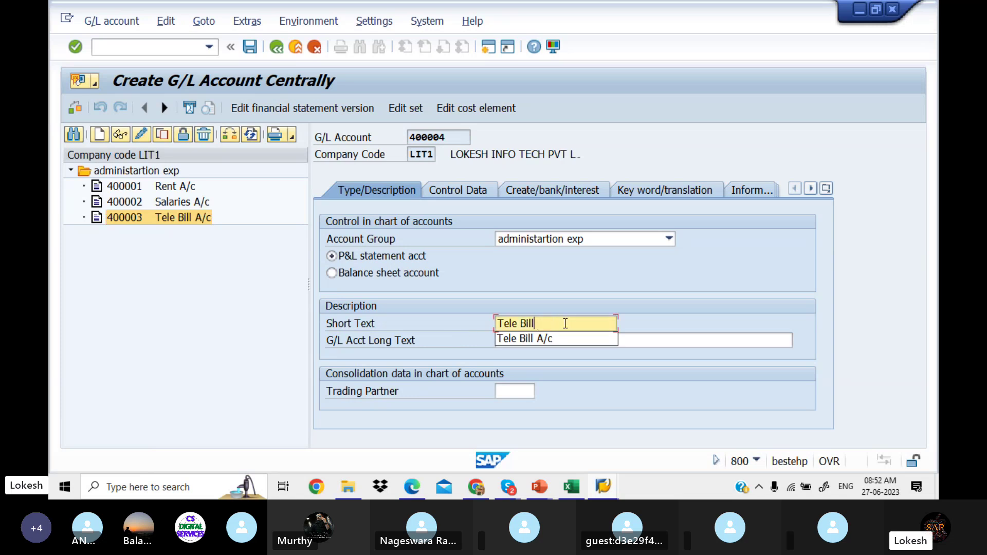
pyautogui.press('BackSpace')
pyautogui.press('BackSpace')
pyautogui.press('BackSpace')
pyautogui.press('BackSpace')
pyautogui.press('BackSpace')
pyautogui.press('BackSpace')
pyautogui.press('BackSpace')
pyautogui.press('BackSpace')
pyautogui.press('BackSpace')
pyautogui.write('al')
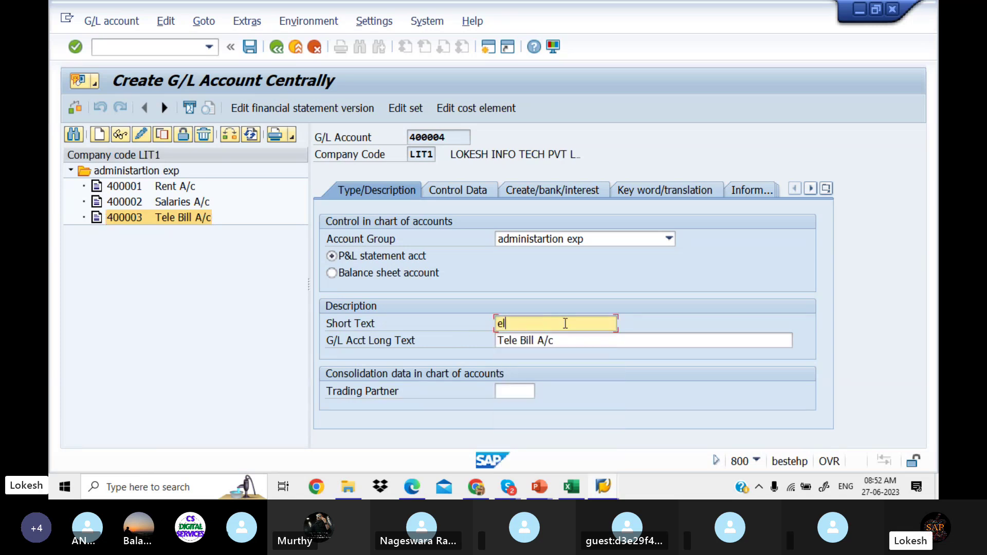
pyautogui.press('BackSpace')
pyautogui.press('BackSpace')
pyautogui.write('E')
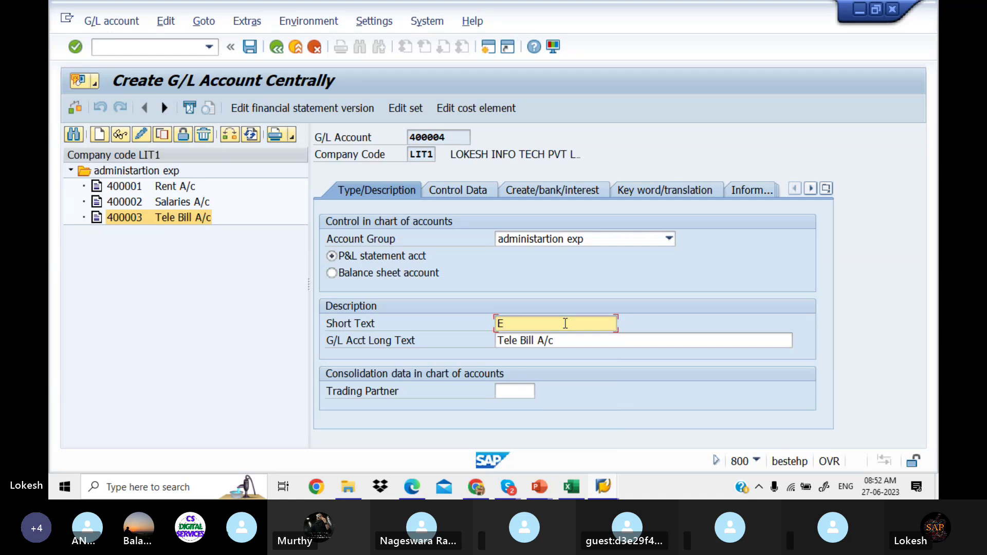
pyautogui.write('lectricity bil')
pyautogui.press('BackSpace')
pyautogui.press('BackSpace')
pyautogui.press('BackSpace')
pyautogui.write('Bill A/c')
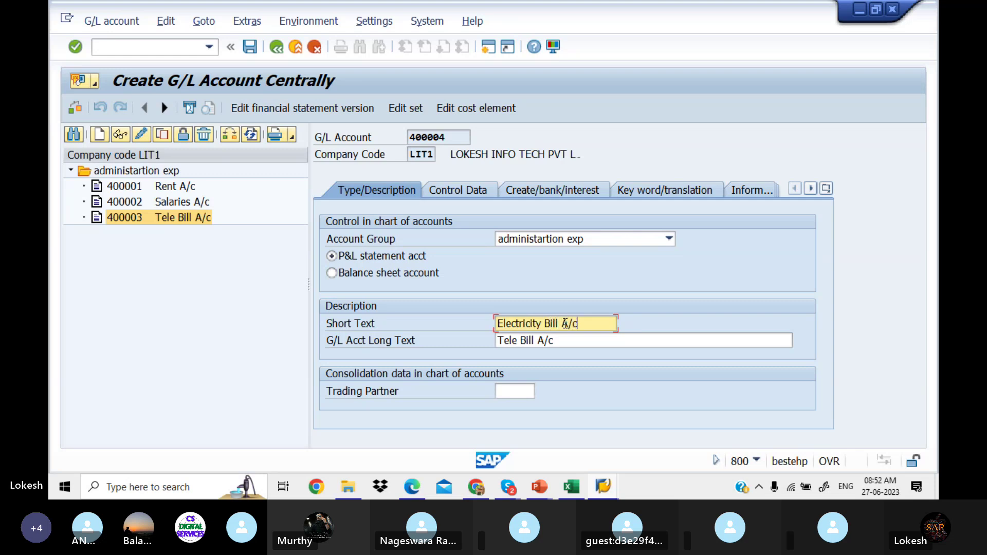
pyautogui.moveTo(598, 326); pyautogui.dragTo(464, 324)
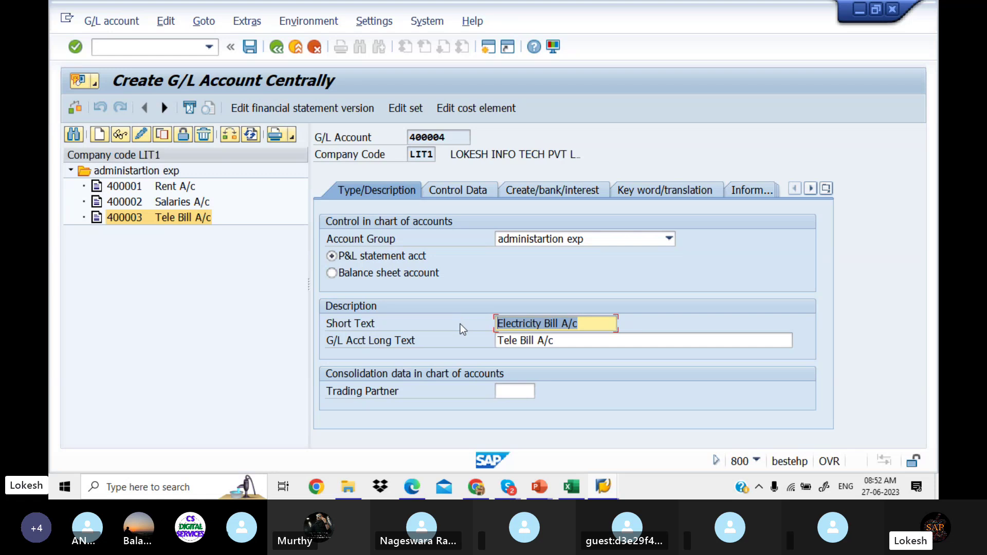
pyautogui.click(460, 324)
# Step: Paste Electricity Bill A/c into the long text and save the account
pyautogui.click(580, 342)
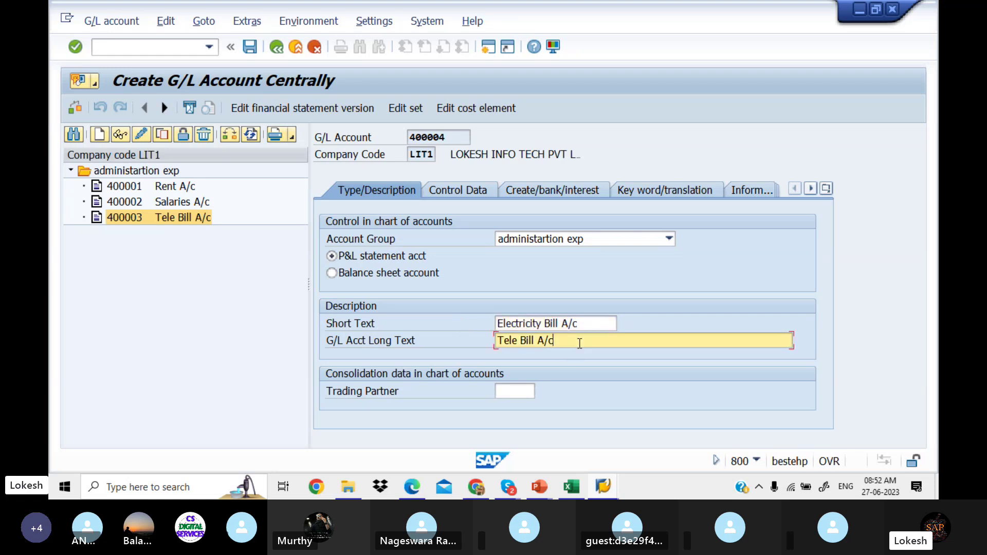
pyautogui.moveTo(579, 342); pyautogui.dragTo(444, 335)
pyautogui.hotkey('ctrl', 'v')
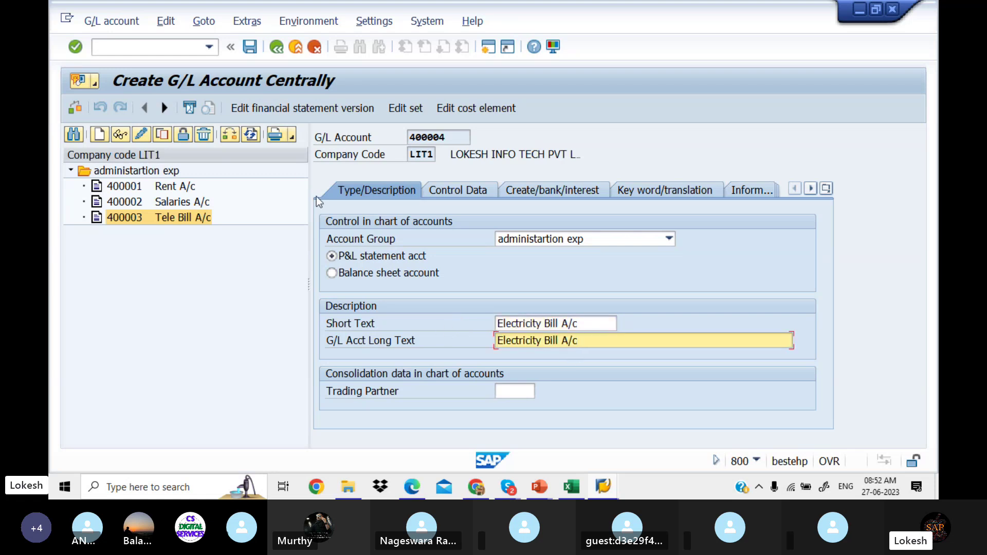
pyautogui.click(250, 47)
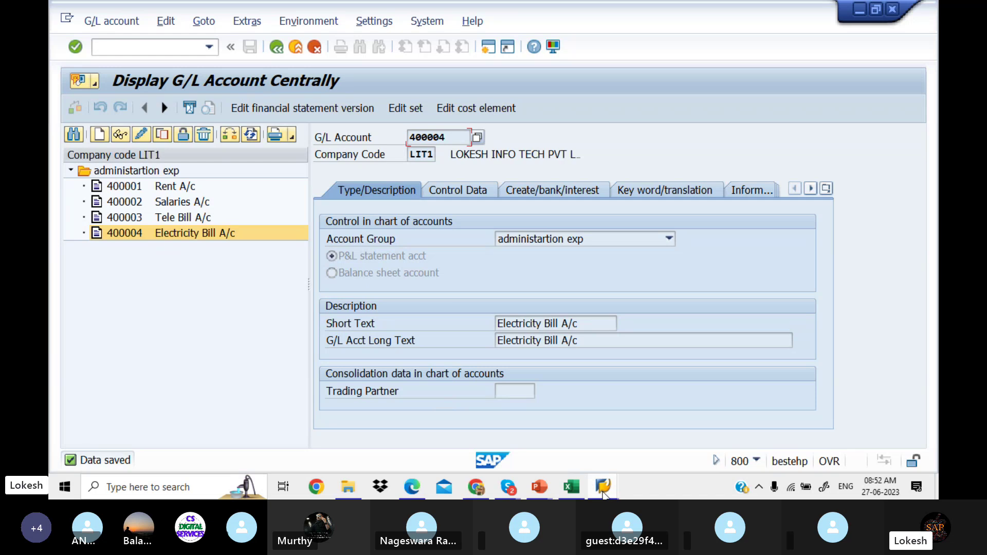
# Step: Check that the other income range starts at 300301, then return to the 400004 display
pyautogui.moveTo(604, 495)
pyautogui.click(695, 443)
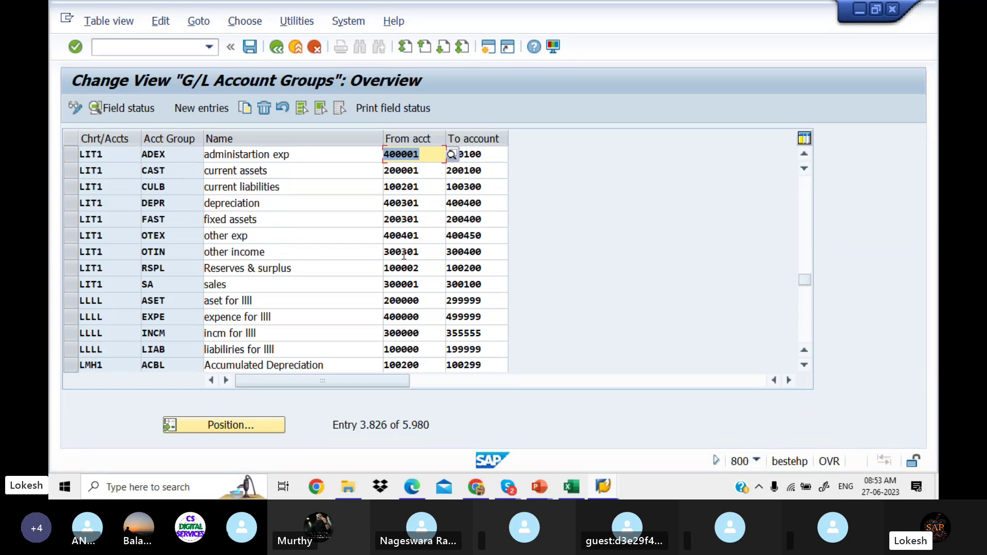
pyautogui.click(432, 252)
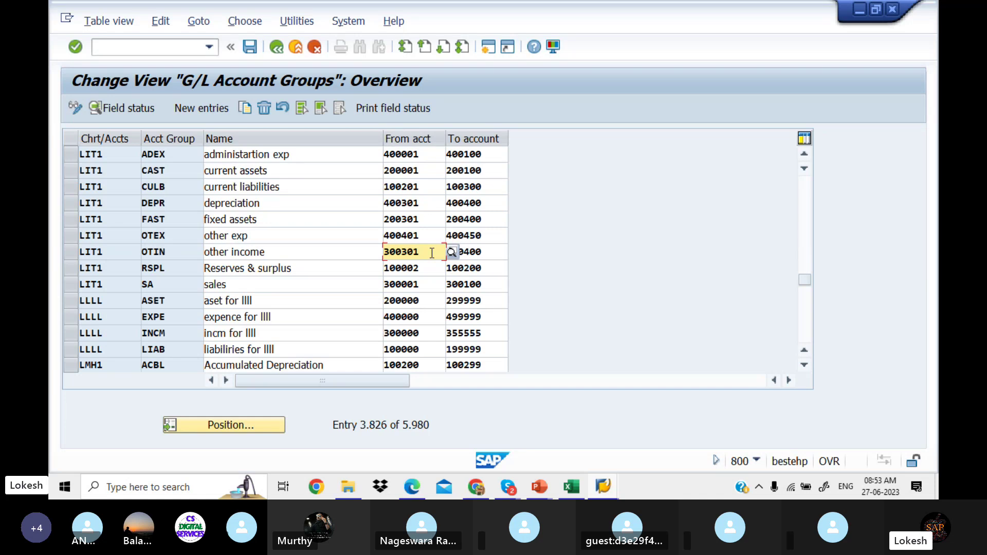
pyautogui.moveTo(603, 489)
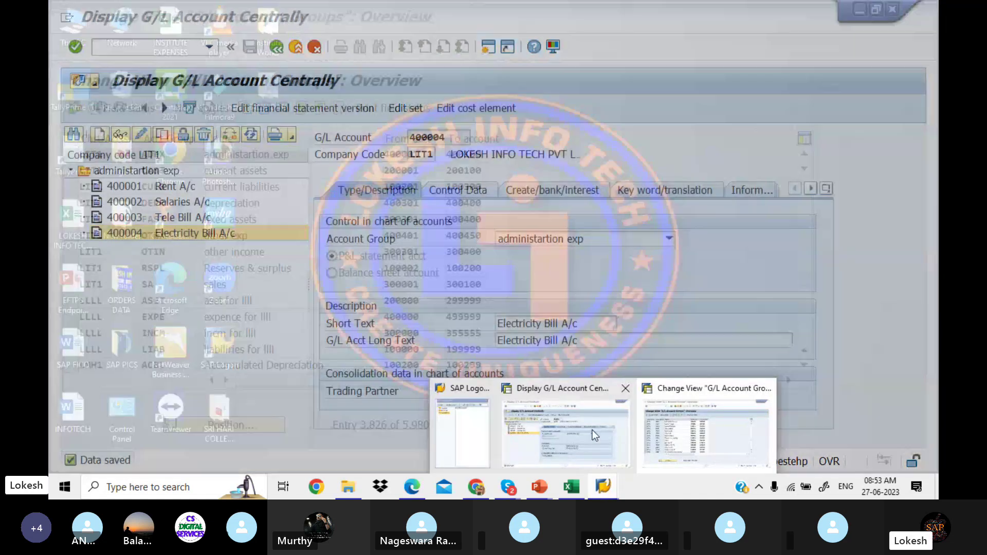
pyautogui.click(569, 434)
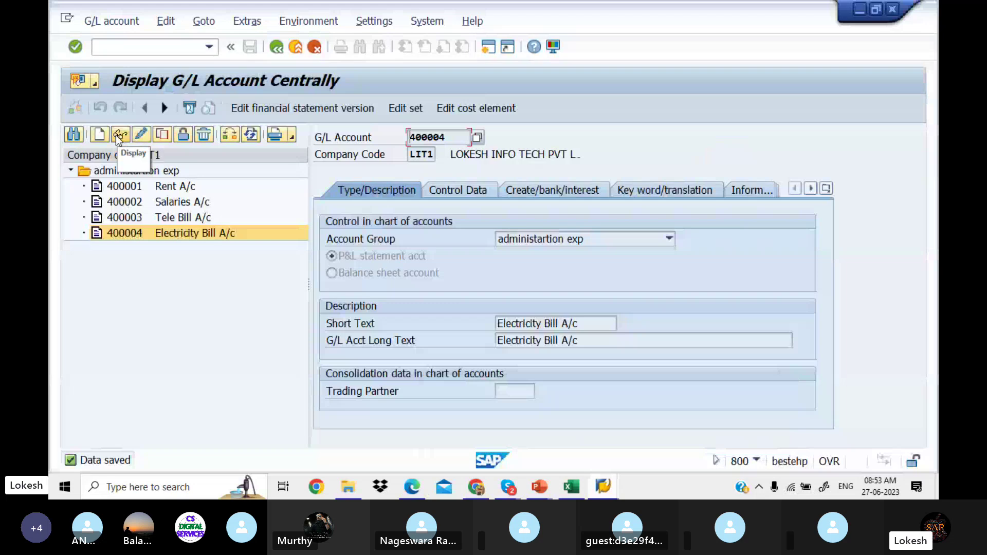
# Step: Create new account 300301 in LIT1 with the other income account group
pyautogui.click(99, 135)
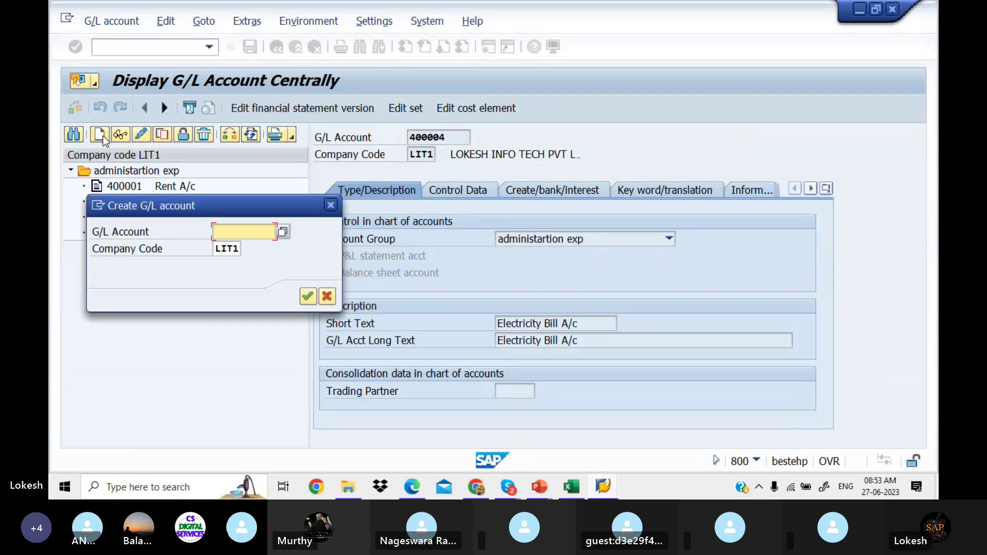
pyautogui.write('300301')
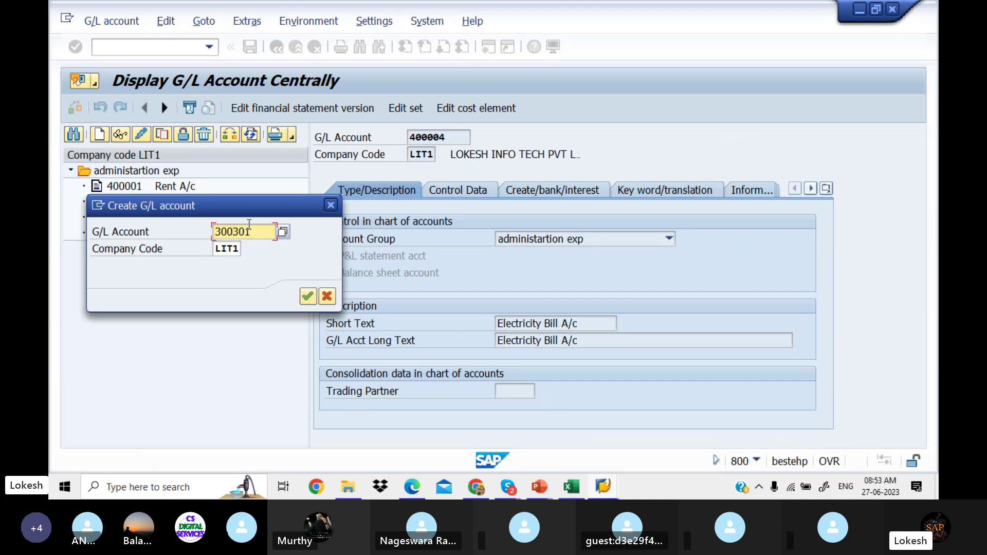
pyautogui.click(307, 296)
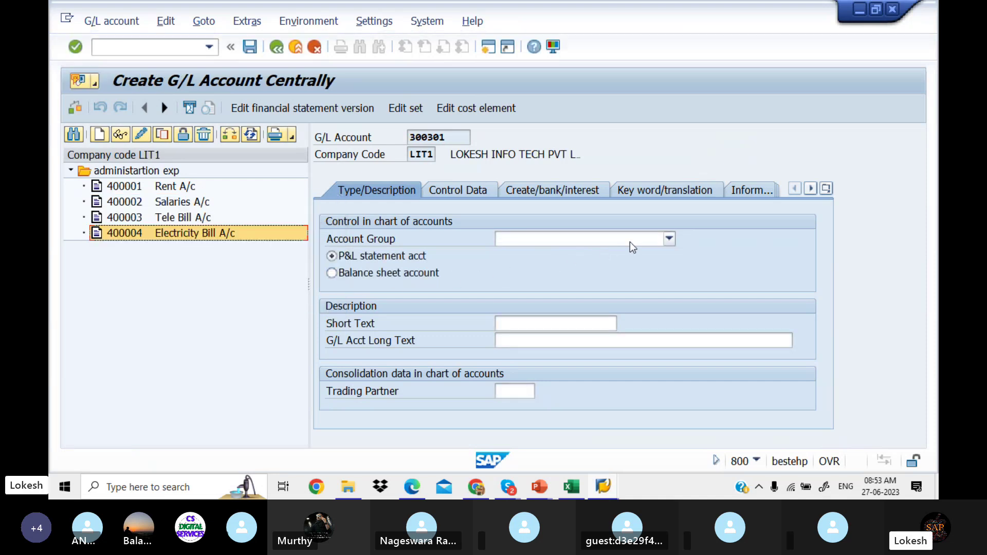
pyautogui.click(669, 239)
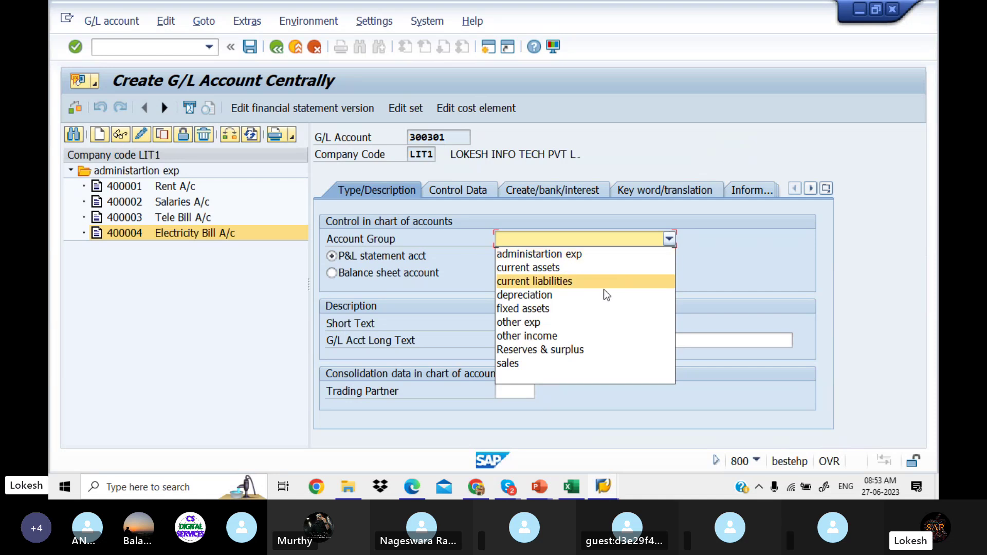
pyautogui.click(573, 335)
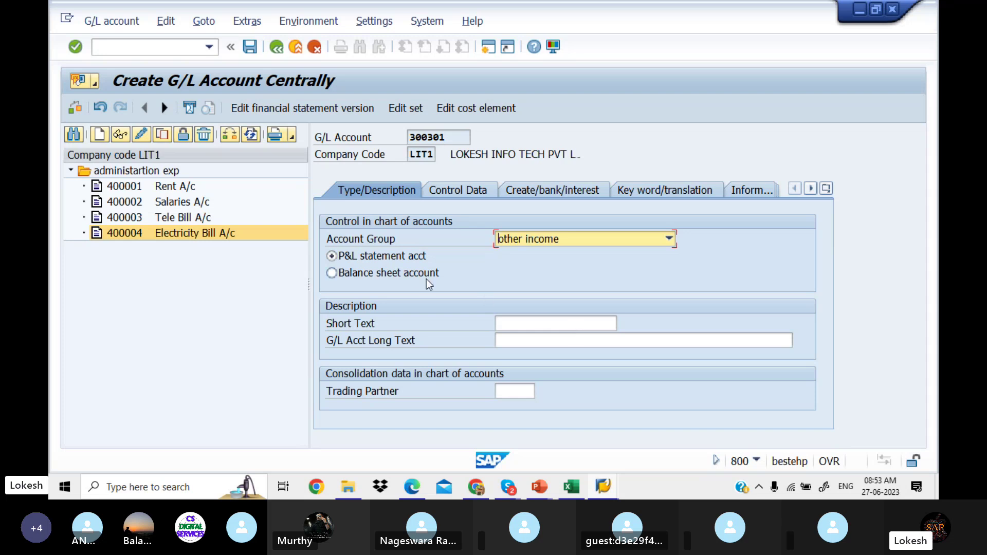
pyautogui.click(533, 324)
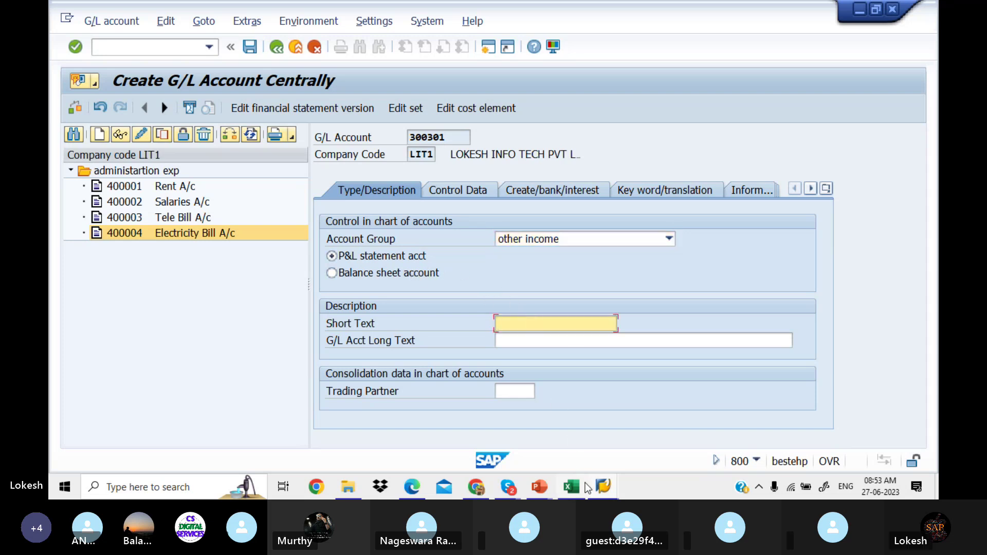
pyautogui.moveTo(546, 488)
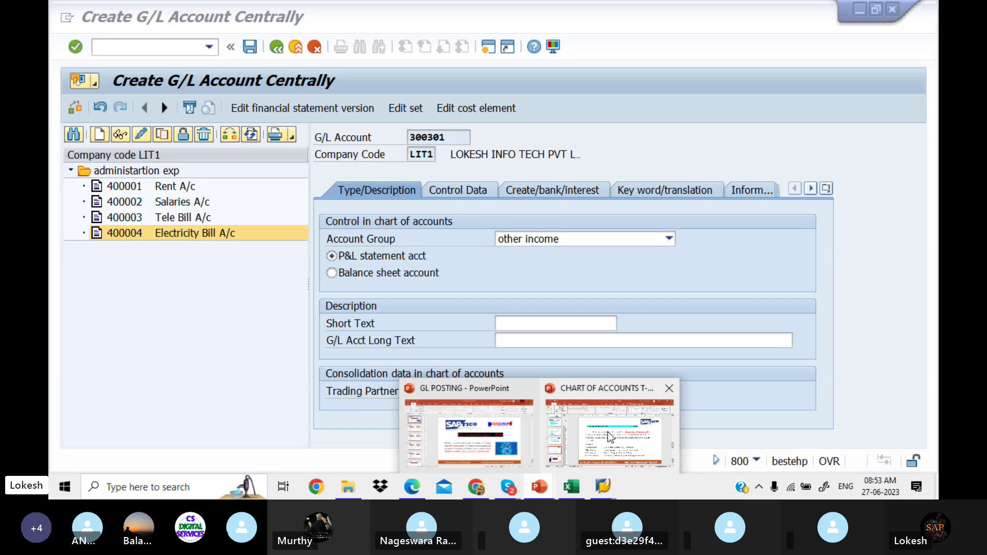
pyautogui.click(608, 432)
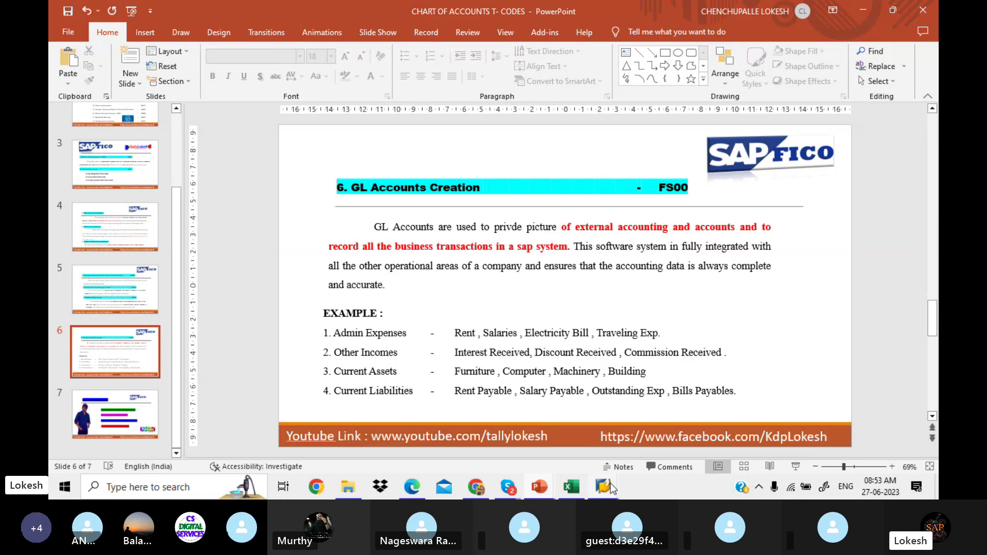
pyautogui.moveTo(609, 483)
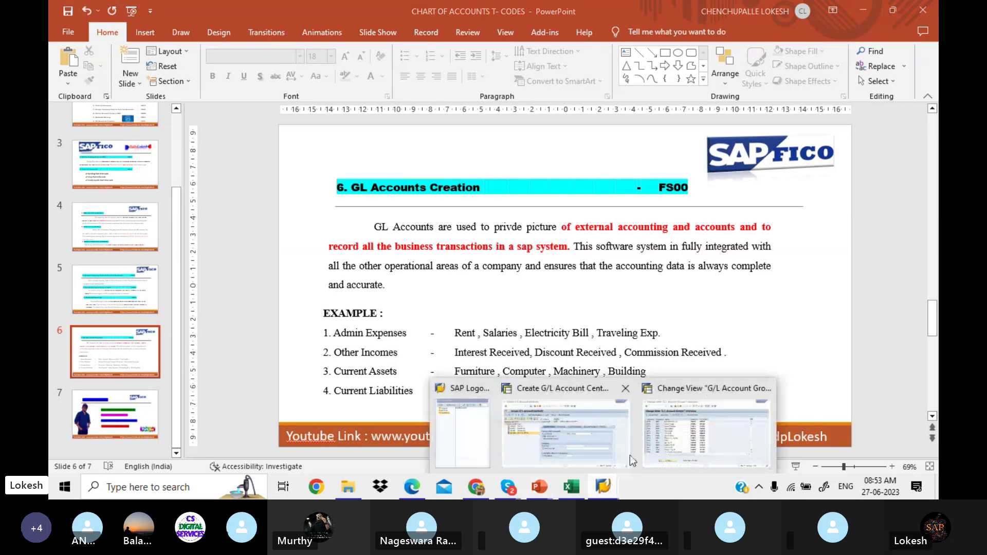
pyautogui.click(630, 454)
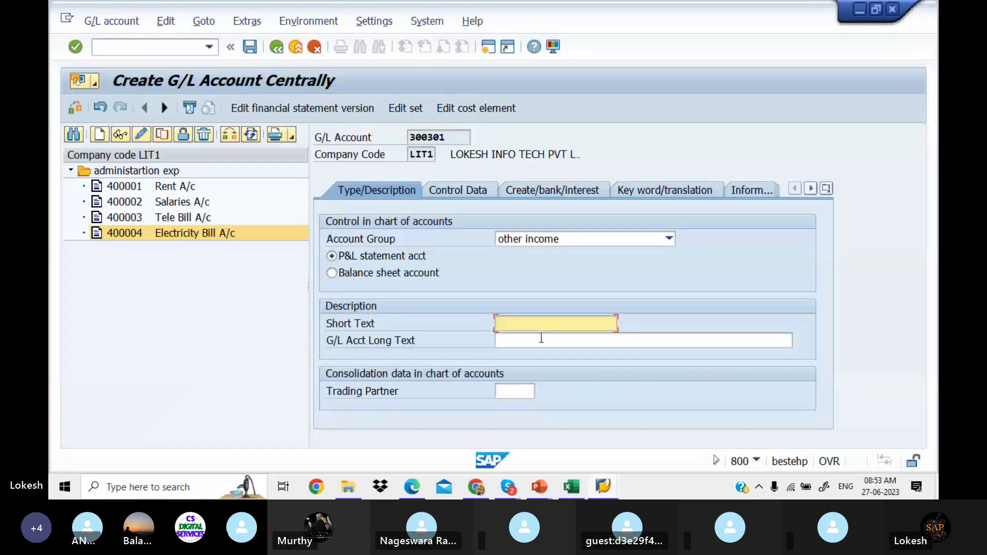
# Step: Enter short text 'Interest Received' and long text 'Interest Received A/C'
pyautogui.write('I')
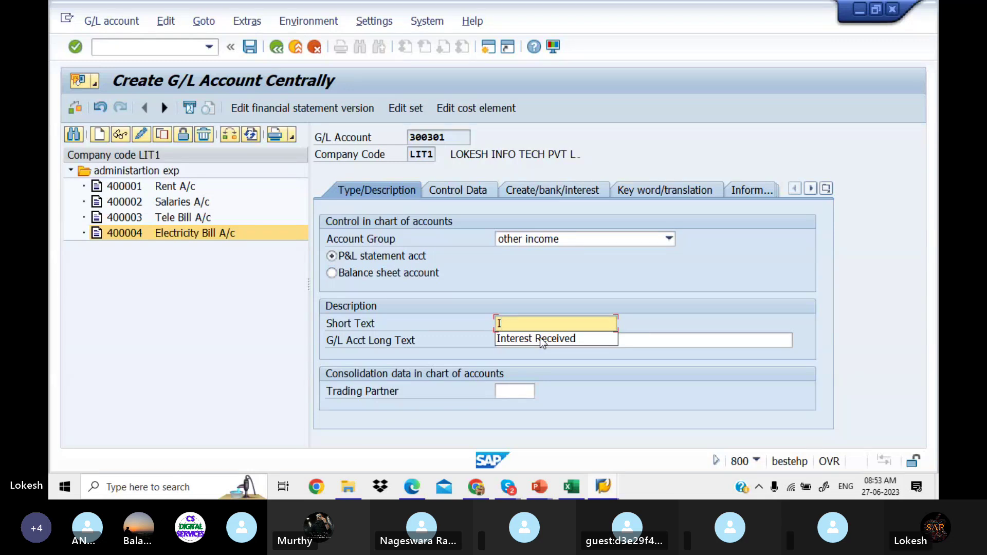
pyautogui.click(566, 338)
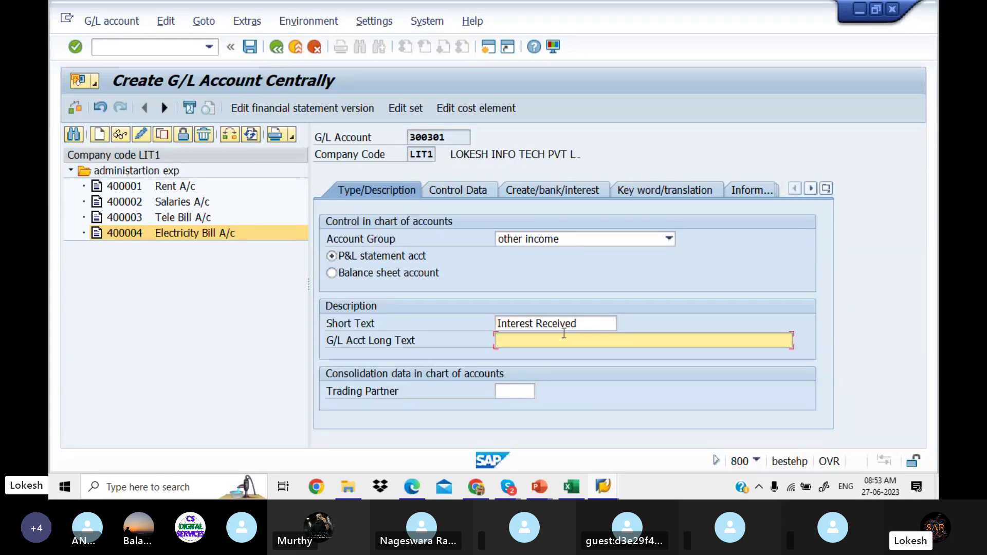
pyautogui.moveTo(585, 321); pyautogui.dragTo(463, 308)
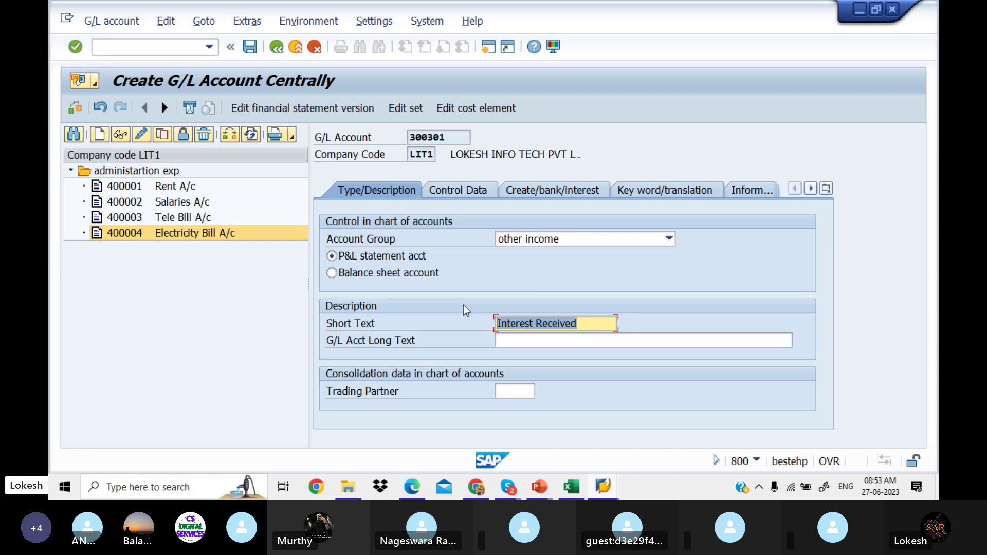
pyautogui.hotkey('ctrl', 'c')
pyautogui.click(508, 340)
pyautogui.hotkey('ctrl', 'v')
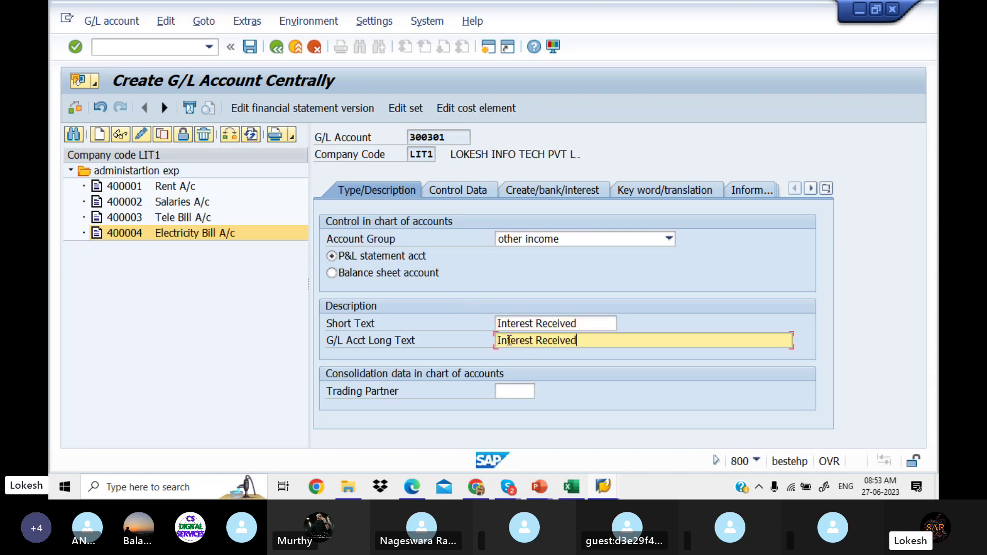
pyautogui.write('A/C')
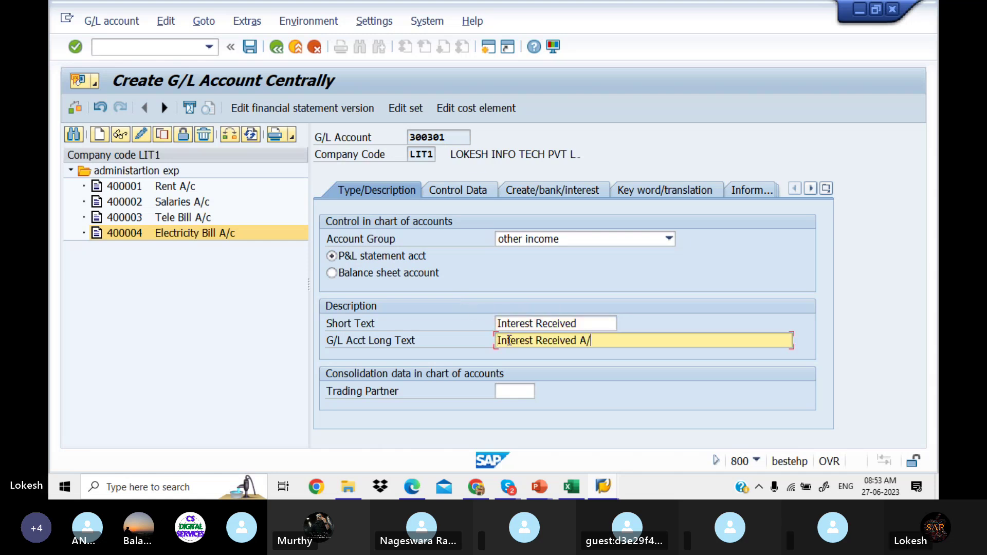
pyautogui.click(585, 325)
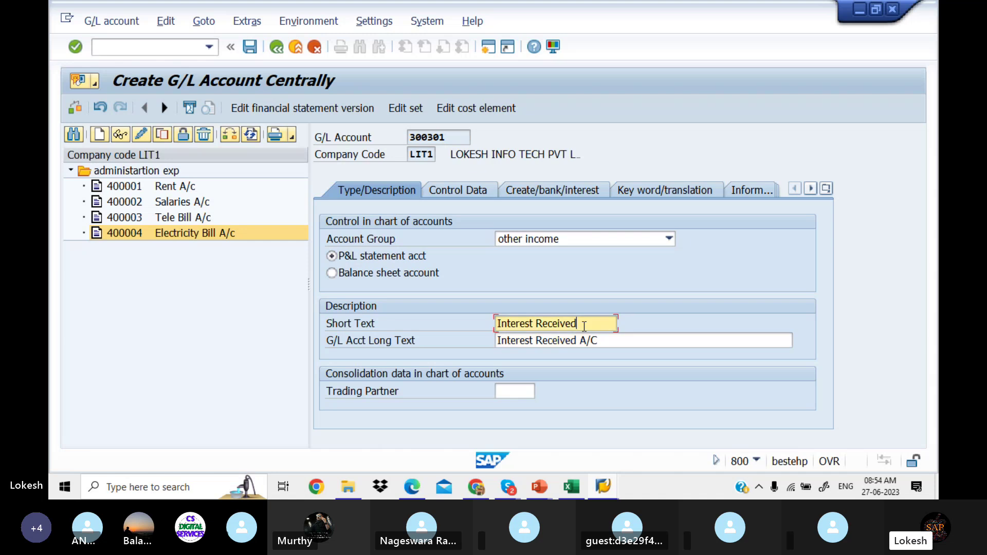
pyautogui.write('A/')
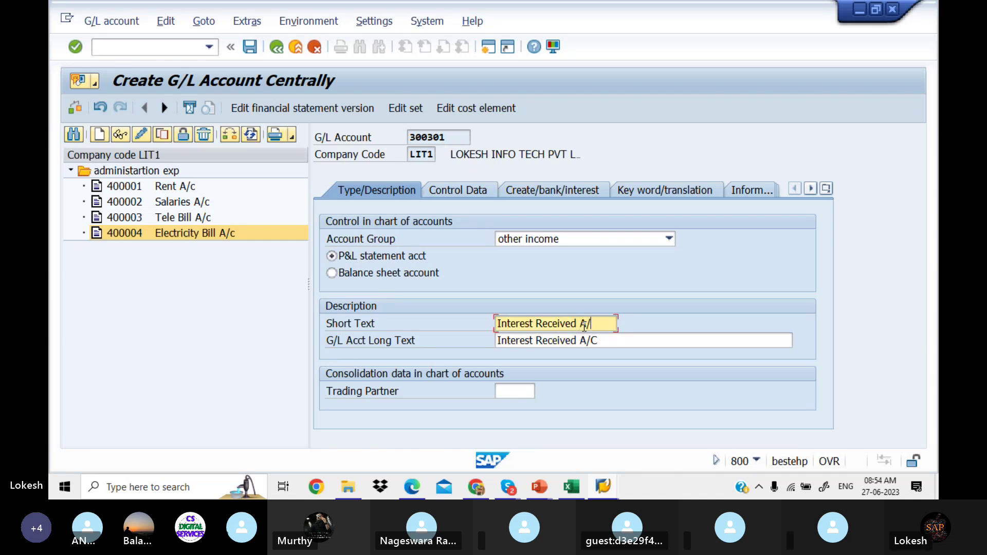
pyautogui.press('BackSpace')
pyautogui.press('BackSpace')
# Step: In Control Data, turn on line item display and set sort key 001
pyautogui.click(467, 193)
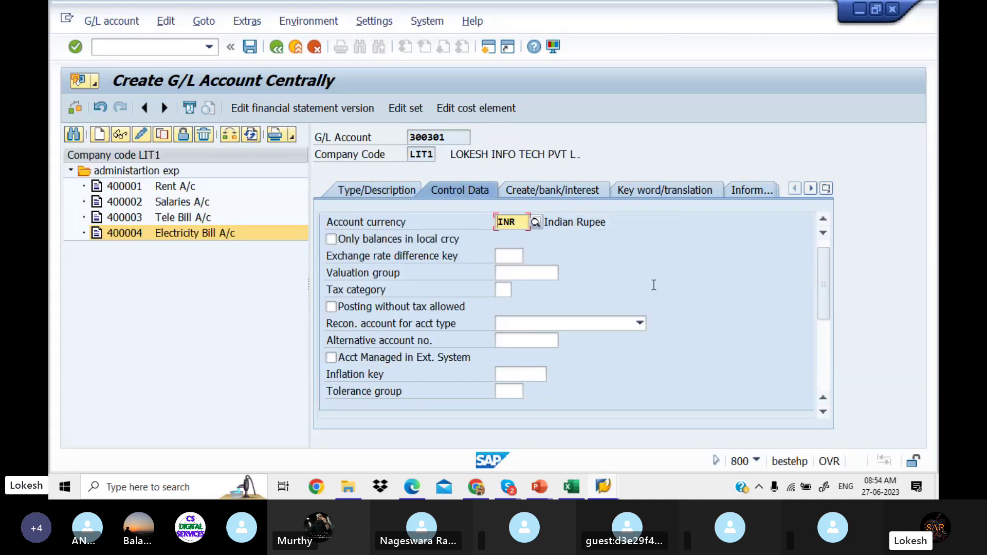
pyautogui.moveTo(824, 281); pyautogui.dragTo(825, 359)
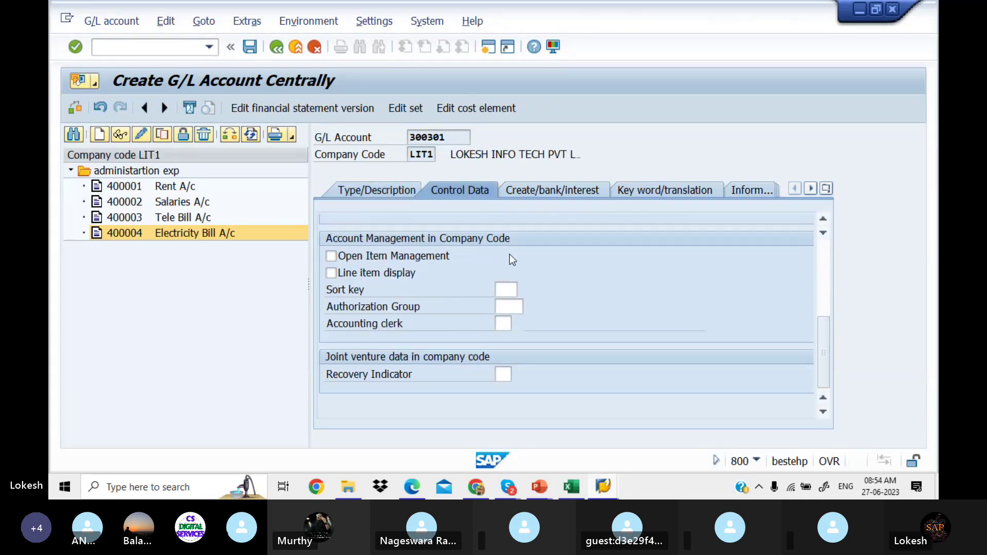
pyautogui.click(332, 273)
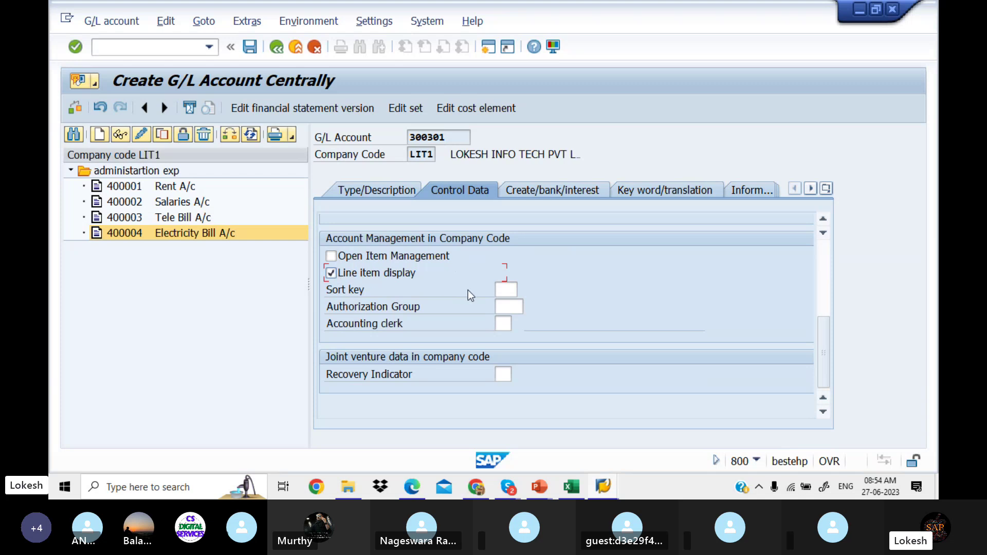
pyautogui.click(507, 289)
pyautogui.write('001')
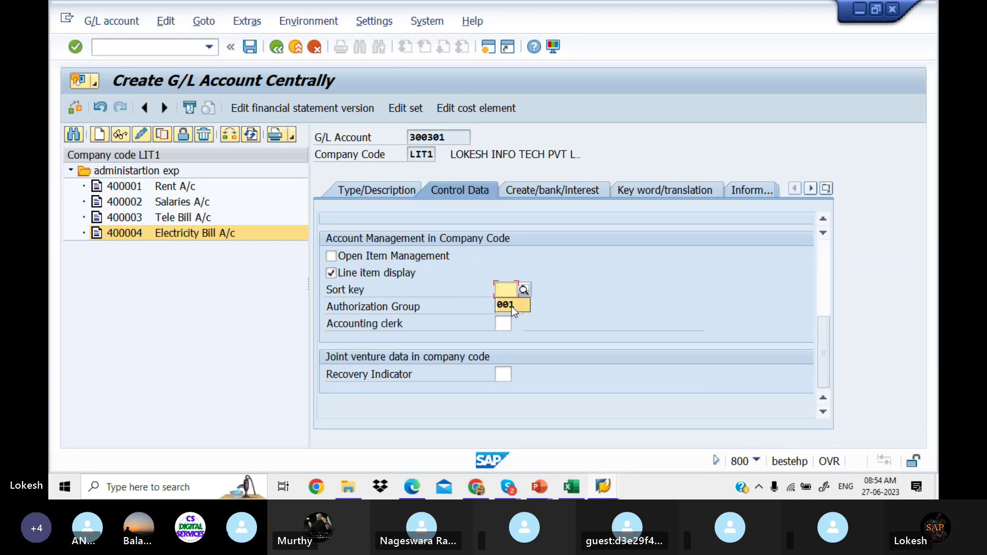
# Step: Set field status group G001 and save account 300301
pyautogui.click(547, 193)
pyautogui.click(522, 238)
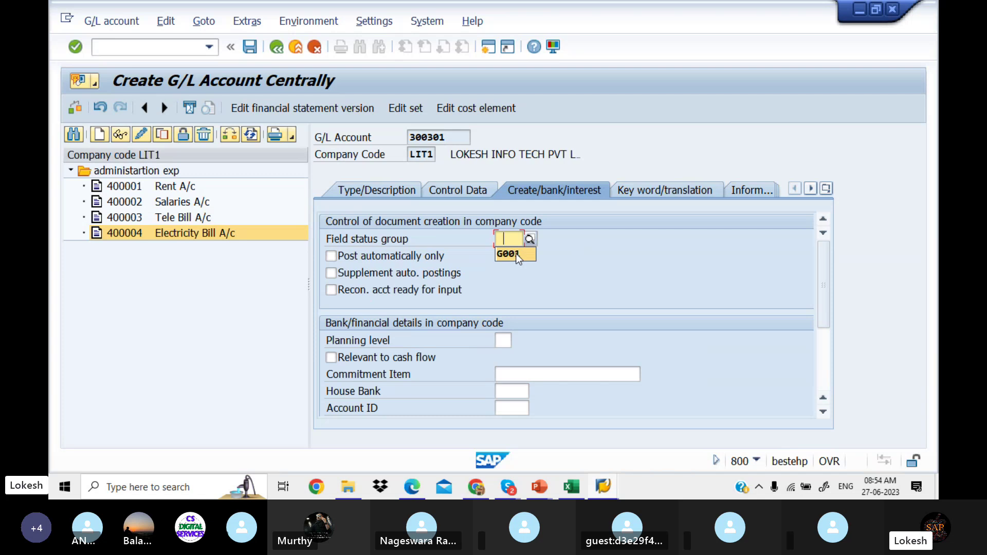
pyautogui.click(514, 254)
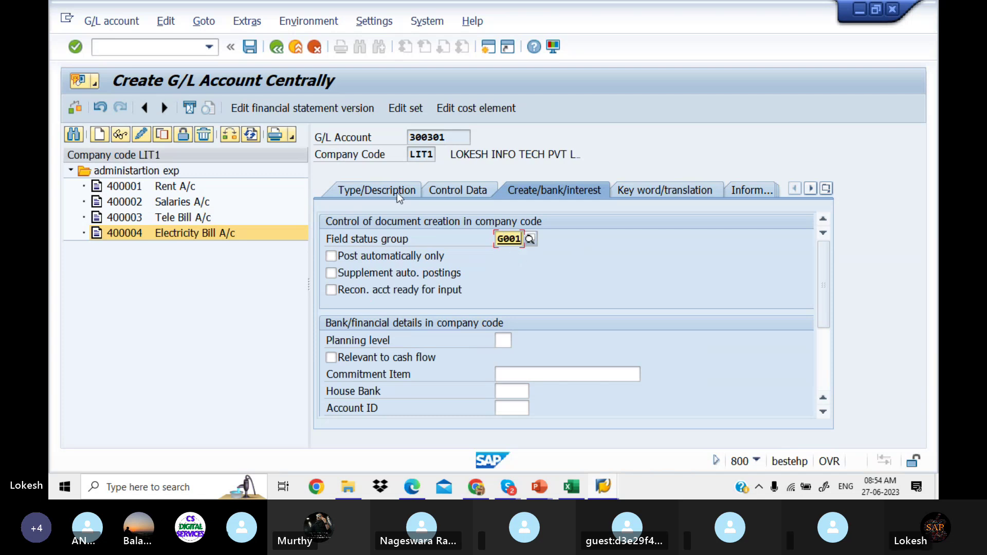
pyautogui.click(250, 47)
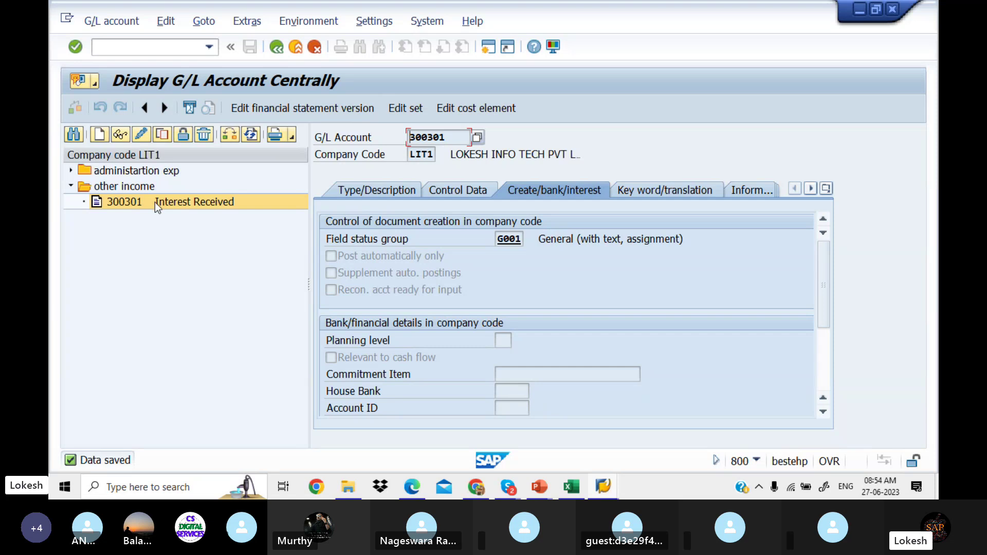
# Step: Copy account 300301 into new account 300302
pyautogui.rightClick(156, 202)
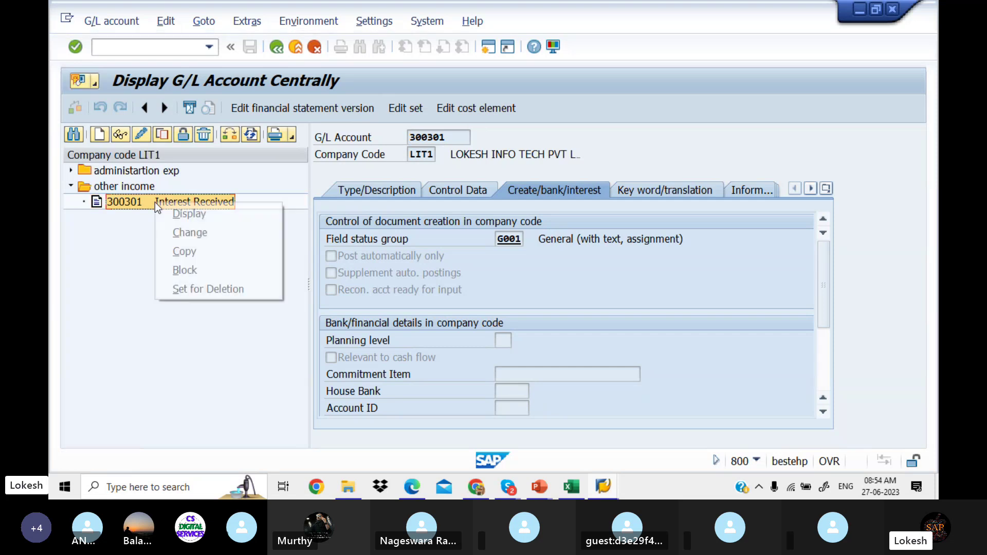
pyautogui.click(206, 253)
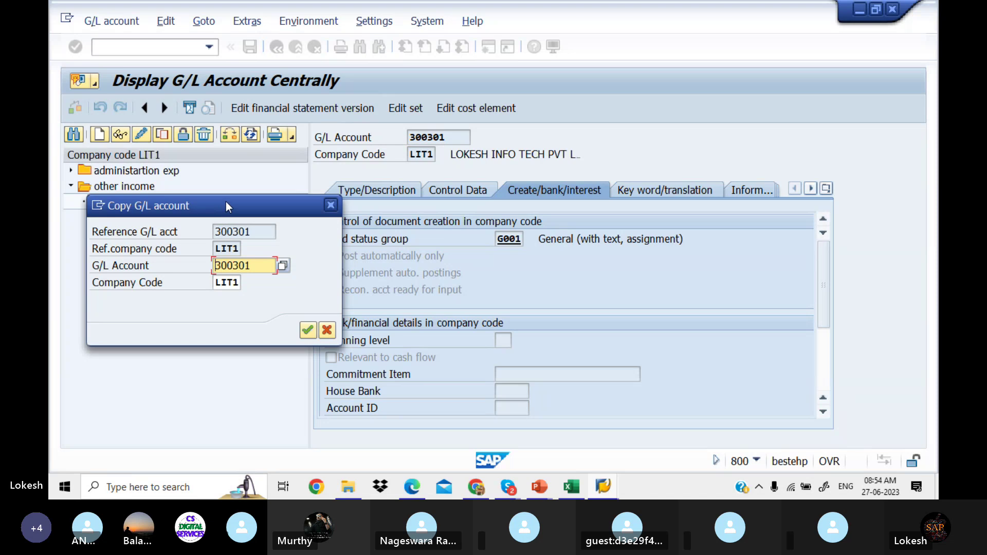
pyautogui.moveTo(226, 201); pyautogui.dragTo(203, 258)
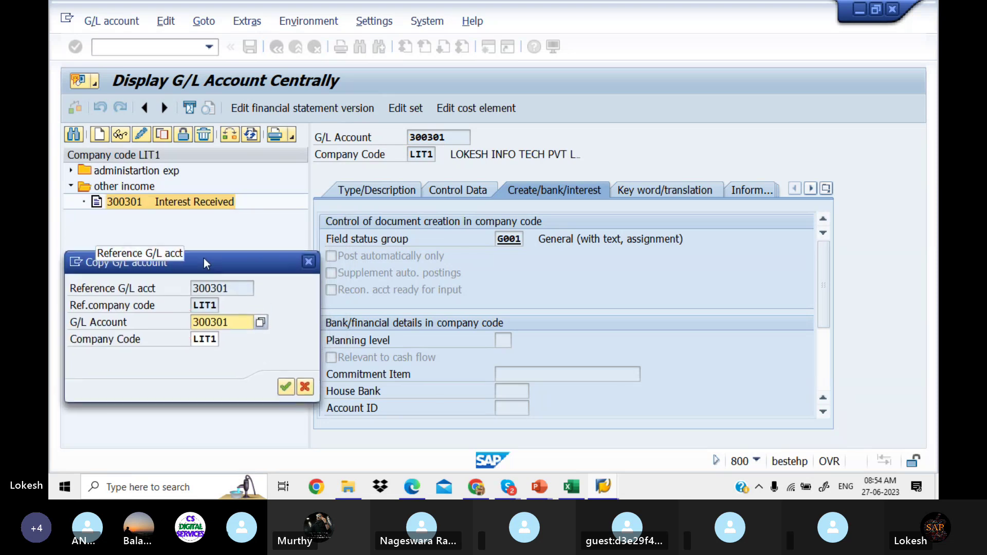
pyautogui.click(237, 323)
pyautogui.press('BackSpace')
pyautogui.write('2')
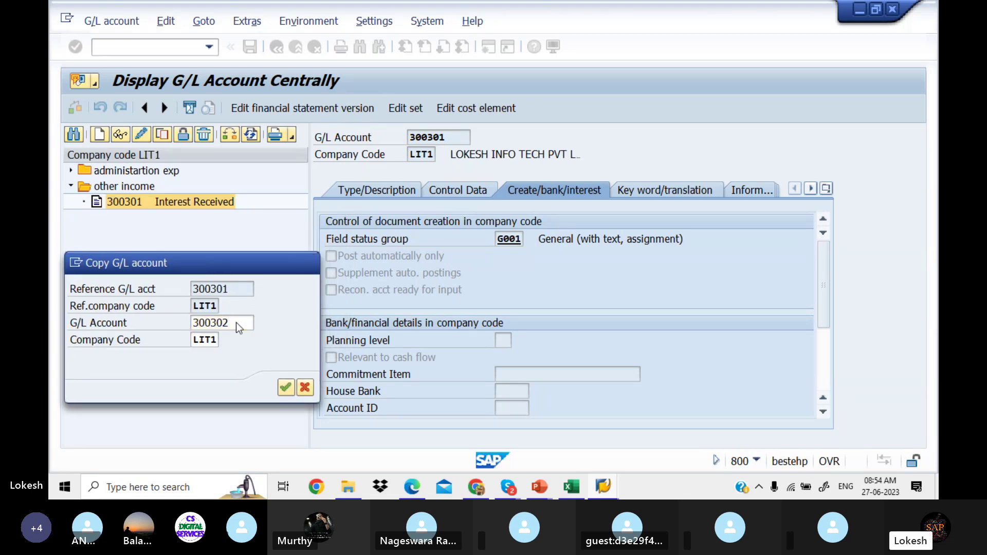
pyautogui.press('Return')
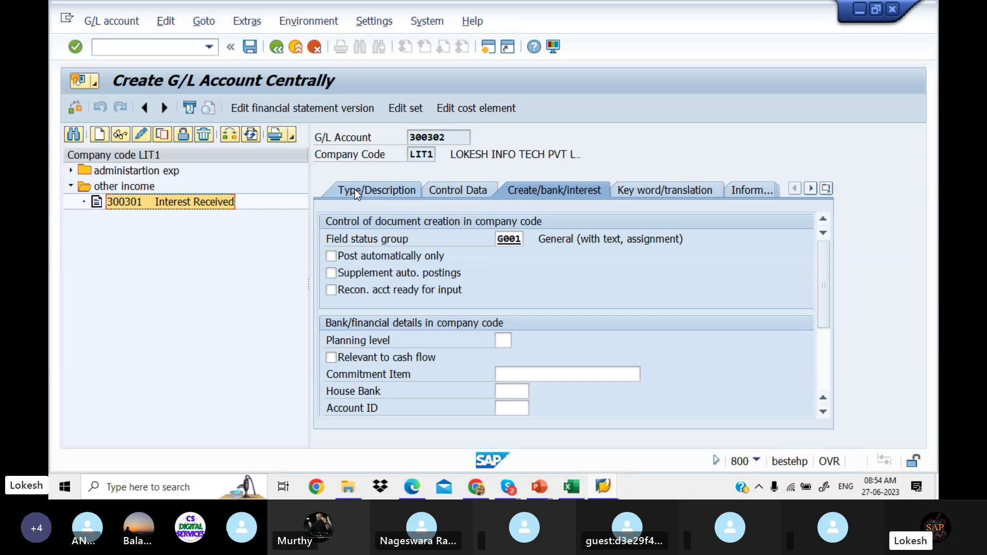
# Step: Set short text 'Discount Received' and long text 'Discount Received A/C'
pyautogui.click(354, 189)
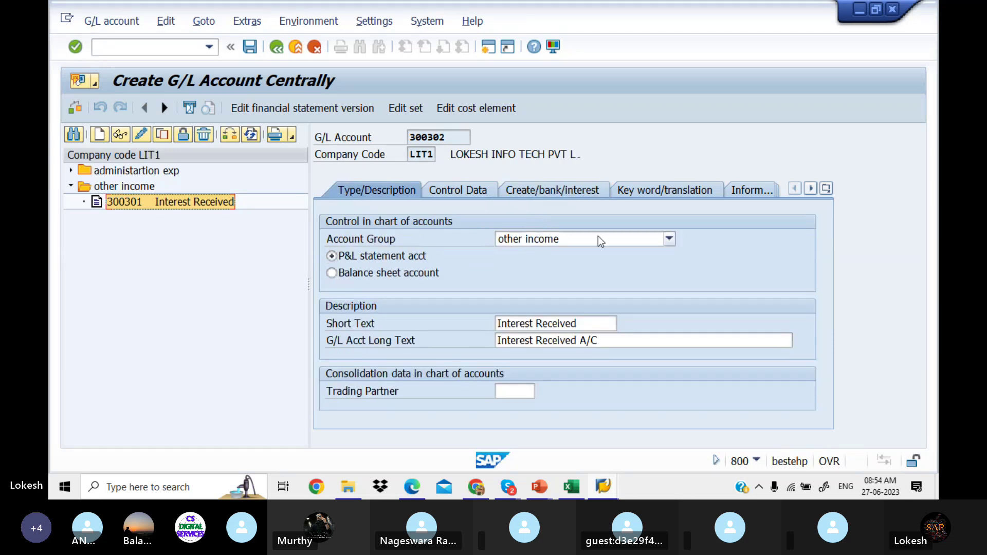
pyautogui.click(585, 323)
pyautogui.press('BackSpace')
pyautogui.press('BackSpace')
pyautogui.press('BackSpace')
pyautogui.press('BackSpace')
pyautogui.press('BackSpace')
pyautogui.press('BackSpace')
pyautogui.press('BackSpace')
pyautogui.press('BackSpace')
pyautogui.press('BackSpace')
pyautogui.press('BackSpace')
pyautogui.press('BackSpace')
pyautogui.press('BackSpace')
pyautogui.press('BackSpace')
pyautogui.press('BackSpace')
pyautogui.press('BackSpace')
pyautogui.press('BackSpace')
pyautogui.press('BackSpace')
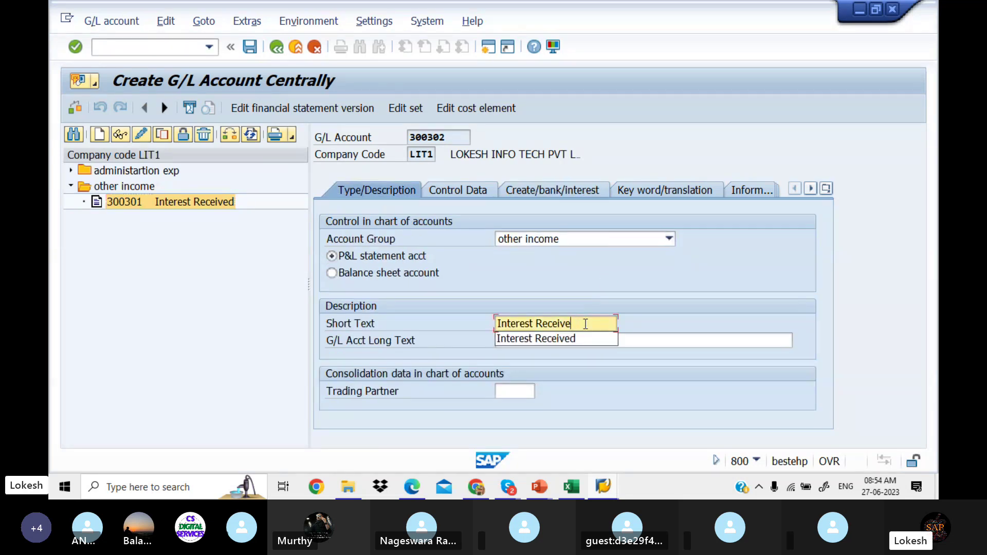
pyautogui.write('D')
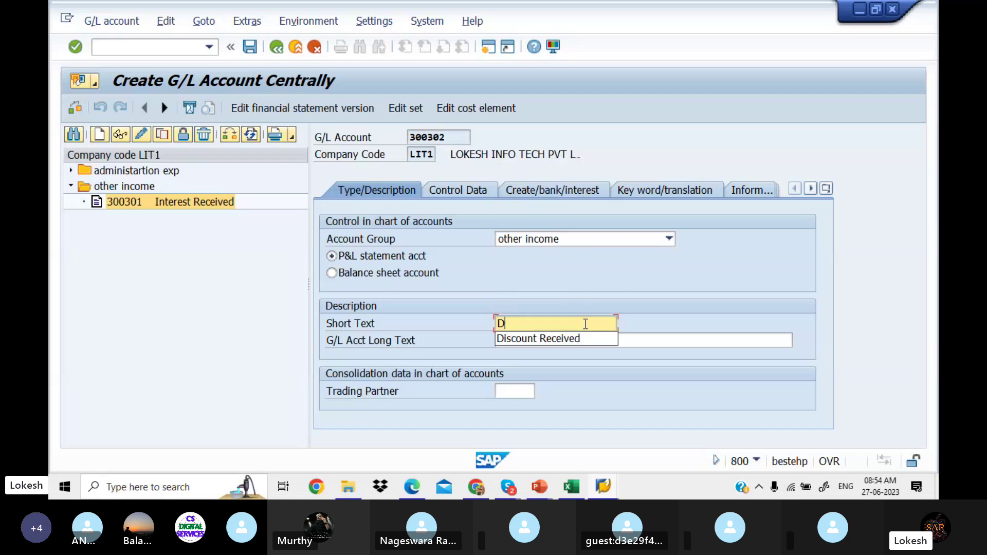
pyautogui.click(569, 339)
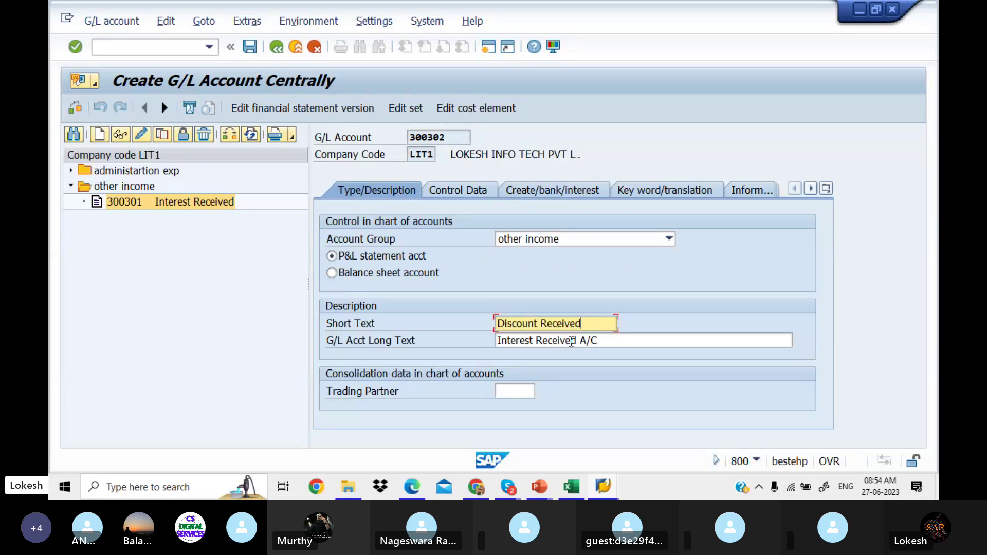
pyautogui.moveTo(606, 341); pyautogui.dragTo(427, 341)
pyautogui.write('D')
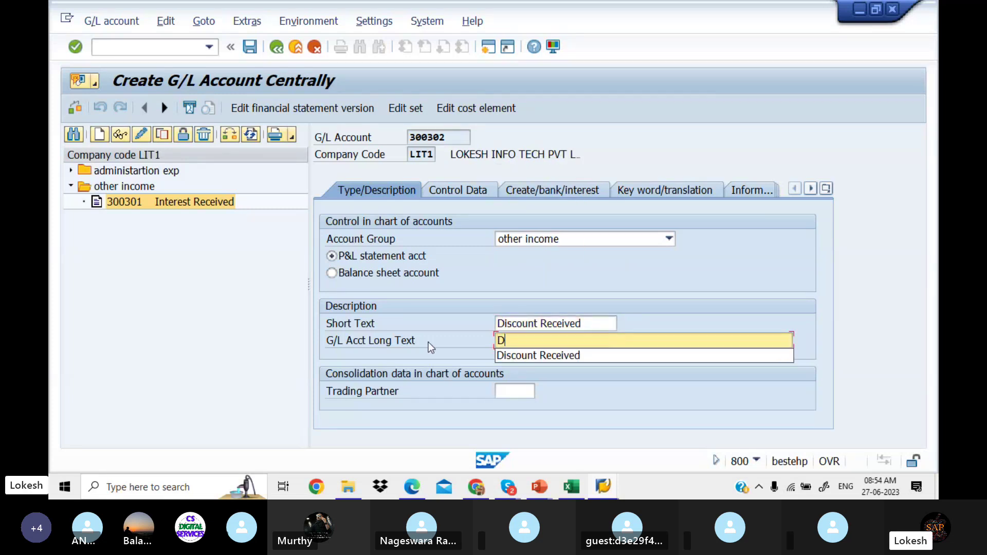
pyautogui.click(527, 351)
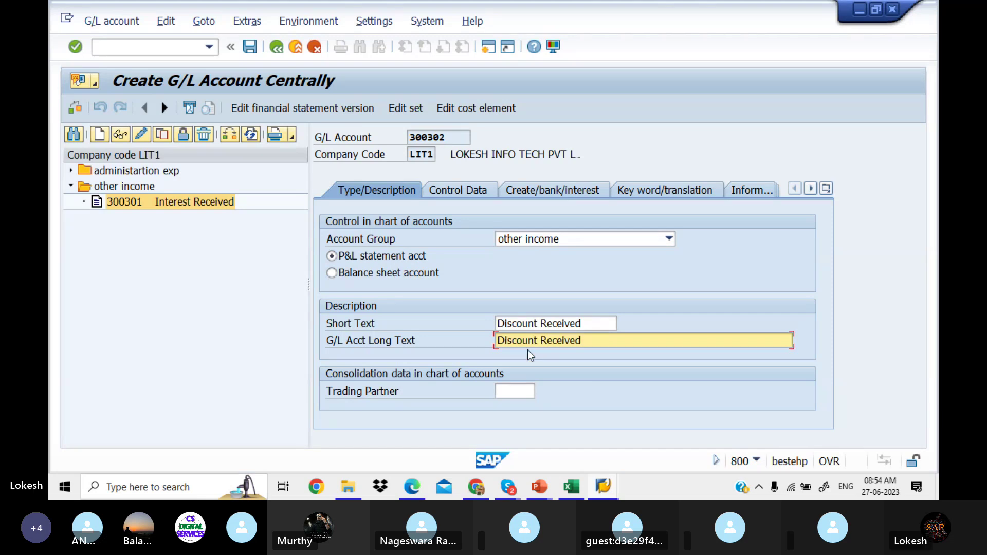
pyautogui.write('A/C')
# Step: Review the control data and bank/interest settings, then save account 300302
pyautogui.click(485, 194)
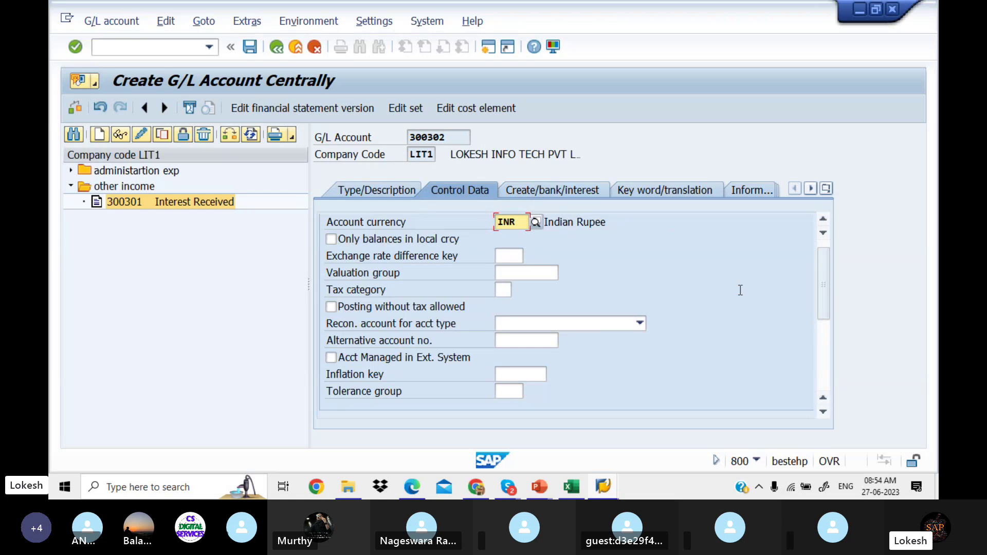
pyautogui.moveTo(824, 304); pyautogui.dragTo(819, 254)
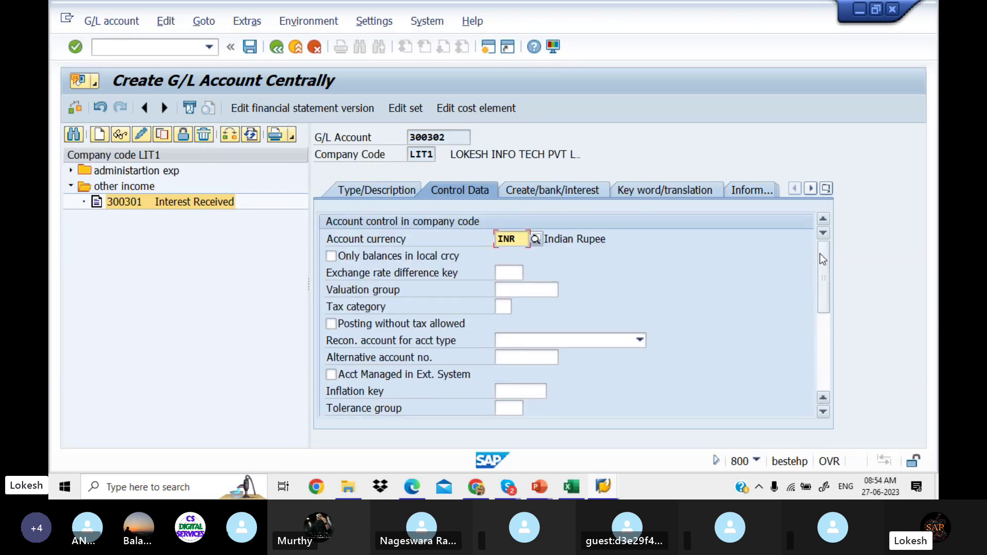
pyautogui.click(523, 191)
pyautogui.click(393, 190)
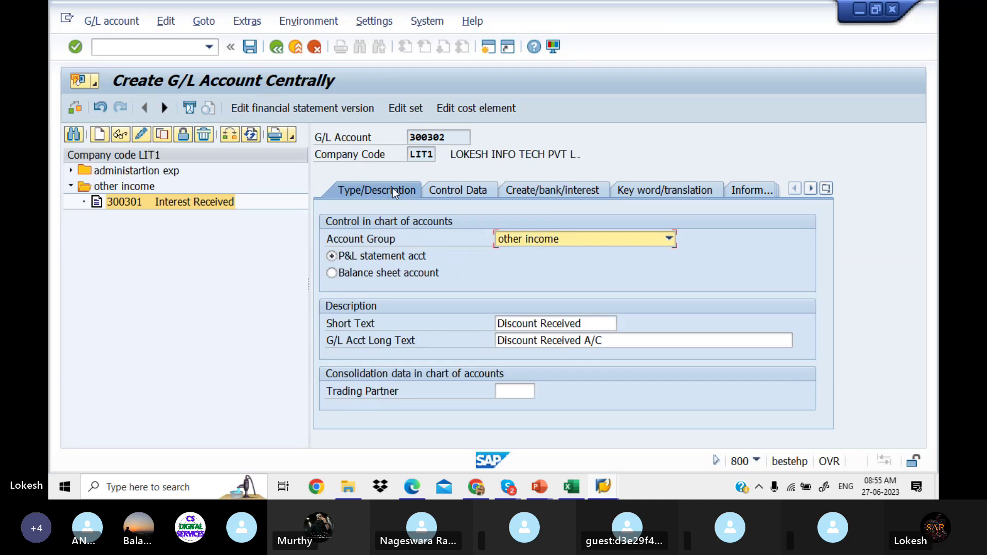
pyautogui.click(249, 48)
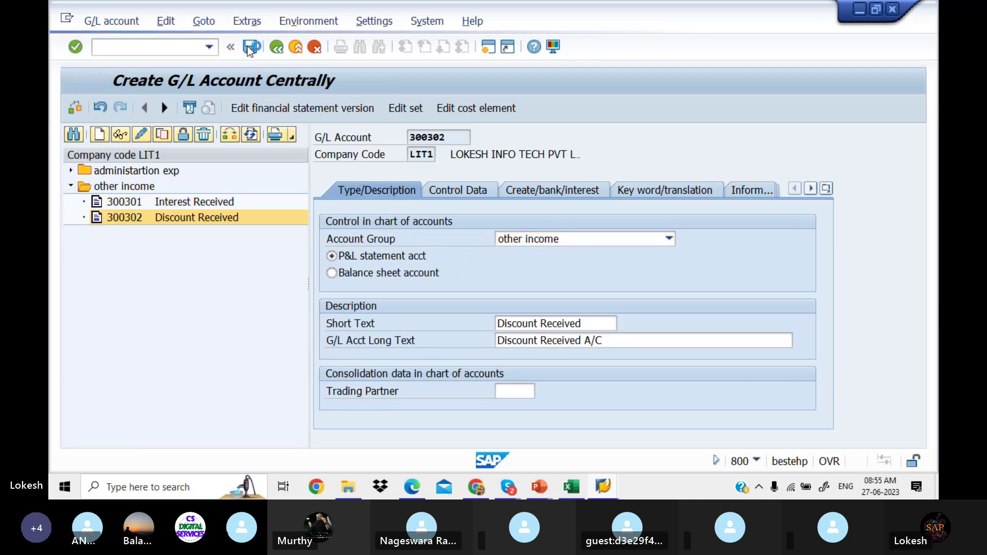
# Step: Copy account 300302 into new account 300303
pyautogui.rightClick(148, 217)
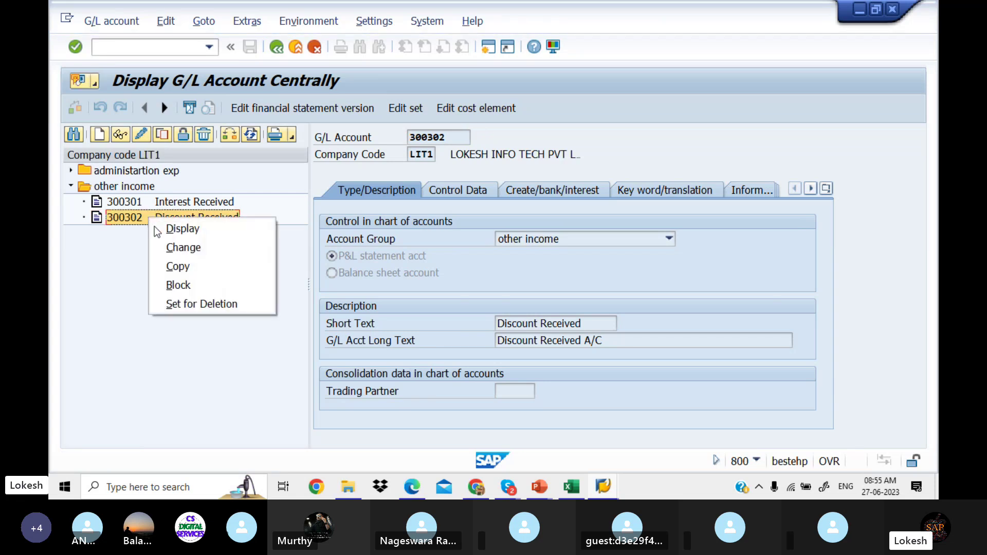
pyautogui.click(196, 270)
pyautogui.moveTo(227, 205); pyautogui.dragTo(220, 287)
pyautogui.click(255, 347)
pyautogui.press('BackSpace')
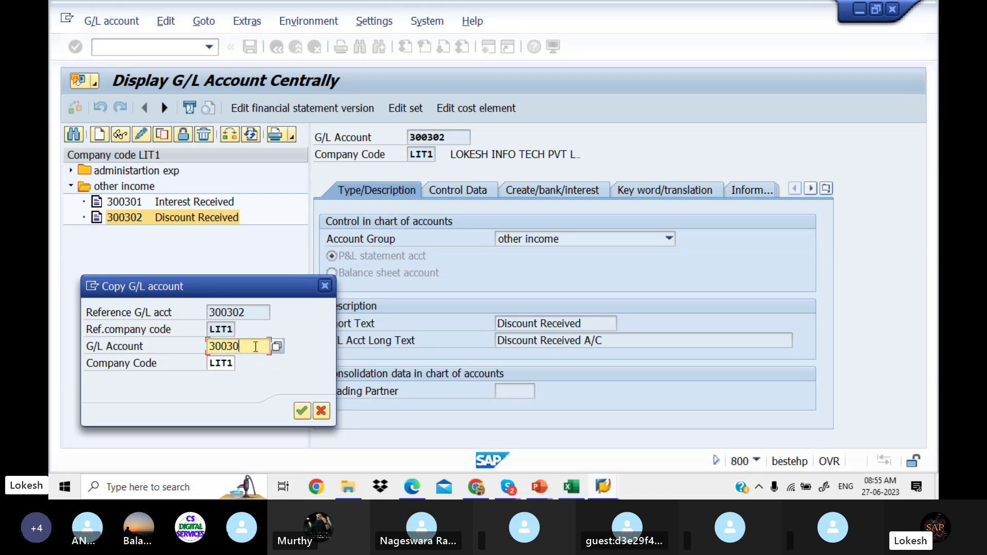
pyautogui.write('3')
pyautogui.press('Return')
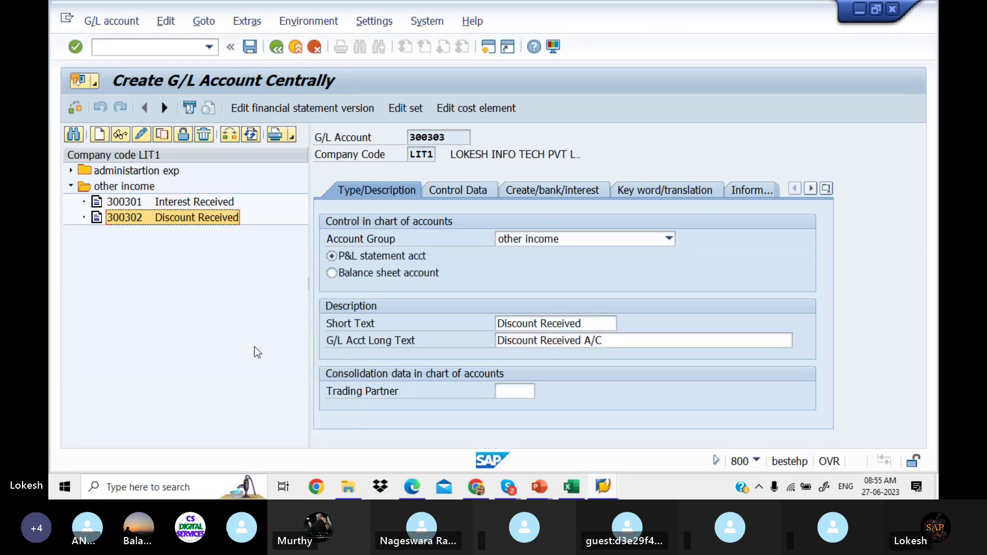
# Step: Enter short text 'Commission Rec' and long text 'Commission Received A/c', then save
pyautogui.moveTo(587, 323); pyautogui.dragTo(422, 315)
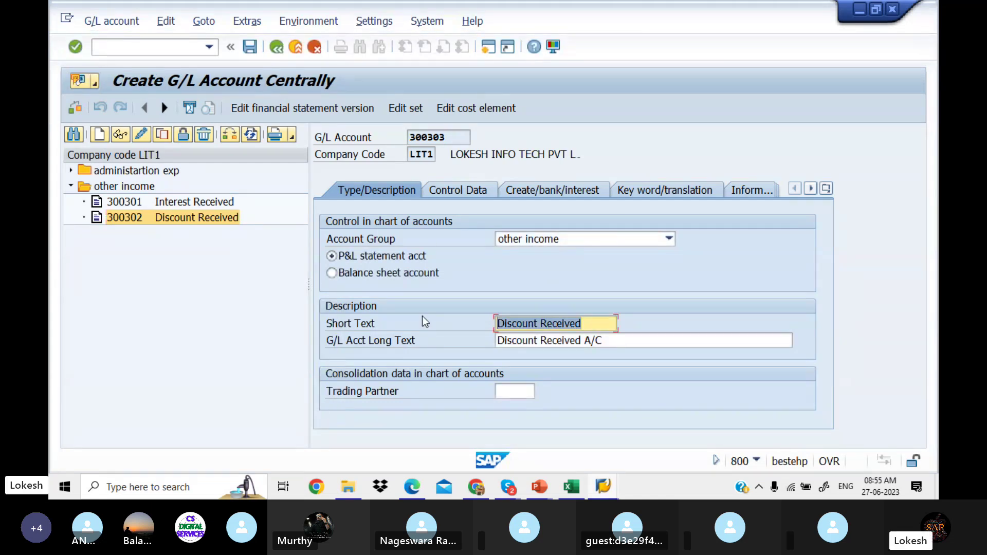
pyautogui.press('BackSpace')
pyautogui.write('C')
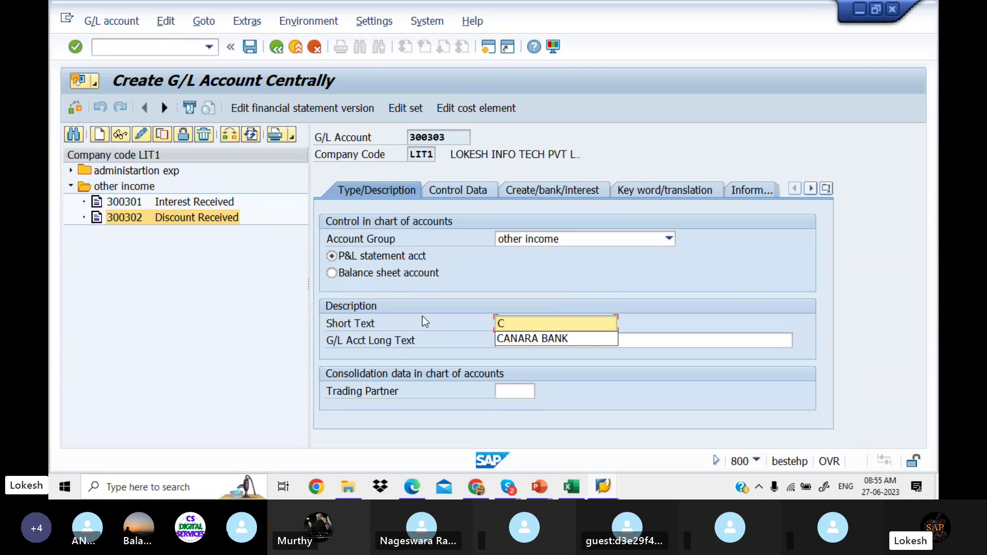
pyautogui.write('o')
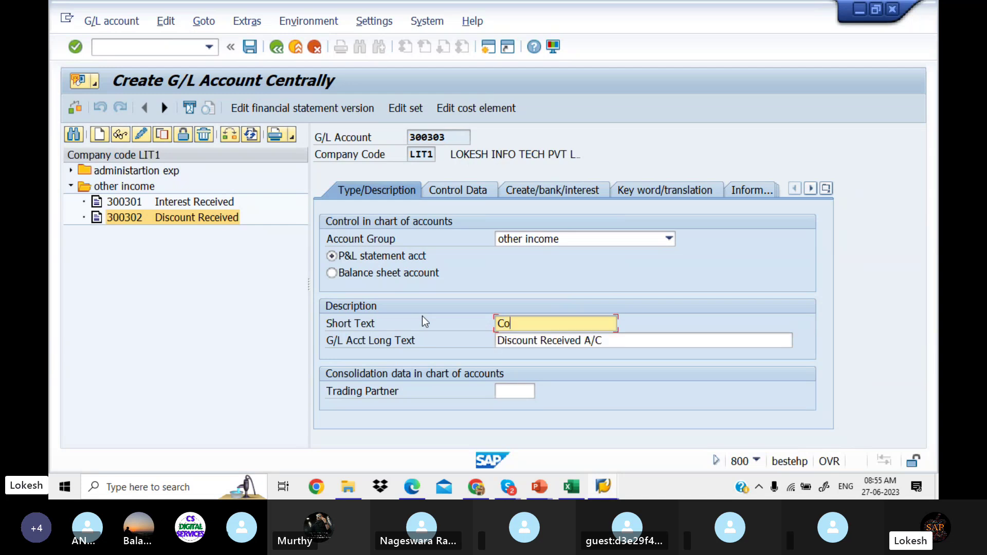
pyautogui.write('mmission Rec')
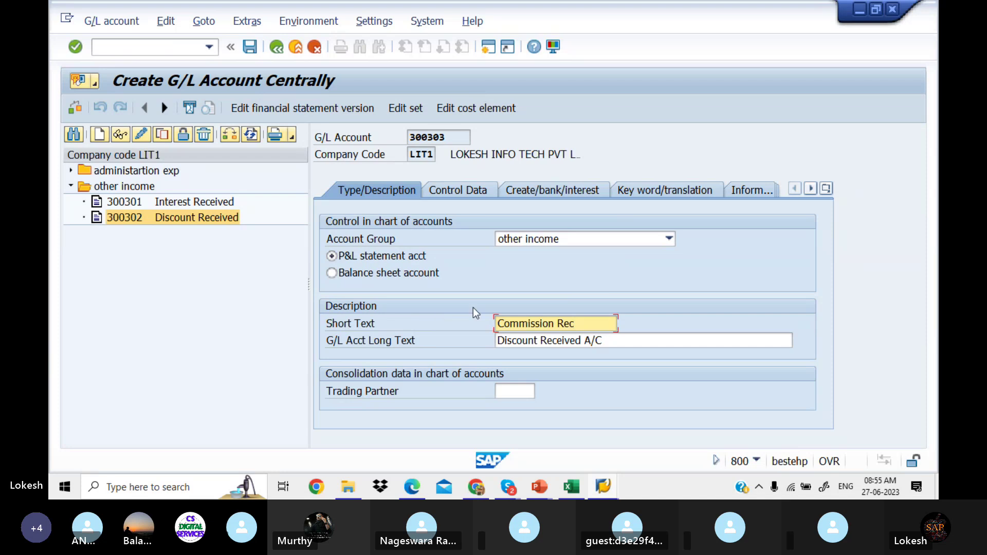
pyautogui.moveTo(585, 329); pyautogui.dragTo(465, 319)
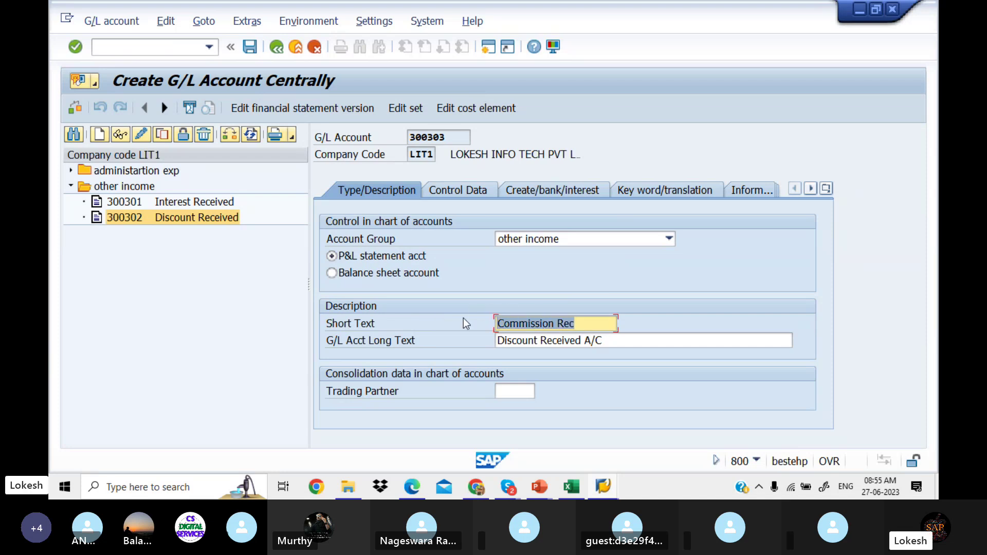
pyautogui.press('Left')
pyautogui.moveTo(628, 342); pyautogui.dragTo(434, 342)
pyautogui.hotkey('ctrl', 'v')
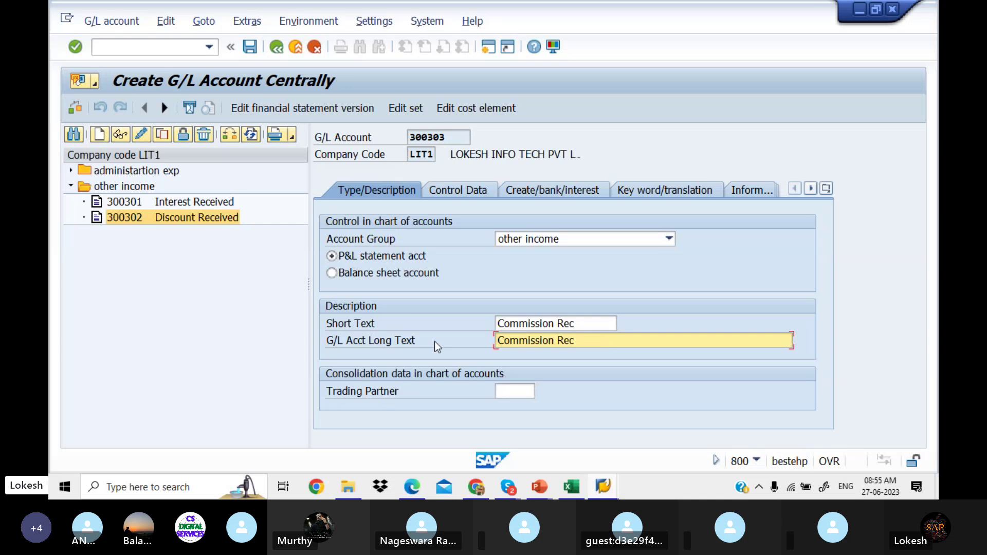
pyautogui.write('eived')
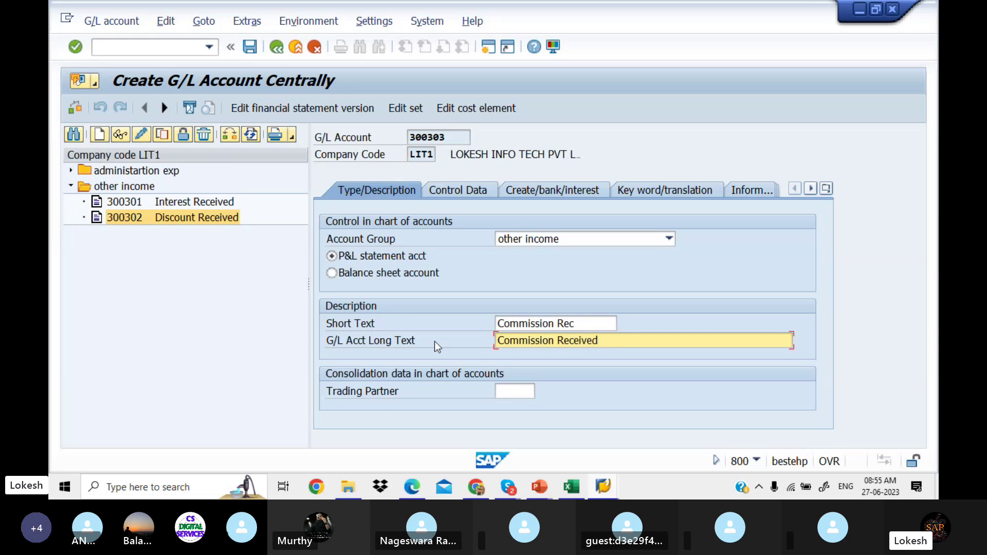
pyautogui.write(' A/c')
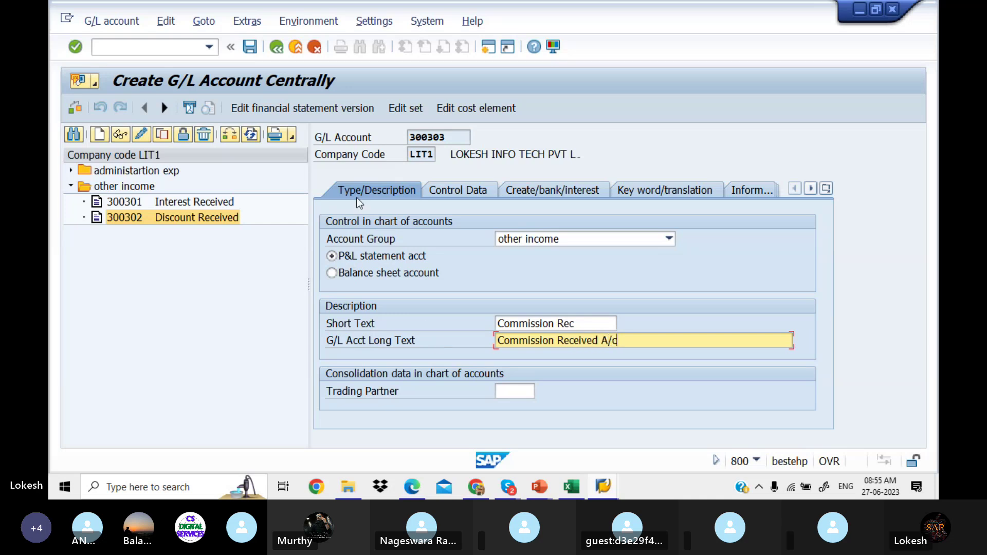
pyautogui.click(251, 48)
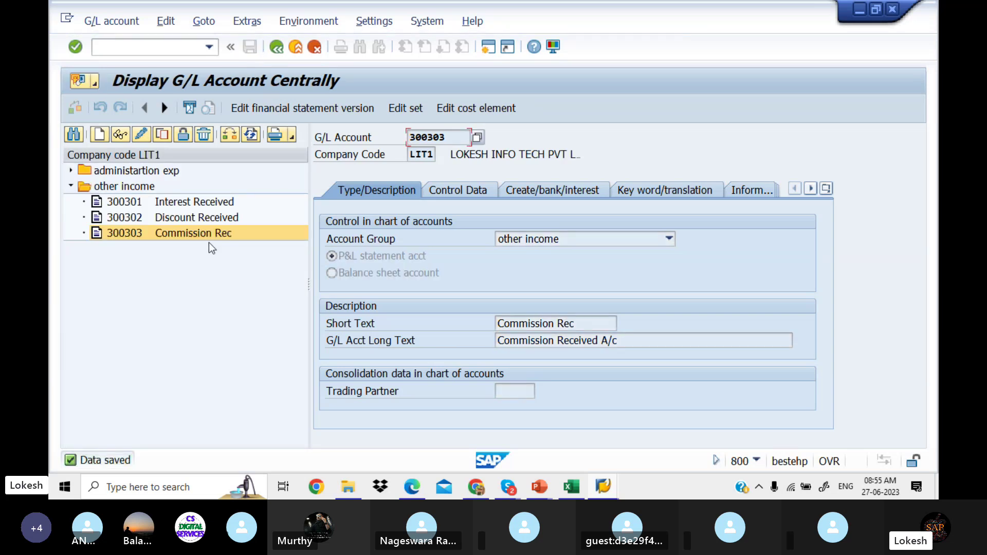
pyautogui.click(73, 189)
# Step: Check the fixed assets range in the G/L Account Groups table, then return to account 300303
pyautogui.click(72, 186)
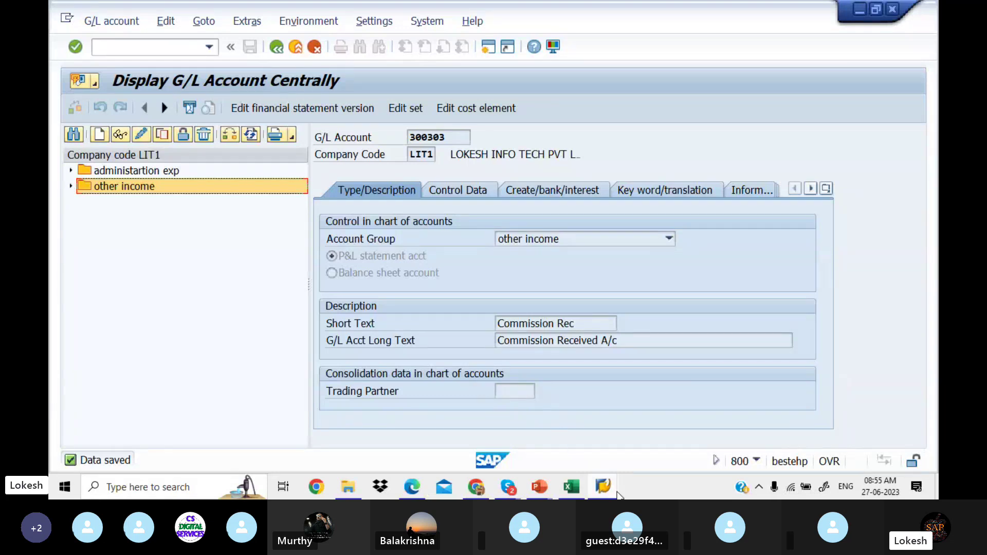
pyautogui.moveTo(612, 491)
pyautogui.click(656, 450)
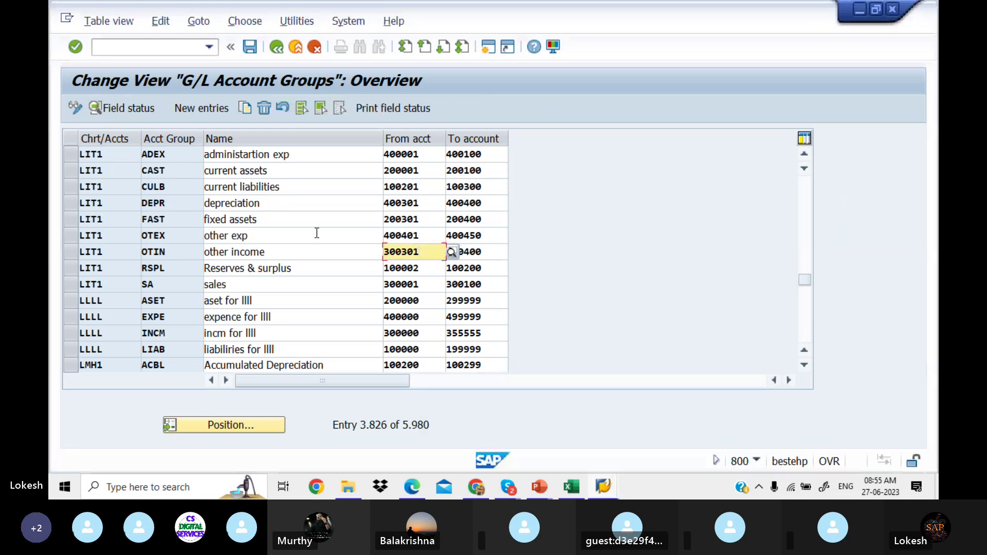
pyautogui.click(430, 223)
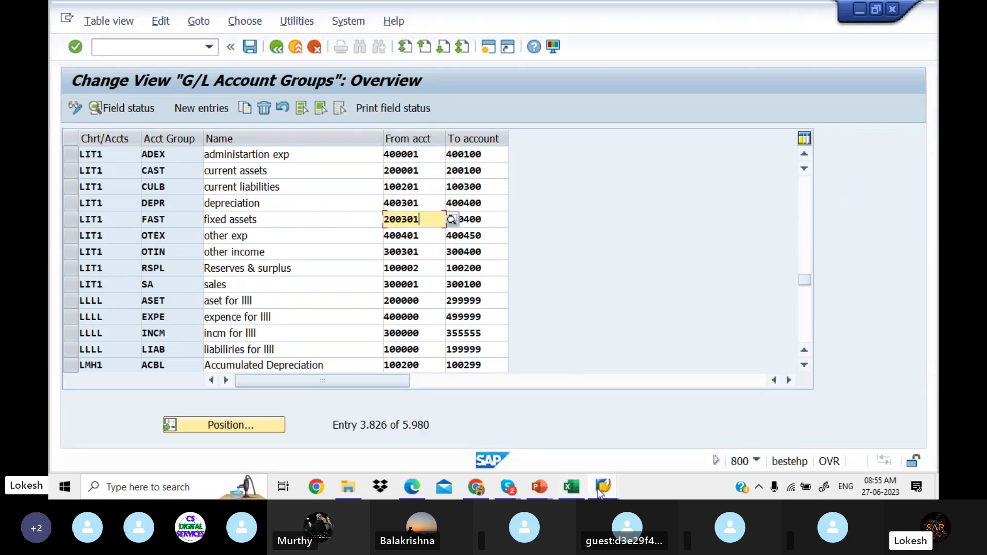
pyautogui.moveTo(599, 492)
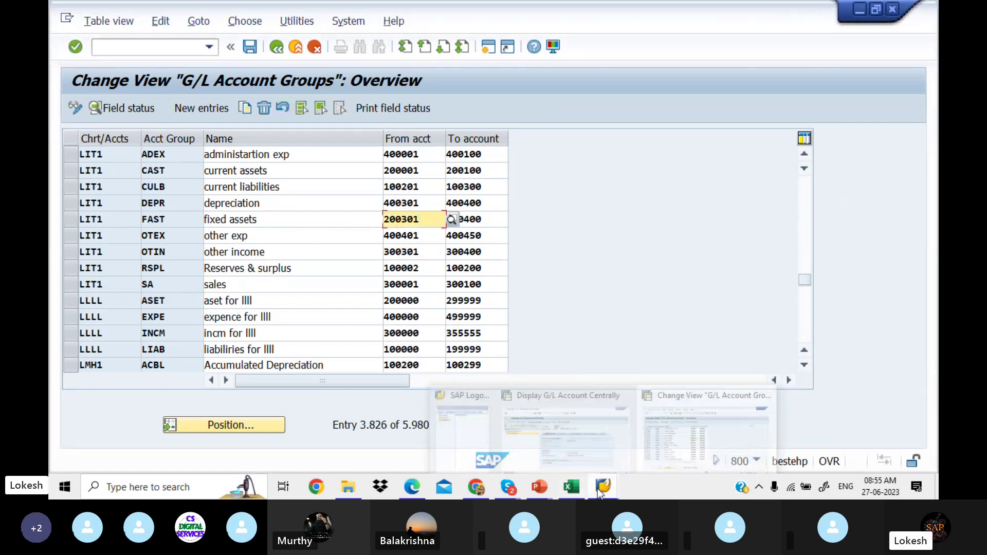
pyautogui.click(581, 439)
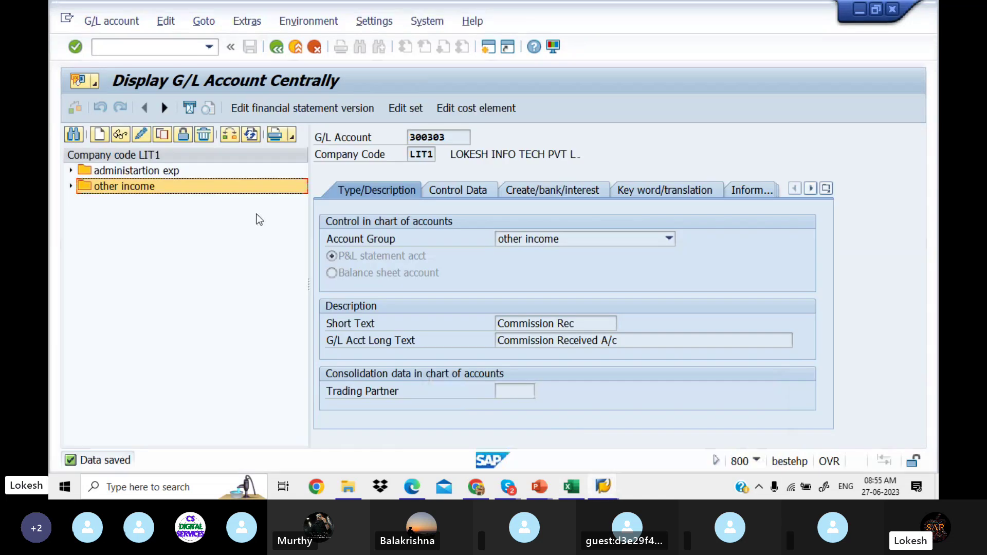
# Step: Create account 200301 in LIT1 as a fixed assets balance sheet account, then bring up the slides
pyautogui.click(101, 134)
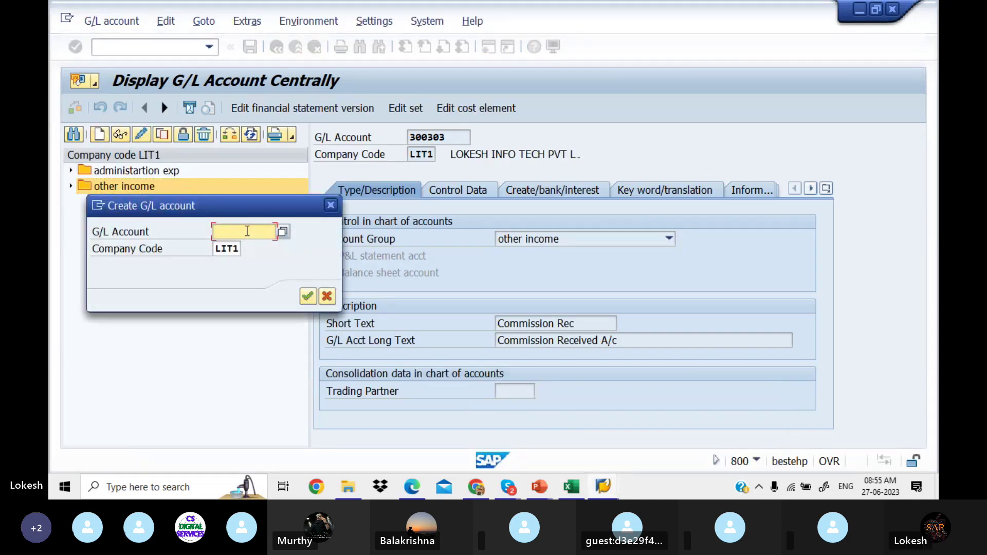
pyautogui.write('200')
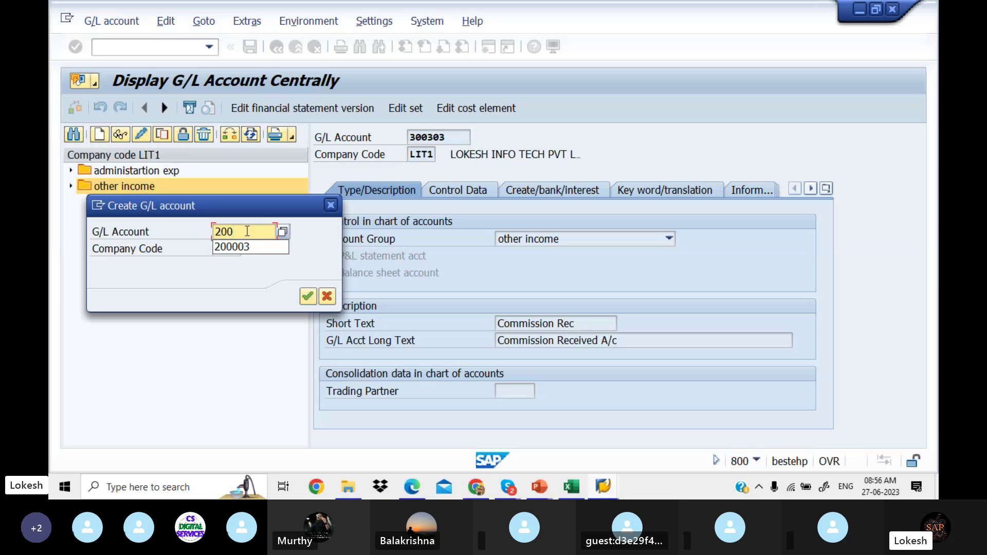
pyautogui.write('30')
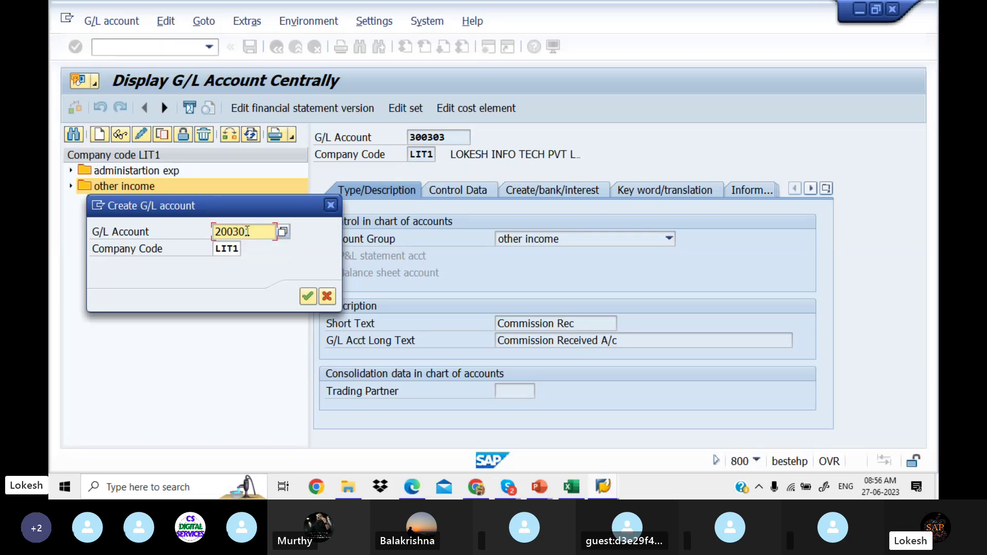
pyautogui.write('1')
pyautogui.click(314, 301)
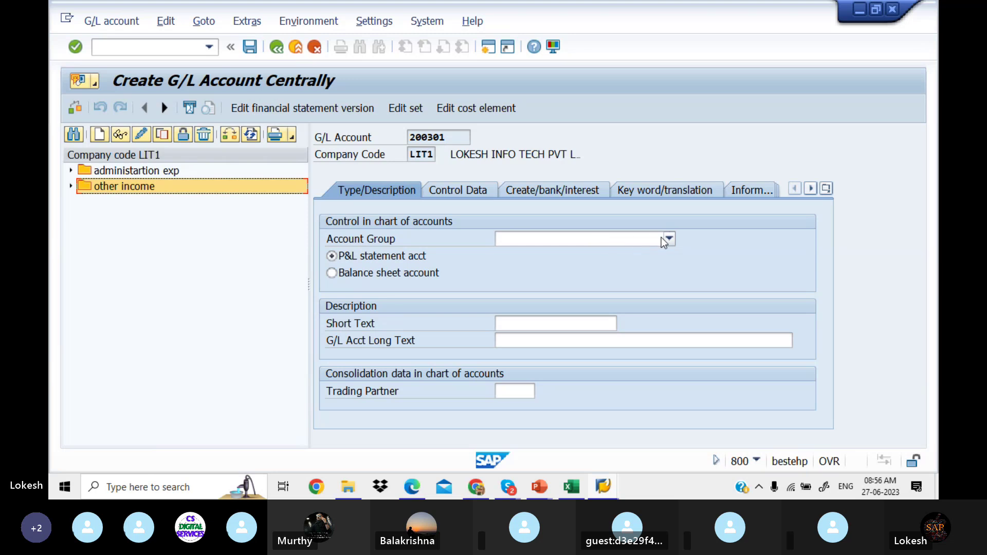
pyautogui.click(668, 239)
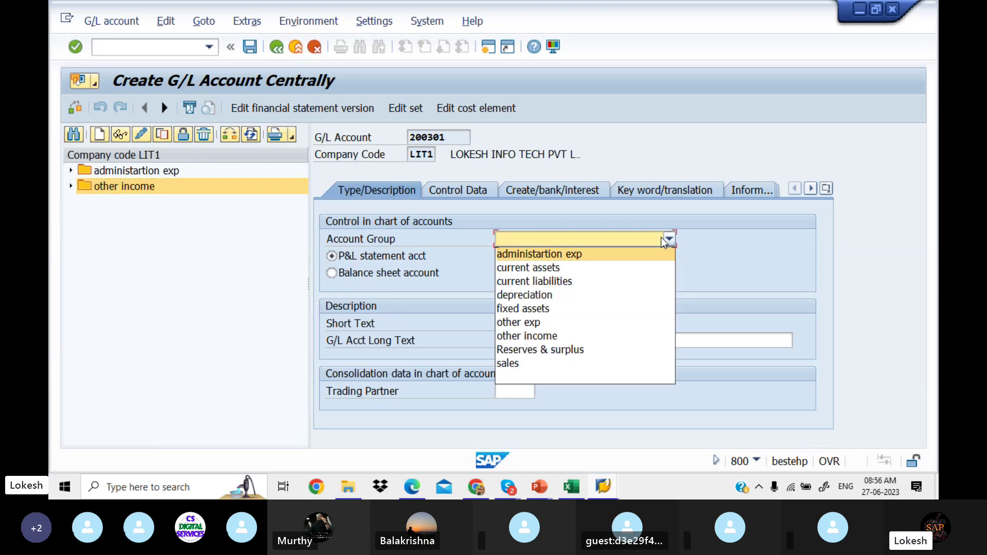
pyautogui.click(571, 310)
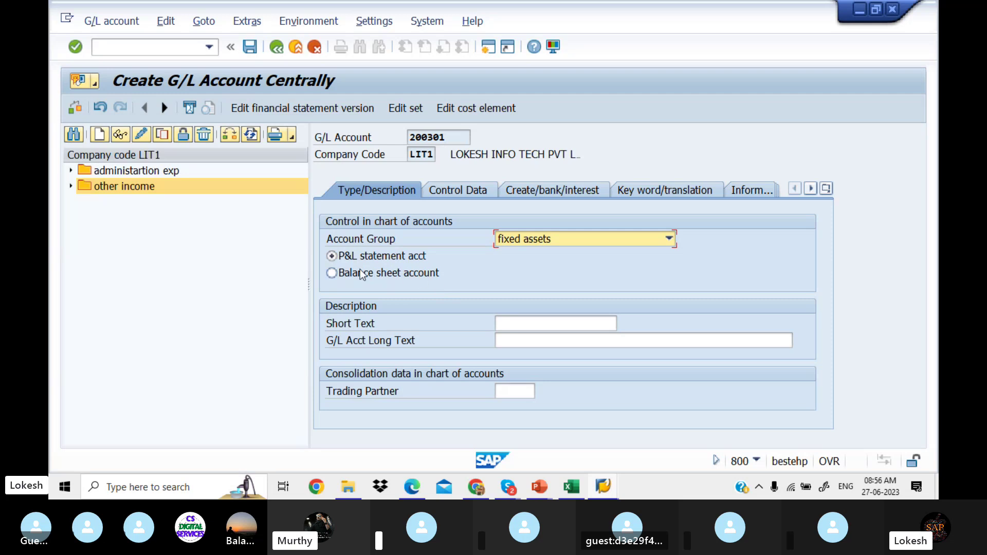
pyautogui.click(333, 273)
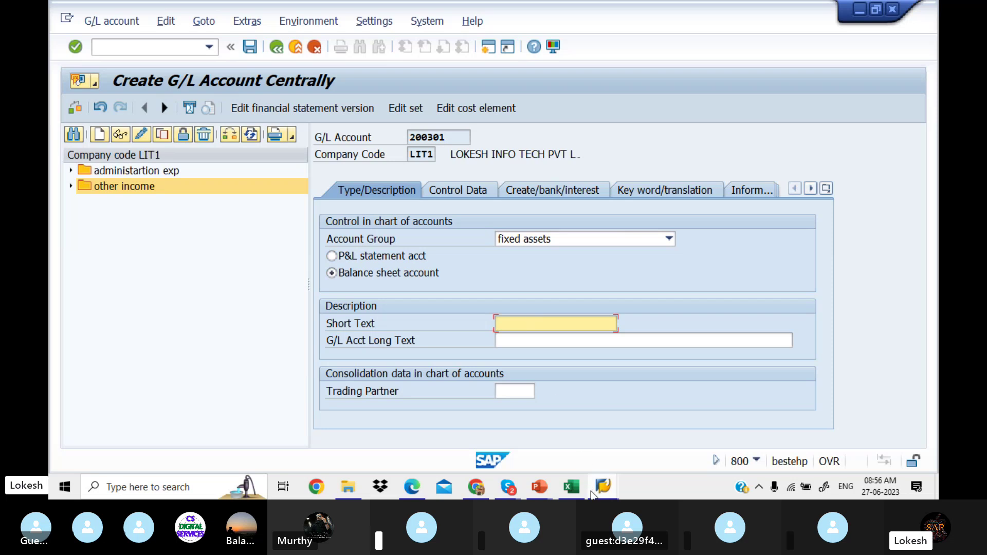
pyautogui.click(541, 487)
pyautogui.click(611, 433)
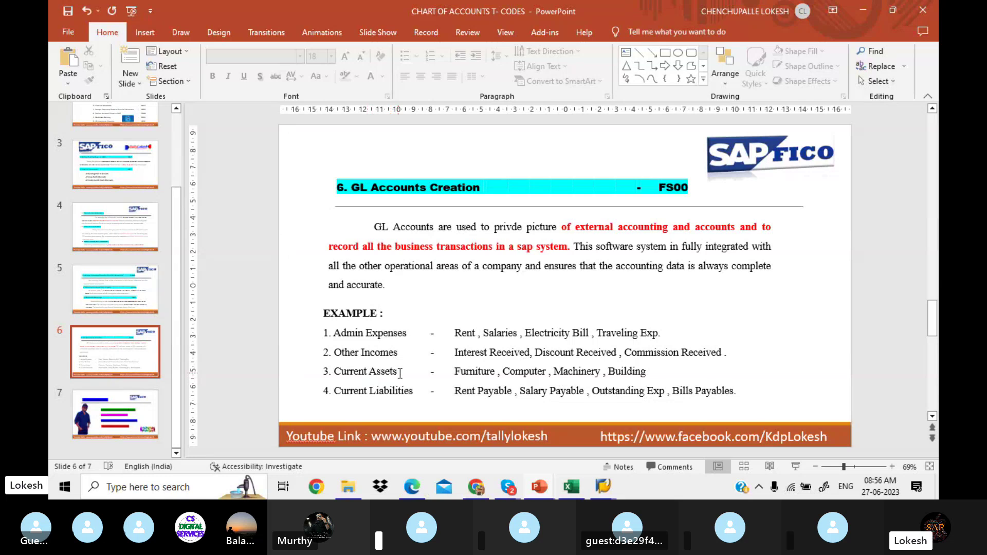
# Step: Change the third example on the slide from 'Current Assets' to 'Fixed Assets'
pyautogui.click(367, 371)
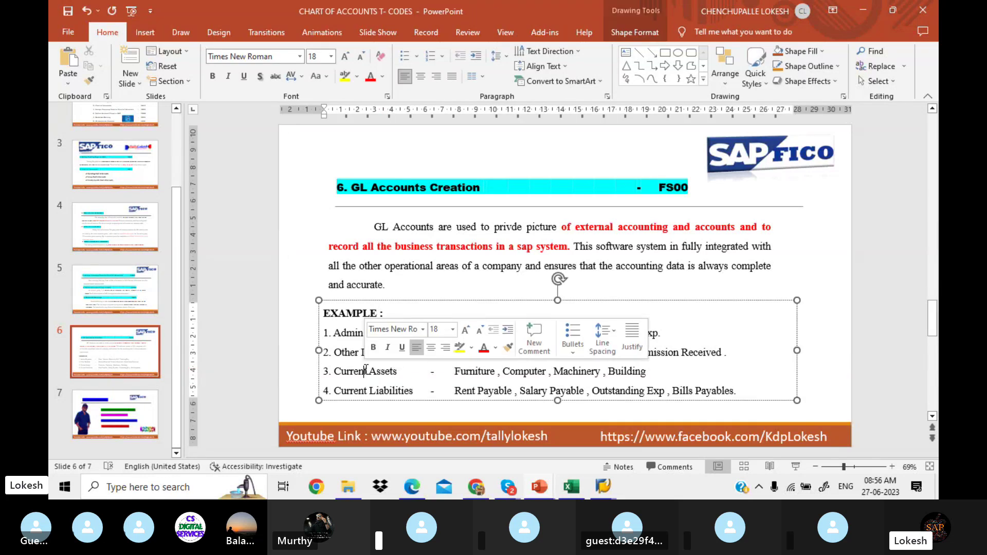
pyautogui.press('BackSpace')
pyautogui.press('BackSpace')
pyautogui.press('BackSpace')
pyautogui.press('BackSpace')
pyautogui.press('BackSpace')
pyautogui.press('BackSpace')
pyautogui.press('BackSpace')
pyautogui.press('BackSpace')
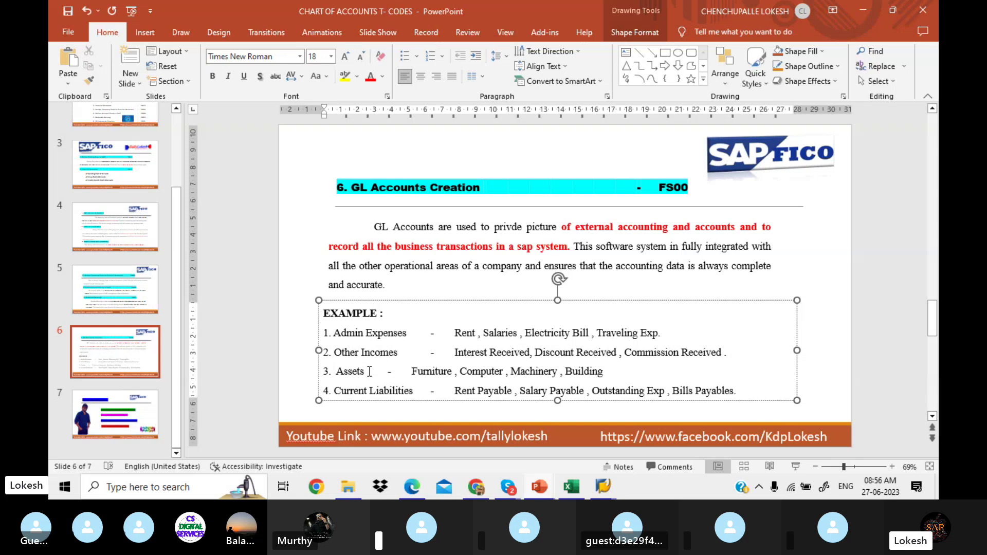
pyautogui.write('Fi')
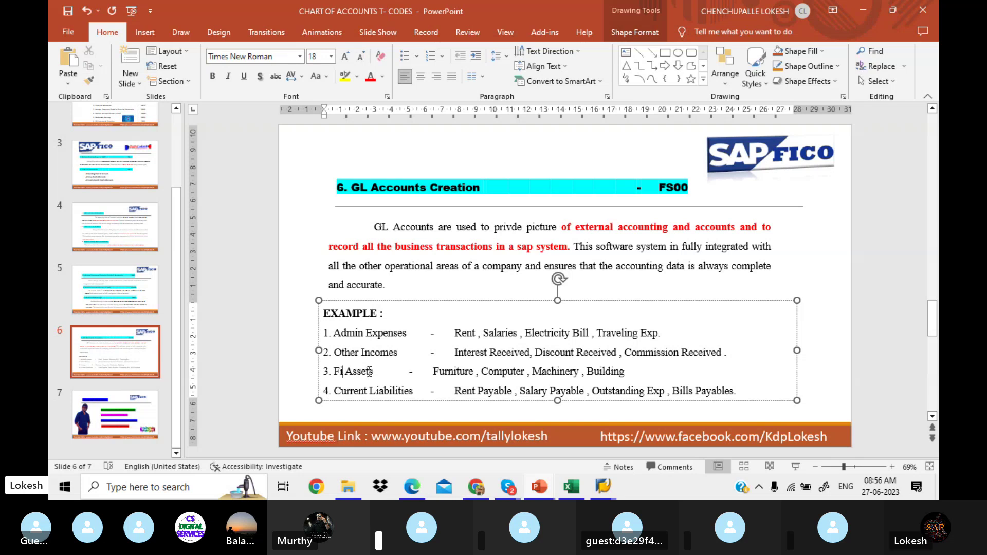
pyautogui.write('xed')
pyautogui.click(819, 323)
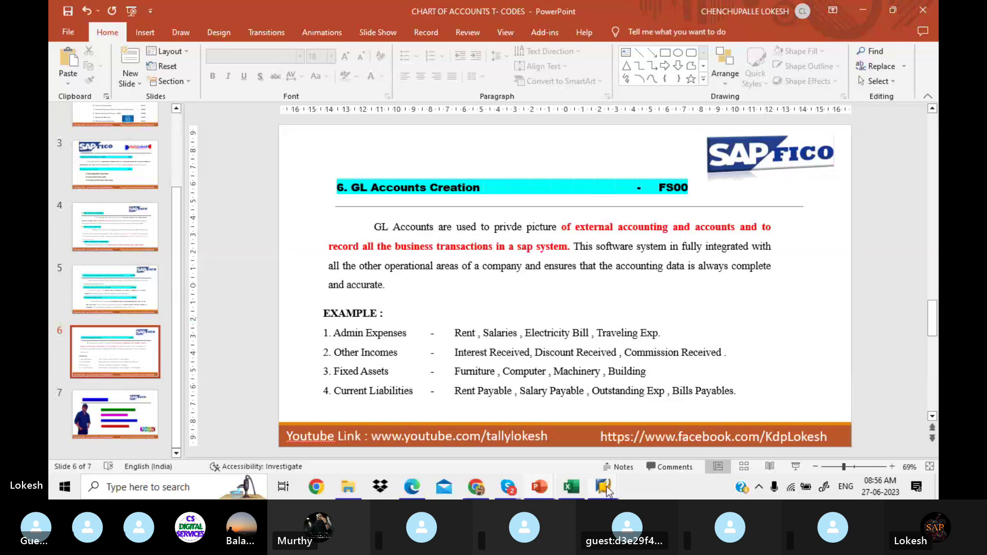
# Step: Back in SAP, enter 'Furniture A/c' as both short and long text for account 200301
pyautogui.moveTo(603, 486)
pyautogui.click(550, 437)
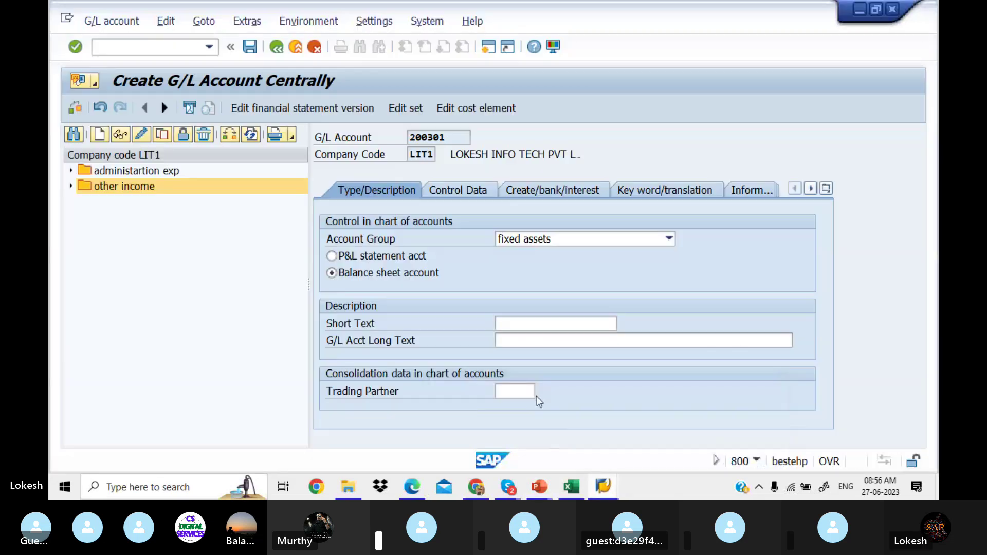
pyautogui.click(531, 324)
pyautogui.write('f')
pyautogui.press('BackSpace')
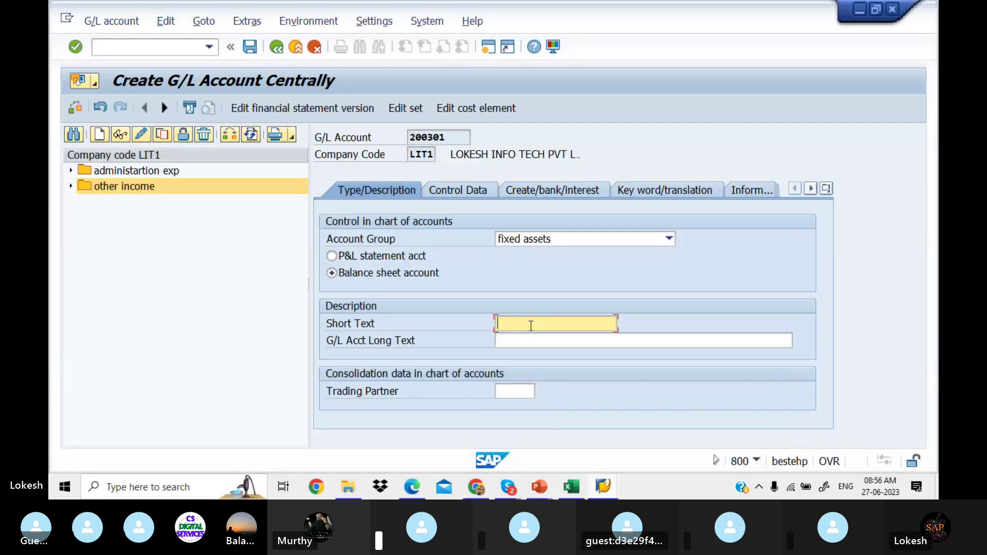
pyautogui.write('Furniture A/c')
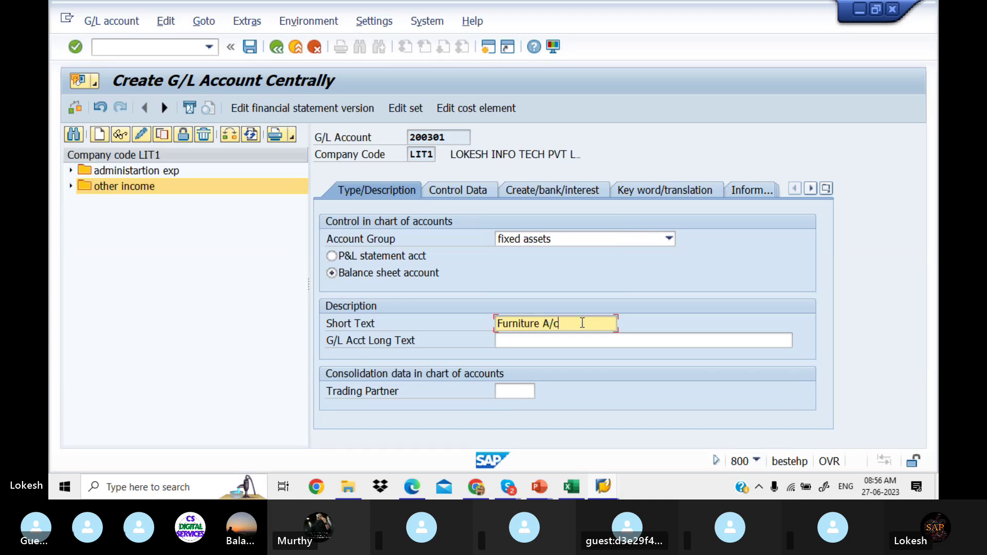
pyautogui.moveTo(564, 324); pyautogui.dragTo(435, 321)
pyautogui.hotkey('ctrl', 'c')
pyautogui.click(435, 321)
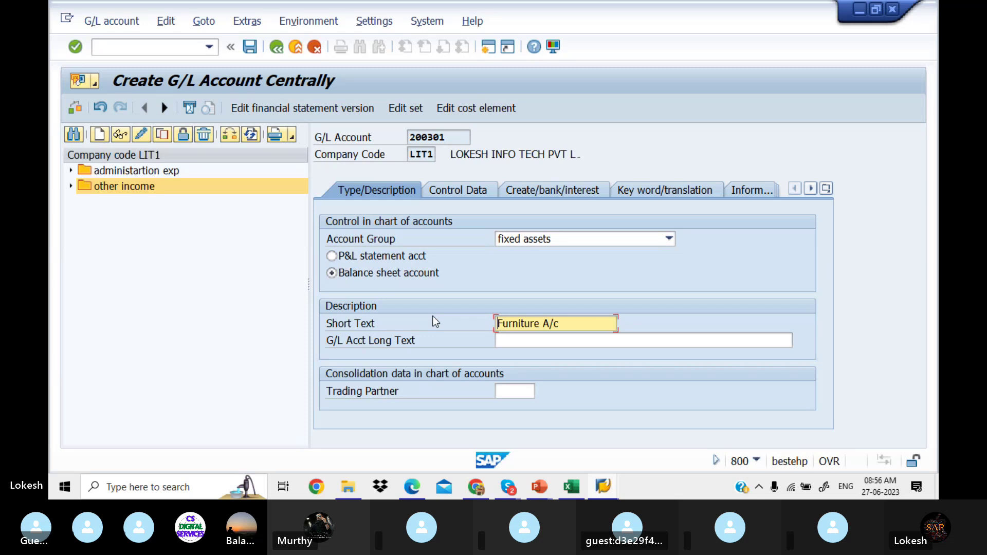
pyautogui.click(503, 343)
pyautogui.hotkey('ctrl', 'v')
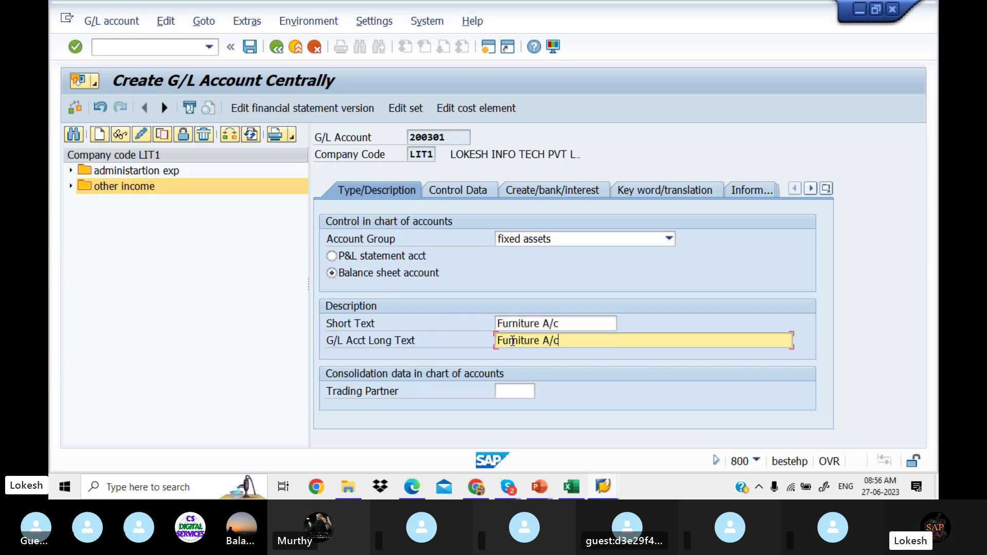
# Step: Set sort key 001 and field status group G001, then save, accepting the currency warning
pyautogui.click(470, 198)
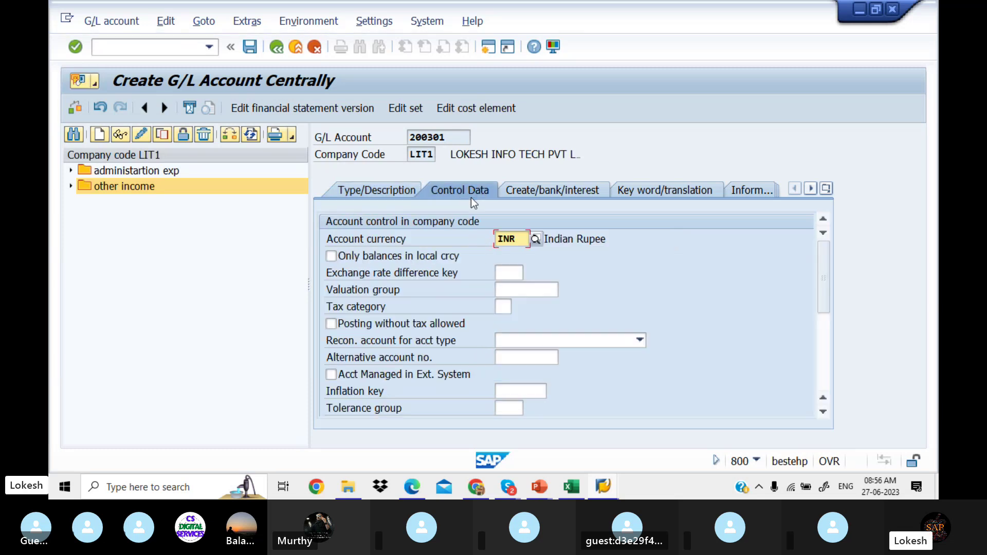
pyautogui.moveTo(823, 300); pyautogui.dragTo(812, 404)
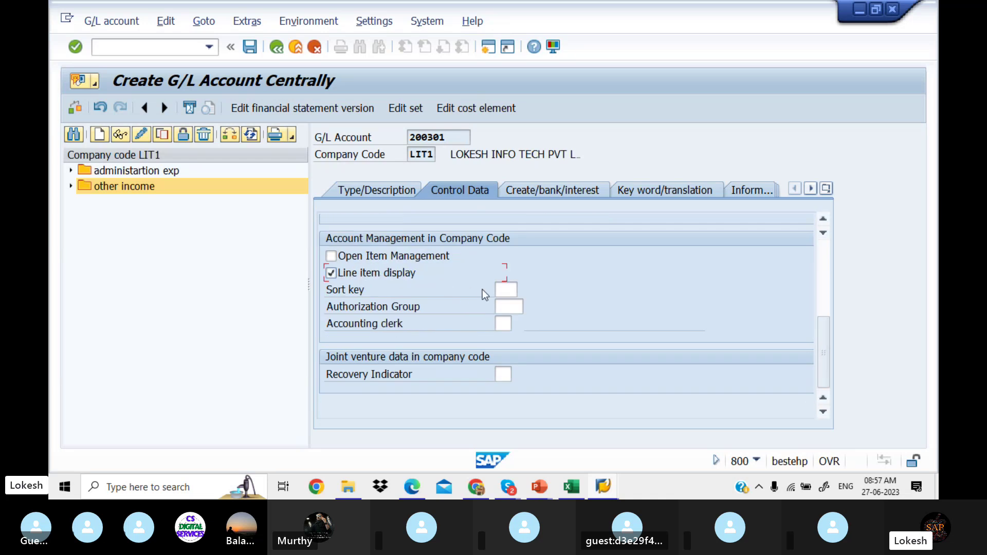
pyautogui.click(506, 289)
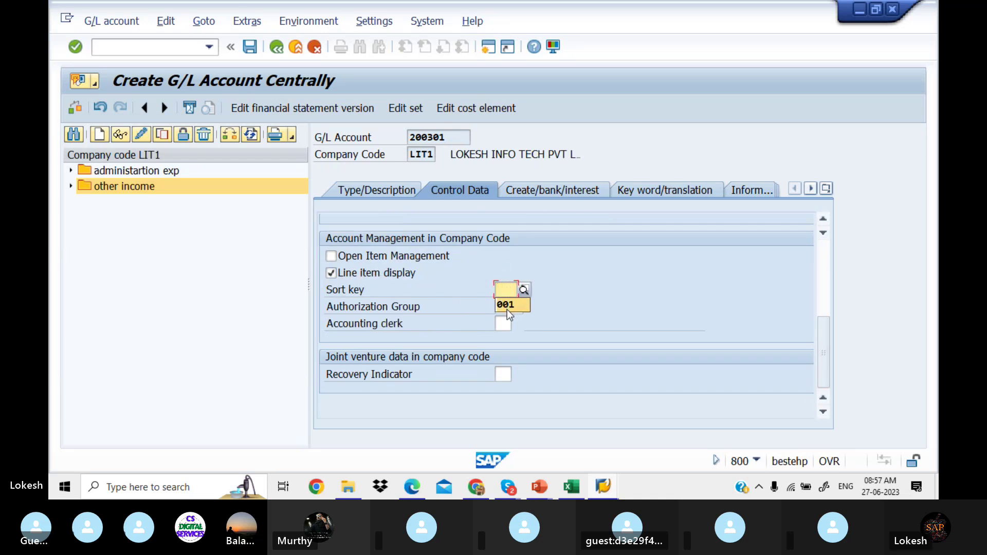
pyautogui.click(507, 308)
pyautogui.click(544, 186)
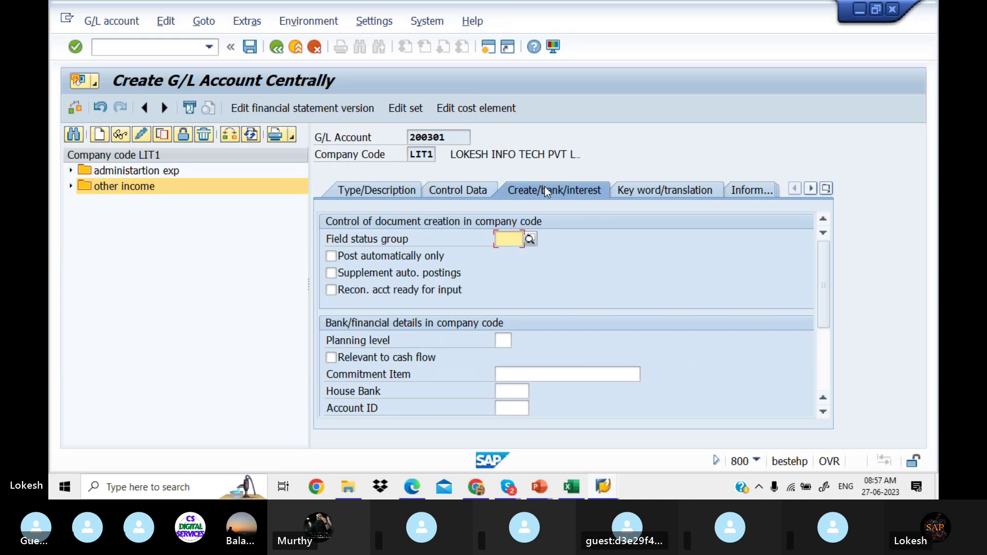
pyautogui.click(522, 230)
pyautogui.click(515, 258)
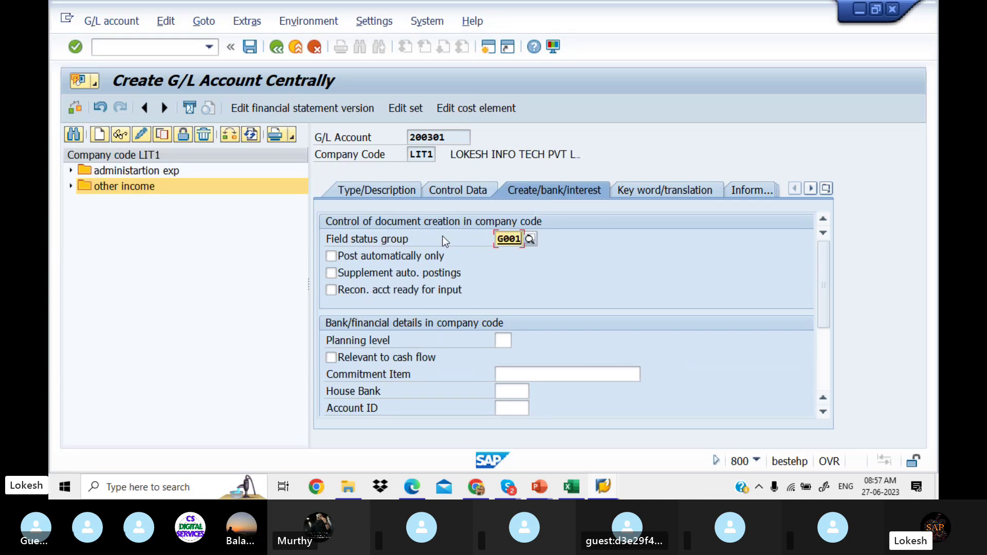
pyautogui.click(246, 52)
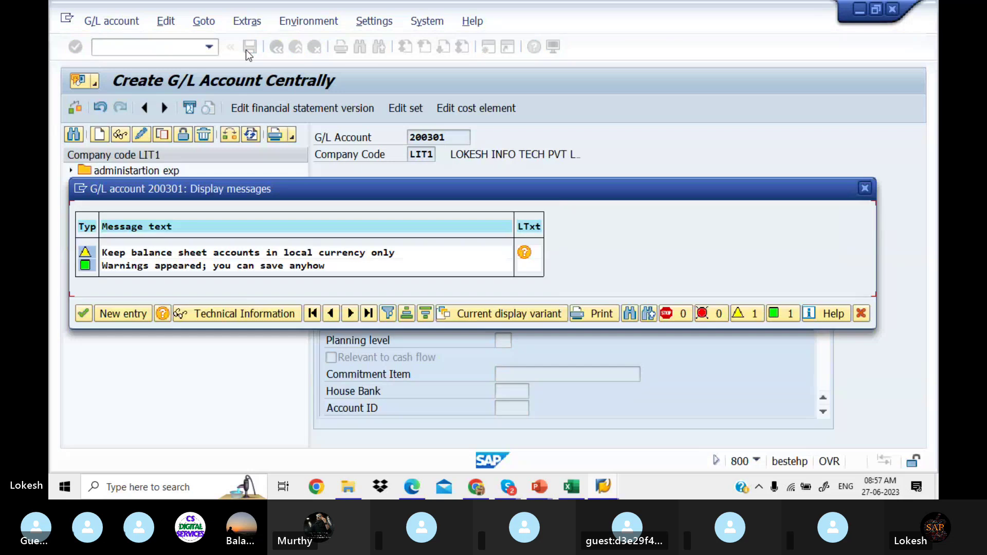
pyautogui.click(83, 315)
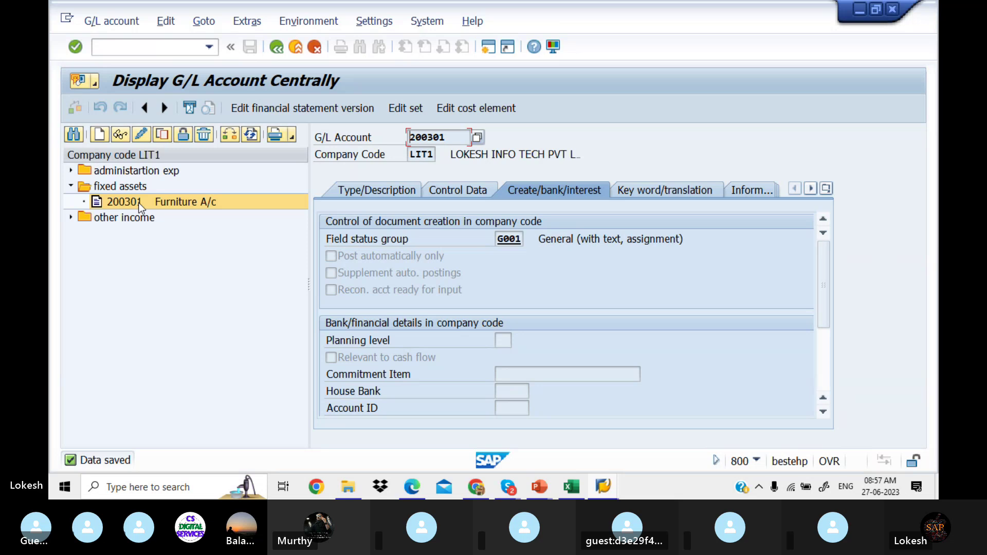
# Step: Copy account 200301 Furniture A/c into new account 200302
pyautogui.rightClick(138, 202)
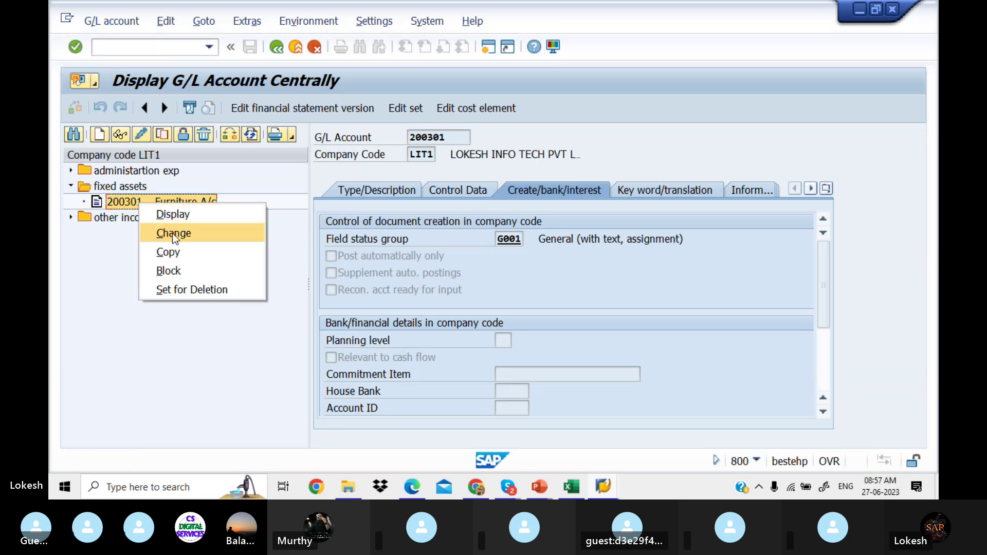
pyautogui.click(185, 252)
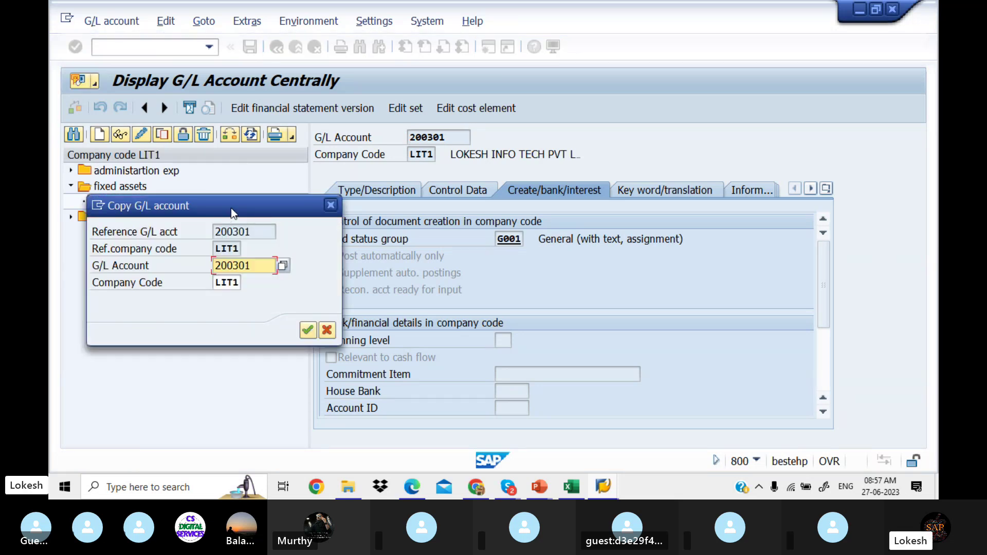
pyautogui.moveTo(230, 207); pyautogui.dragTo(229, 256)
pyautogui.press('BackSpace')
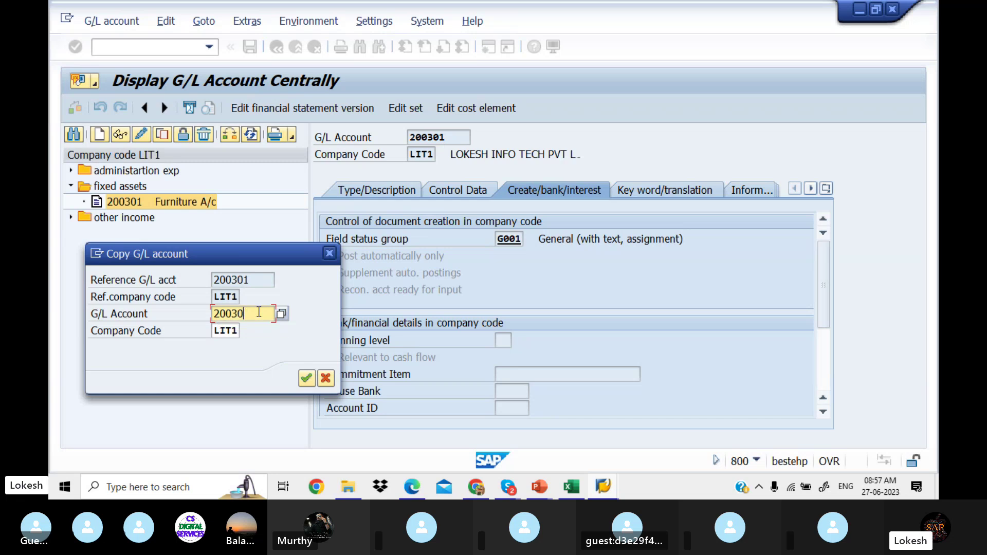
pyautogui.write('2')
pyautogui.press('Return')
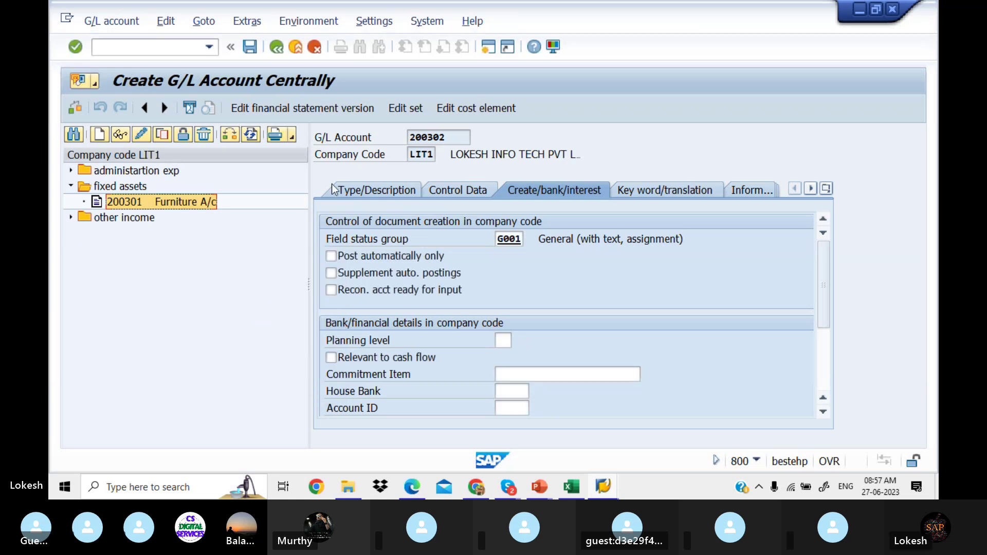
# Step: Replace both short and long text with 'Computer A/c'
pyautogui.click(366, 187)
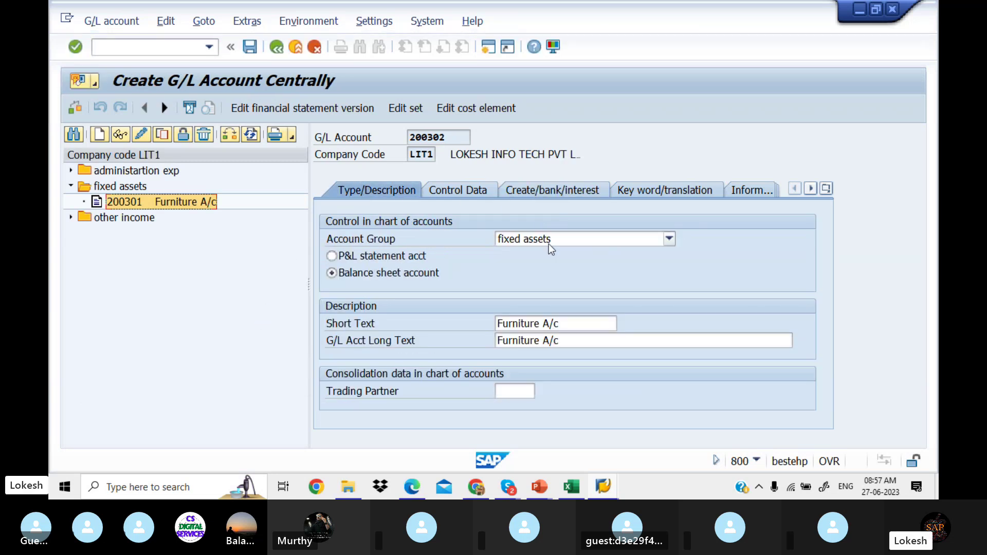
pyautogui.moveTo(569, 322); pyautogui.dragTo(426, 322)
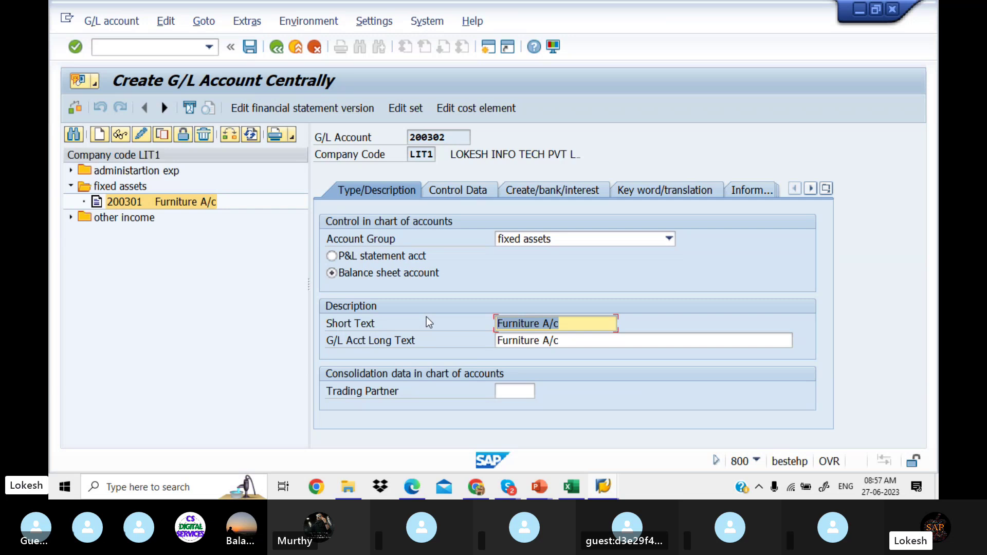
pyautogui.write('C')
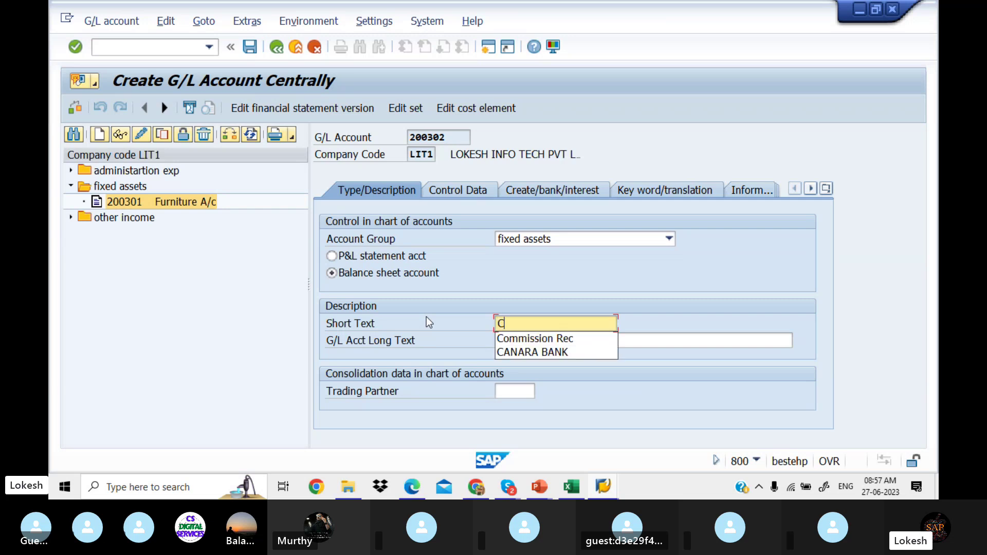
pyautogui.write('ompute')
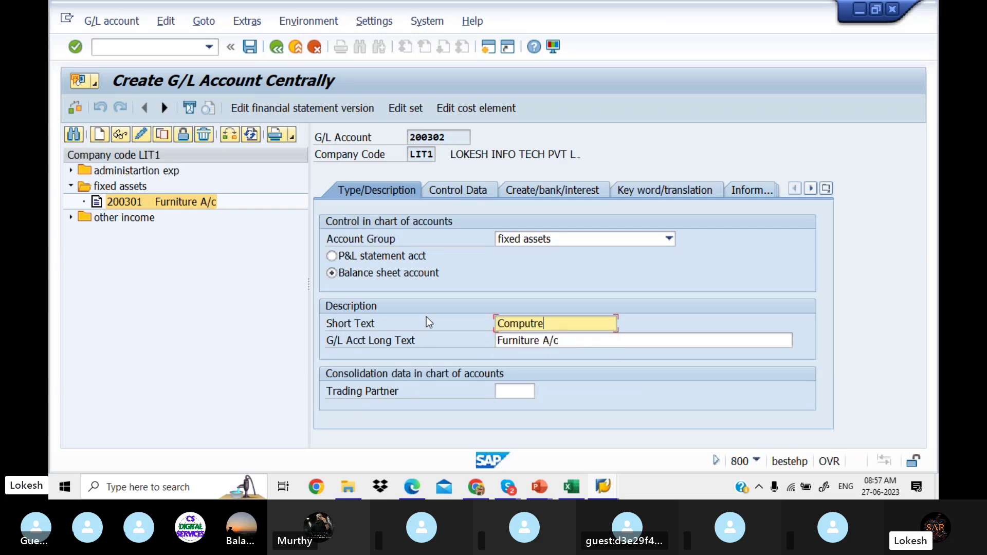
pyautogui.write('r ')
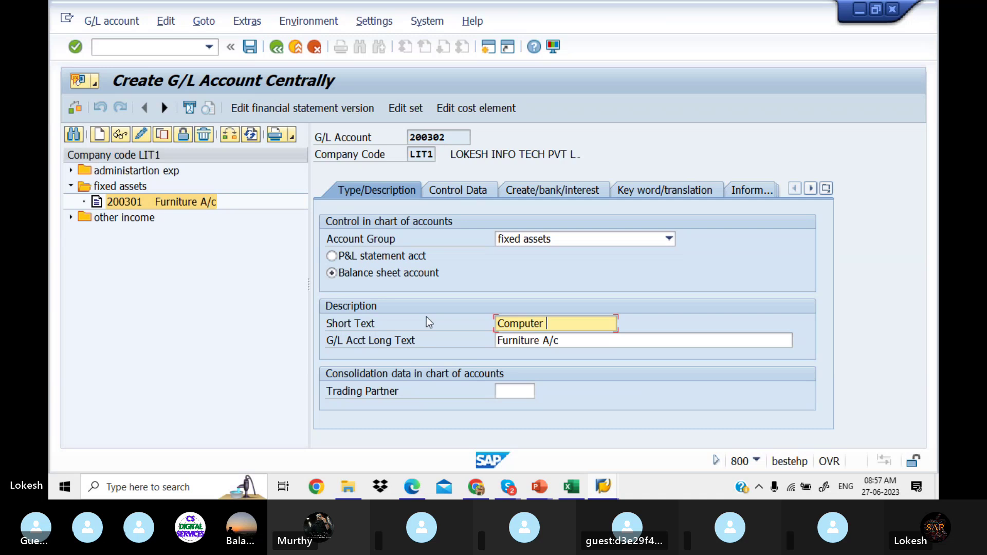
pyautogui.write('A/c')
pyautogui.hotkey('shift', 'Home')
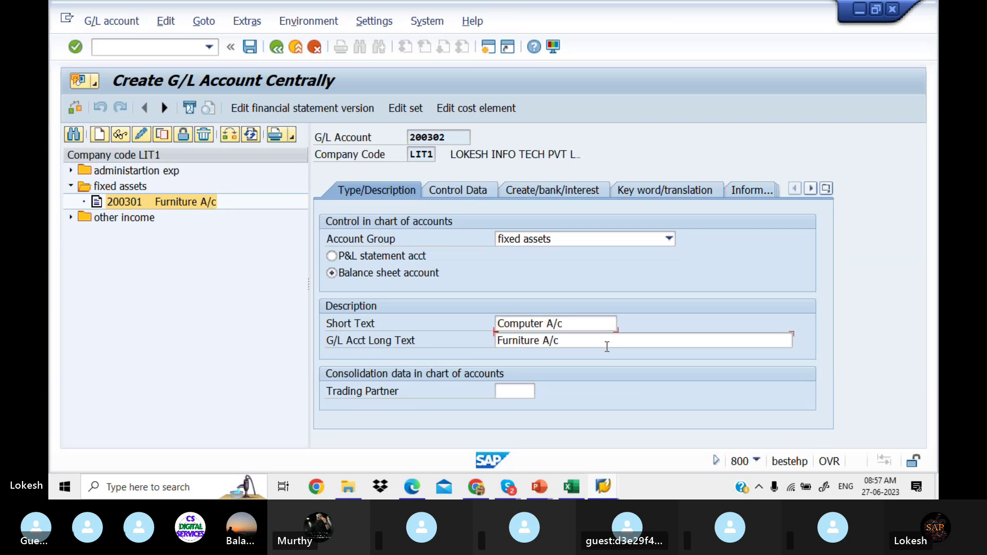
pyautogui.moveTo(669, 342); pyautogui.dragTo(366, 338)
pyautogui.hotkey('ctrl', 'v')
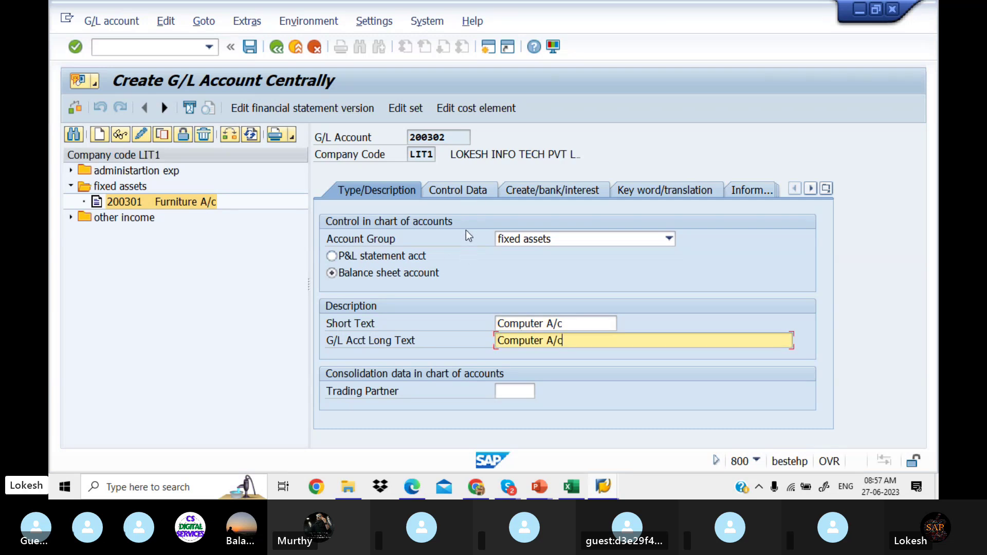
# Step: Review control data and bank/interest settings, then save 200302, accepting the warning
pyautogui.click(458, 190)
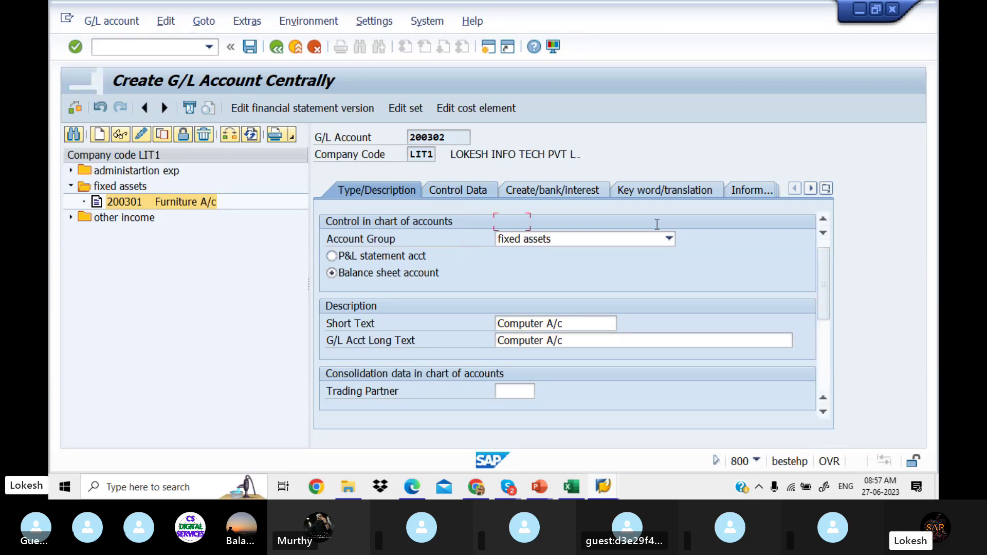
pyautogui.moveTo(823, 264)
pyautogui.mouseDown()
pyautogui.moveTo(820, 357)
pyautogui.moveTo(821, 257)
pyautogui.mouseUp()
pyautogui.click(593, 184)
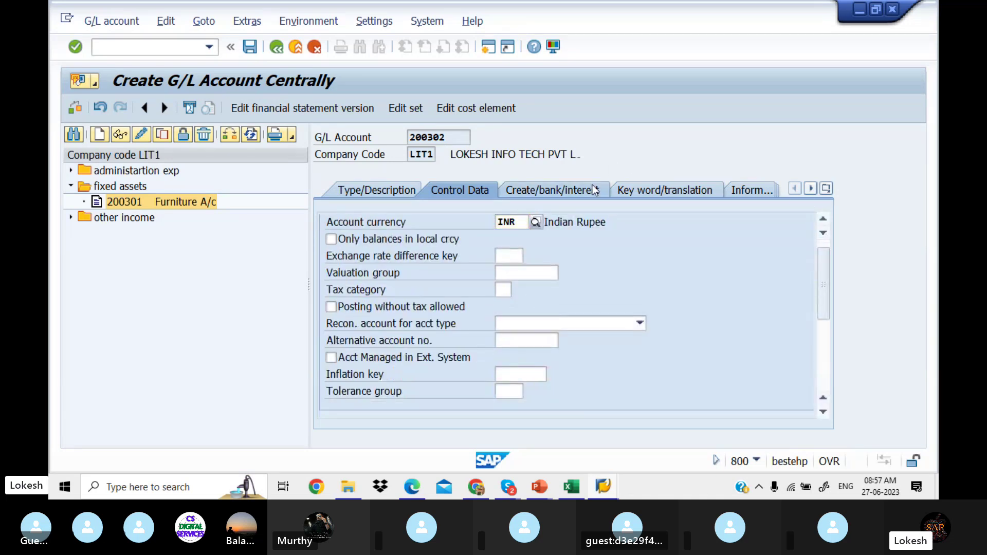
pyautogui.click(372, 189)
pyautogui.click(252, 48)
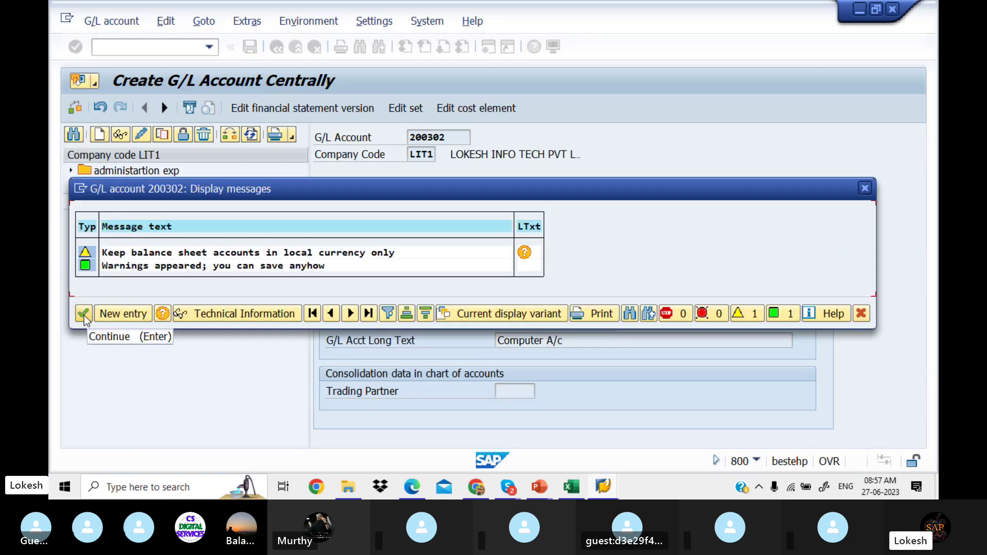
pyautogui.click(83, 313)
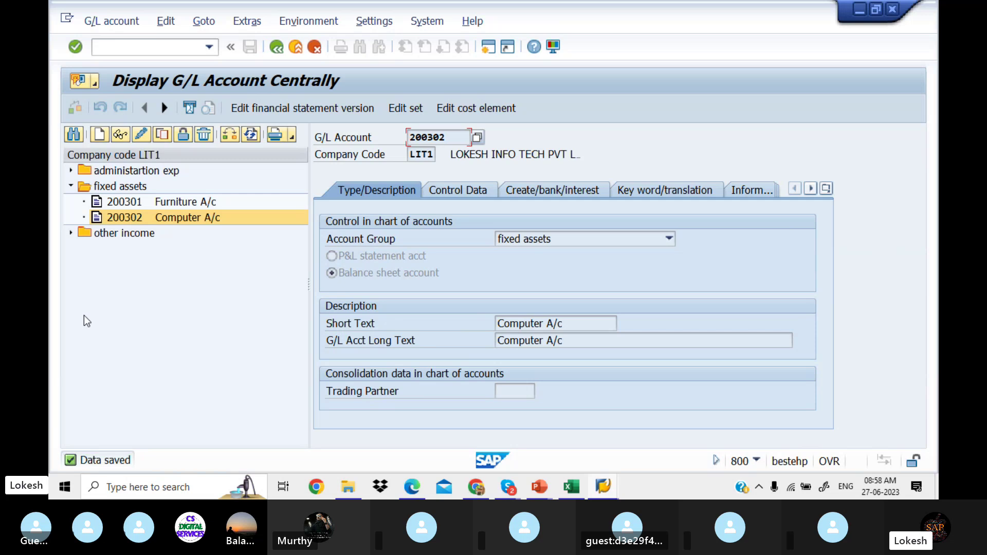
# Step: Copy account 200302 into new account 200303
pyautogui.rightClick(127, 218)
pyautogui.click(156, 263)
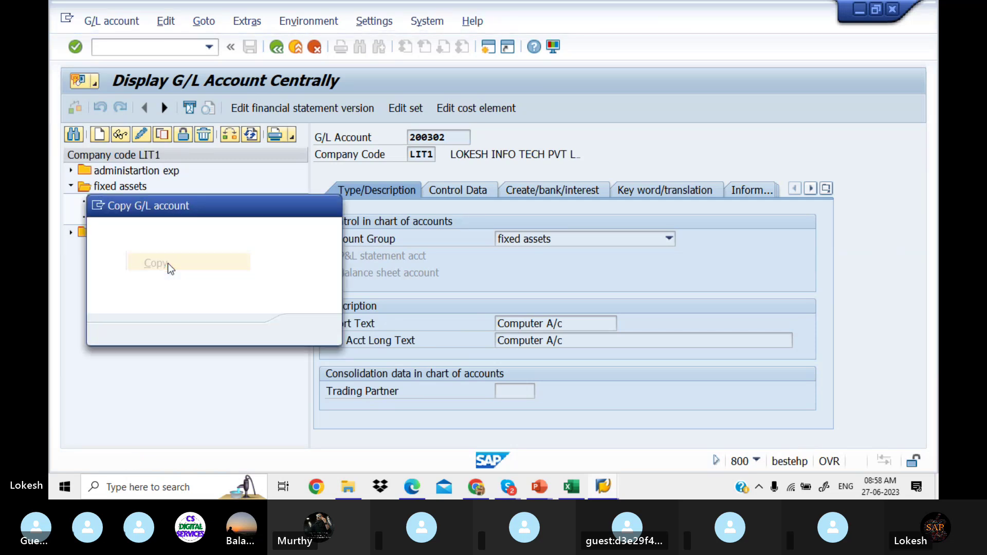
pyautogui.write('200303')
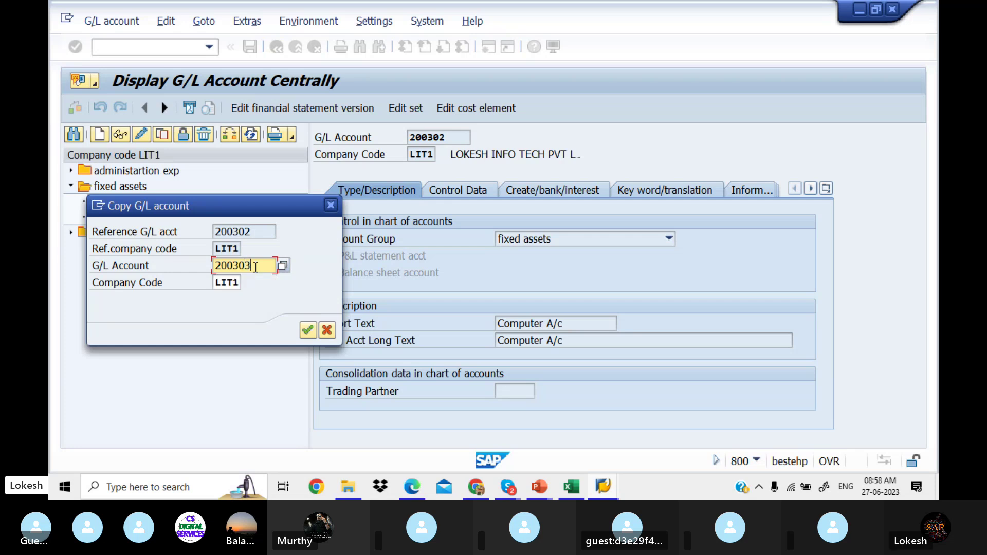
pyautogui.press('Return')
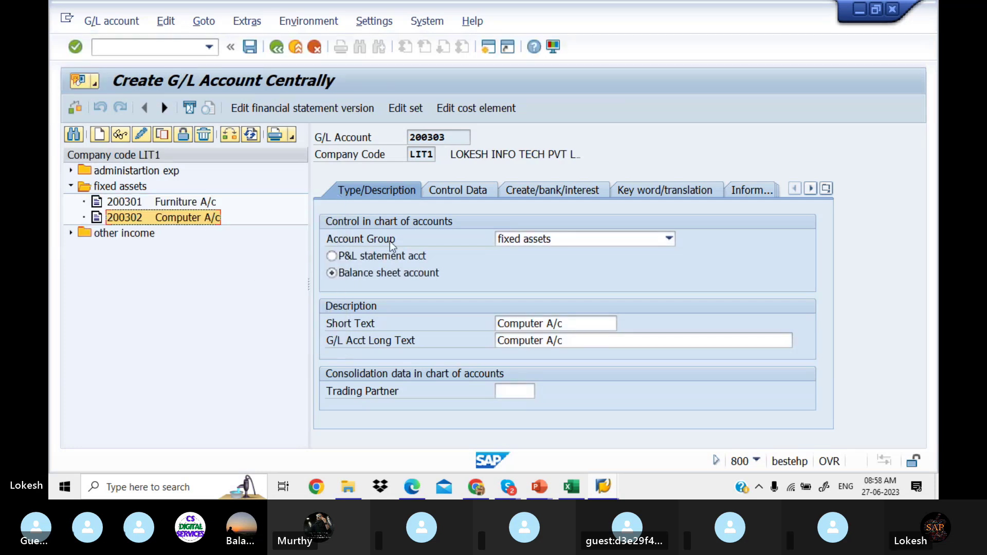
# Step: Set both short and long text to 'Building A/c' and save, accepting the warning
pyautogui.moveTo(576, 323); pyautogui.dragTo(432, 309)
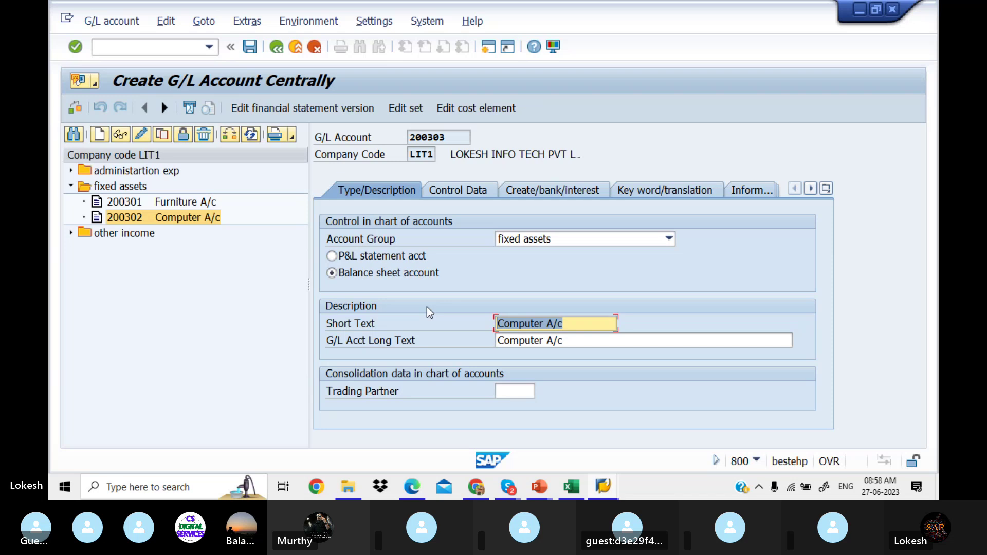
pyautogui.write('Buildi')
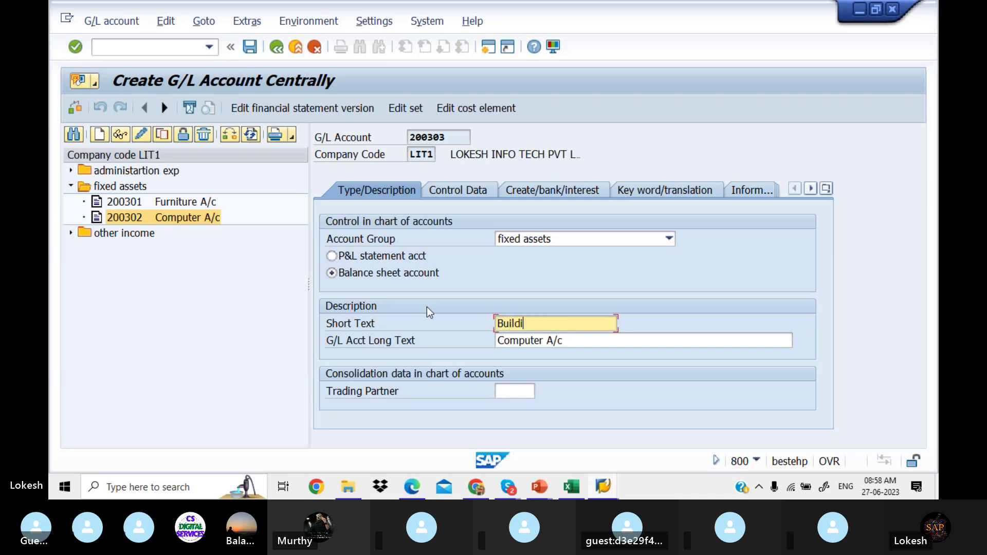
pyautogui.write('ng A/c')
pyautogui.moveTo(567, 324); pyautogui.dragTo(444, 322)
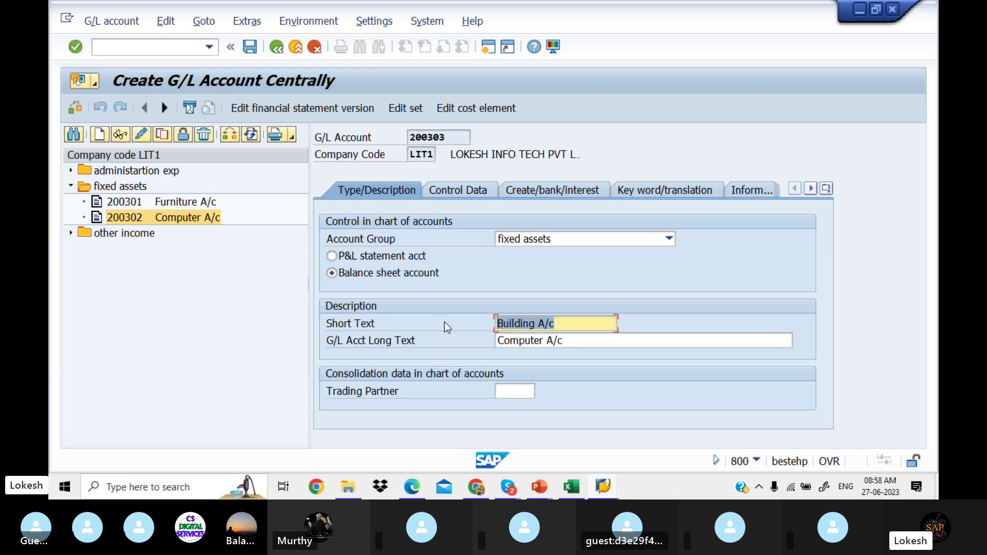
pyautogui.click(589, 342)
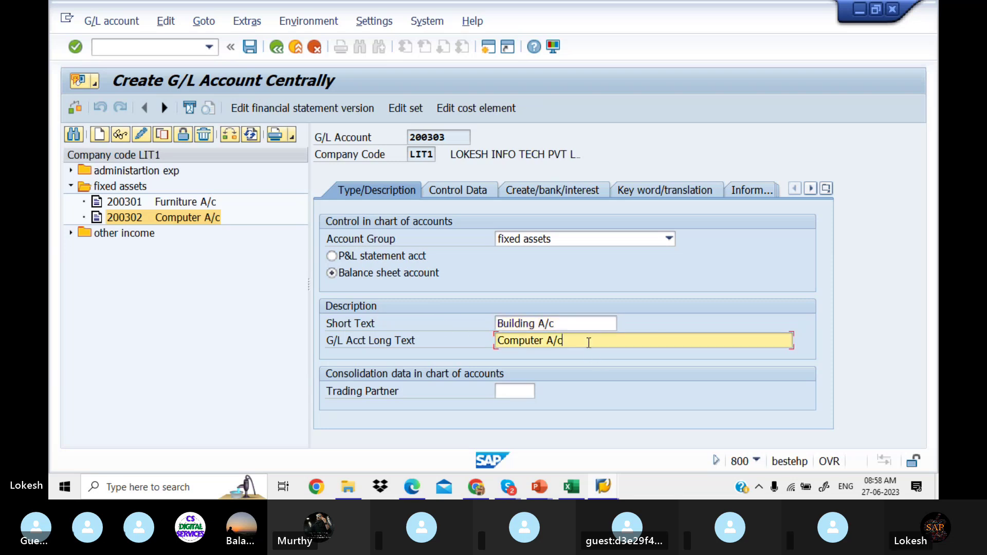
pyautogui.moveTo(589, 342); pyautogui.dragTo(417, 337)
pyautogui.hotkey('ctrl', 'v')
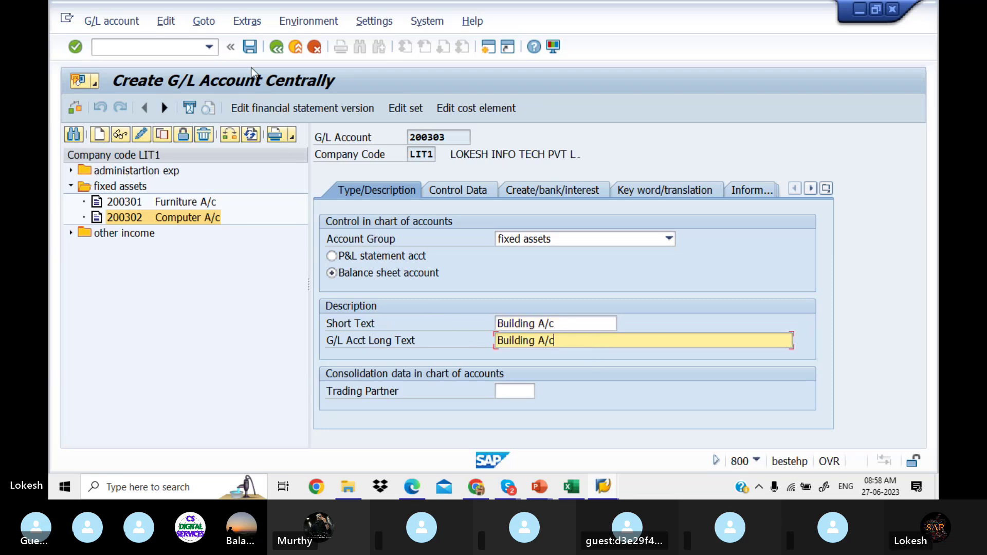
pyautogui.click(250, 47)
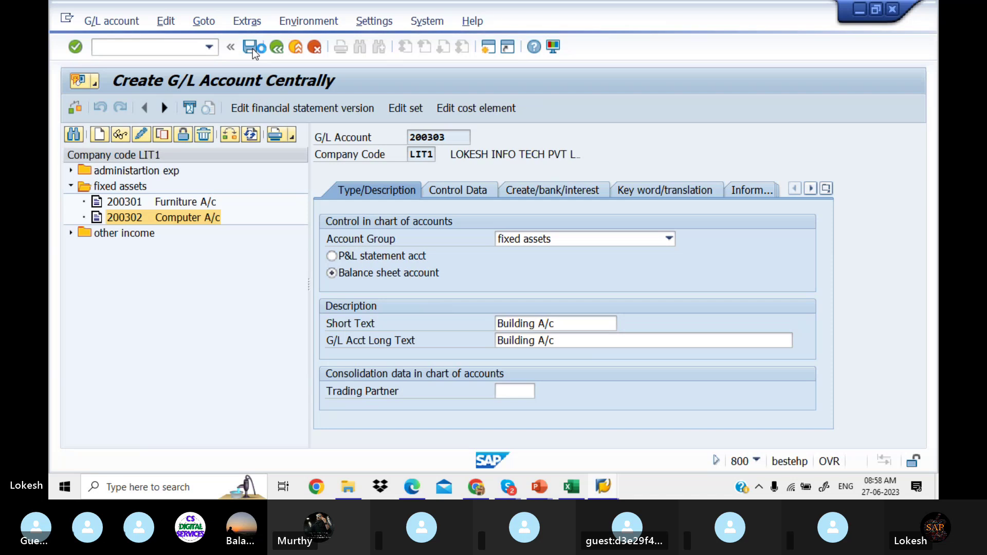
pyautogui.click(88, 316)
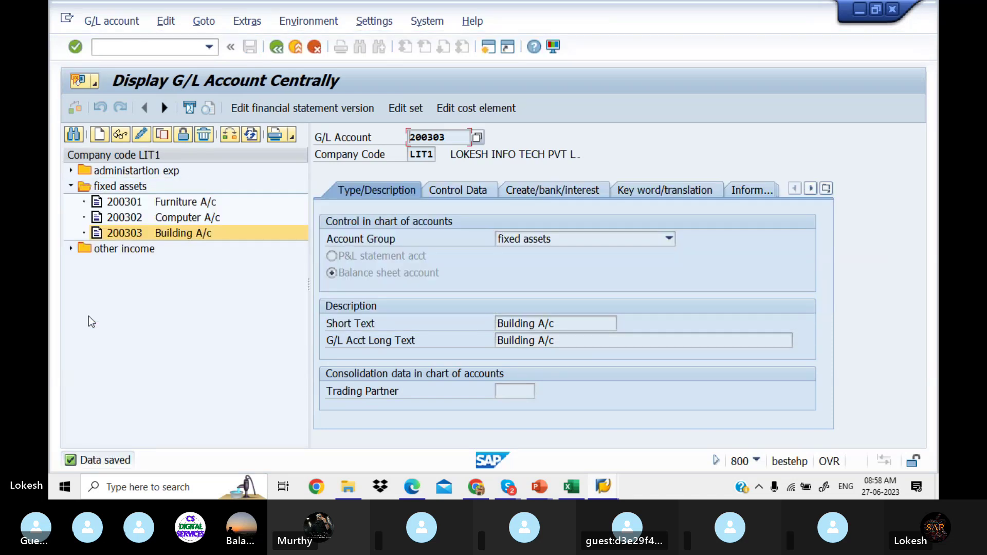
pyautogui.click(604, 487)
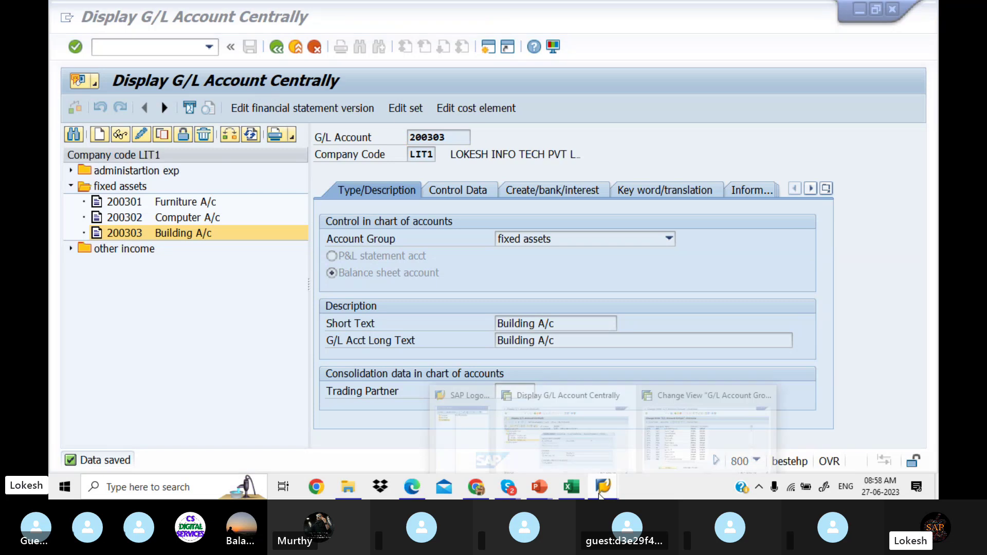
pyautogui.click(677, 433)
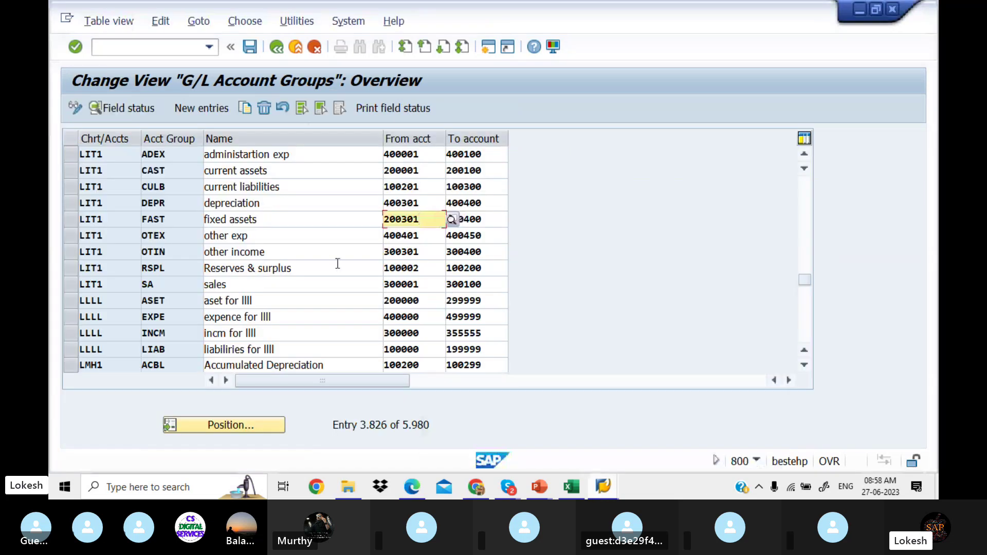
pyautogui.click(431, 284)
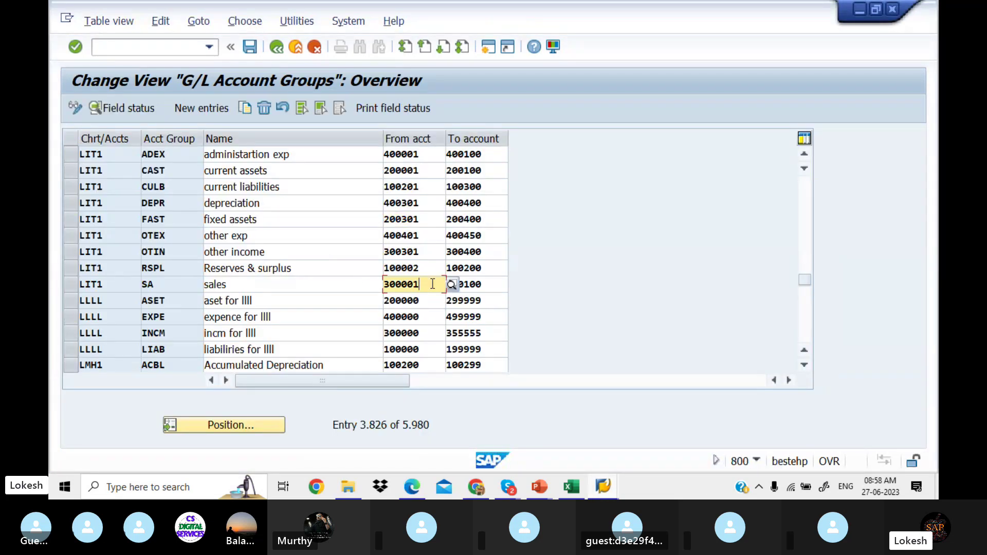
pyautogui.click(609, 485)
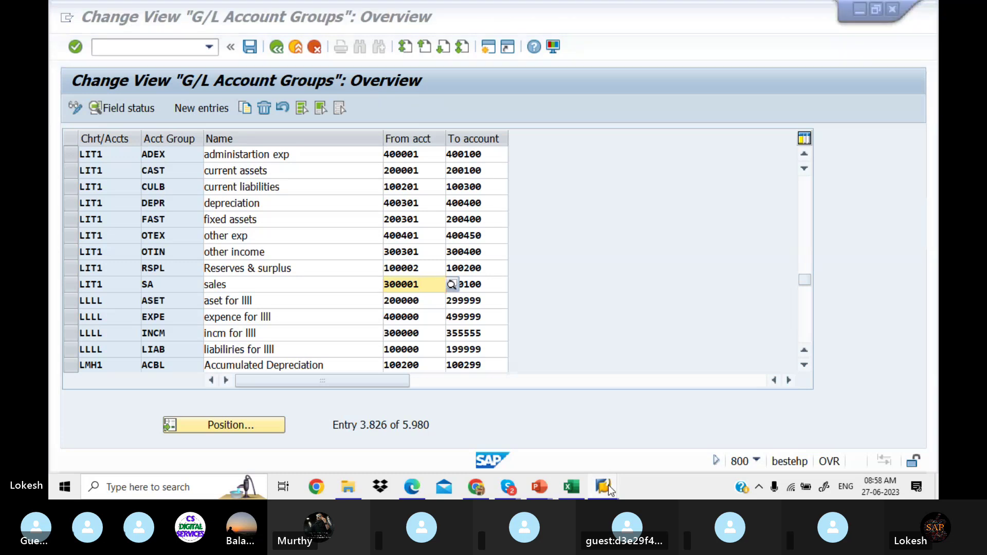
# Step: Begin creating G/L account 300001 in company code LIT1
pyautogui.click(615, 435)
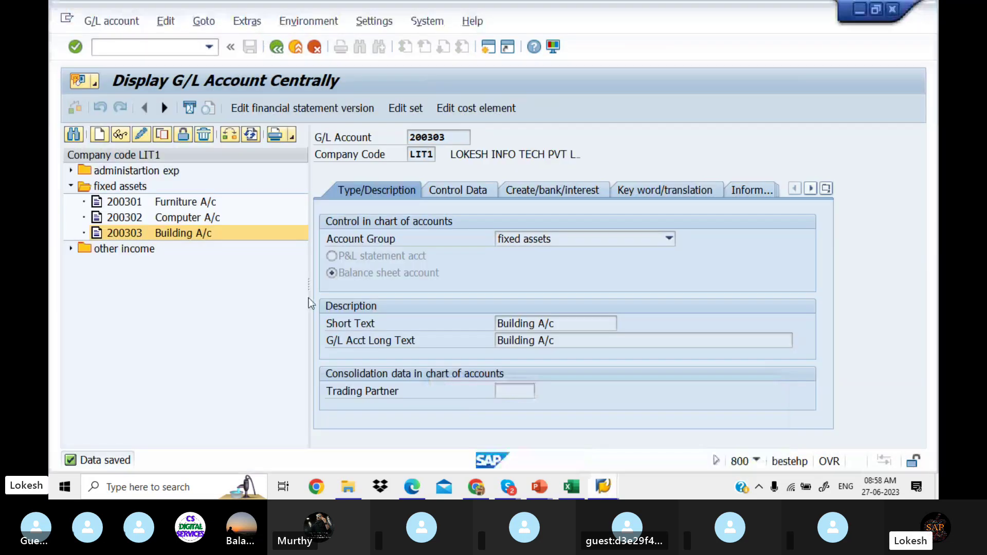
pyautogui.click(98, 135)
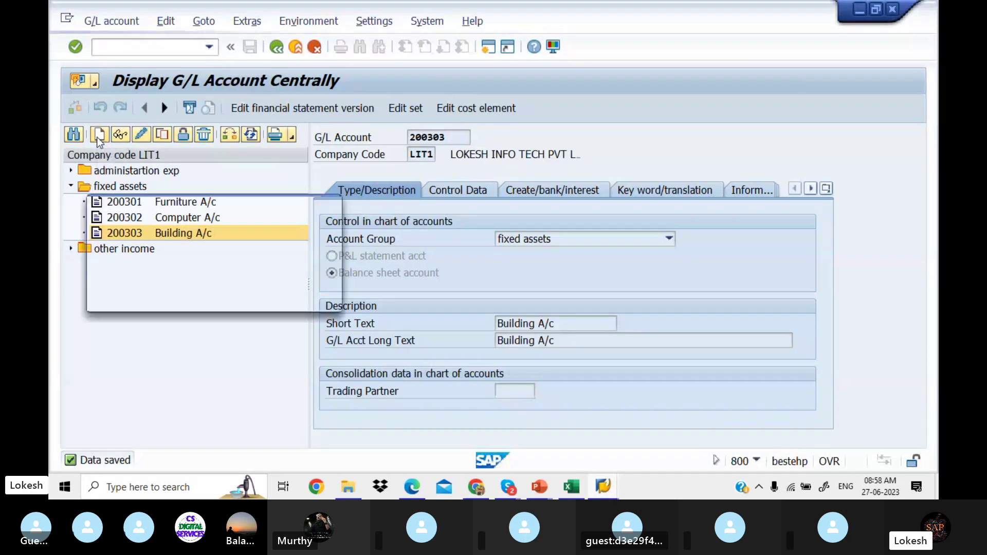
pyautogui.write('3')
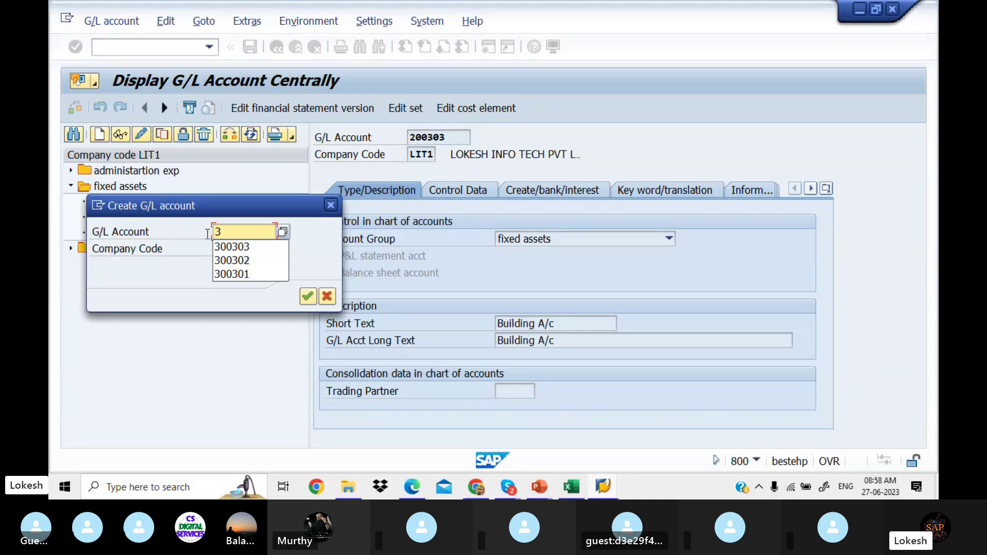
pyautogui.write('00001')
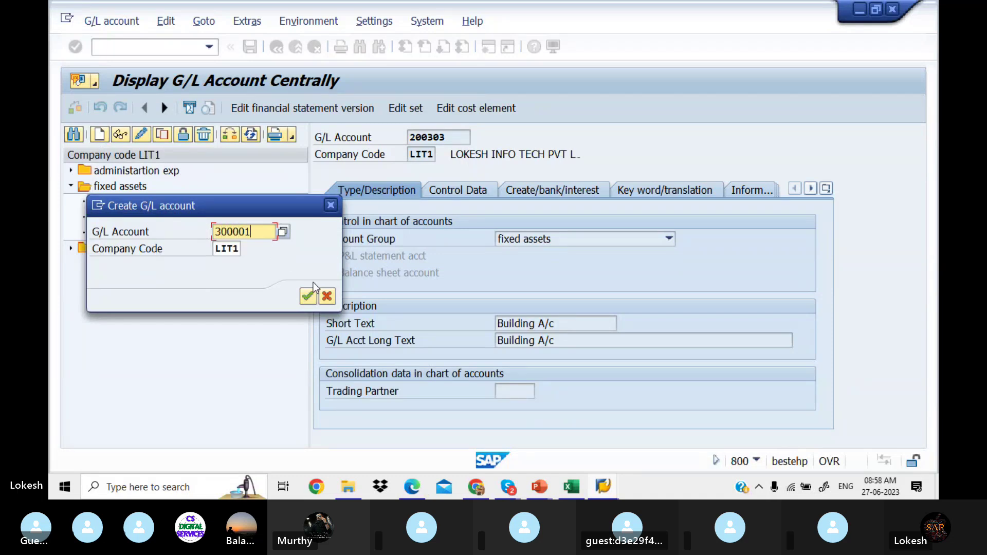
pyautogui.click(308, 296)
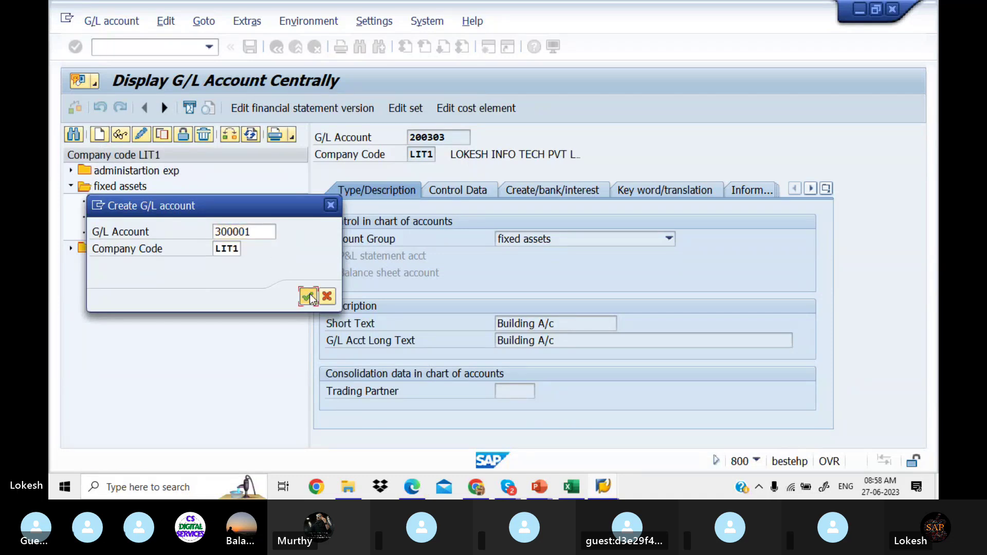
# Step: Assign account group sales and enter 'Sales A/c' as the short and long text
pyautogui.click(640, 243)
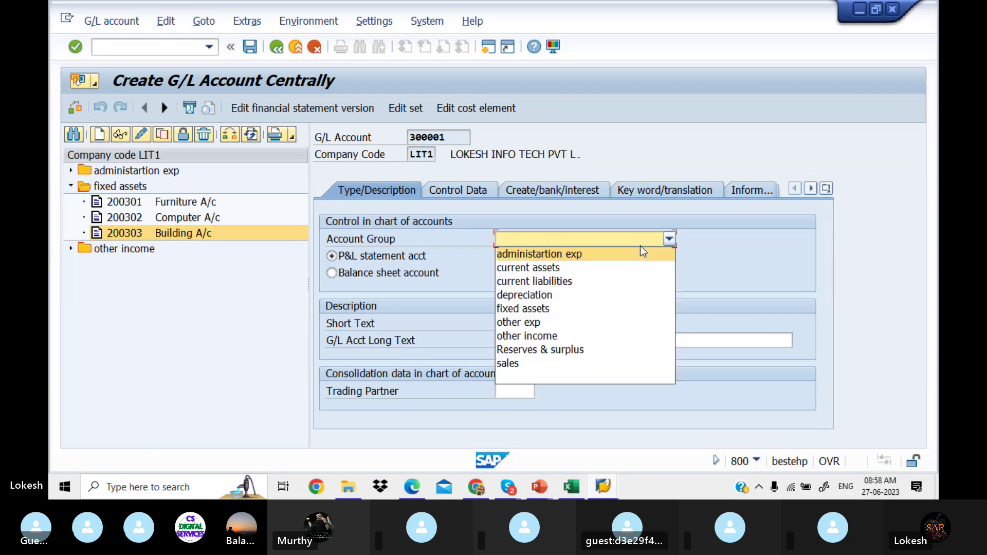
pyautogui.click(563, 363)
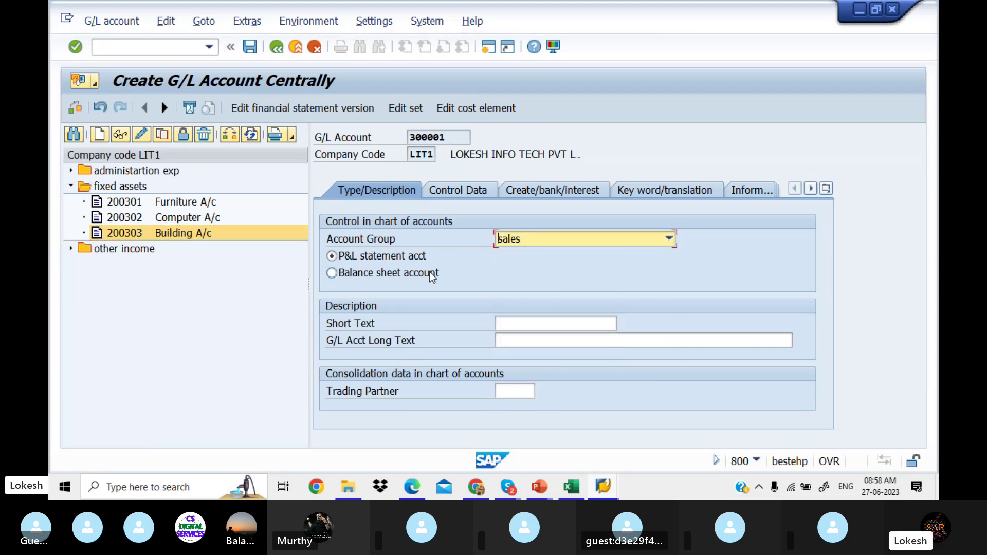
pyautogui.click(547, 324)
pyautogui.write('s')
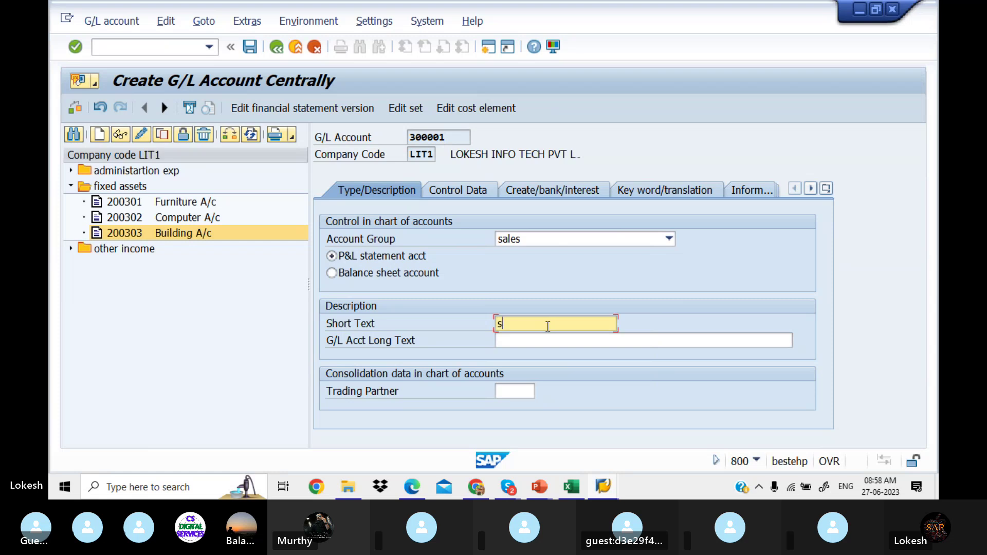
pyautogui.click(523, 367)
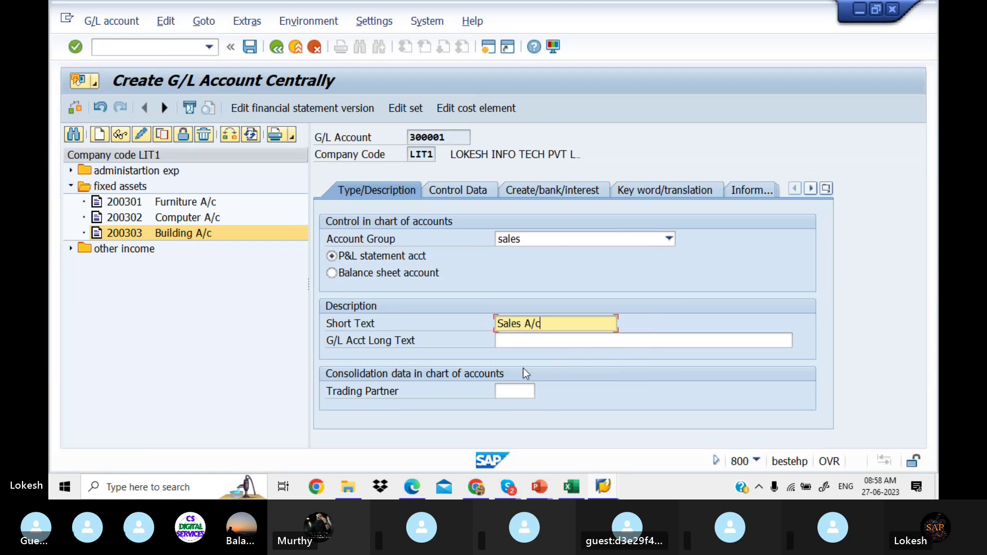
pyautogui.click(542, 339)
pyautogui.write('s')
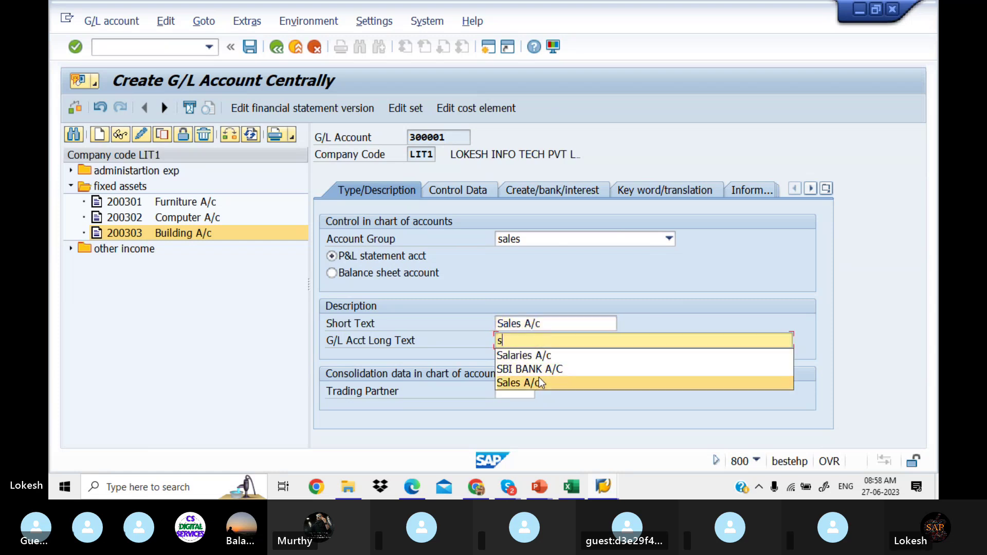
pyautogui.click(538, 383)
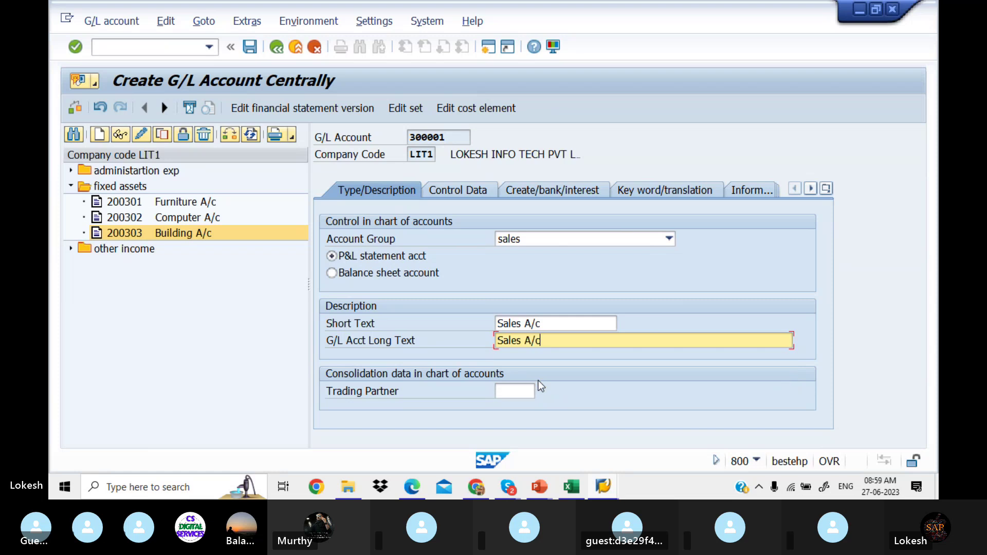
# Step: Set sort key 001 and field status group G001, then save the account
pyautogui.click(465, 190)
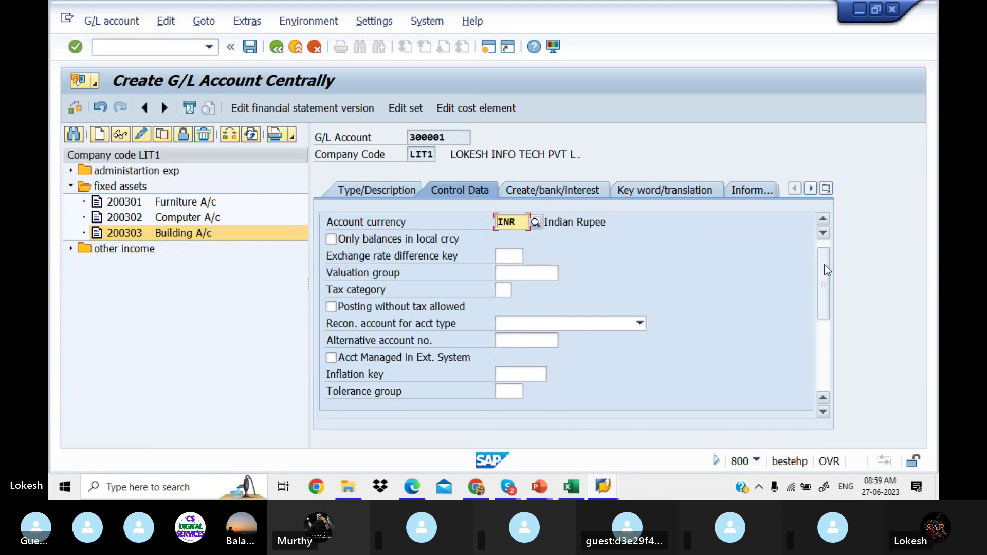
pyautogui.moveTo(825, 268); pyautogui.dragTo(823, 353)
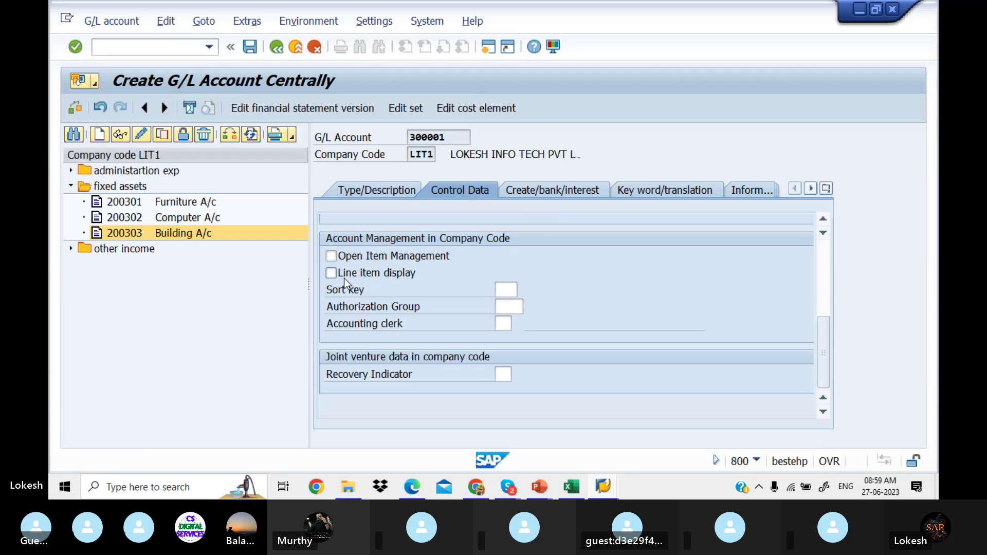
pyautogui.click(502, 288)
pyautogui.write('0')
pyautogui.click(510, 305)
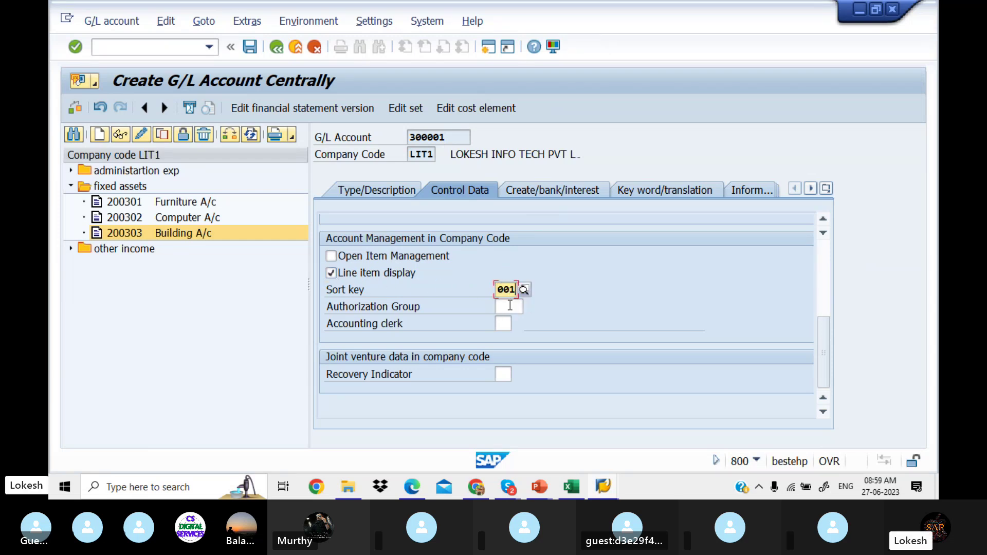
pyautogui.click(564, 195)
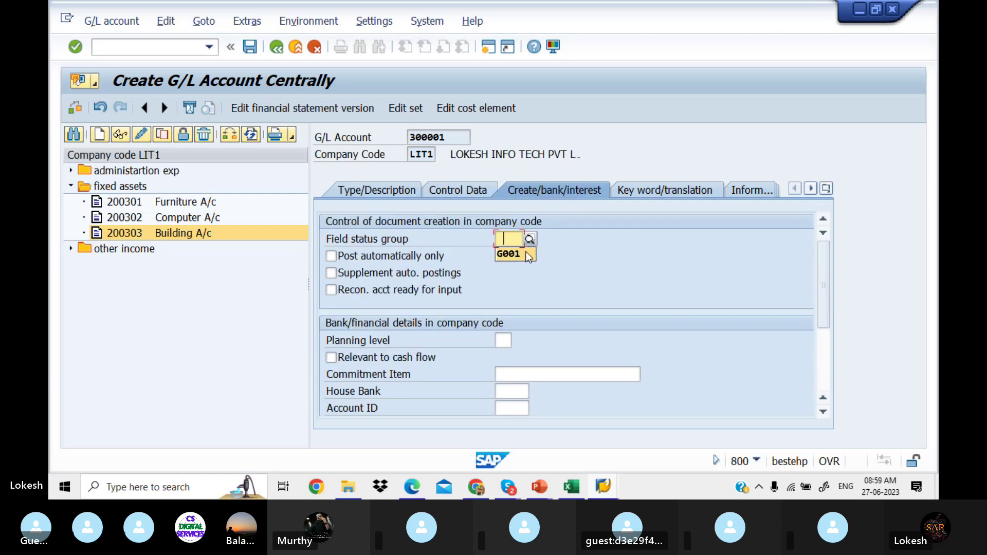
pyautogui.click(526, 252)
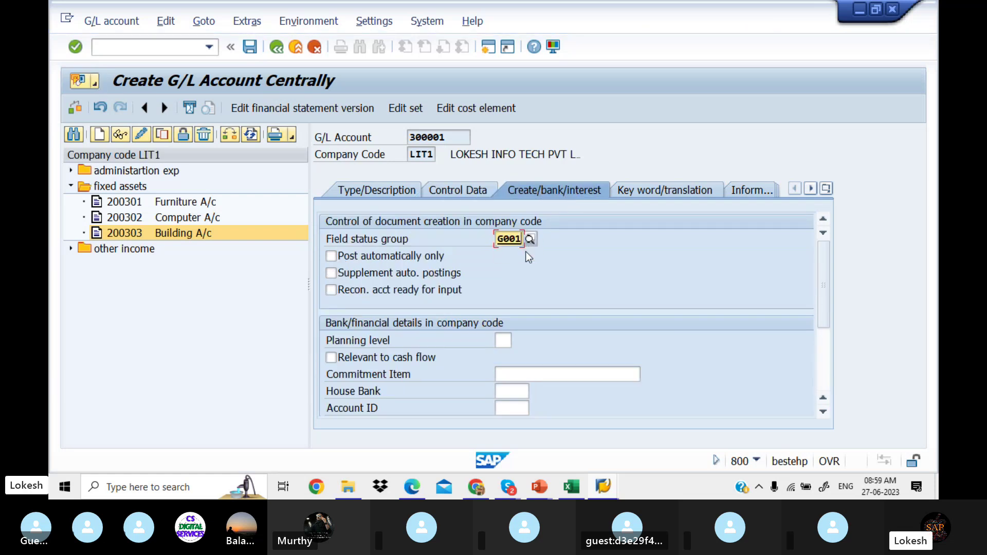
pyautogui.click(256, 51)
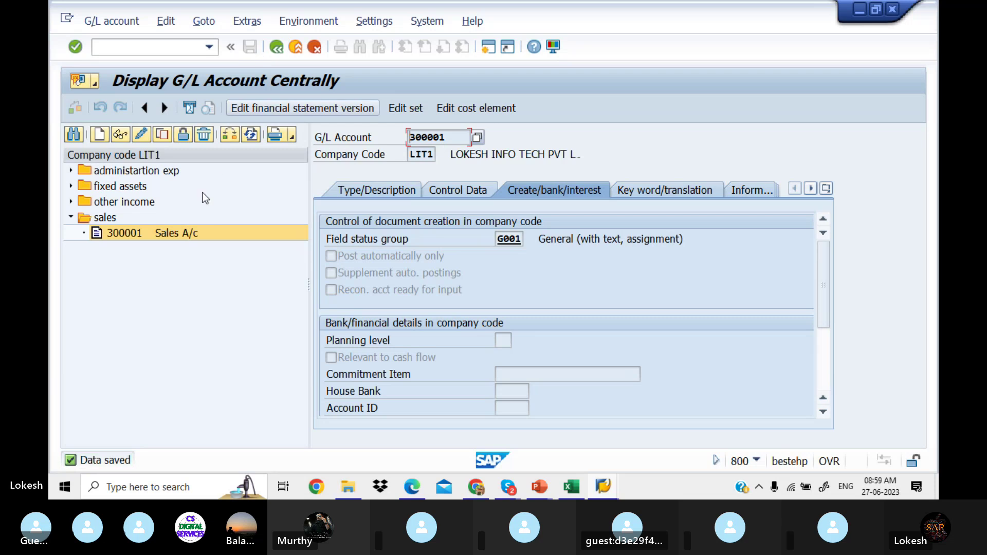
# Step: Select the new 300001 Sales A/c entry and check the G/L account groups window
pyautogui.click(166, 257)
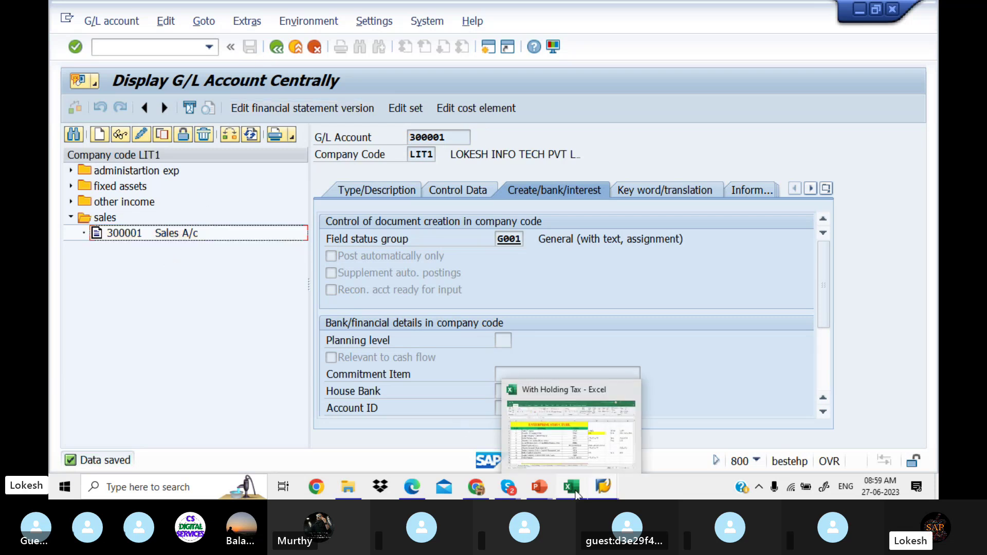
pyautogui.moveTo(613, 488)
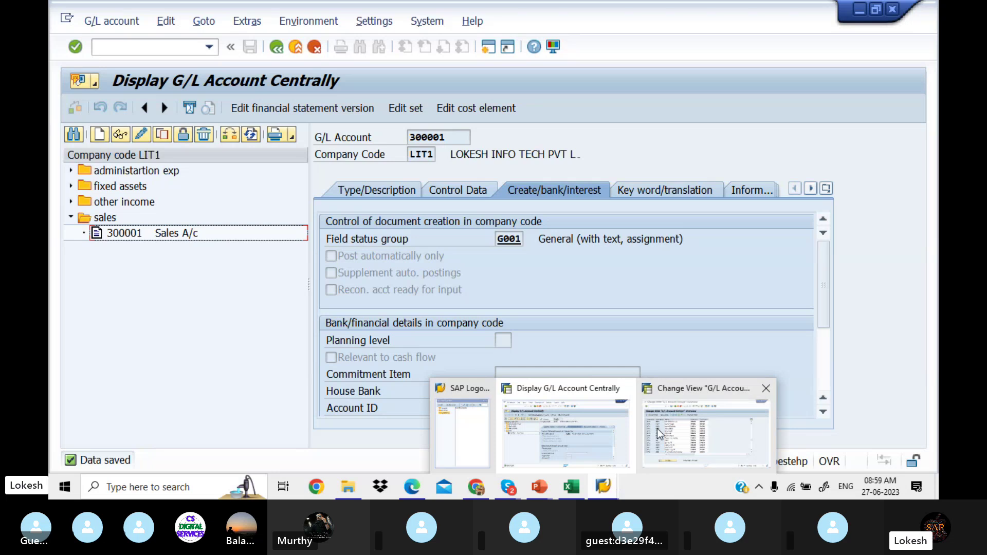
pyautogui.click(657, 428)
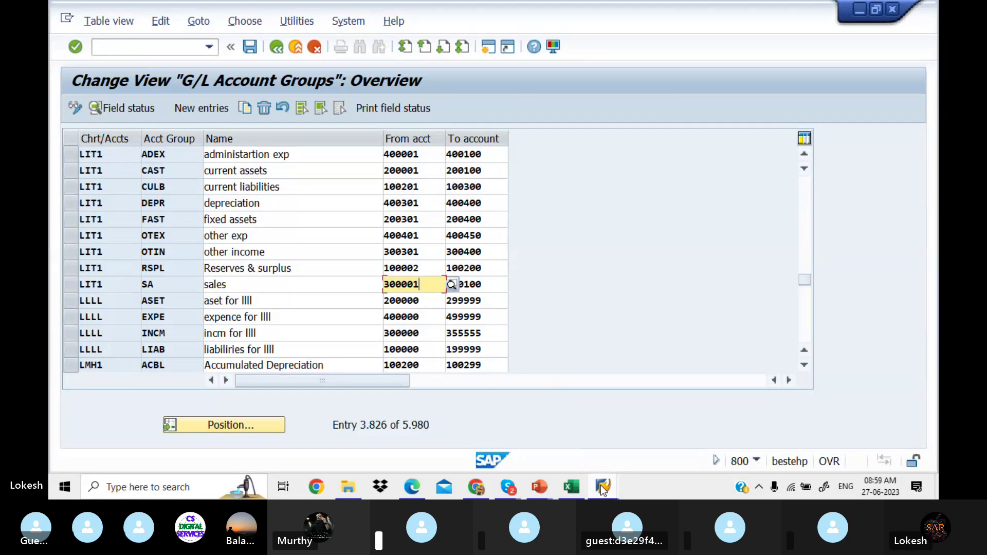
pyautogui.moveTo(603, 489)
pyautogui.click(566, 418)
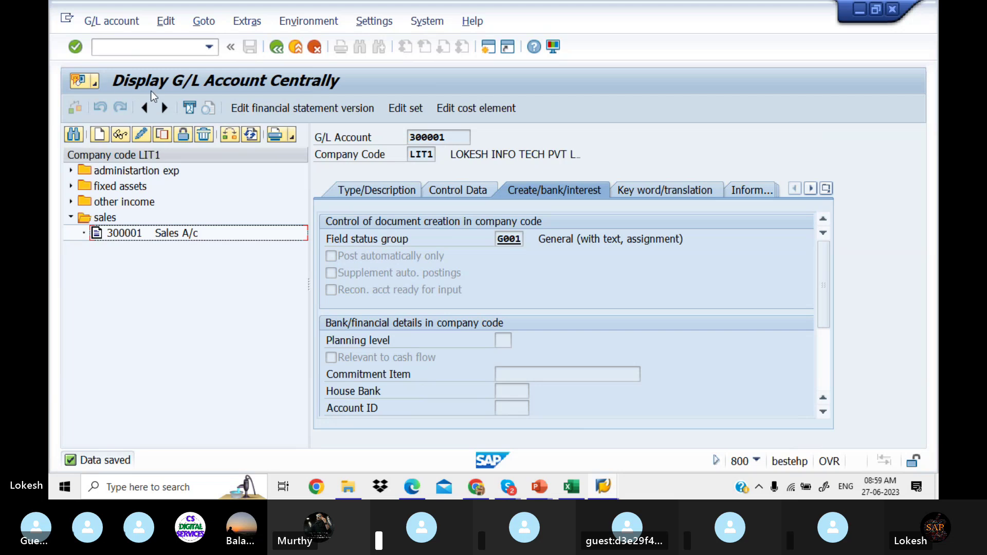
# Step: Create account 200001 in LIT1 as a current assets balance sheet account
pyautogui.click(102, 136)
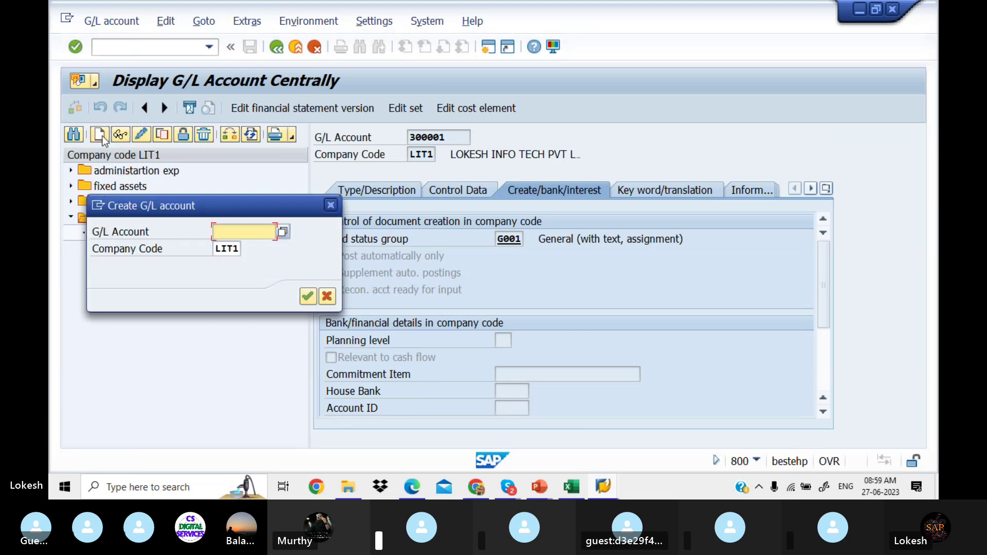
pyautogui.write('20')
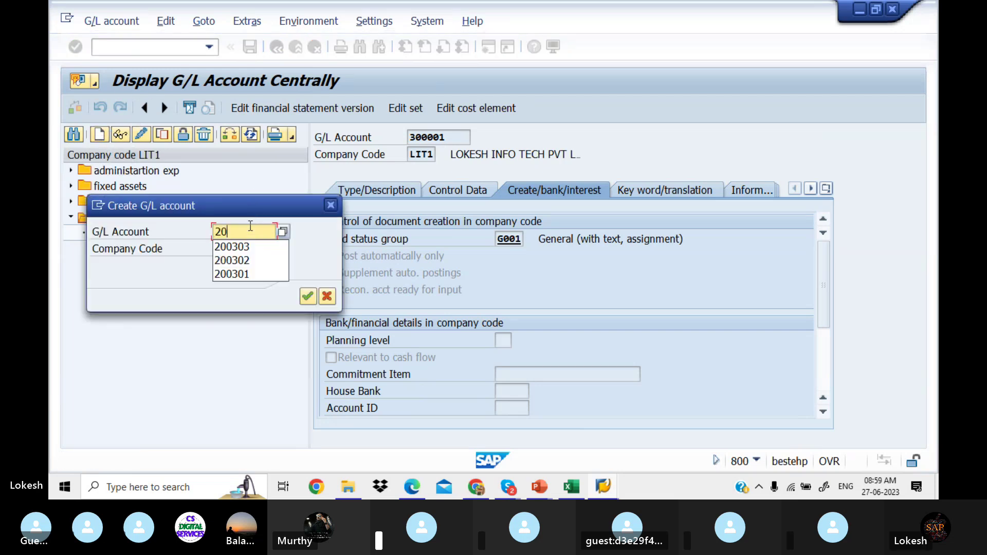
pyautogui.write('0001')
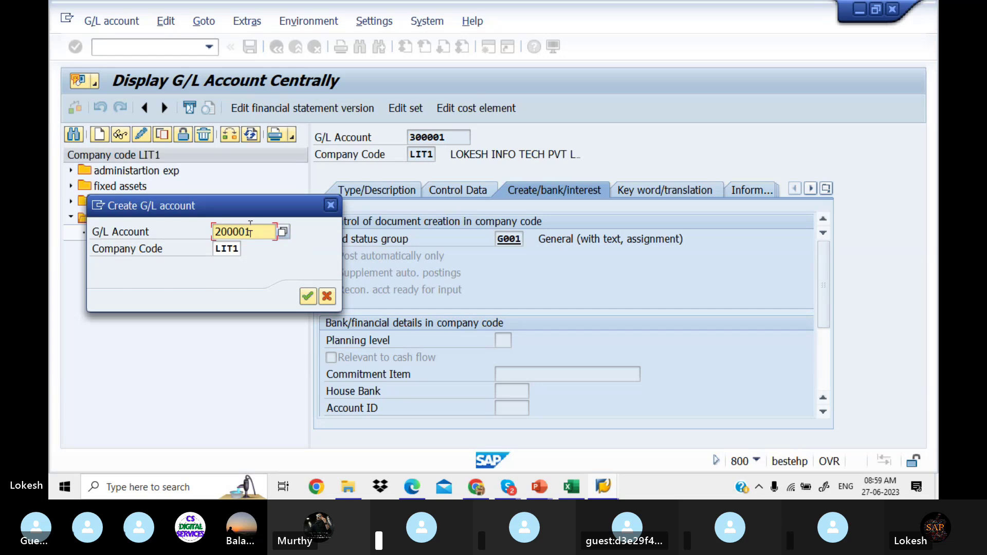
pyautogui.click(308, 297)
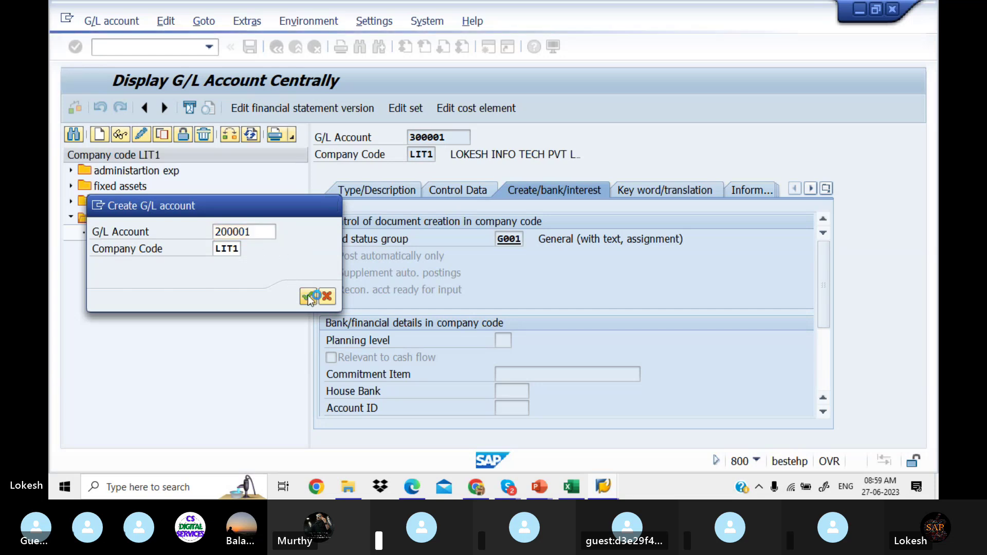
pyautogui.click(387, 198)
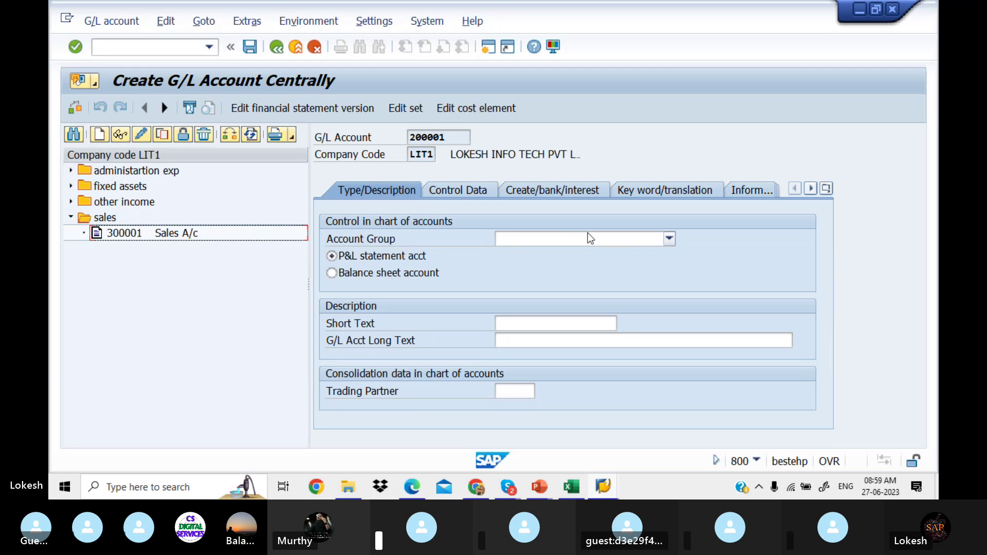
pyautogui.click(670, 238)
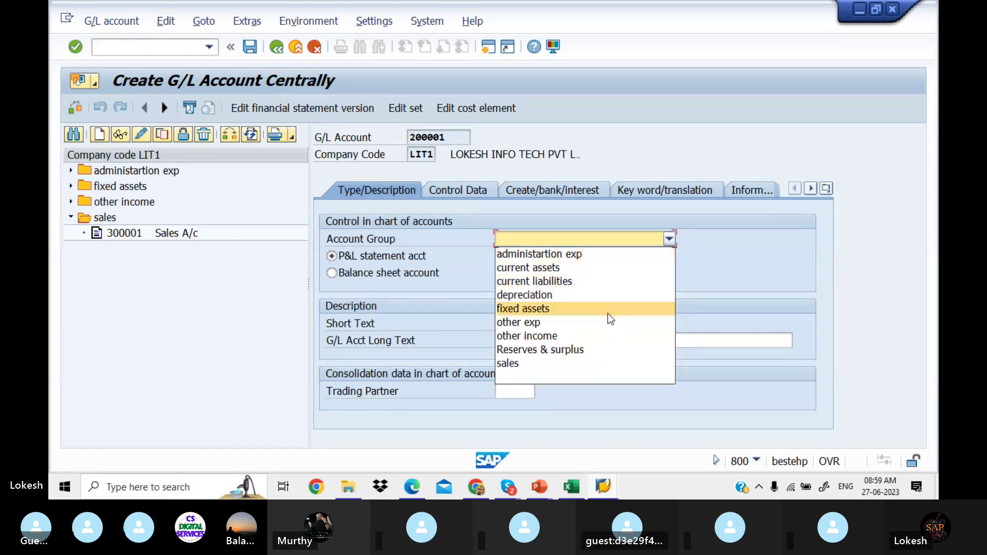
pyautogui.click(604, 271)
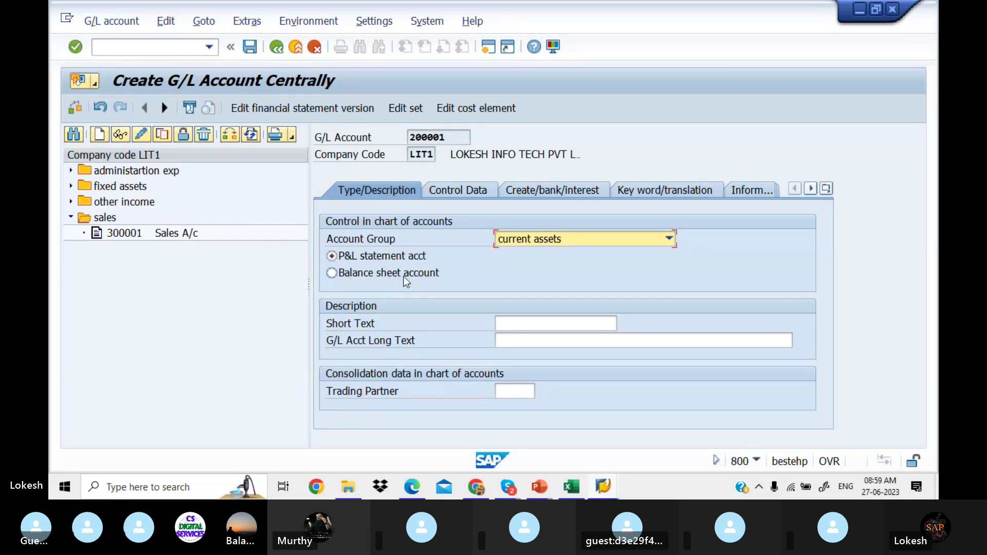
pyautogui.click(331, 273)
# Step: Enter 'Sbi Bank A/c' as the account's short text and paste it into the long text
pyautogui.click(539, 323)
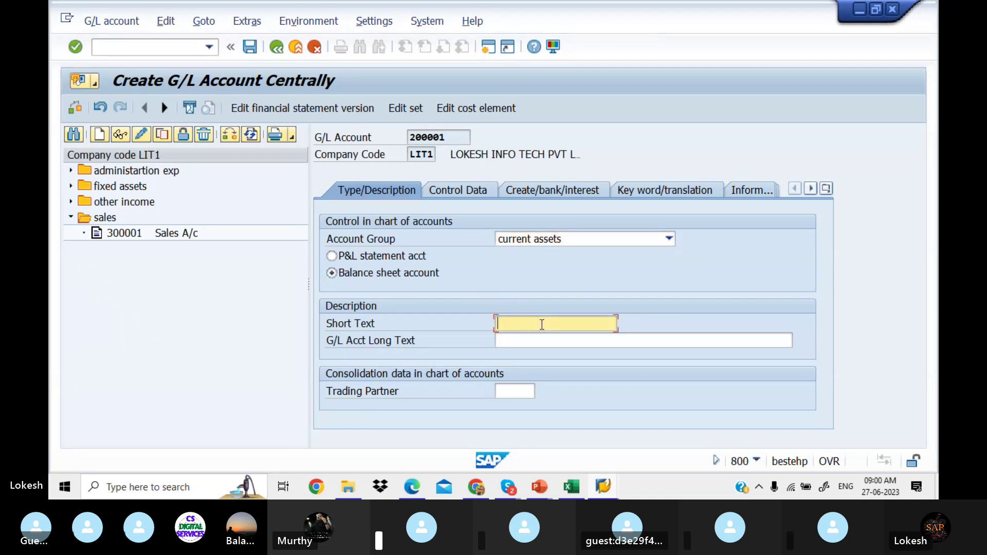
pyautogui.write('sb')
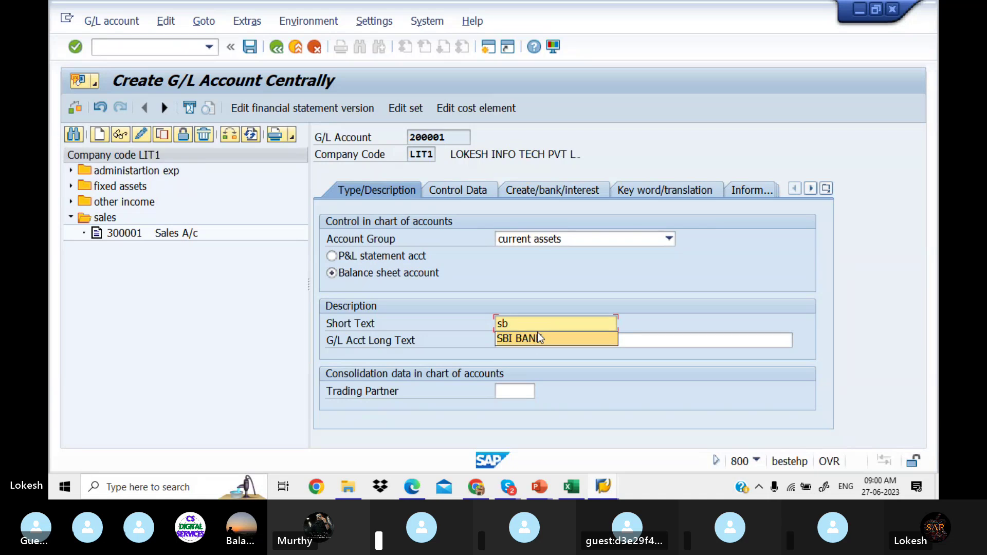
pyautogui.click(538, 333)
pyautogui.press('BackSpace')
pyautogui.press('BackSpace')
pyautogui.press('BackSpace')
pyautogui.press('BackSpace')
pyautogui.press('BackSpace')
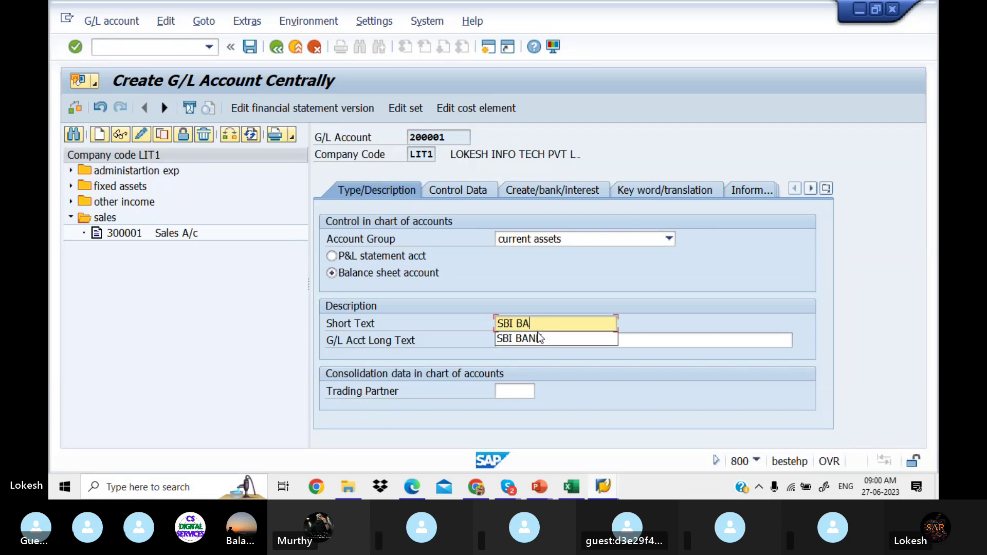
pyautogui.press('BackSpace')
pyautogui.press('BackSpace')
pyautogui.write('B')
pyautogui.press('BackSpace')
pyautogui.write('bi Ban')
pyautogui.press('BackSpace')
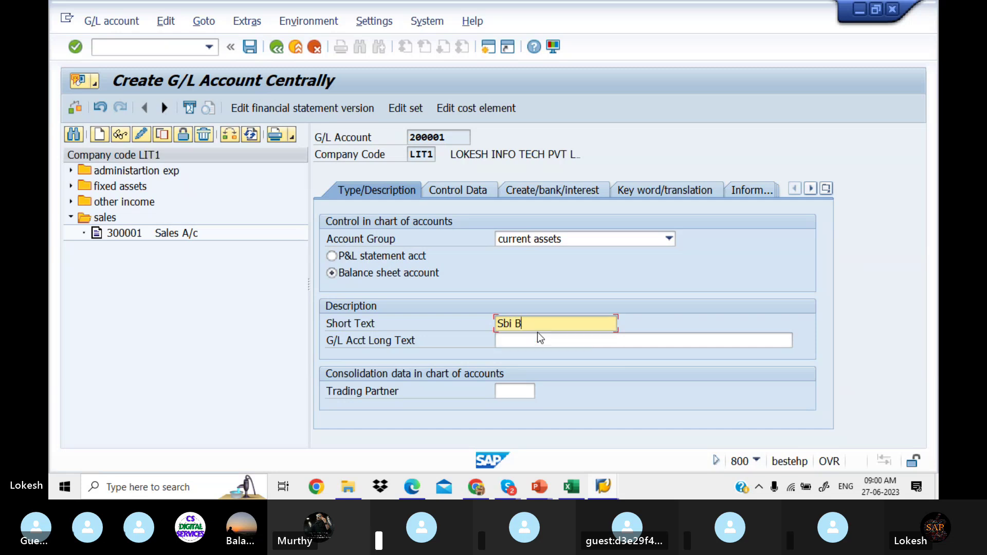
pyautogui.write('ank A/c')
pyautogui.moveTo(565, 324); pyautogui.dragTo(454, 318)
pyautogui.hotkey('ctrl', 'c')
pyautogui.click(455, 318)
pyautogui.click(514, 342)
pyautogui.hotkey('ctrl', 'v')
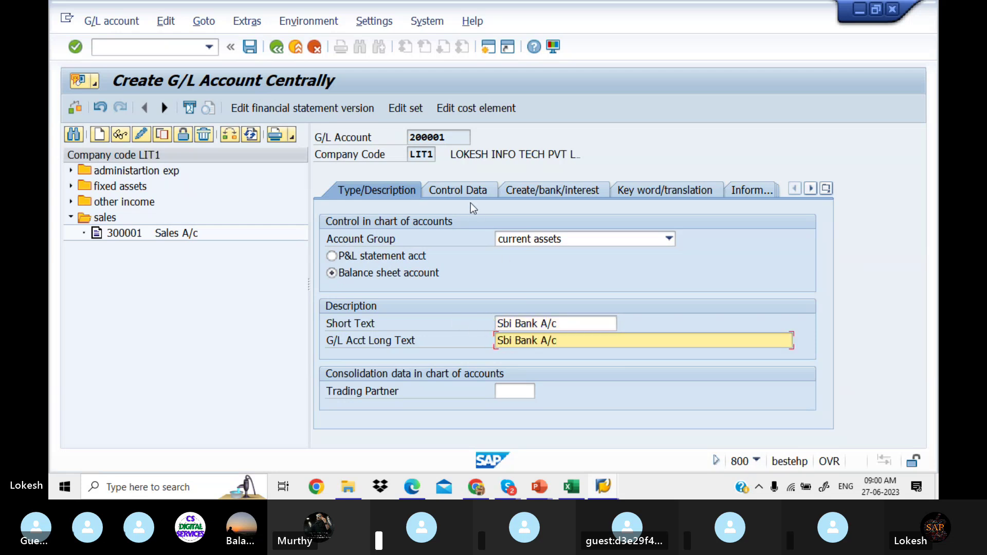
# Step: Turn on line item display and set sort key 001 in the control data
pyautogui.click(464, 194)
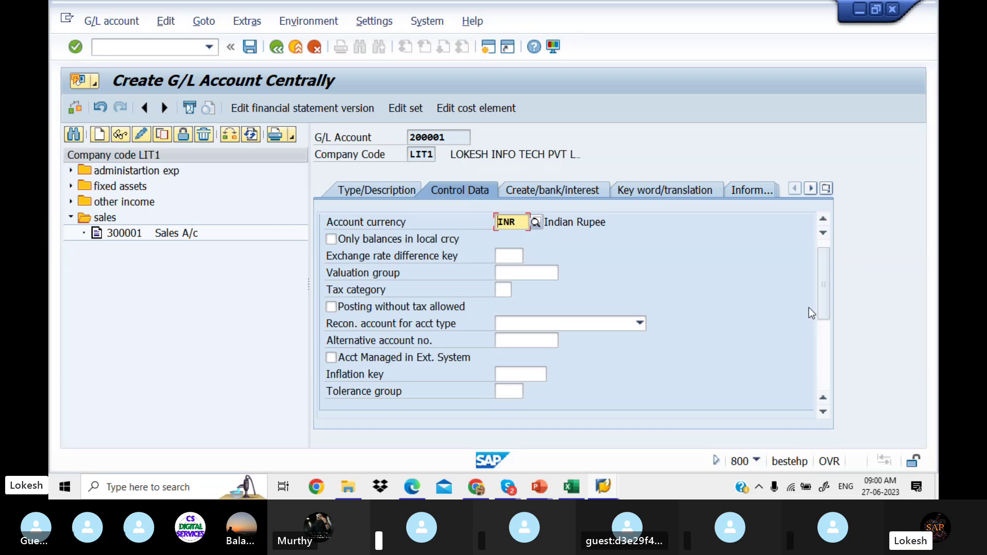
pyautogui.moveTo(821, 291); pyautogui.dragTo(821, 359)
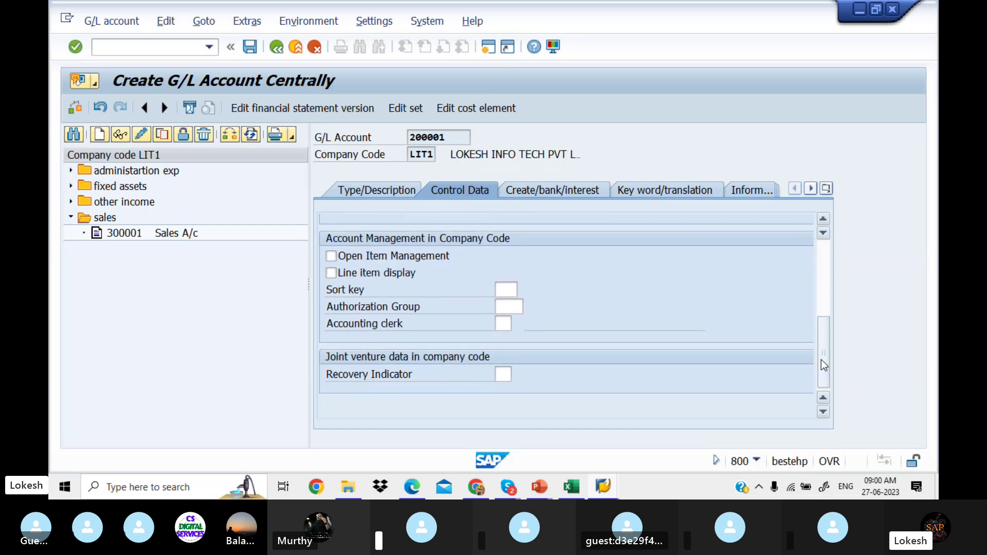
pyautogui.click(331, 273)
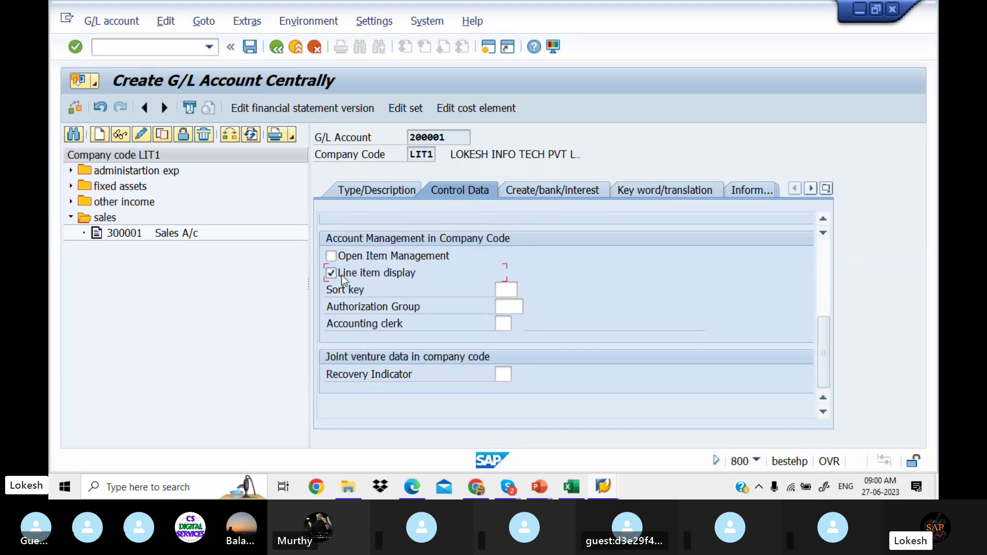
pyautogui.click(506, 290)
pyautogui.write('001')
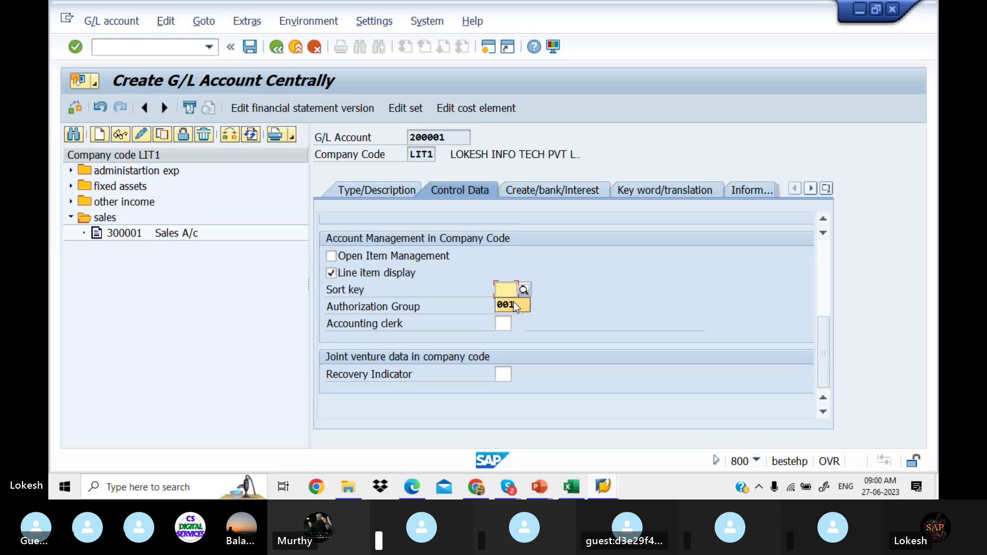
# Step: Set field status group G001 and save, accepting the warnings
pyautogui.click(563, 189)
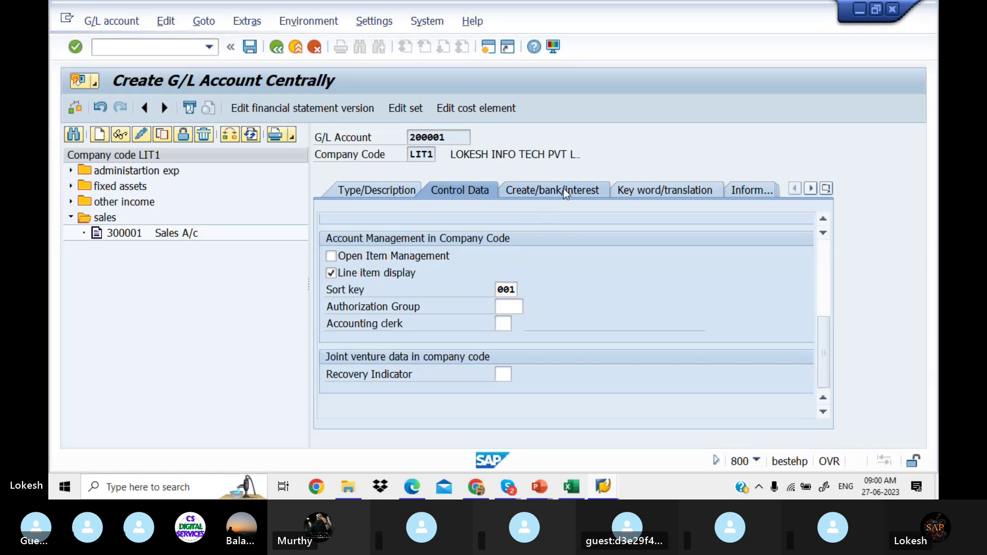
pyautogui.click(511, 239)
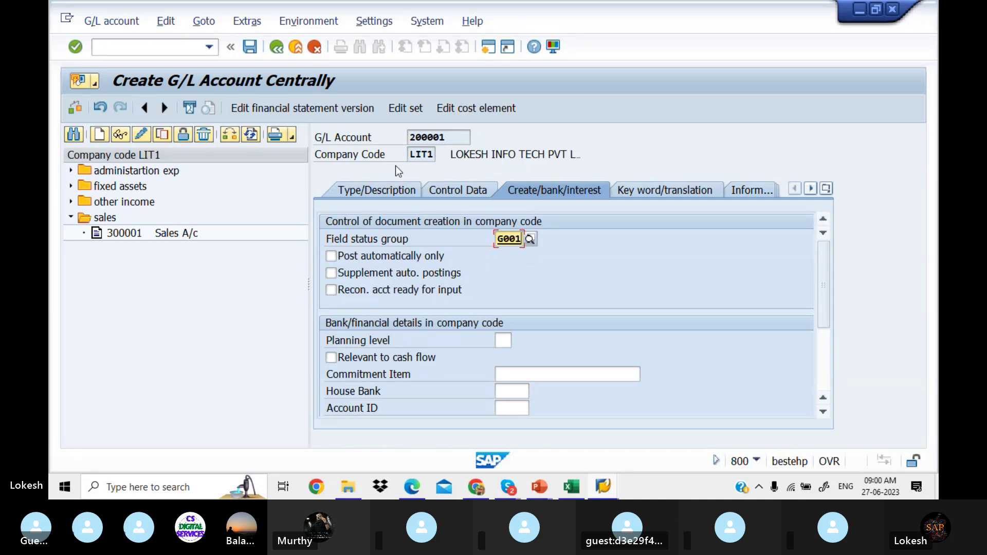
pyautogui.click(250, 52)
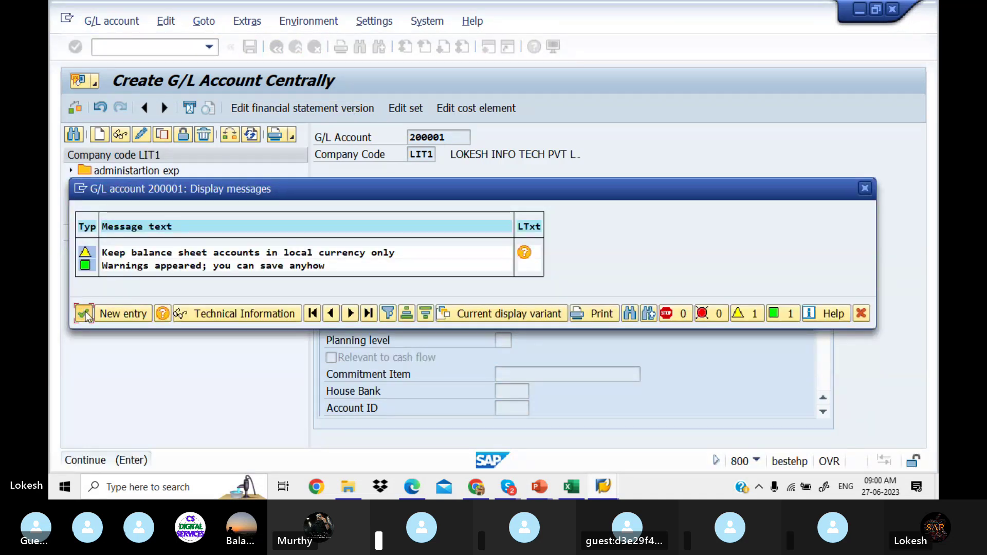
pyautogui.click(85, 312)
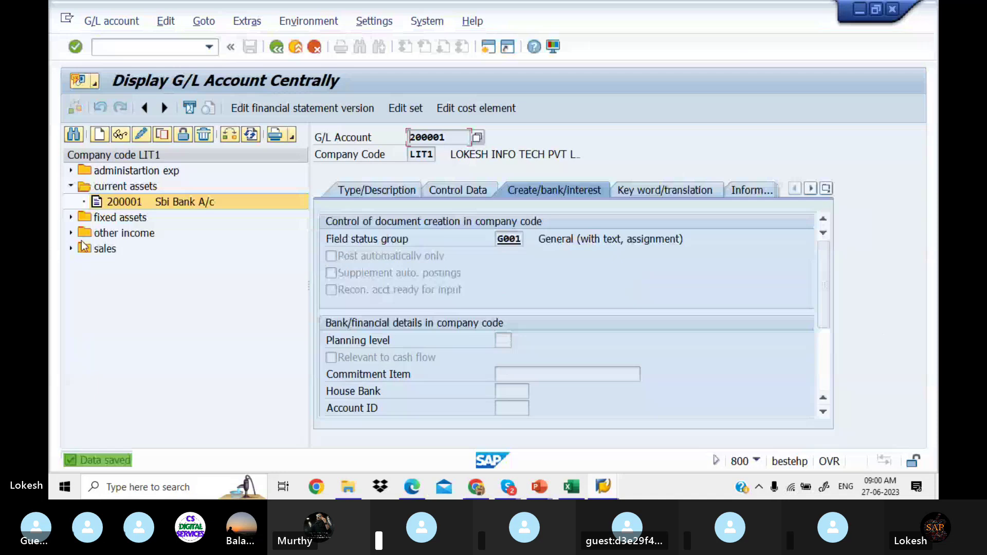
# Step: Copy account 200001 as a template into new account 200002
pyautogui.rightClick(122, 199)
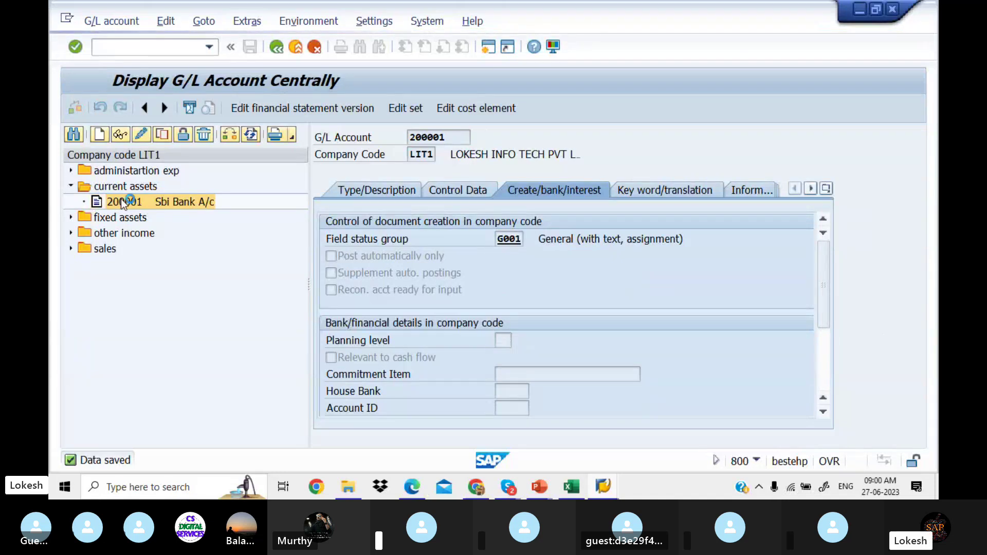
pyautogui.click(169, 249)
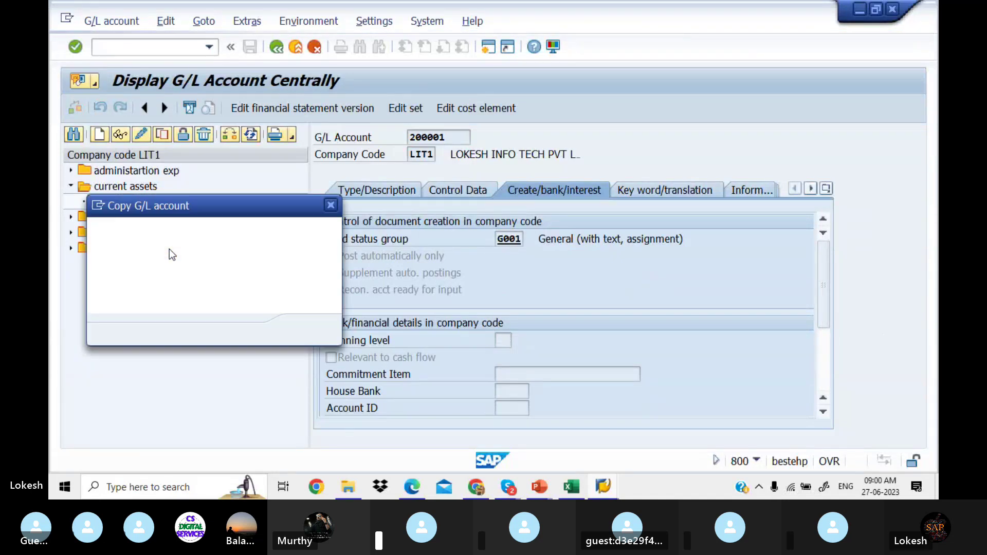
pyautogui.moveTo(204, 208); pyautogui.dragTo(199, 269)
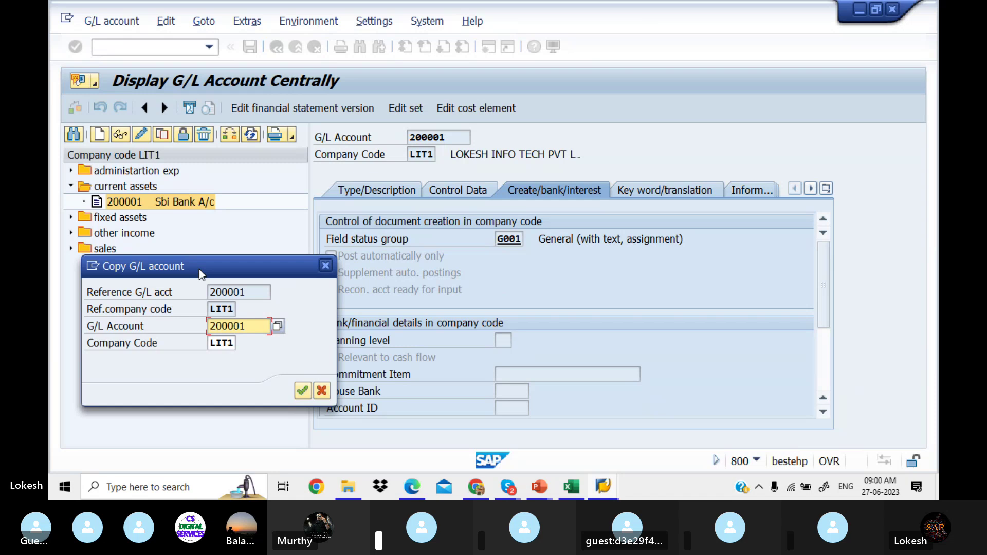
pyautogui.click(257, 328)
pyautogui.press('BackSpace')
pyautogui.write('2')
pyautogui.press('Return')
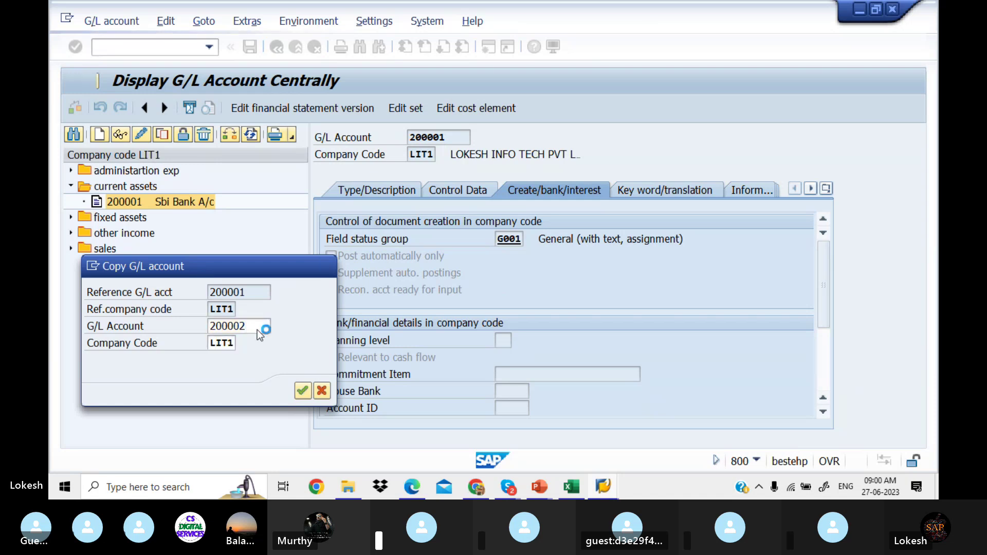
# Step: Change the short and long text to 'Hdfc Bank A/c' and save, accepting the warnings
pyautogui.click(376, 191)
pyautogui.moveTo(574, 324); pyautogui.dragTo(412, 313)
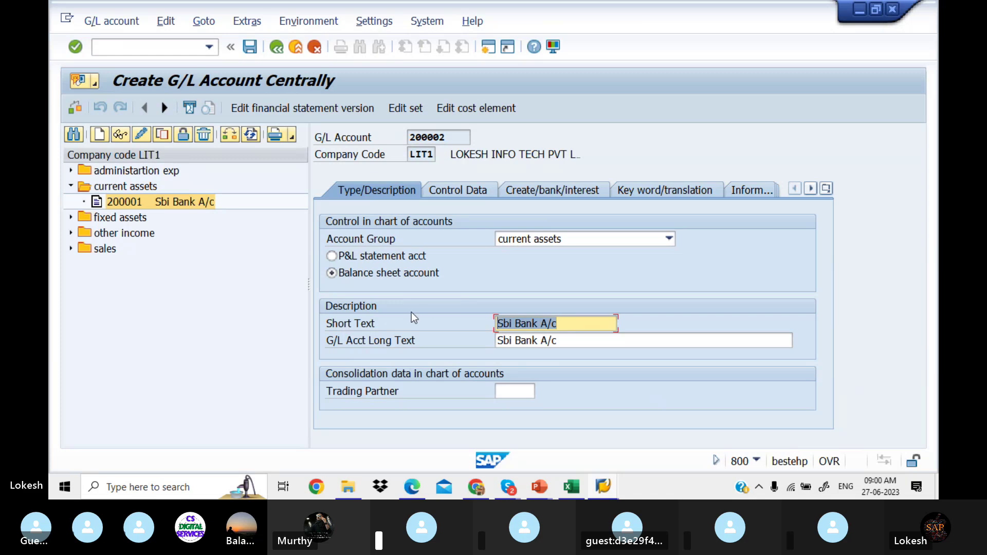
pyautogui.write('h')
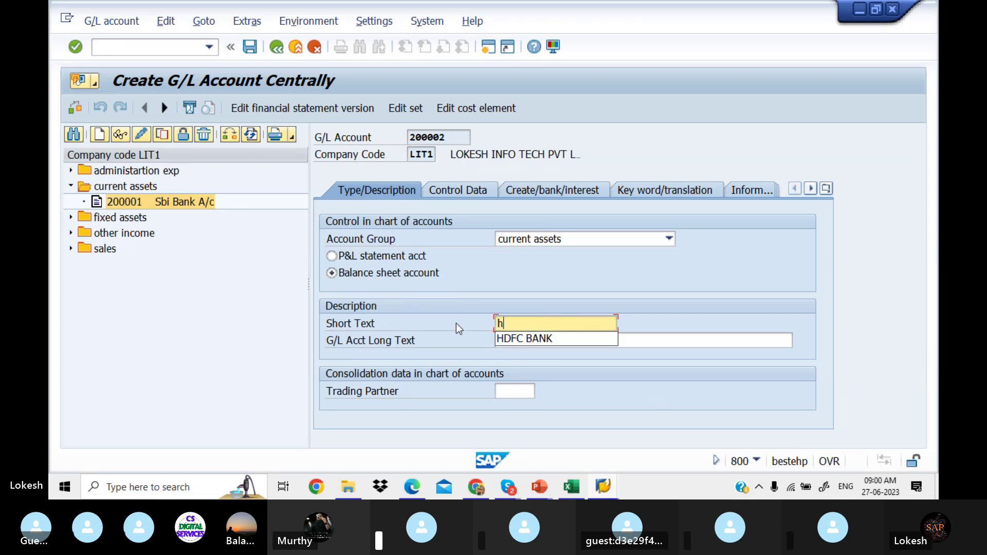
pyautogui.press('BackSpace')
pyautogui.write('Hdfc Banj')
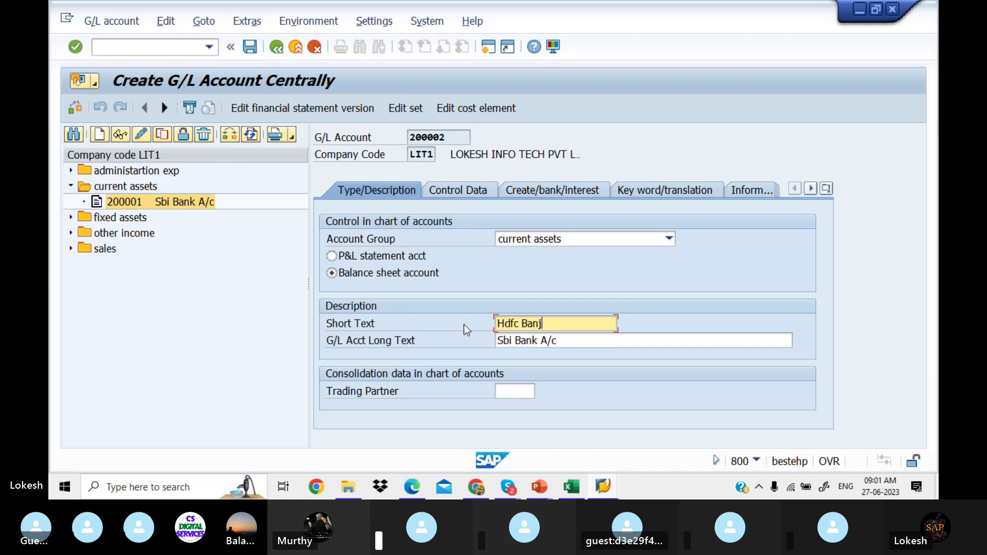
pyautogui.press('BackSpace')
pyautogui.write('k A/c')
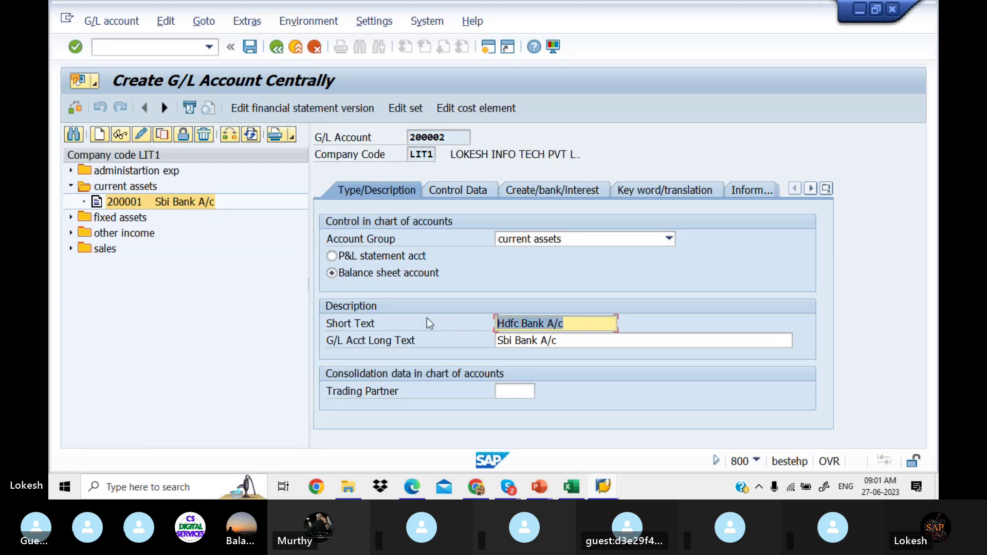
pyautogui.press('Tab')
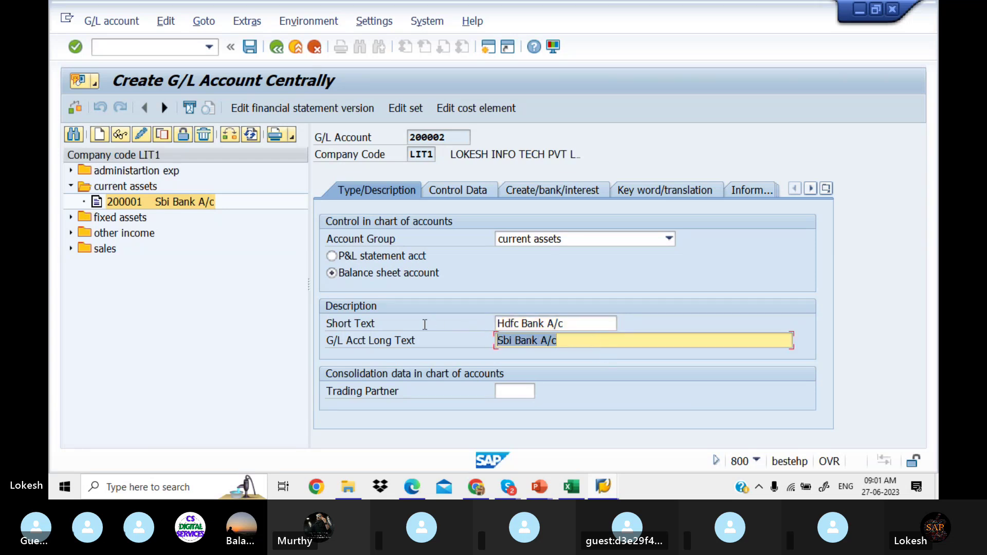
pyautogui.write('Hdfc Bank A/c')
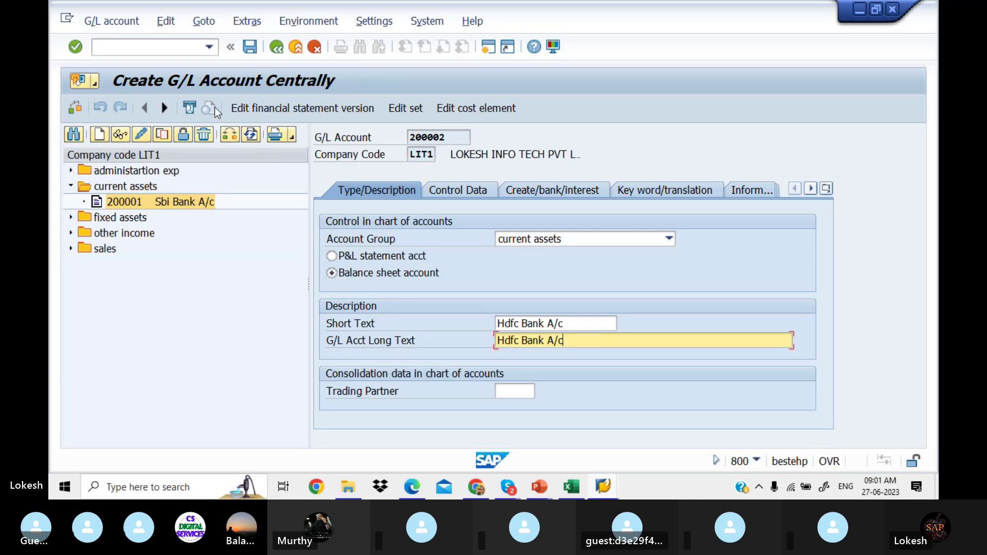
pyautogui.click(252, 48)
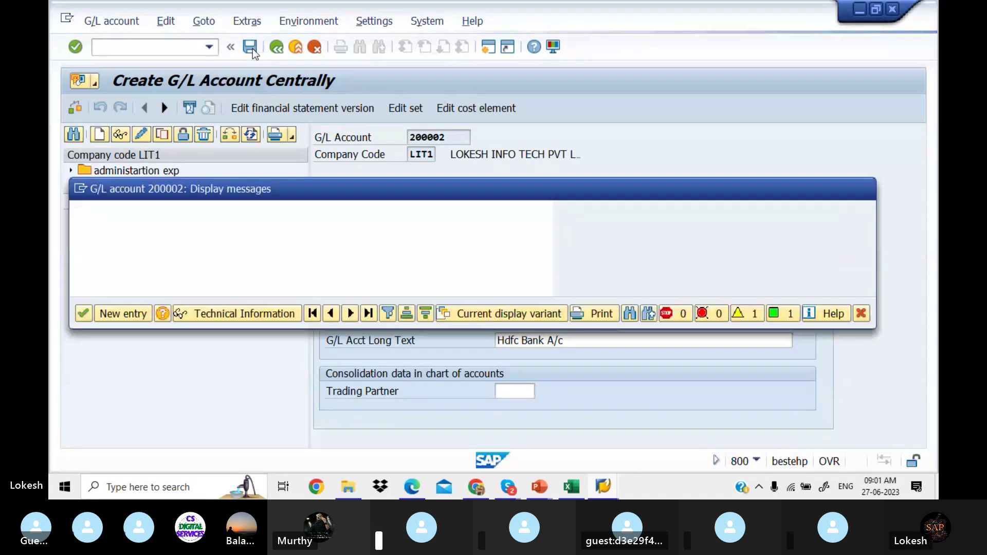
pyautogui.click(84, 313)
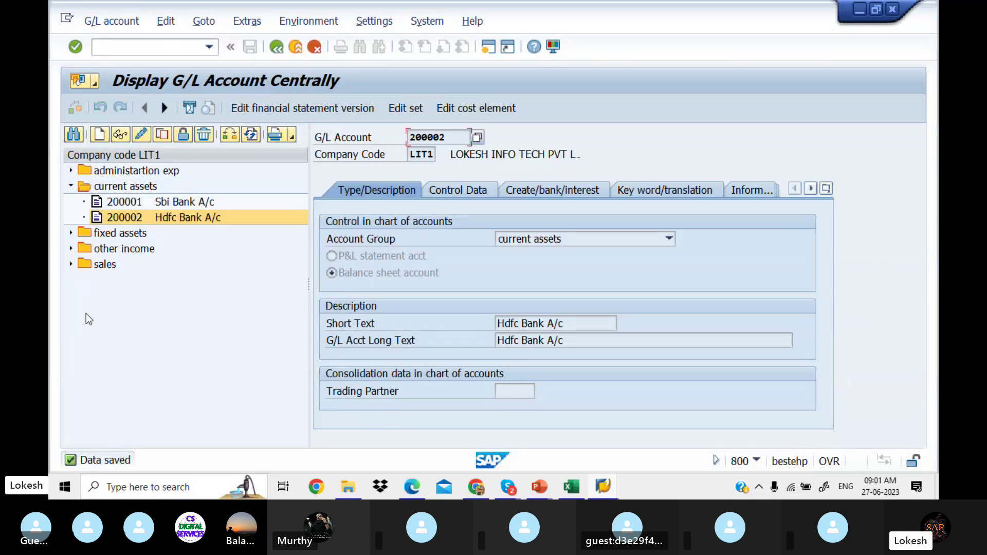
# Step: Review and collapse the administration, current assets and fixed assets folders, then bring Skype forward
pyautogui.click(70, 170)
pyautogui.click(70, 171)
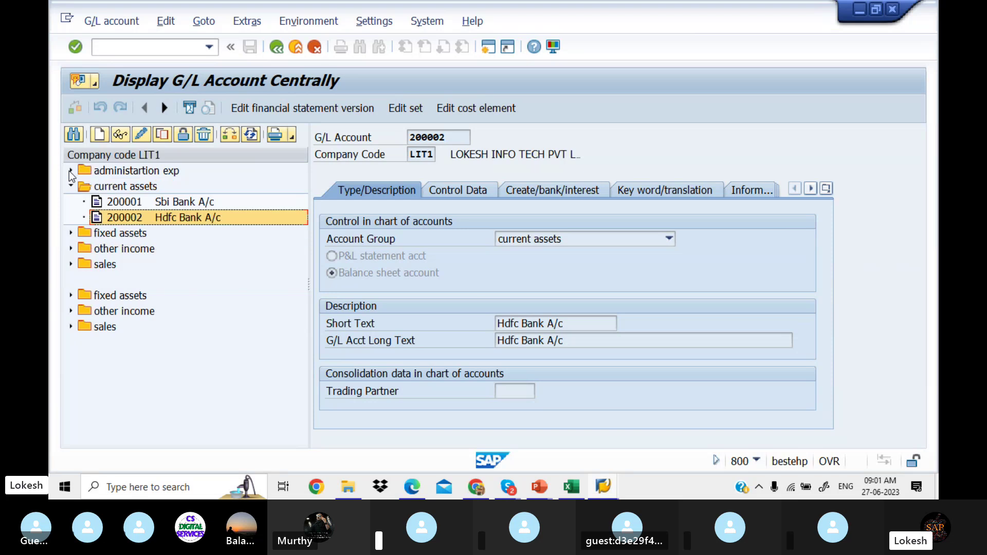
pyautogui.click(70, 186)
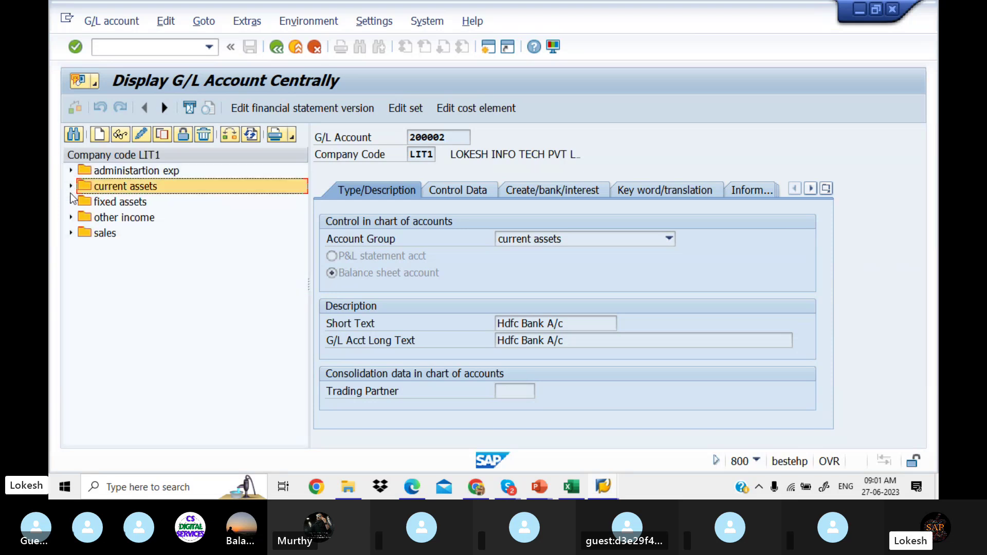
pyautogui.click(71, 201)
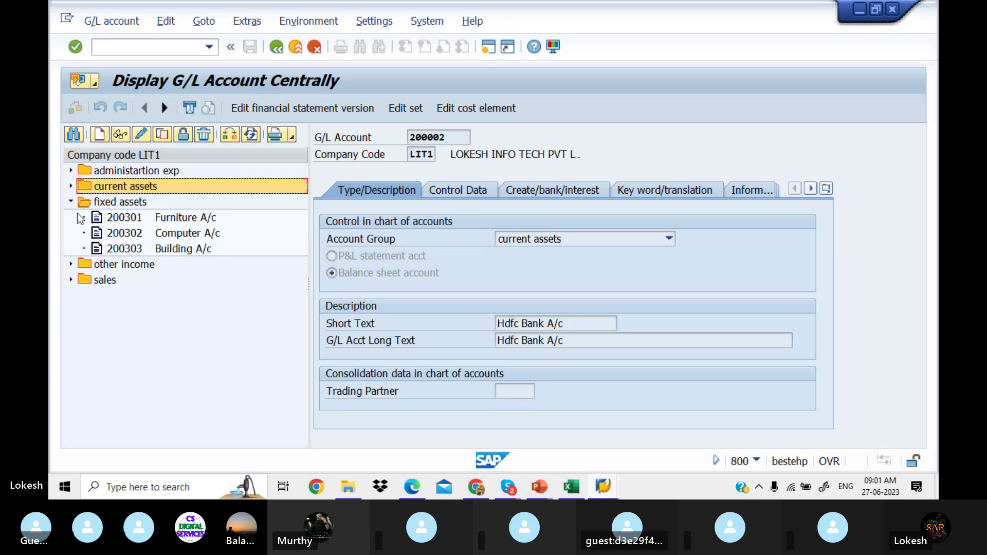
pyautogui.click(71, 202)
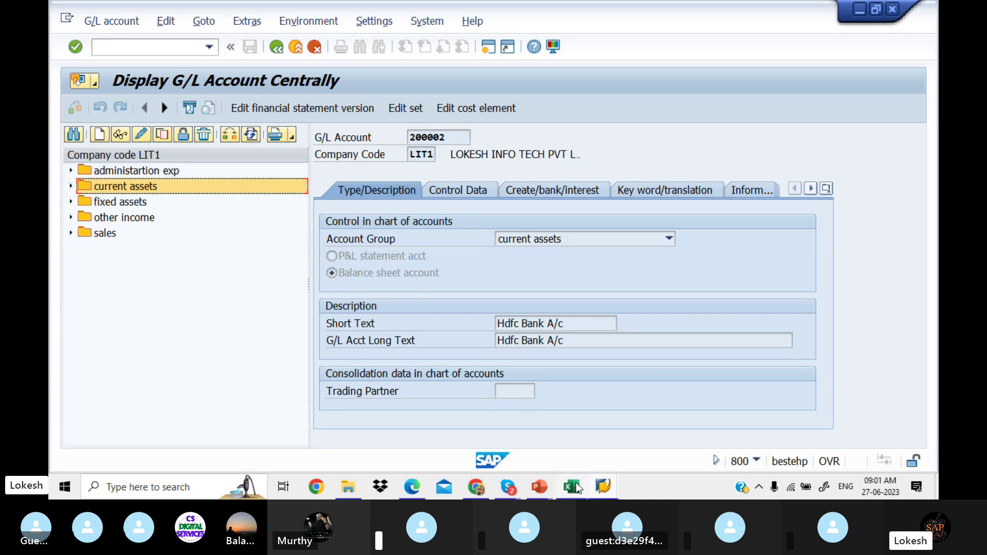
pyautogui.moveTo(516, 487)
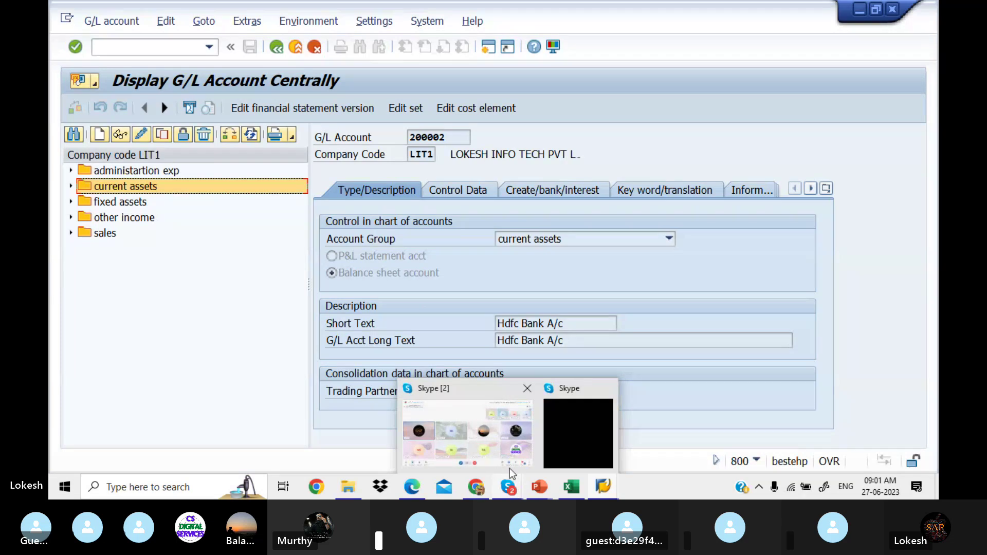
pyautogui.click(503, 447)
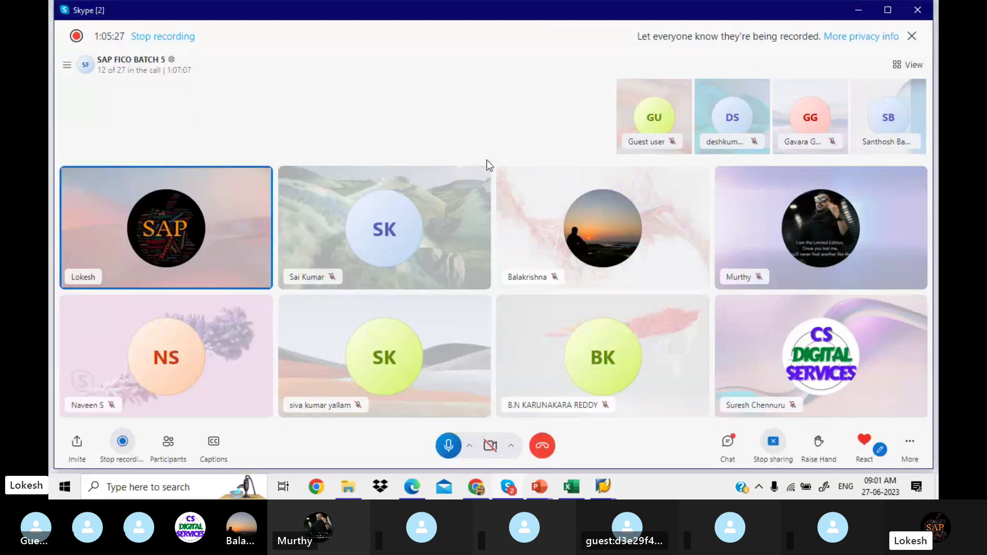